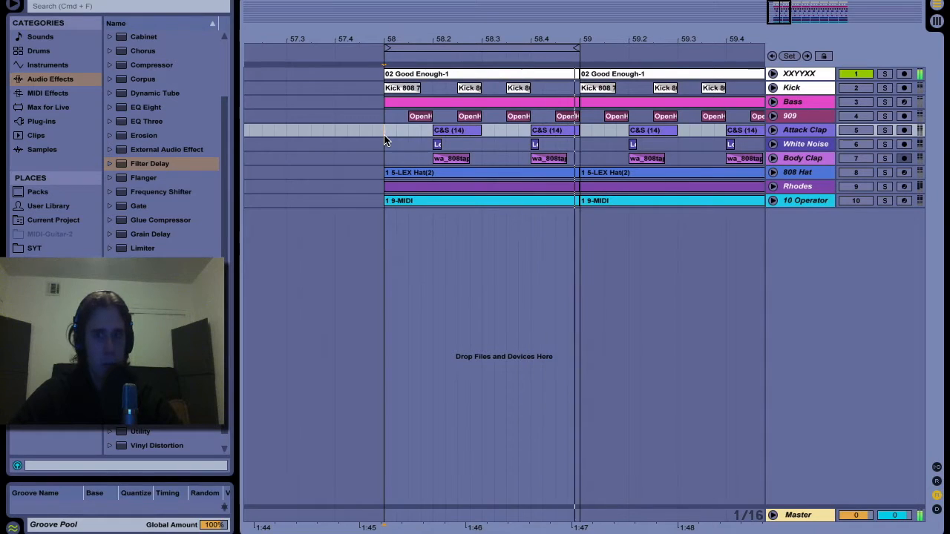
# - Open the Live set "XXYYXX - Good Enough Tutorial.als" without saving the changes to the current set
pyautogui.click(384, 139)
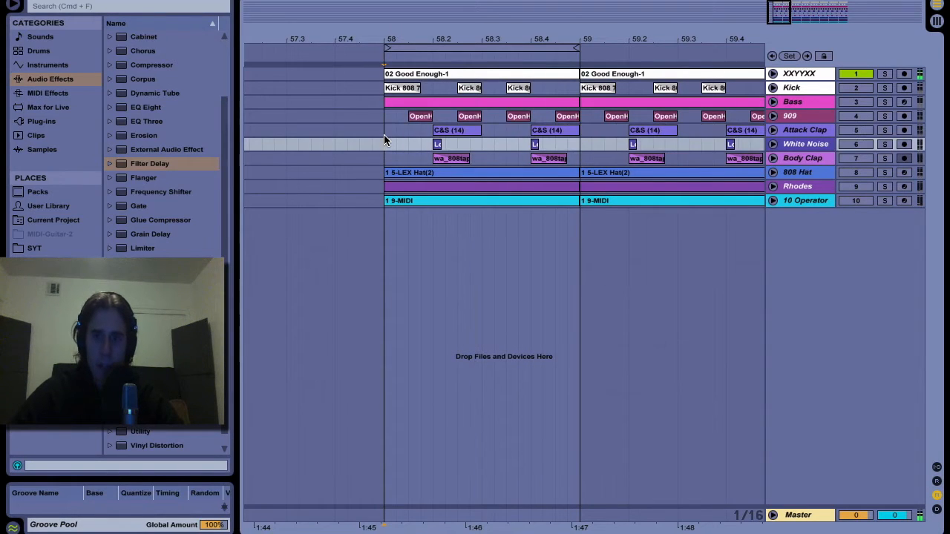
pyautogui.press('space')
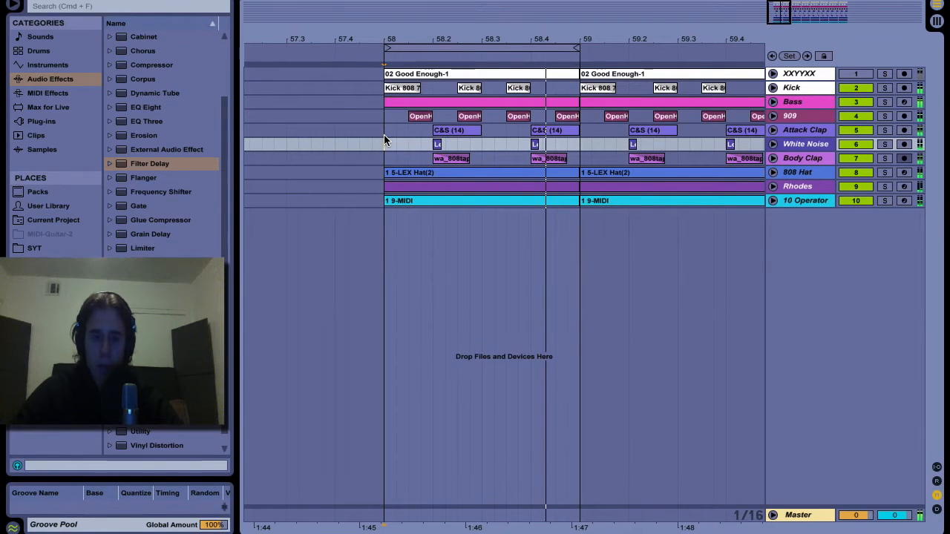
pyautogui.press('super+o')
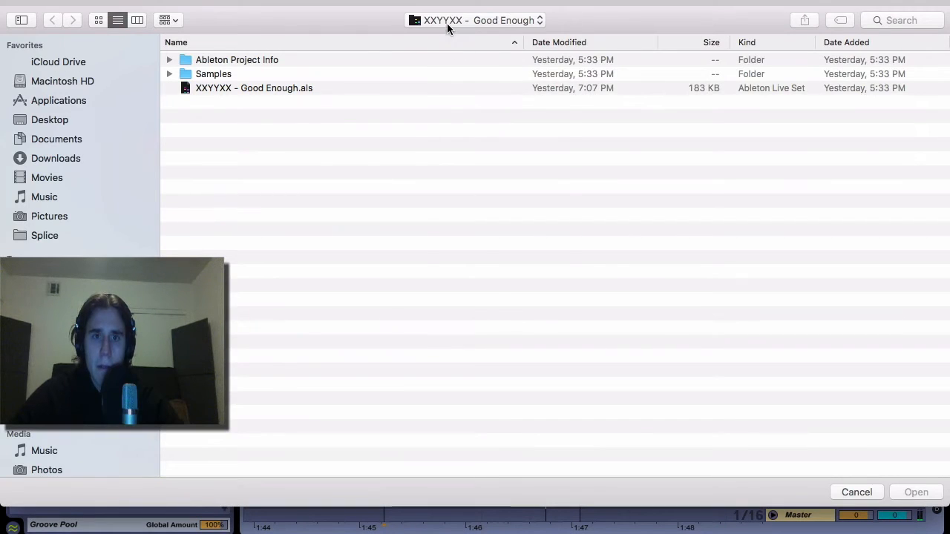
pyautogui.click(447, 23)
pyautogui.click(434, 204)
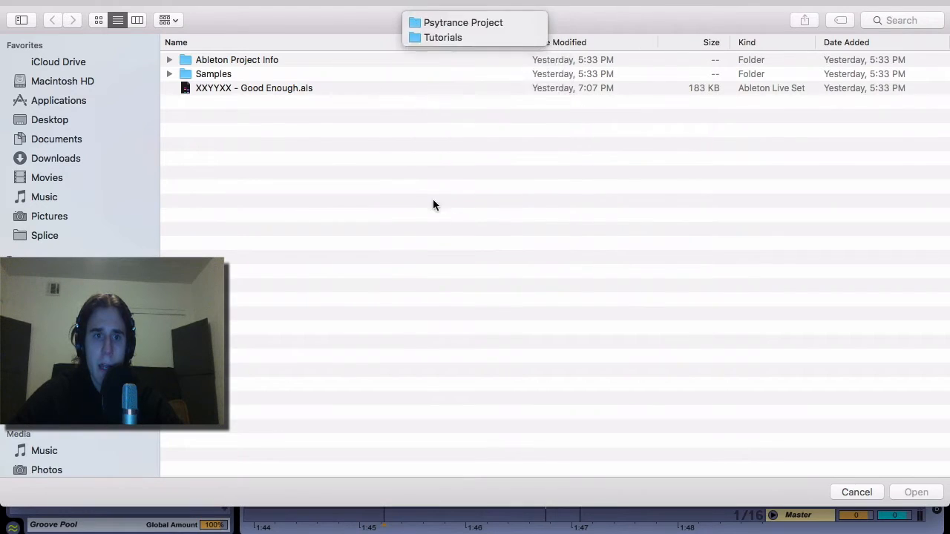
pyautogui.doubleClick(268, 98)
pyautogui.click(252, 88)
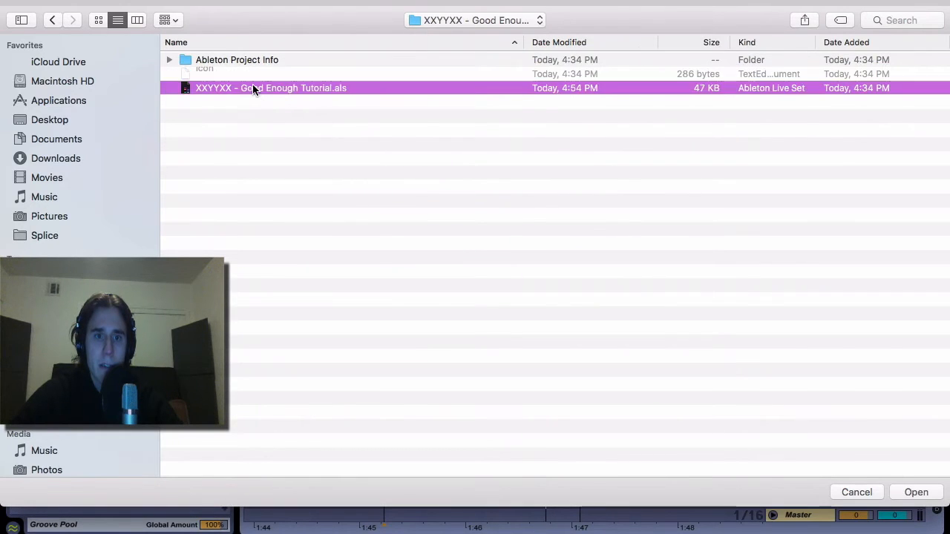
pyautogui.doubleClick(252, 87)
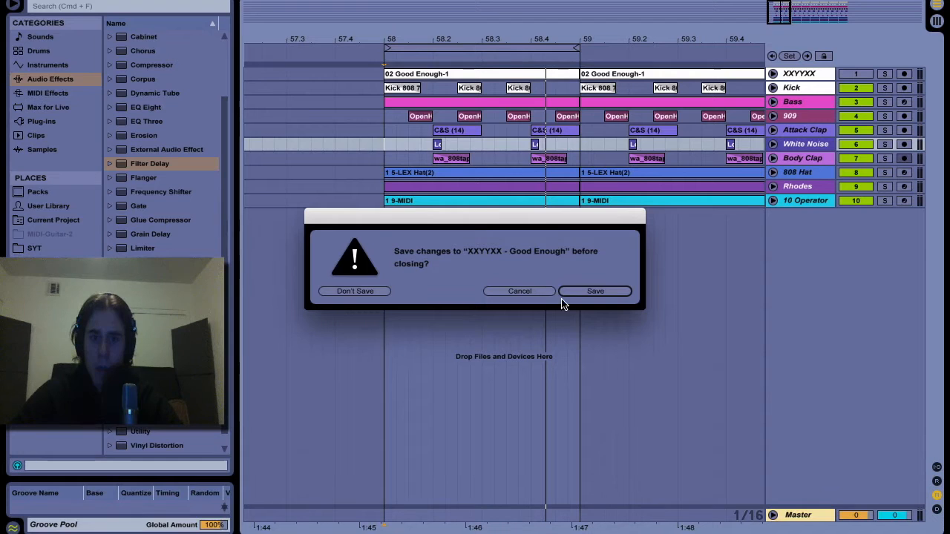
pyautogui.click(360, 292)
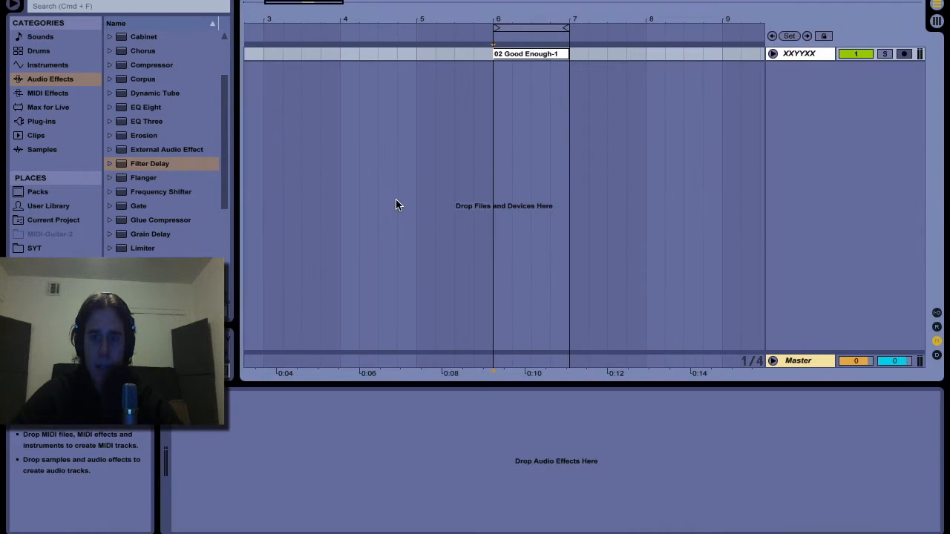
# - Unfold the XXYYXX track to show the Good Enough waveform and play the looped bar
pyautogui.press('+')
pyautogui.press('+')
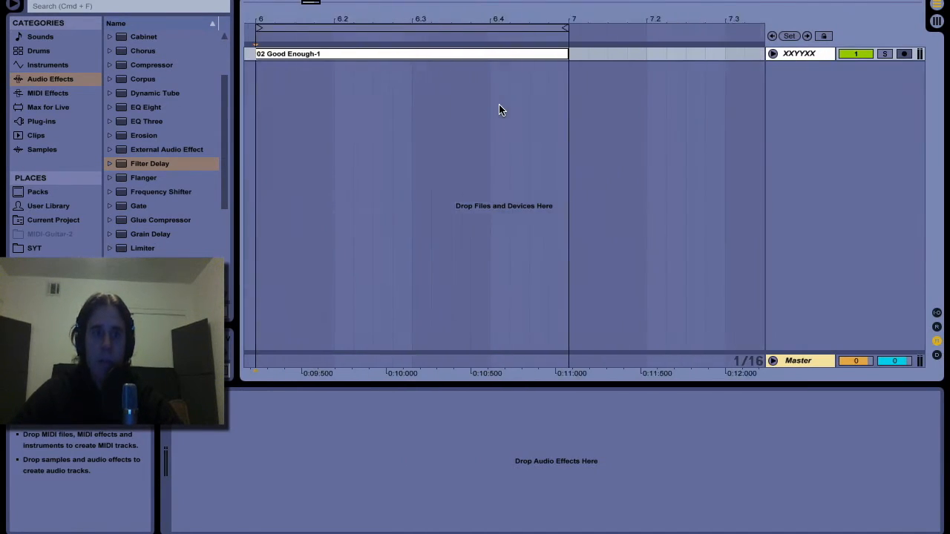
pyautogui.click(773, 53)
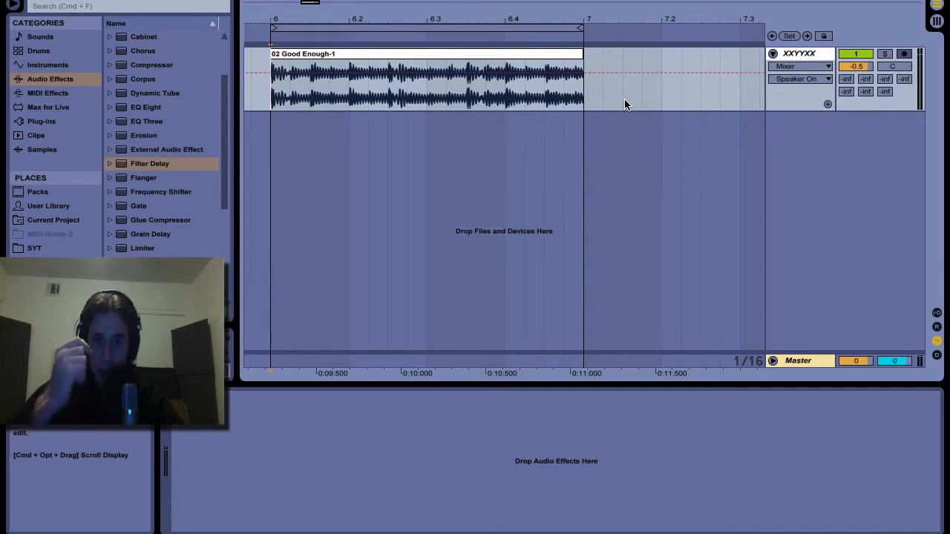
pyautogui.press('space')
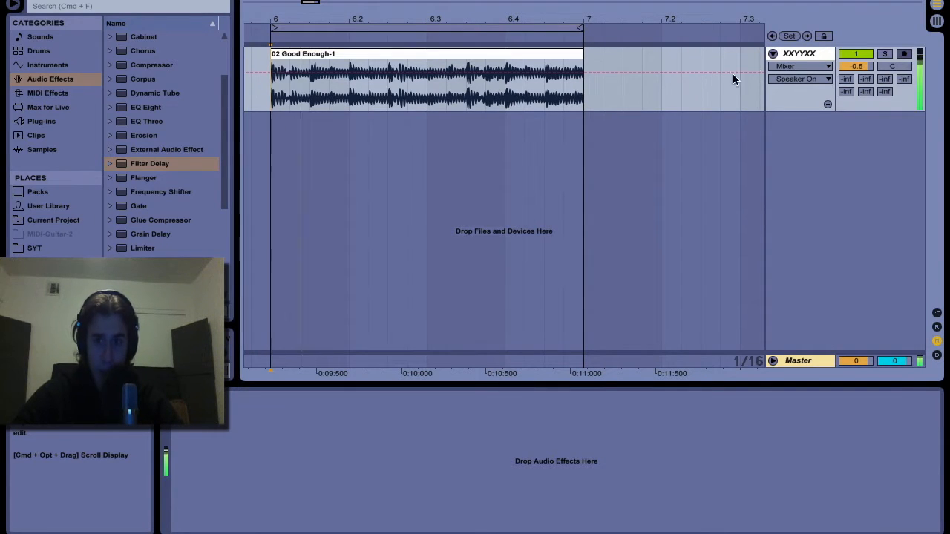
# - Insert a new audio track below the XXYYXX track and name it "808 Kick"
pyautogui.click(801, 58)
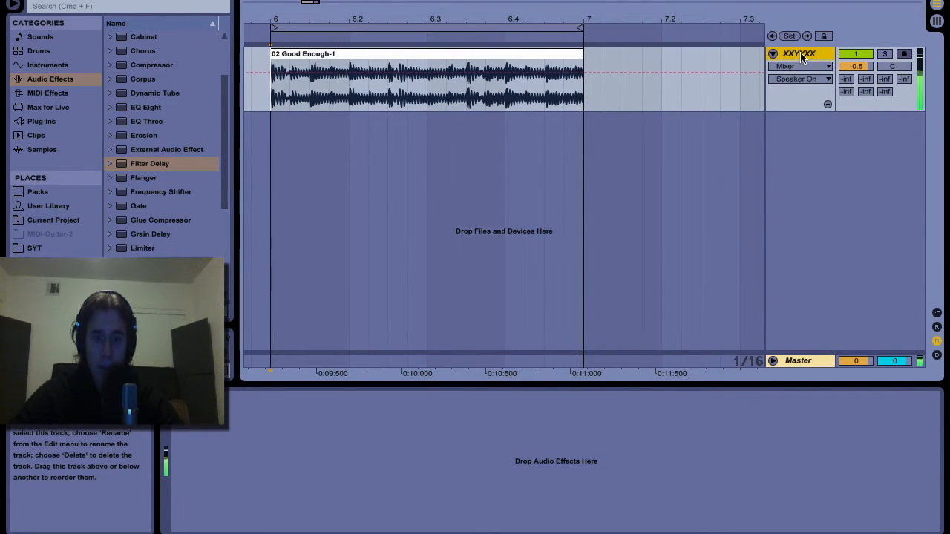
pyautogui.press('super+t')
pyautogui.press('super+r')
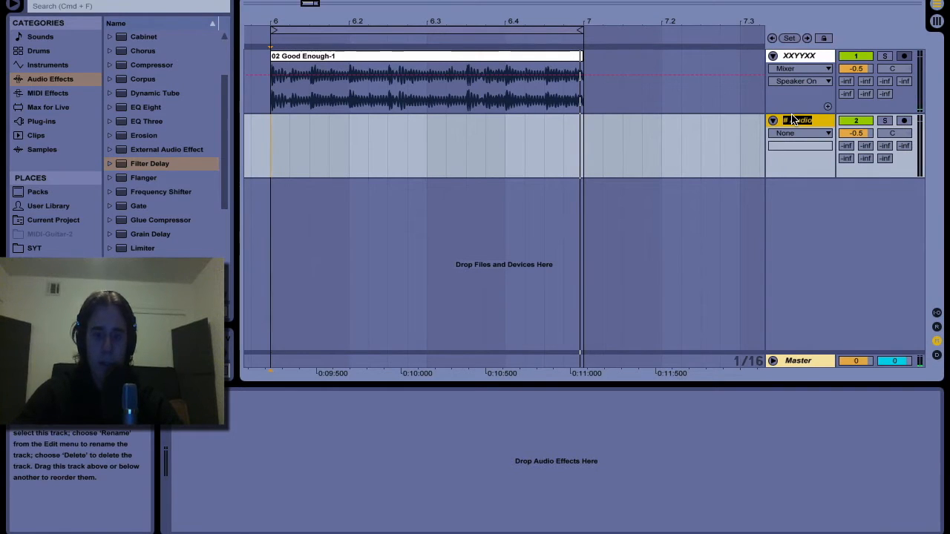
pyautogui.press('Return')
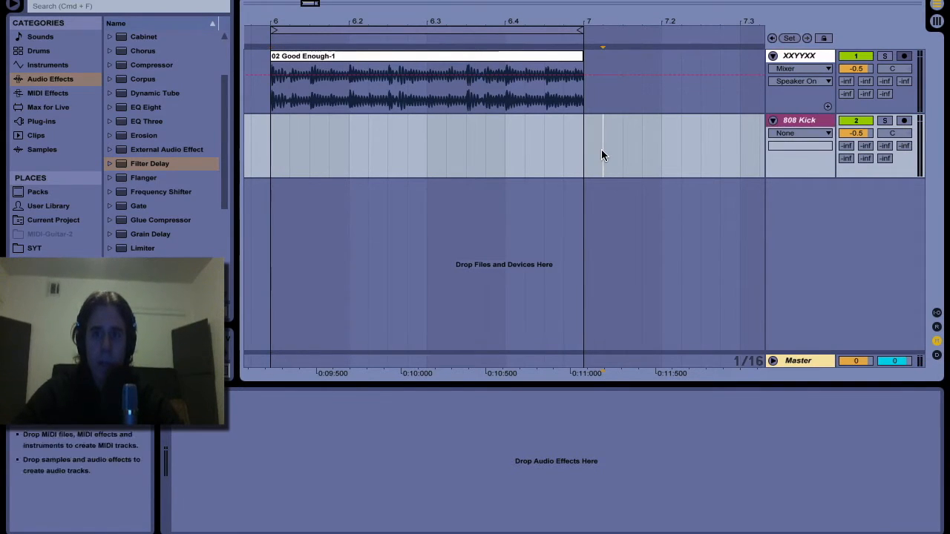
# - Browse the User Library's Kick folder to the Battery samples and select Kick 808 2.wav
pyautogui.hscroll(-1, 561, 146)
pyautogui.click(48, 206)
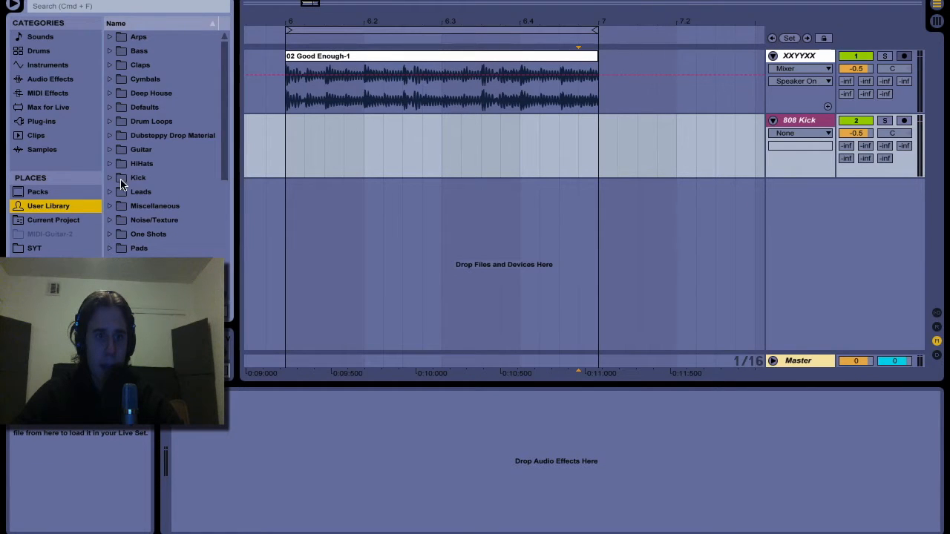
pyautogui.click(111, 178)
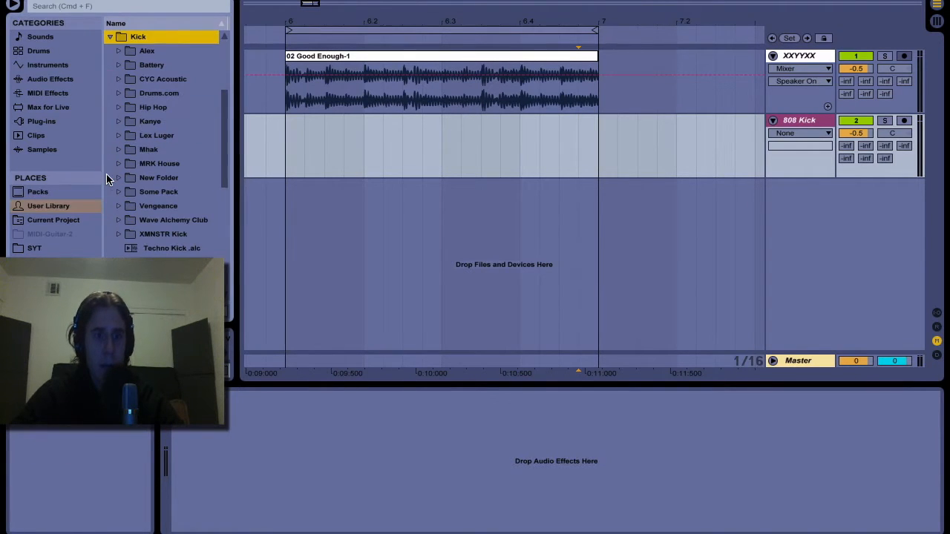
pyautogui.click(119, 65)
pyautogui.click(144, 78)
pyautogui.click(176, 179)
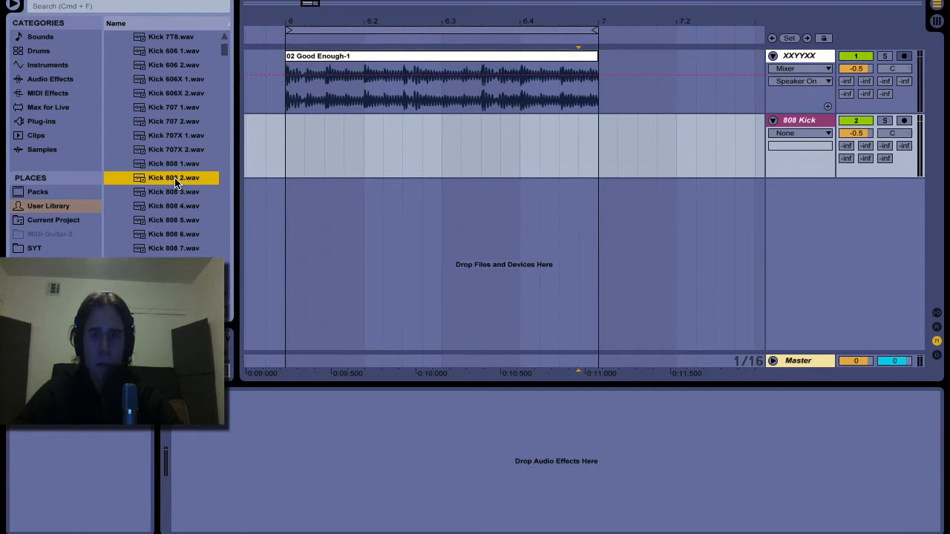
# - Audition the numbered 808 kick samples and compare them with the reference loop
pyautogui.press('space')
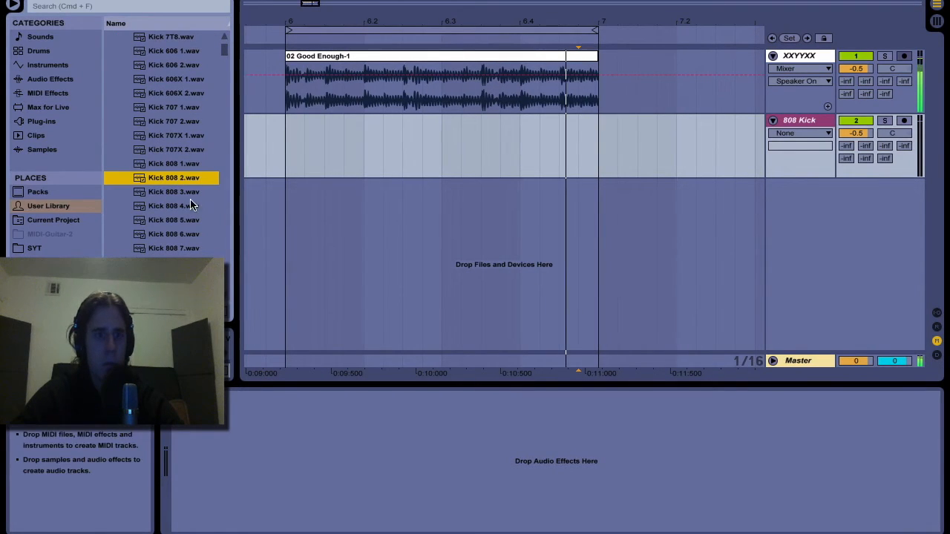
pyautogui.press('Down')
pyautogui.press('Down')
pyautogui.press('Down')
pyautogui.press('Down')
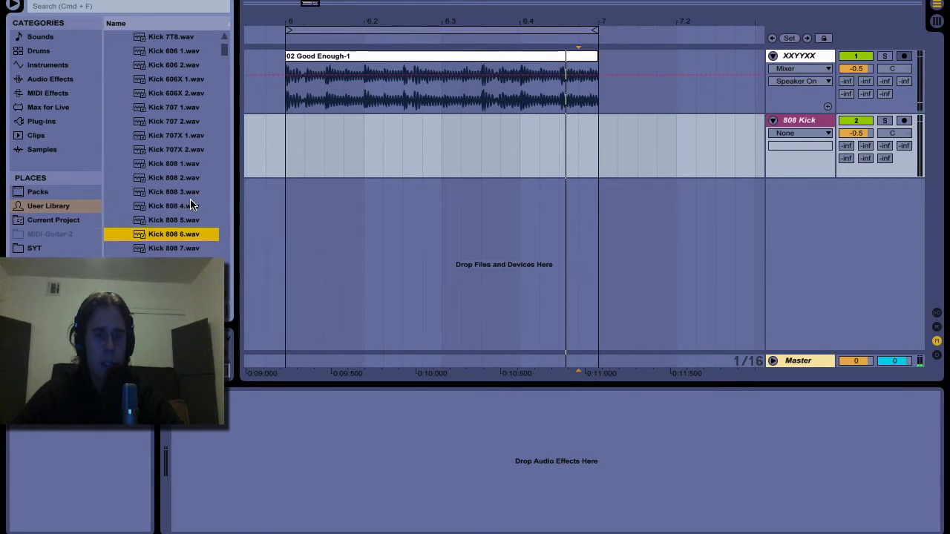
pyautogui.click(282, 121)
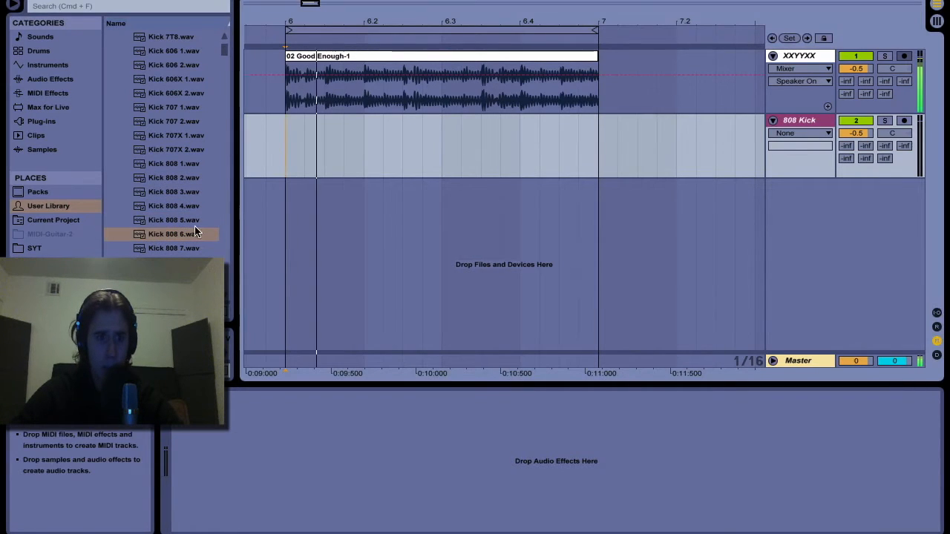
pyautogui.click(186, 252)
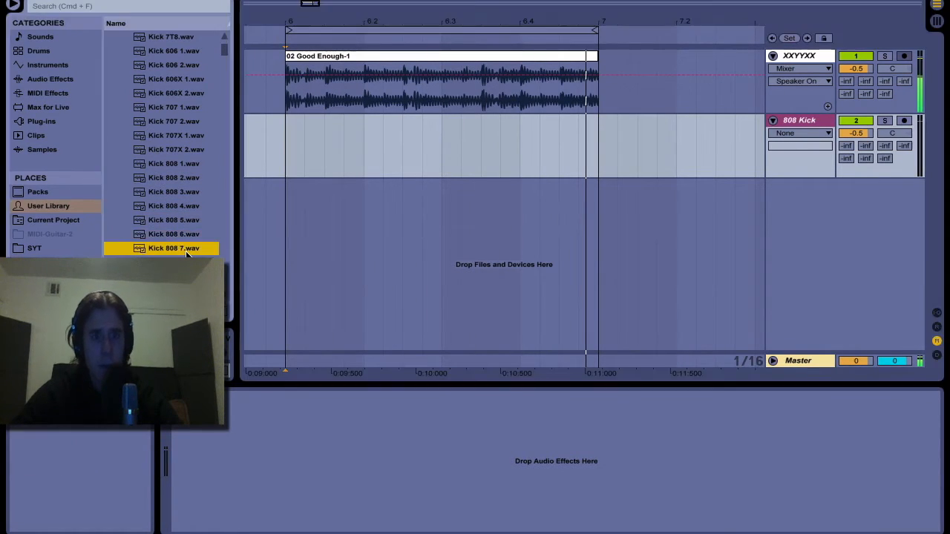
pyautogui.press('Down')
pyautogui.press('Down')
pyautogui.press('Down')
pyautogui.press('Down')
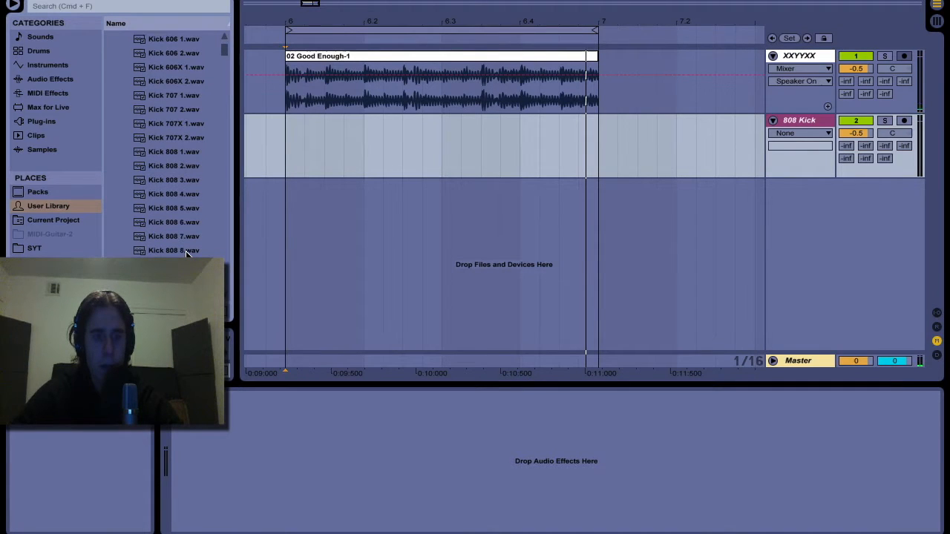
# - Choose Kick 808 7.wav after comparing neighbouring samples and place it on the 808 Kick track at bar 6
pyautogui.click(174, 236)
pyautogui.click(172, 221)
pyautogui.click(170, 238)
pyautogui.click(172, 222)
pyautogui.moveTo(152, 226); pyautogui.dragTo(290, 154)
# - Map the Q key to the 808 Kick track's activator, leave key mapping mode and switch that track off
pyautogui.press('+')
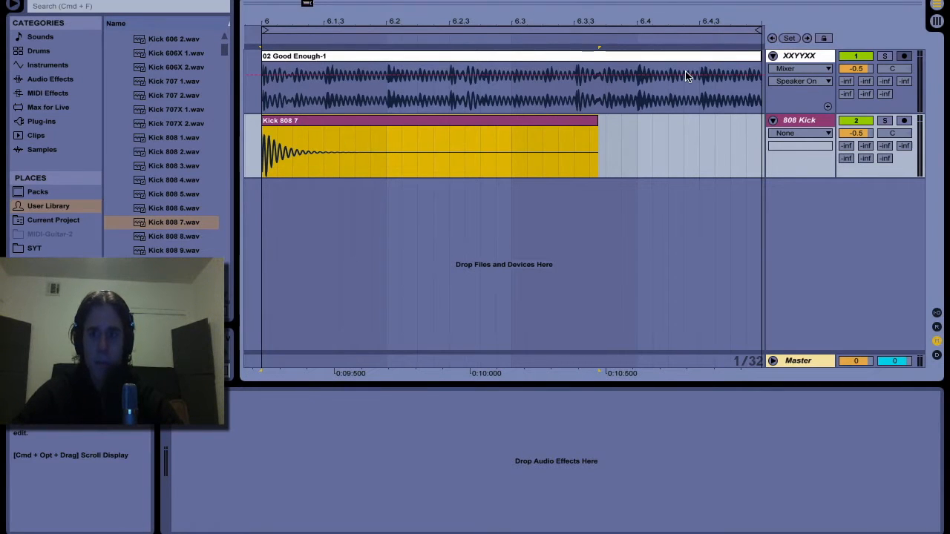
pyautogui.press('super+k')
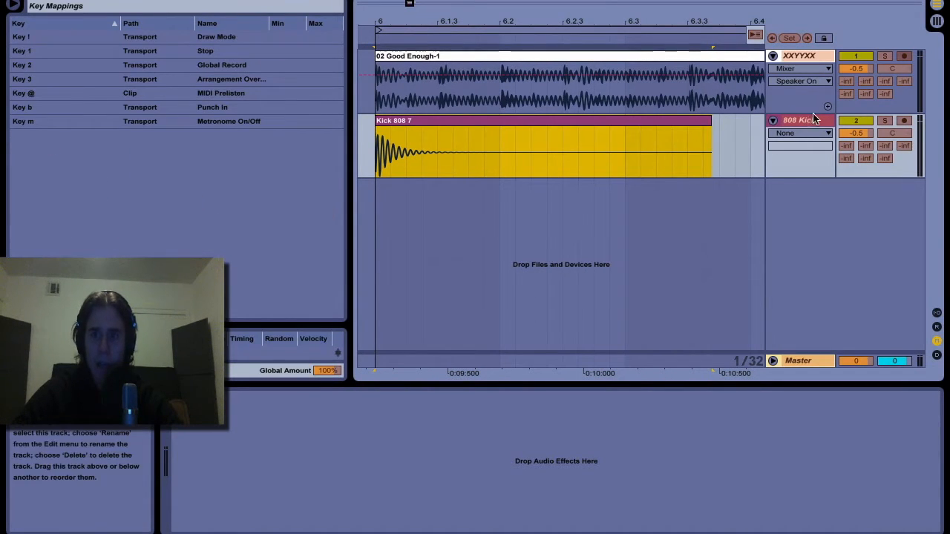
pyautogui.click(850, 122)
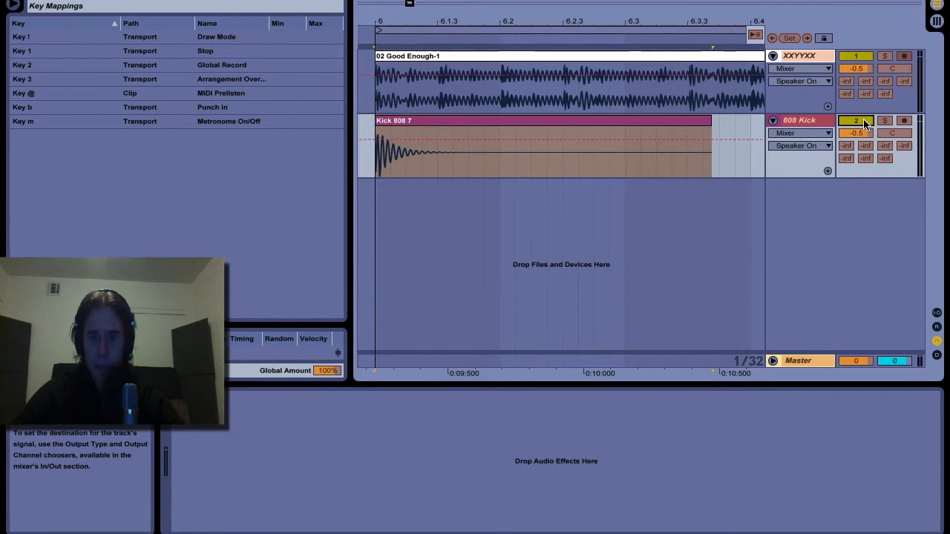
pyautogui.press('q')
pyautogui.hotkey('shift', 'q')
pyautogui.press('super+k')
pyautogui.click(858, 121)
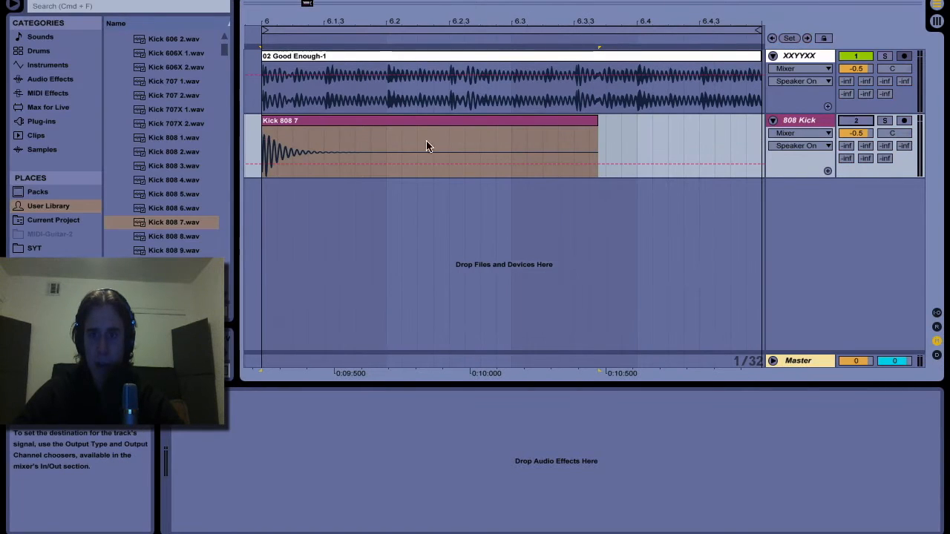
# - Play the loop from bar 6, alternating between the kick and the reference track to compare their sound
pyautogui.click(276, 146)
pyautogui.press('space')
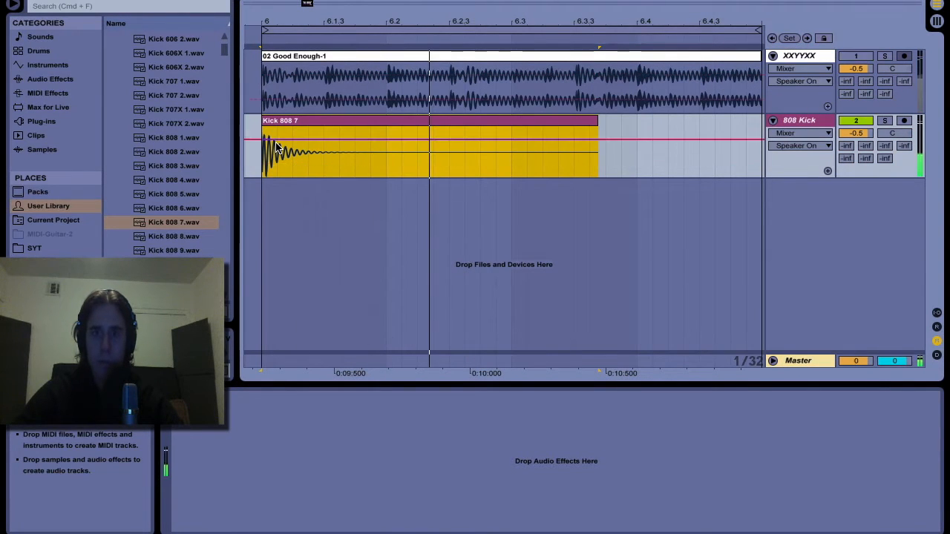
pyautogui.press('space')
pyautogui.press('space')
pyautogui.press('space')
pyautogui.press('space')
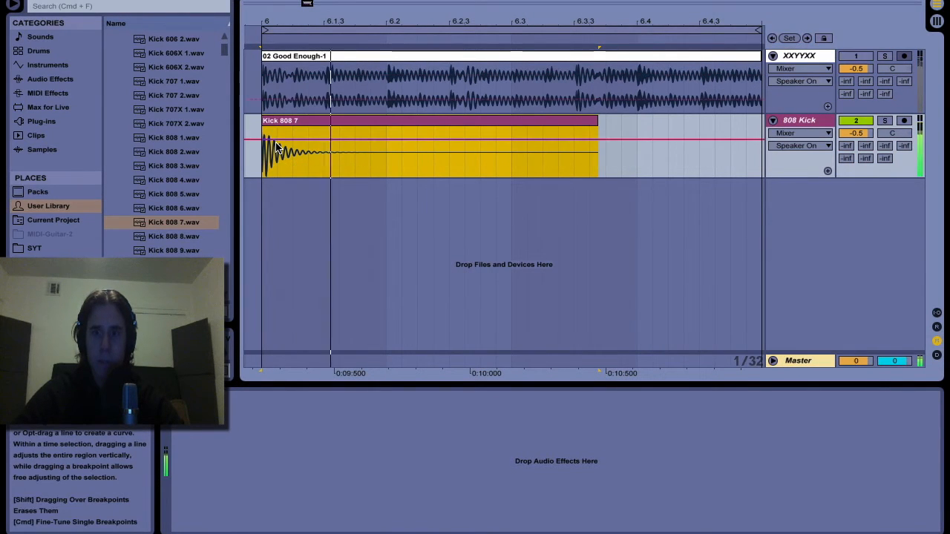
pyautogui.click(324, 153)
pyautogui.press('space')
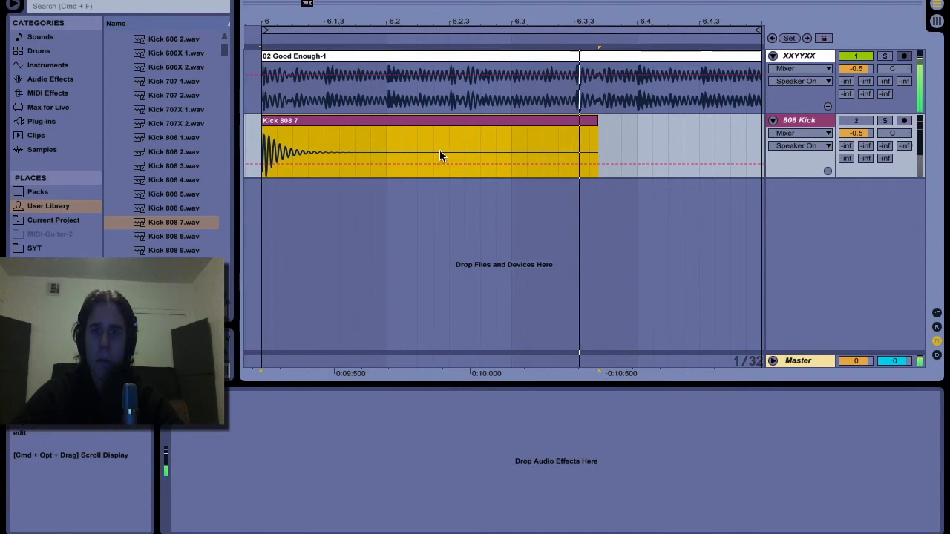
# - Duplicate the Kick 808 7 section from bar 6 to a 1/32 past 6.2.3 twice along the 808 Kick track
pyautogui.moveTo(262, 159); pyautogui.dragTo(465, 145)
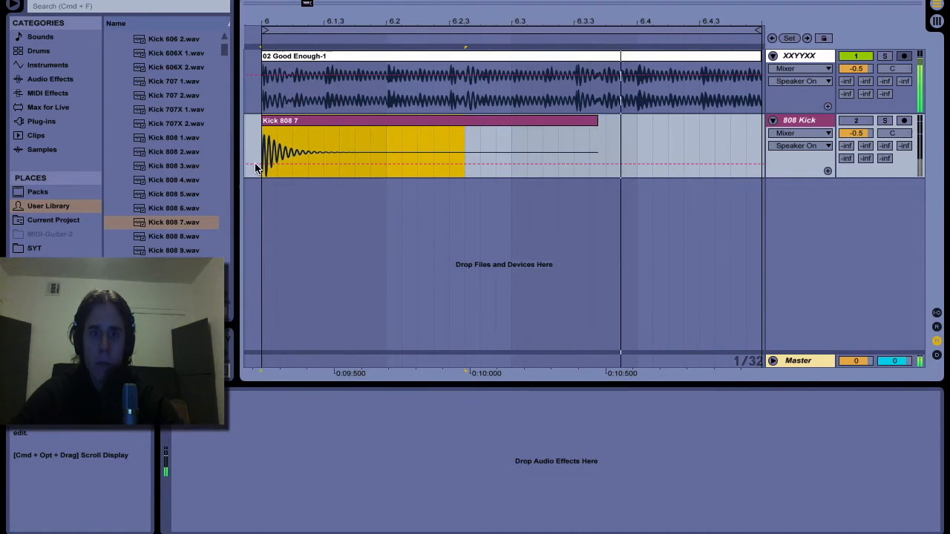
pyautogui.press('super+d')
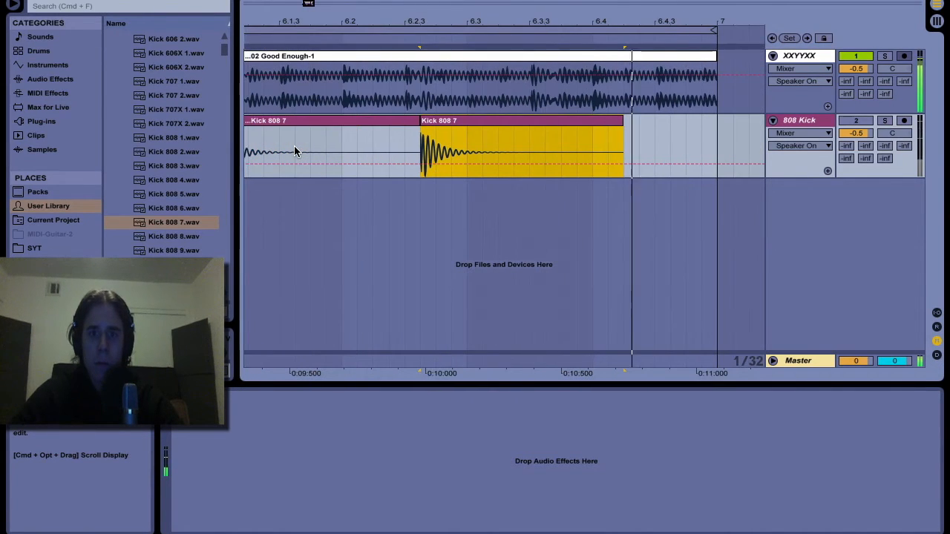
pyautogui.press('super+d')
# - Move the third Kick 808 7 clip earlier to start at 6.3.3 and hide the detail view
pyautogui.moveTo(486, 120); pyautogui.dragTo(404, 120)
pyautogui.doubleClick(405, 120)
pyautogui.press('super+alt+l')
pyautogui.click(367, 137)
pyautogui.moveTo(446, 121); pyautogui.dragTo(426, 121)
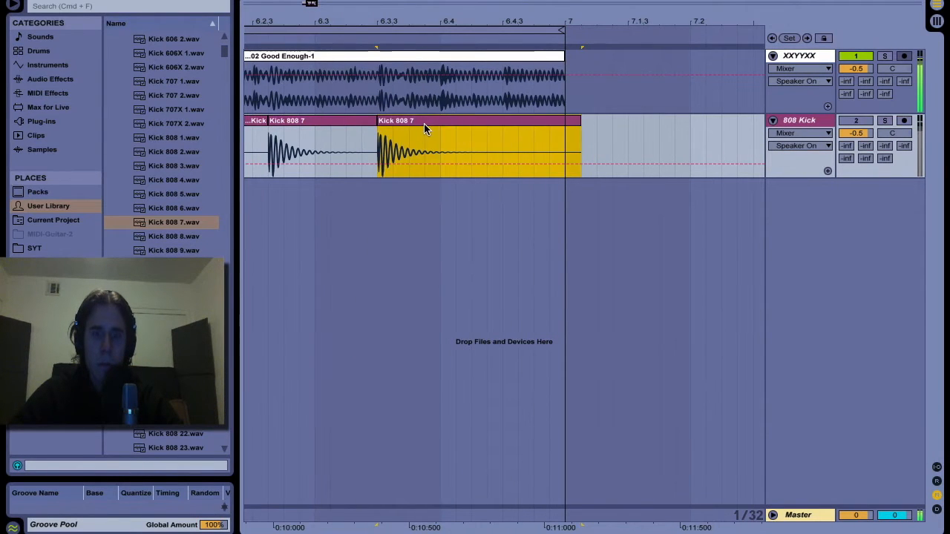
# - Play back the three-kick pattern and compare its timing with the reference loop
pyautogui.hscroll(-5, 420, 144)
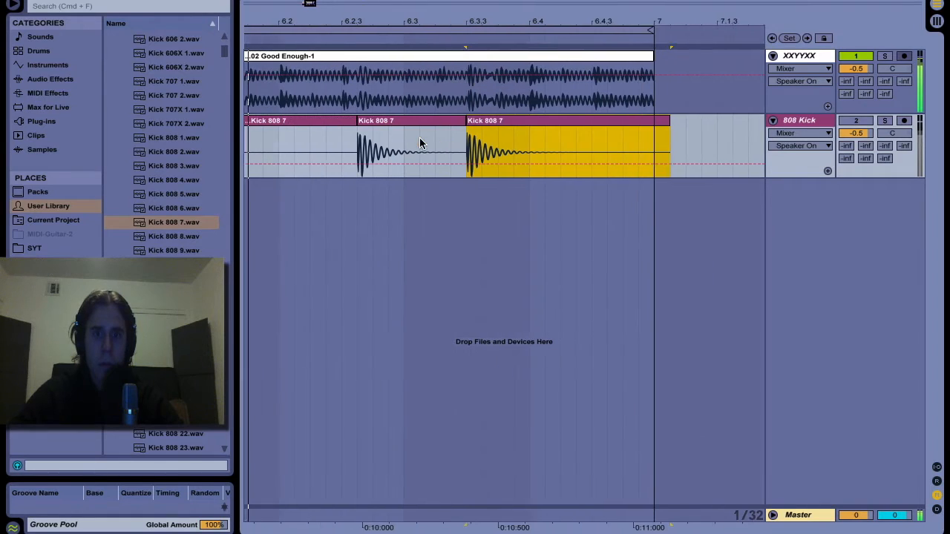
pyautogui.hscroll(-8, 419, 143)
pyautogui.press('0')
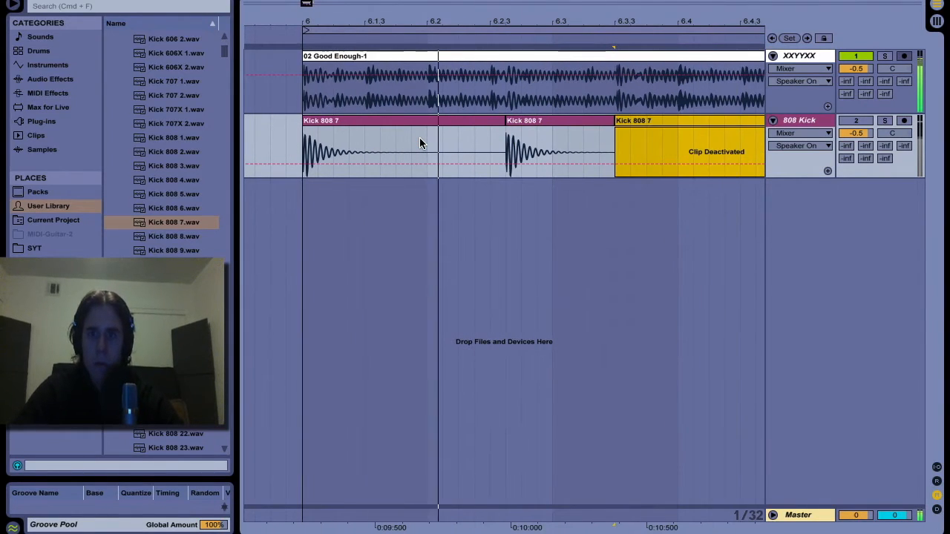
pyautogui.press('0')
pyautogui.press('-')
pyautogui.press('space')
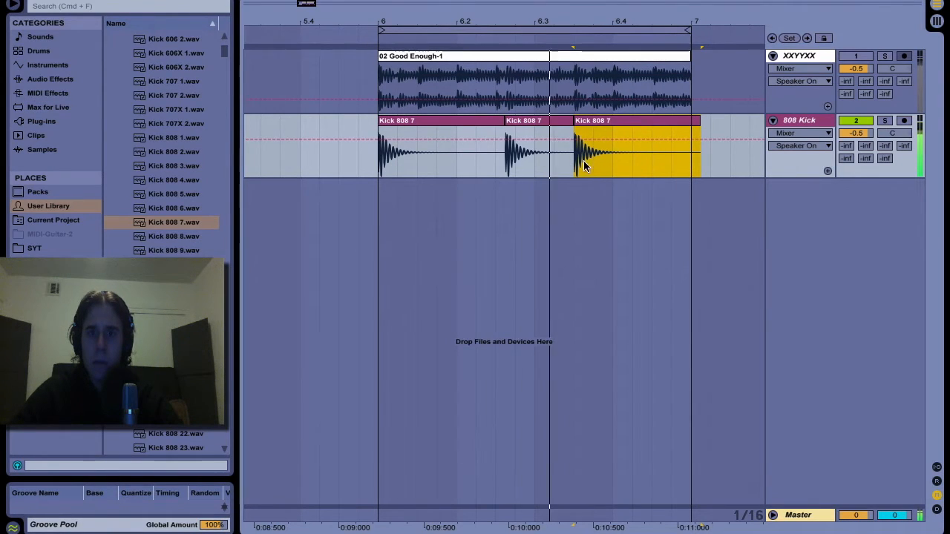
pyautogui.click(496, 134)
pyautogui.press('space')
# - Move the second Kick 808 7 clip on the 808 Kick track earlier so it starts at 6.2.3
pyautogui.click(509, 151)
pyautogui.press('+')
pyautogui.press('+')
pyautogui.press('+')
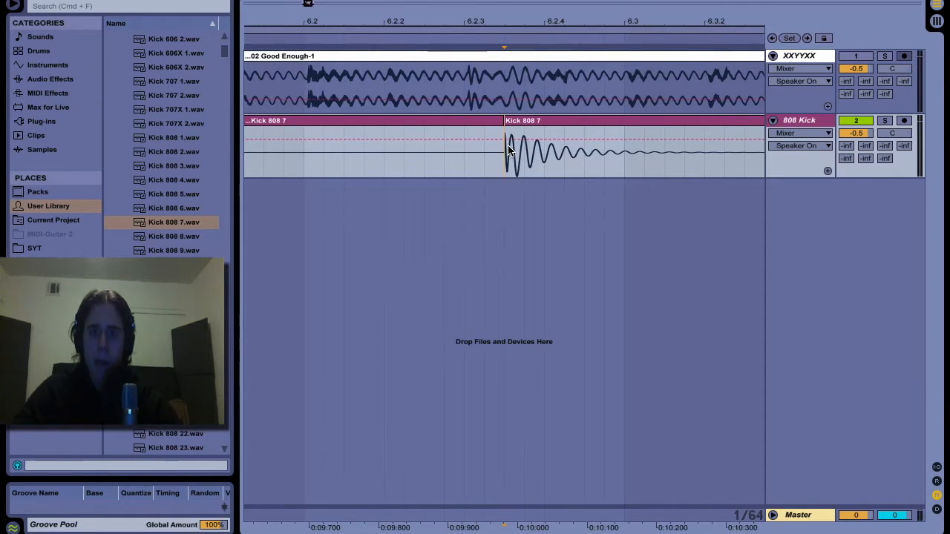
pyautogui.hscroll(1, 509, 151)
pyautogui.click(374, 164)
pyautogui.press('space')
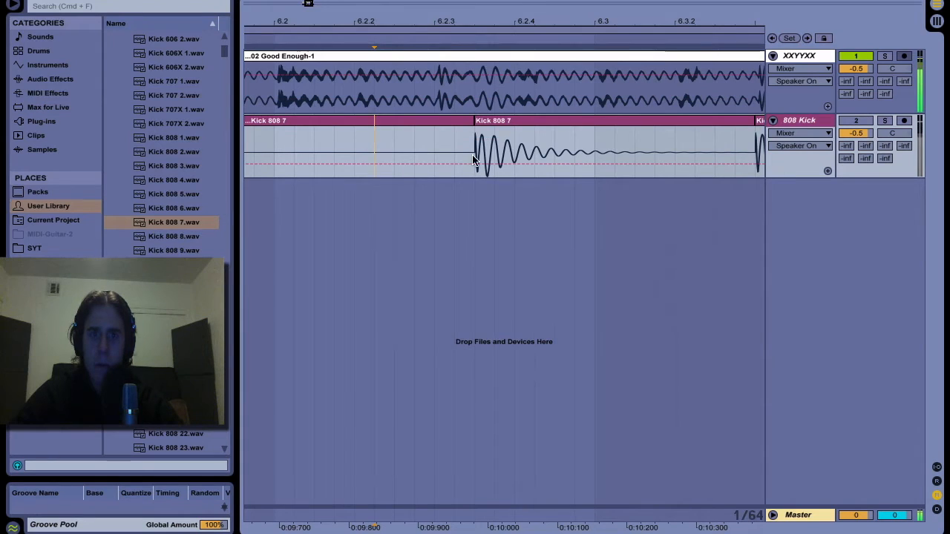
pyautogui.moveTo(515, 120); pyautogui.dragTo(475, 121)
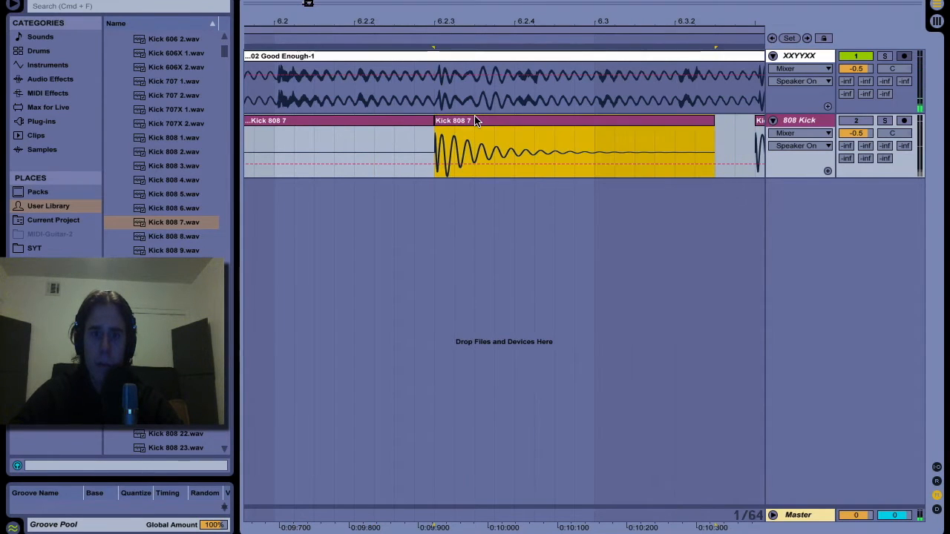
# - Play back the kick pattern with the repositioned second kick, leaving all three clips active
pyautogui.hscroll(4, 476, 121)
pyautogui.press('0')
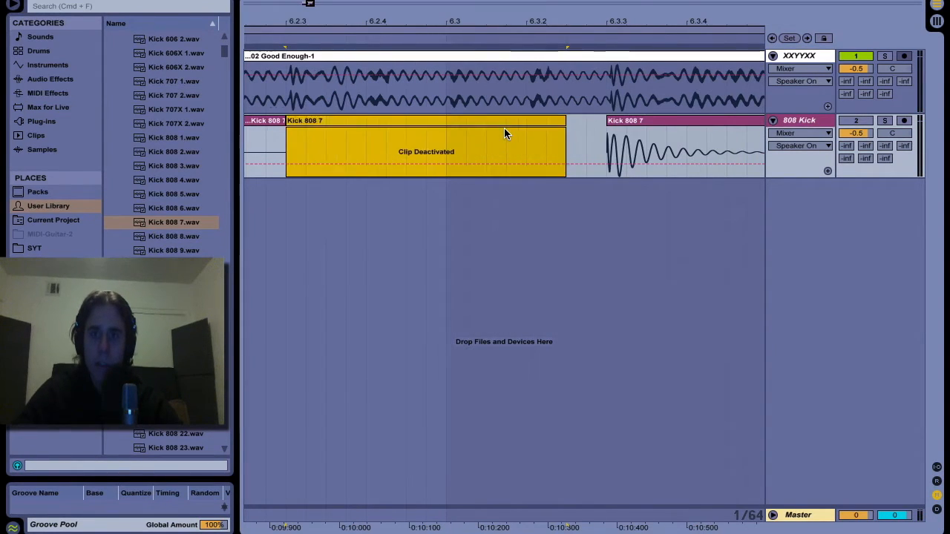
pyautogui.press('-')
pyautogui.press('-')
pyautogui.press('0')
pyautogui.press('-')
pyautogui.press('a')
pyautogui.press('space')
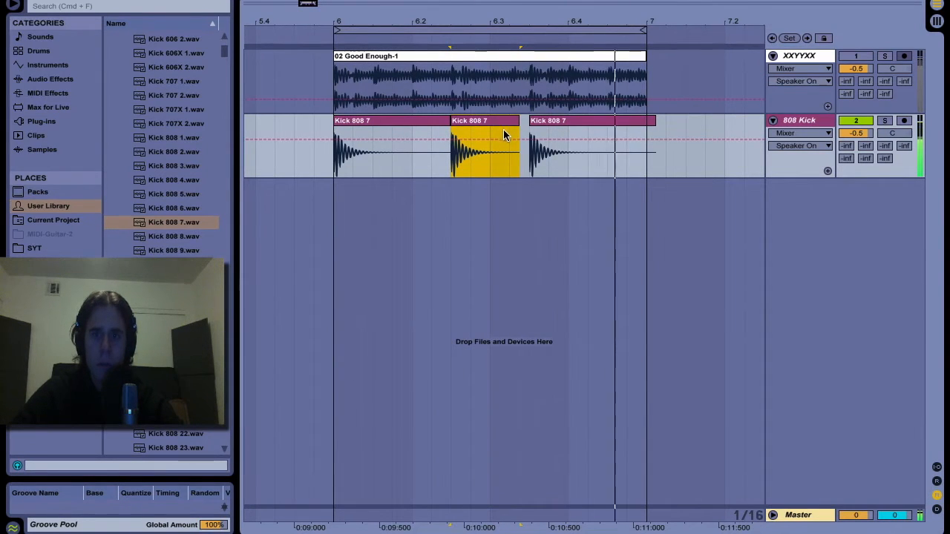
# - Add an audio track below 808 Kick and name it 909 Hi Hats
pyautogui.click(816, 126)
pyautogui.press('super+t')
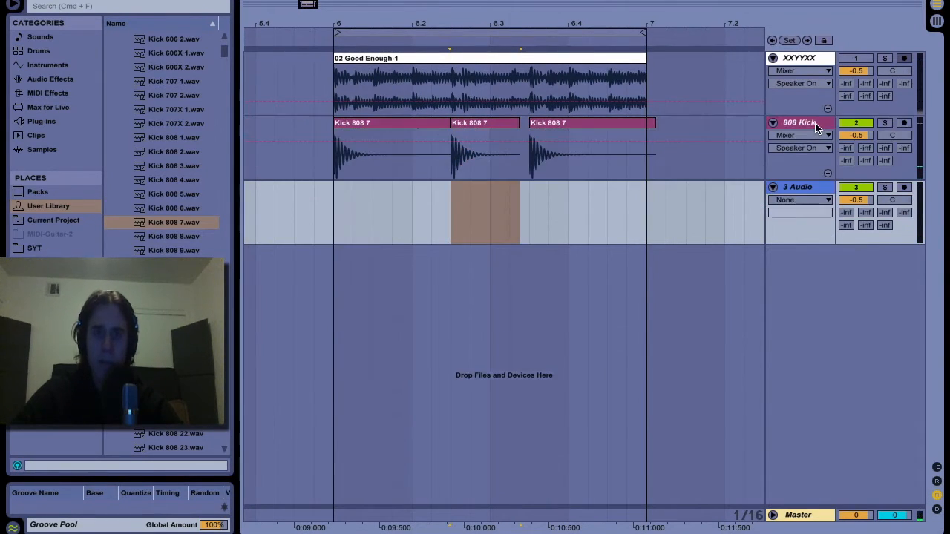
pyautogui.click(798, 189)
pyautogui.write('909 Hi Hat')
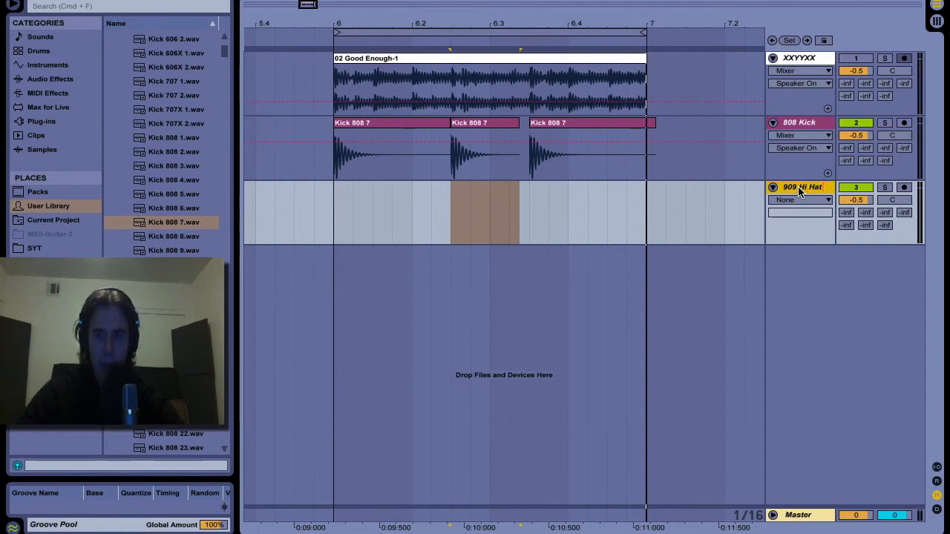
pyautogui.click(647, 206)
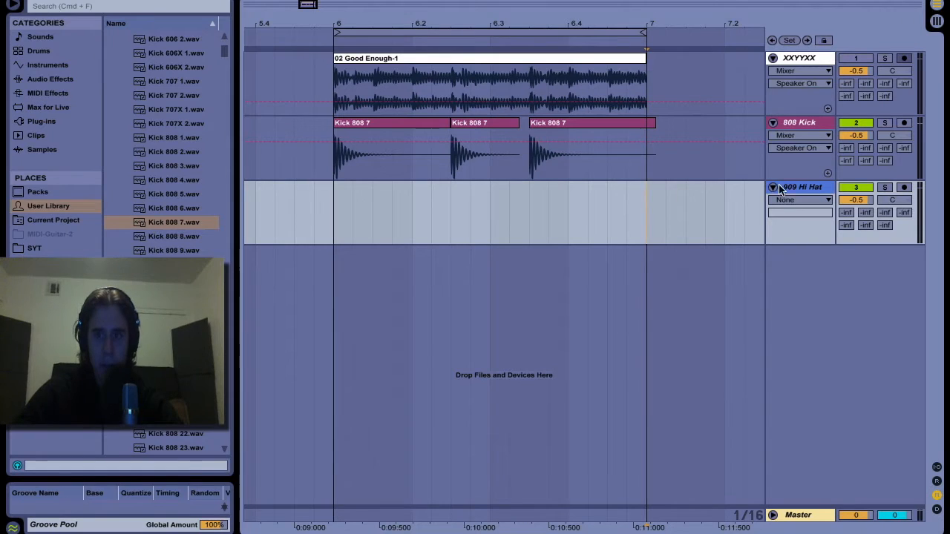
pyautogui.click(799, 191)
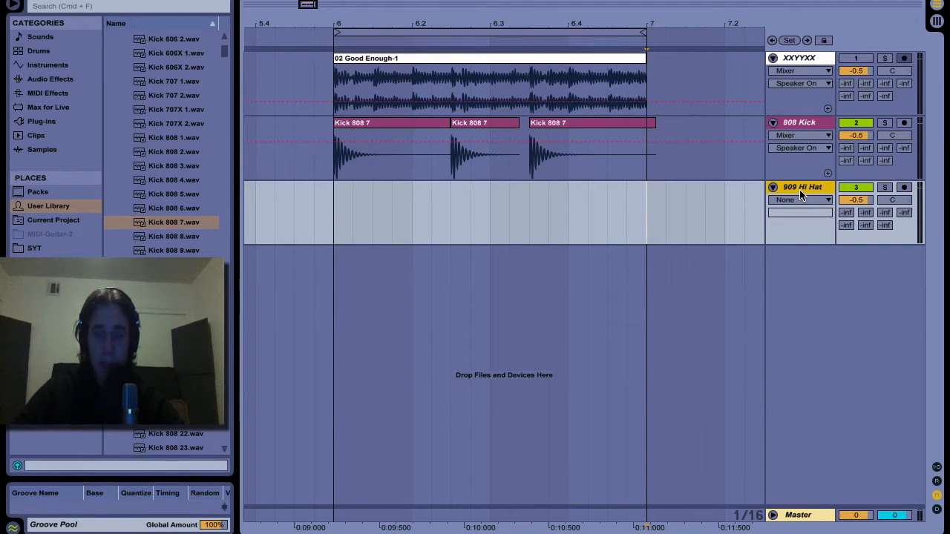
pyautogui.click(431, 225)
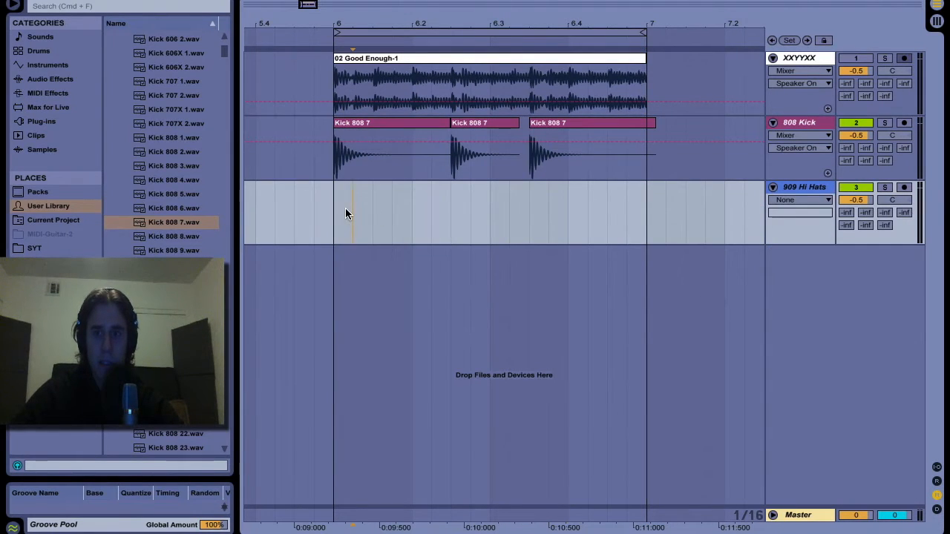
# - Assign the 909 Hi Hats track's on/off switch to the Q key mapping shared by the other tracks and toggle to the reference track
pyautogui.press('super+k')
pyautogui.click(844, 190)
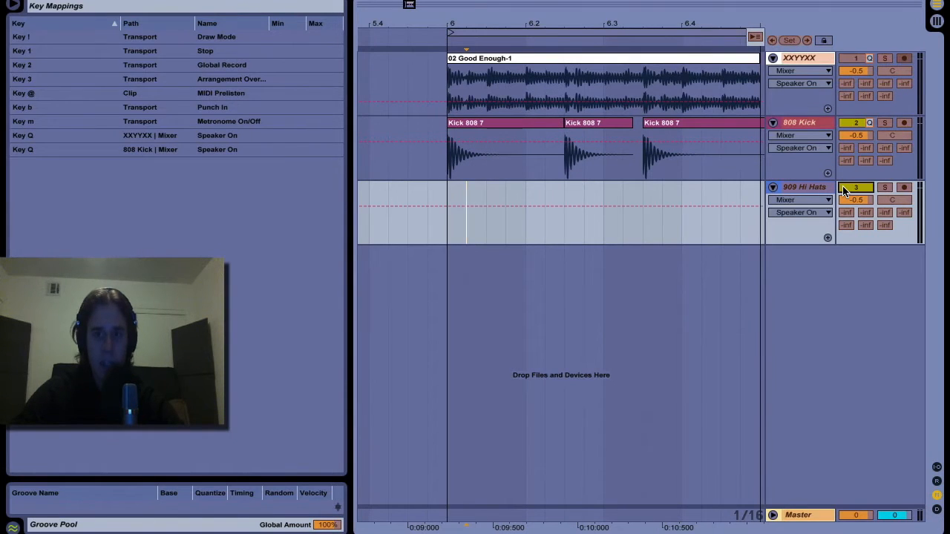
pyautogui.press('super+k')
pyautogui.press('z')
pyautogui.press('z')
pyautogui.press('z')
pyautogui.press('z')
pyautogui.press('z')
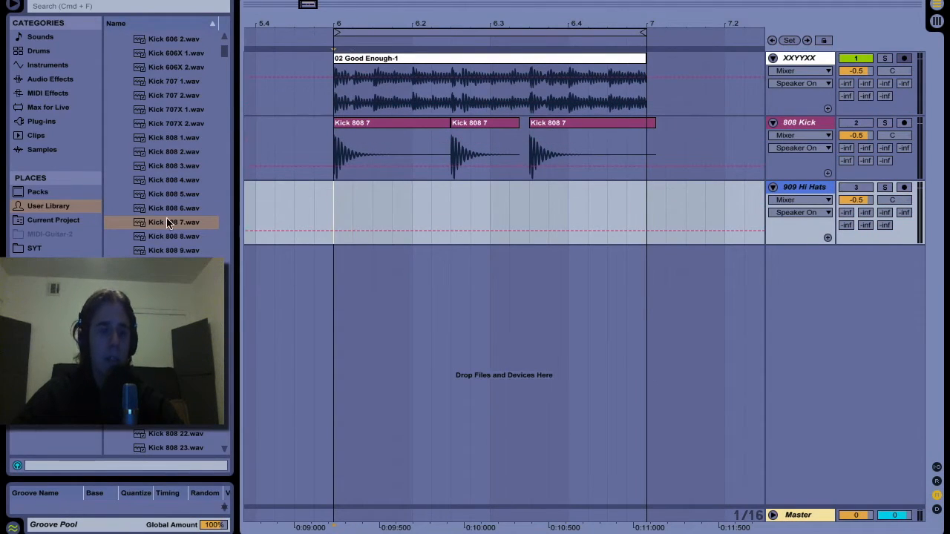
# - Play the reference loop while expanding the HiHats folder in the User Library and searching for 909
pyautogui.press('space')
pyautogui.scroll(5, 110, 183)
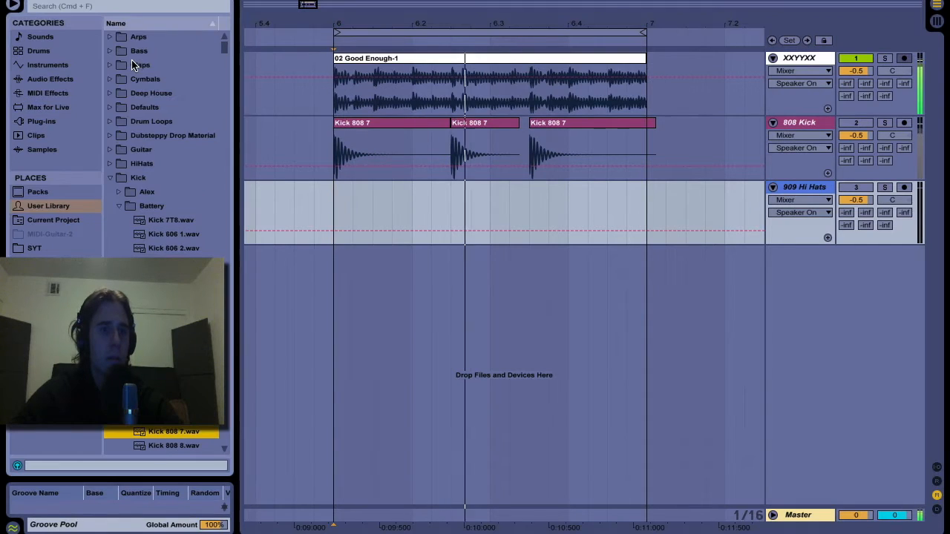
pyautogui.click(112, 178)
pyautogui.click(110, 165)
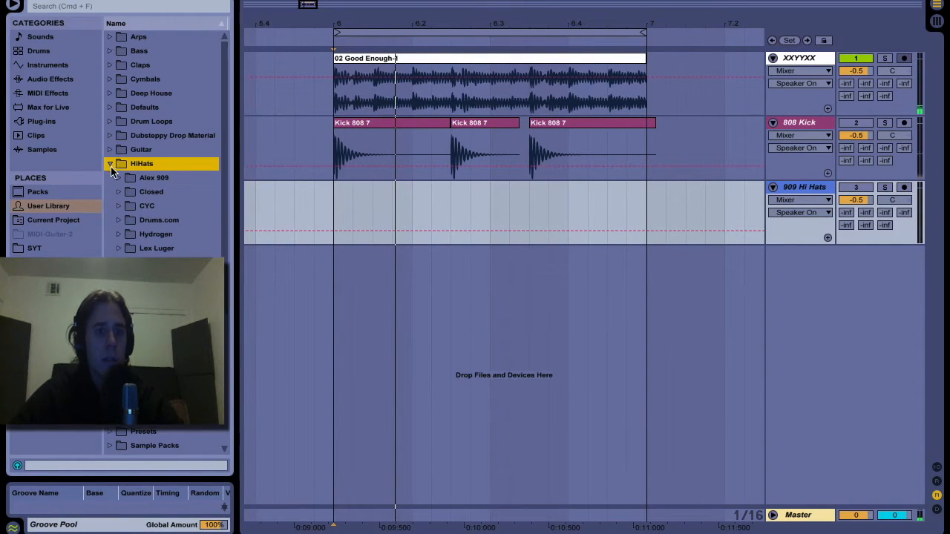
pyautogui.click(123, 6)
pyautogui.write('909')
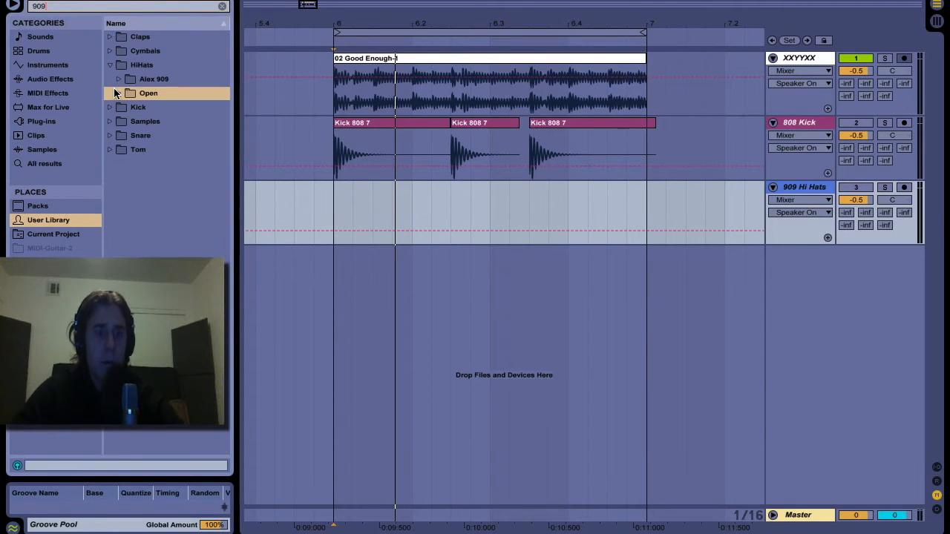
# - Audition the OpenHH 909 samples in the HiHats Open folder, ending on OpenHH 909X.wav
pyautogui.click(115, 92)
pyautogui.press('Down')
pyautogui.press('Down')
pyautogui.press('Down')
pyautogui.press('Down')
pyautogui.press('Down')
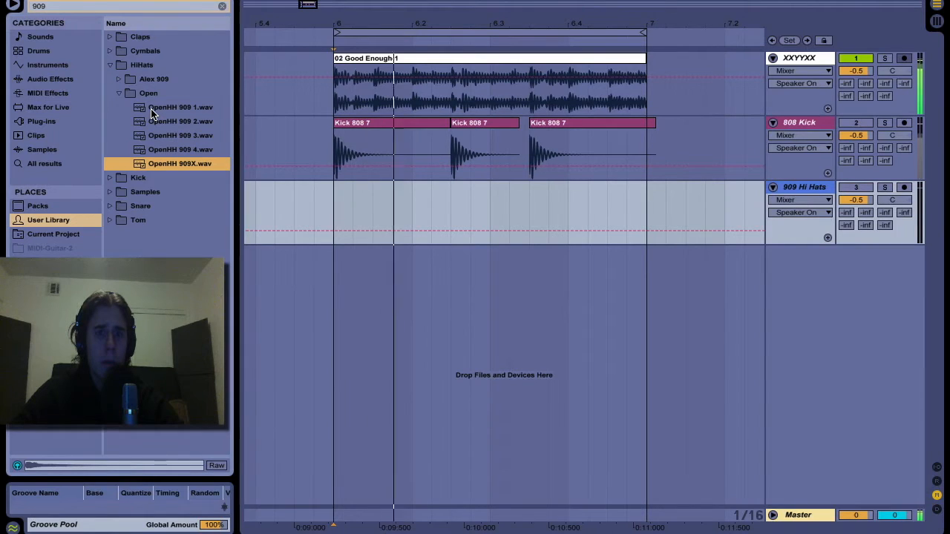
# - Place OpenHH 909X.wav on the 909 Hi Hats track at 6.1.3 and remove everything past 6.2
pyautogui.moveTo(169, 166); pyautogui.dragTo(381, 202)
pyautogui.click(413, 203)
pyautogui.hotkey('ctrl', 'e')
pyautogui.press('Delete')
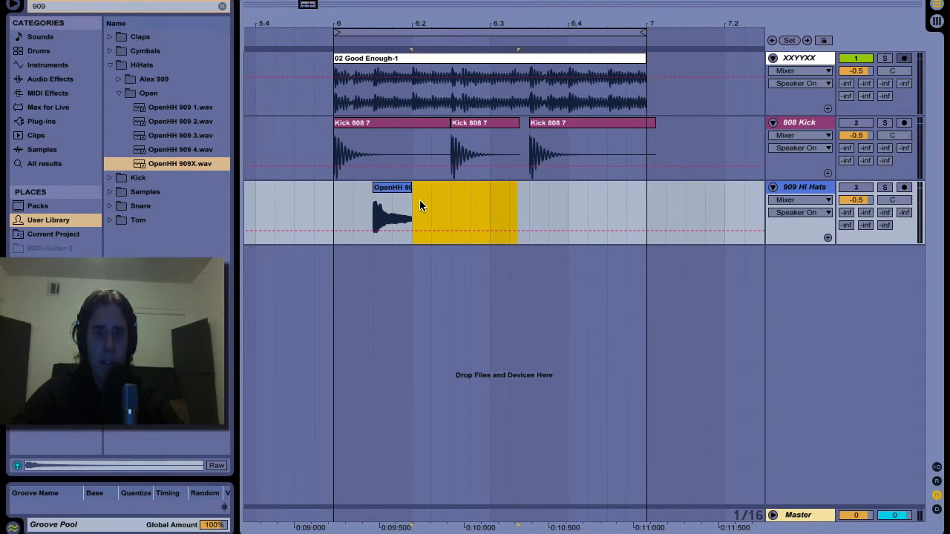
# - Duplicate the OpenHH 909X section three times across bar 6 and play back the beat
pyautogui.hotkey('ctrl', 'd')
pyautogui.hotkey('ctrl', 'd')
pyautogui.hotkey('ctrl', 'd')
pyautogui.click(336, 205)
pyautogui.press('space')
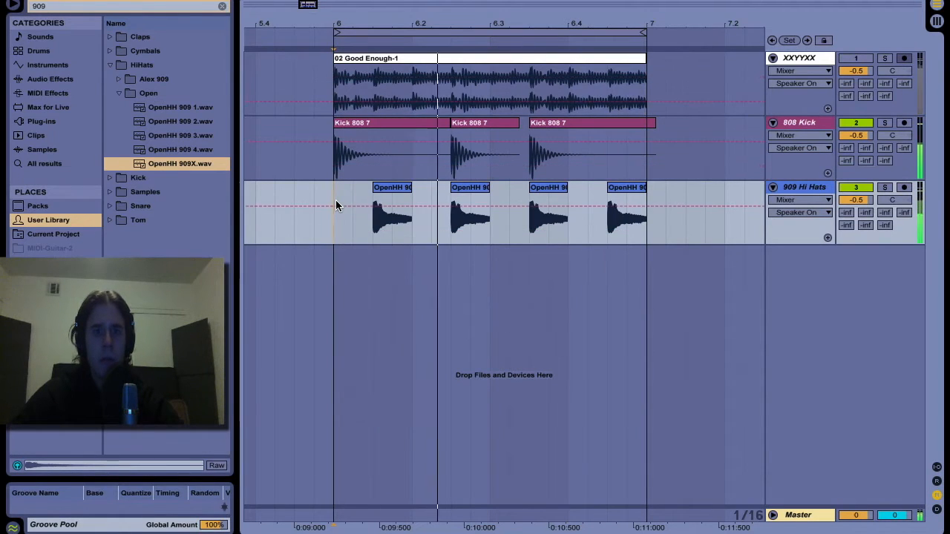
# - Trim the first OpenHH 909X clip to end at 6.1.4, compare it with the reference, and fade it out over its full length
pyautogui.click(390, 212)
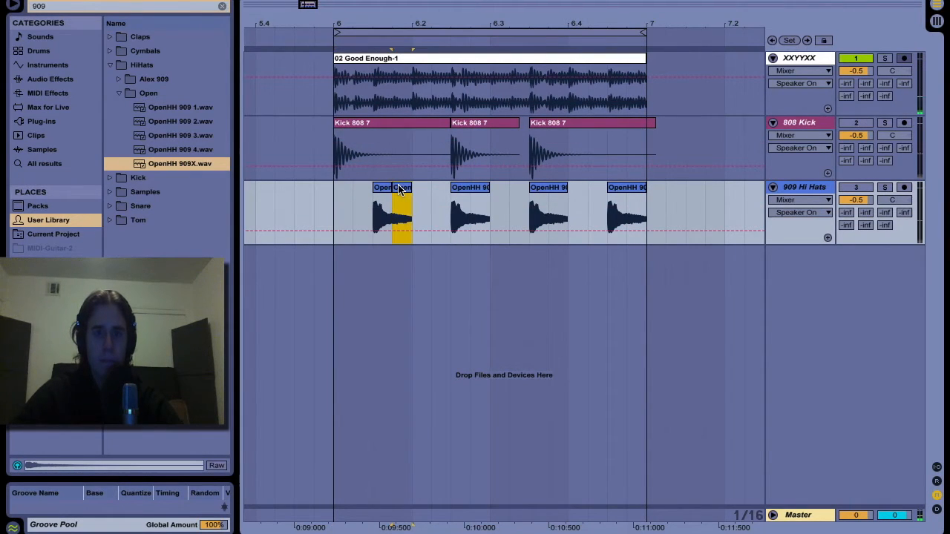
pyautogui.press('Delete')
pyautogui.click(341, 194)
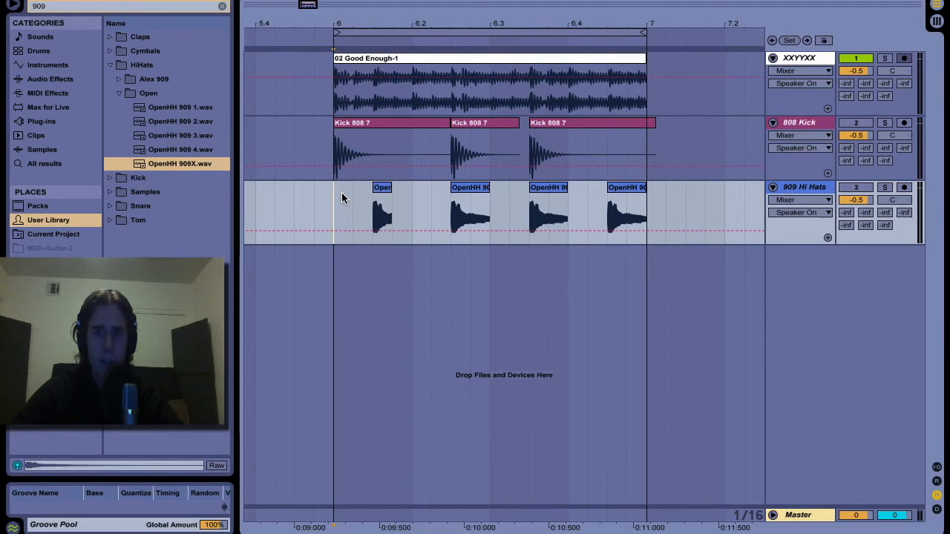
pyautogui.press('space')
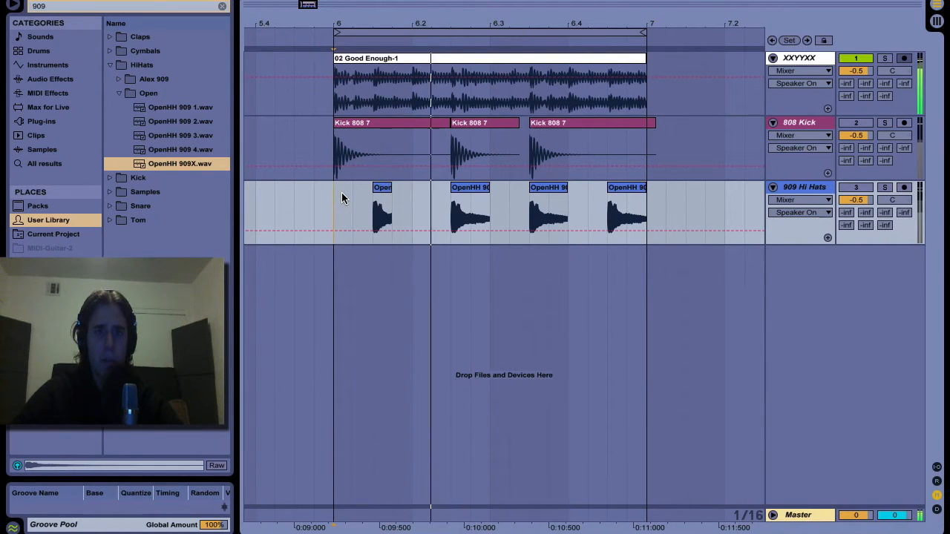
pyautogui.click(411, 215)
pyautogui.moveTo(385, 195); pyautogui.dragTo(397, 213)
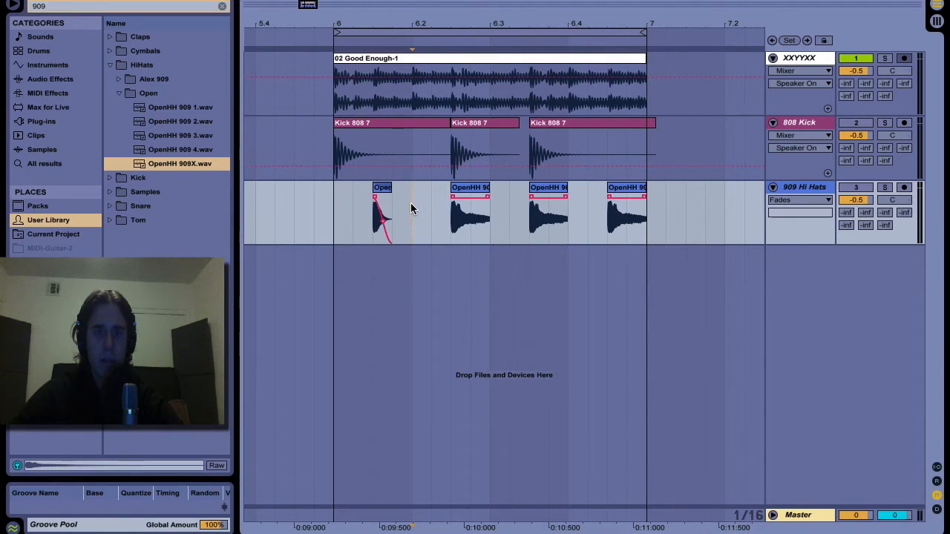
# - Replace the three other hi-hat clips with duplicates of the shortened, faded clip and play back the beat
pyautogui.press('Delete')
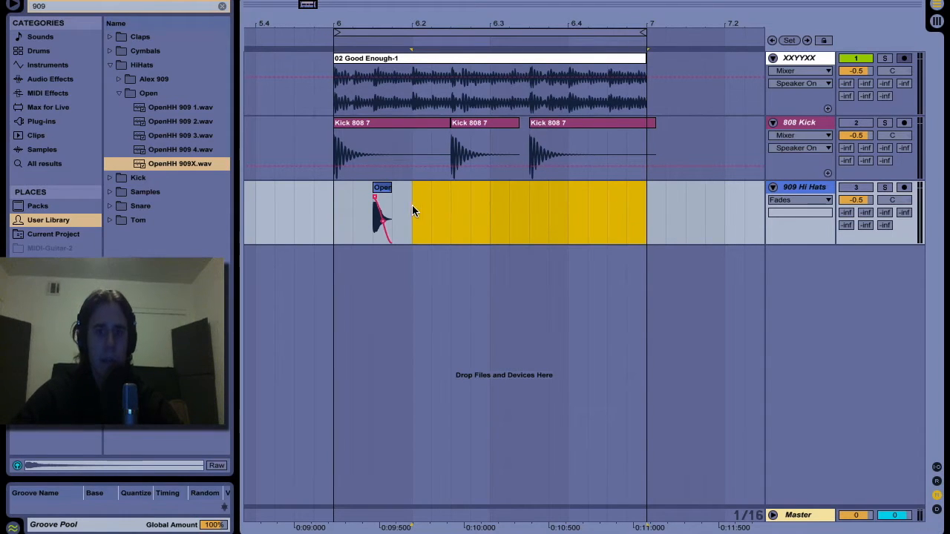
pyautogui.hotkey('ctrl', 'd')
pyautogui.hotkey('ctrl', 'd')
pyautogui.hotkey('ctrl', 'd')
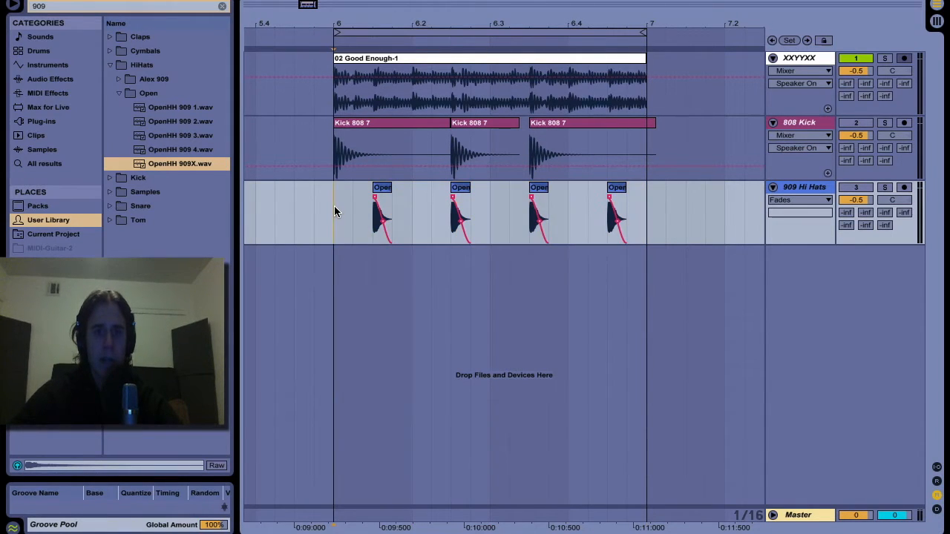
pyautogui.press('space')
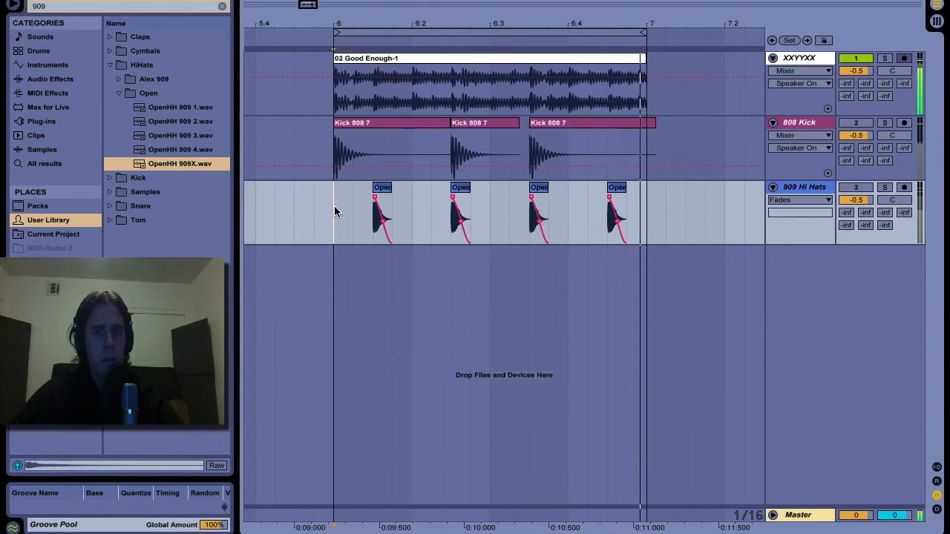
# - Reshape the first hi-hat clip's fade-out to decay more gradually and extend the clip to end at 6.2
pyautogui.hotkey('ctrl', 'alt', 'f')
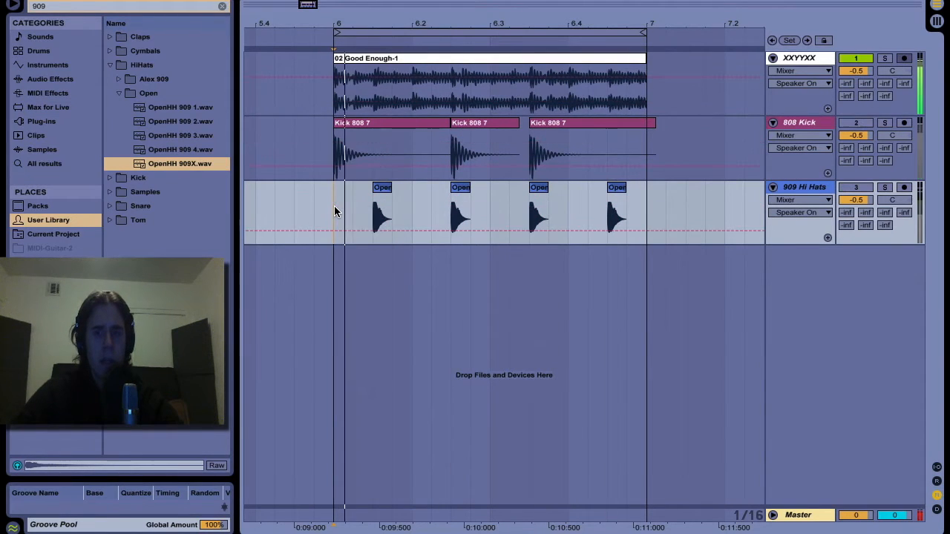
pyautogui.press('+')
pyautogui.press('+')
pyautogui.press('-')
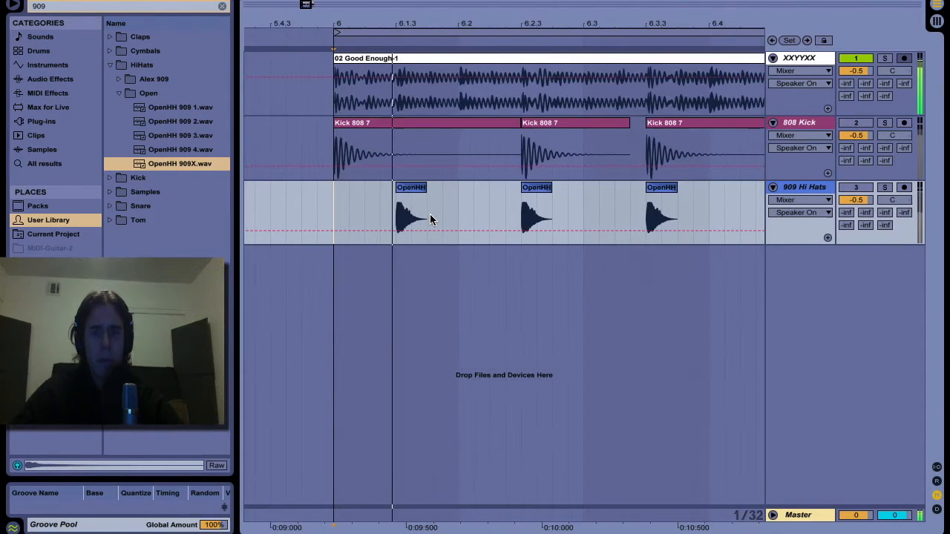
pyautogui.click(414, 188)
pyautogui.hotkey('ctrl', 'alt', 'f')
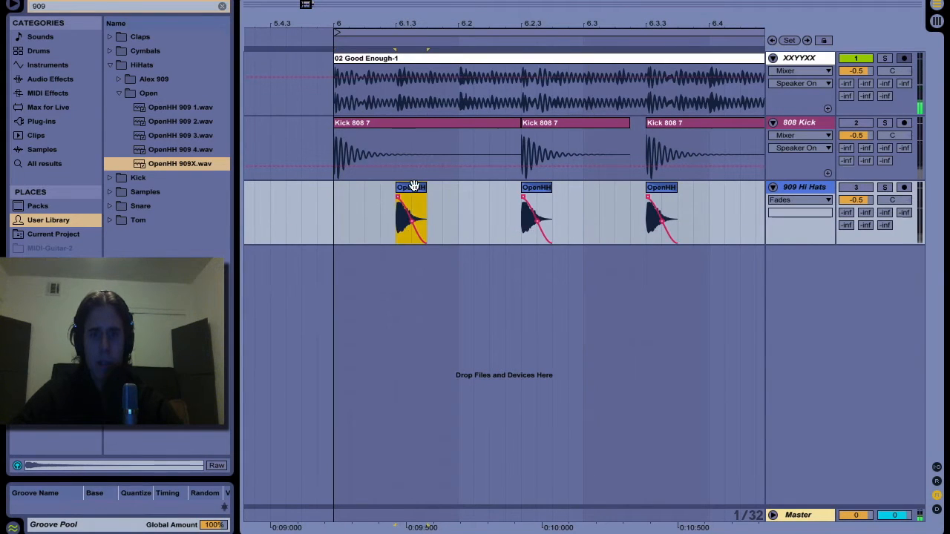
pyautogui.hotkey('ctrl', 'alt', 'f')
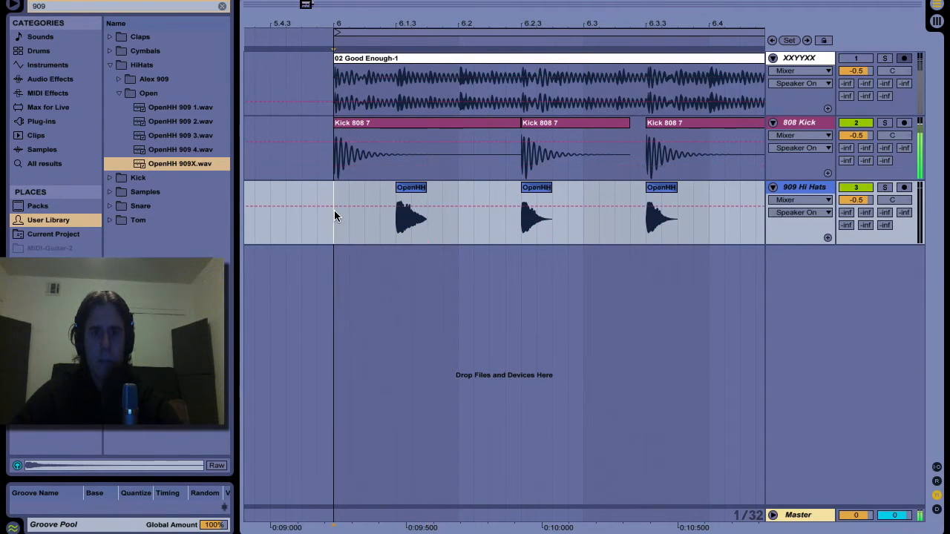
pyautogui.moveTo(425, 191); pyautogui.dragTo(449, 191)
# - Add an EQ Eight to the 909 Hi Hats track and set band 1 to a low cut at 1.60 kHz
pyautogui.doubleClick(823, 187)
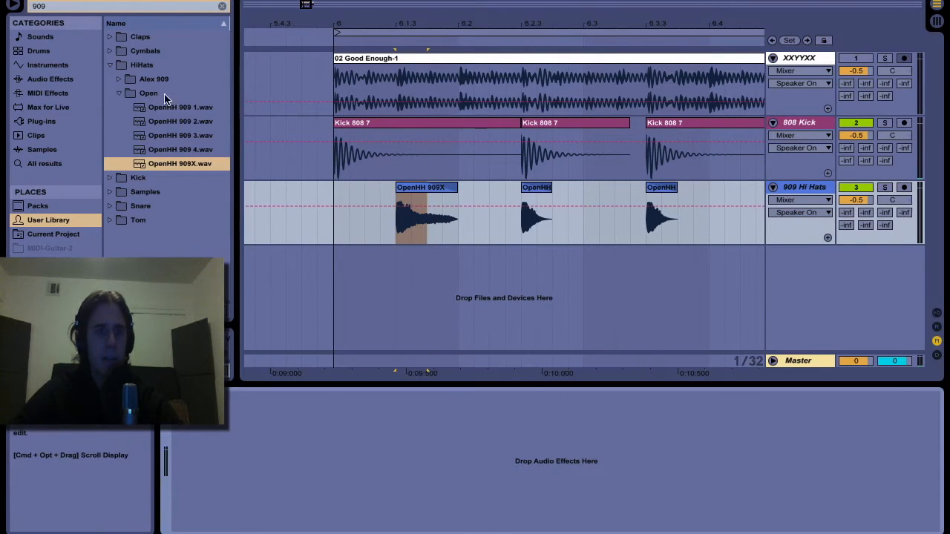
pyautogui.click(61, 79)
pyautogui.click(223, 8)
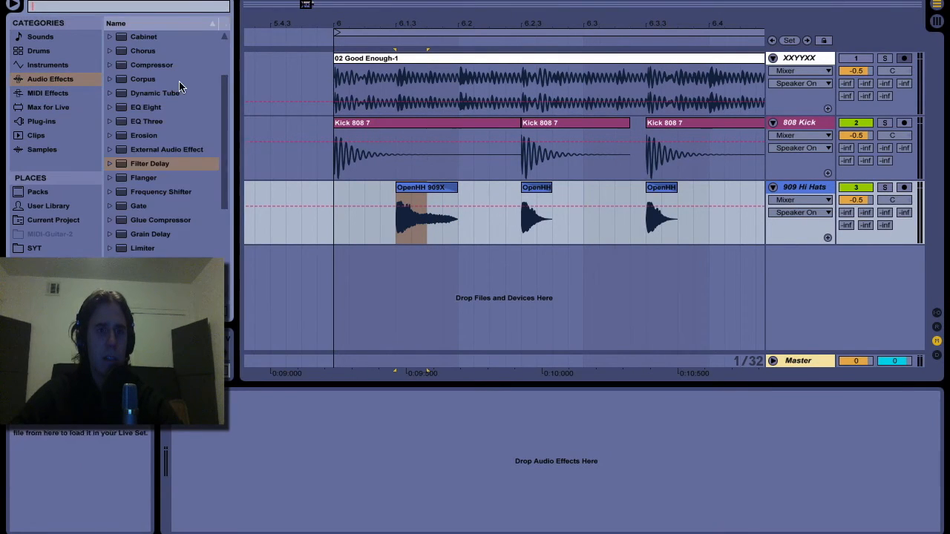
pyautogui.doubleClick(146, 177)
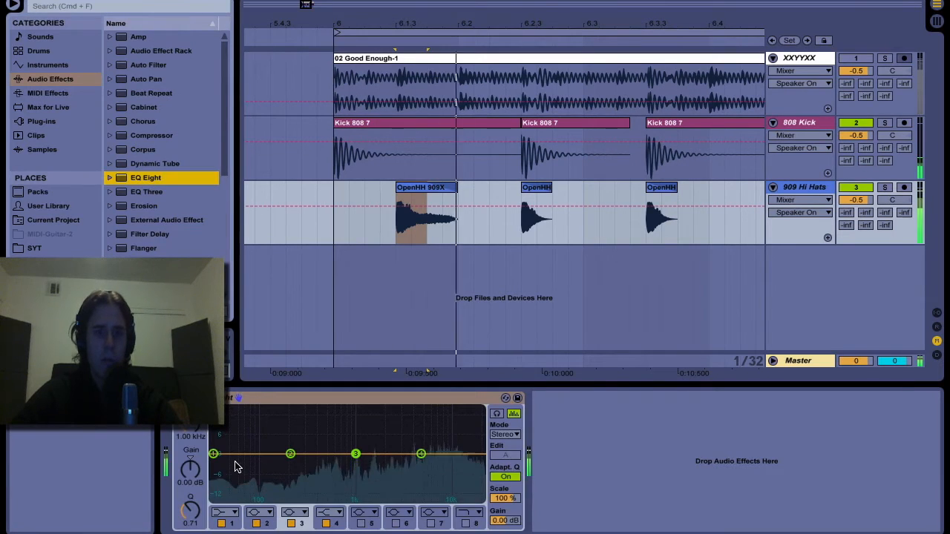
pyautogui.click(225, 512)
pyautogui.click(226, 442)
pyautogui.moveTo(212, 455); pyautogui.dragTo(375, 465)
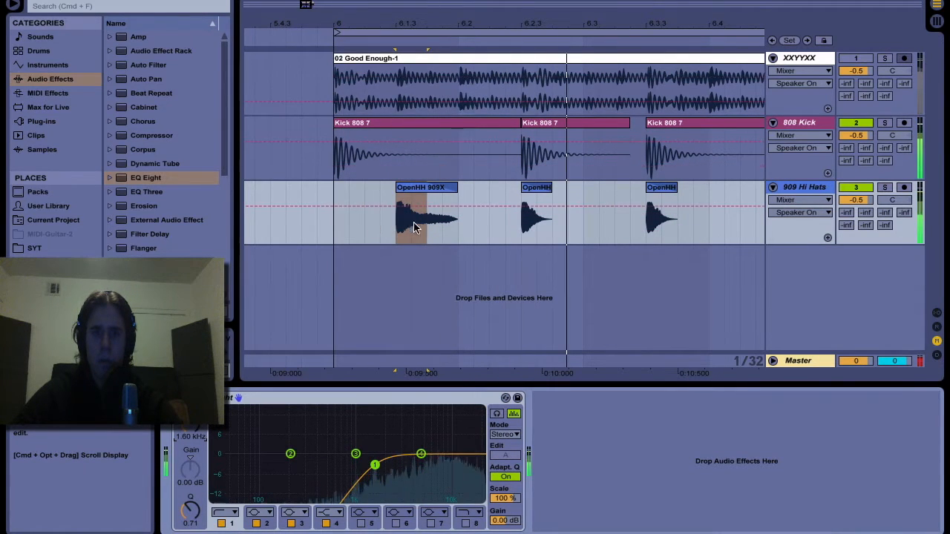
# - Fade the first hi-hat clip out over its full length, compare with the reference, and set the 909 Hi Hats volume to -14.9
pyautogui.doubleClick(446, 190)
pyautogui.press('super+alt+l')
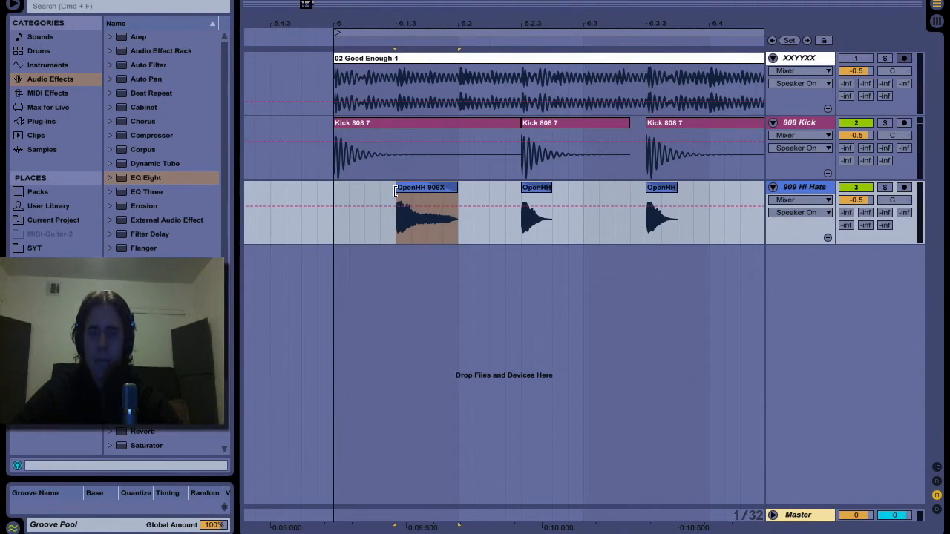
pyautogui.click(437, 186)
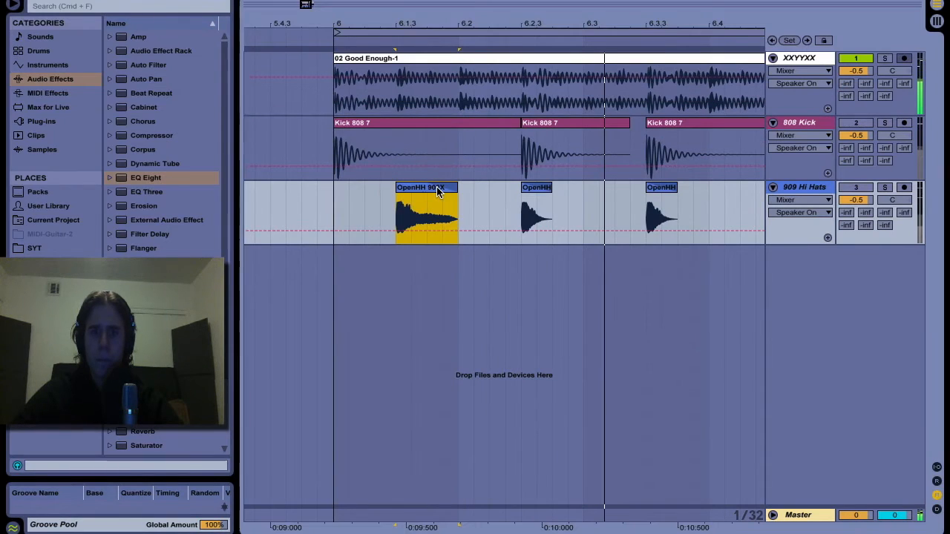
pyautogui.press('a')
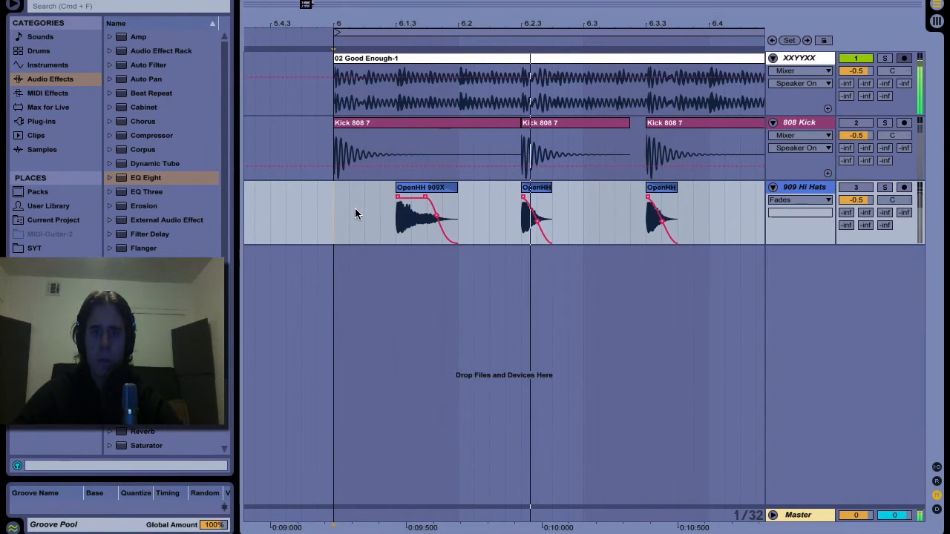
pyautogui.press('a')
pyautogui.moveTo(855, 200); pyautogui.dragTo(856, 227)
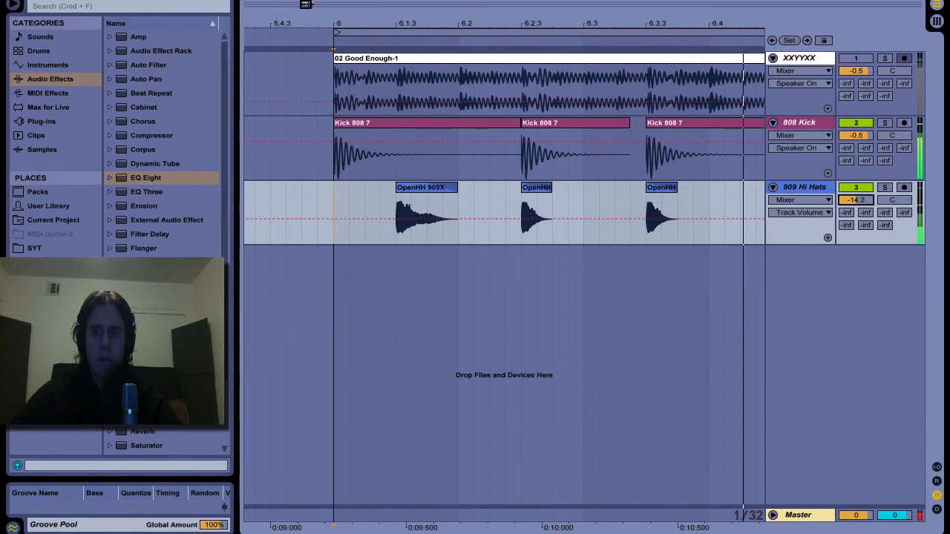
# - Replace the three other hi-hat clips with duplicates of the longer, faded clip and compare the beat with the reference
pyautogui.click(472, 201)
pyautogui.press('-')
pyautogui.press('-')
pyautogui.keyDown('shift'); pyautogui.click(622, 210); pyautogui.keyUp('shift')
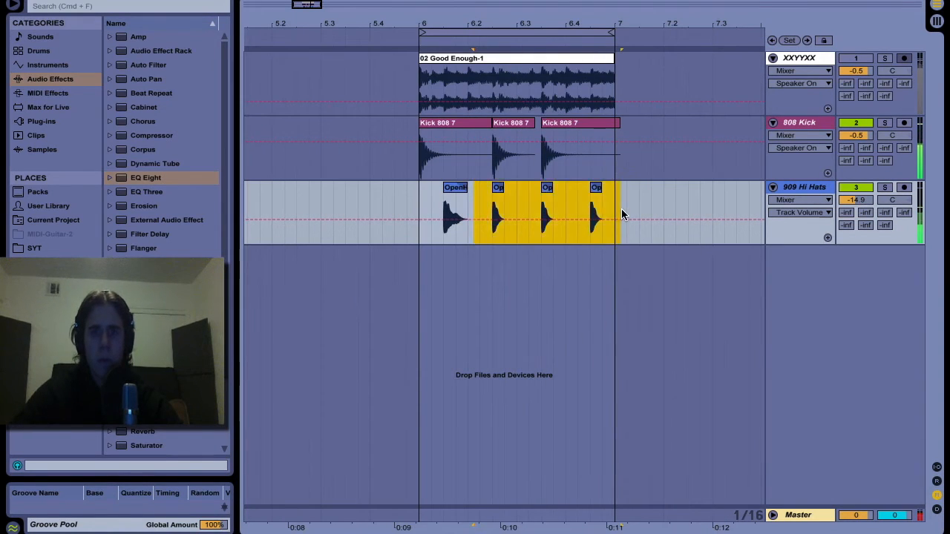
pyautogui.press('Delete')
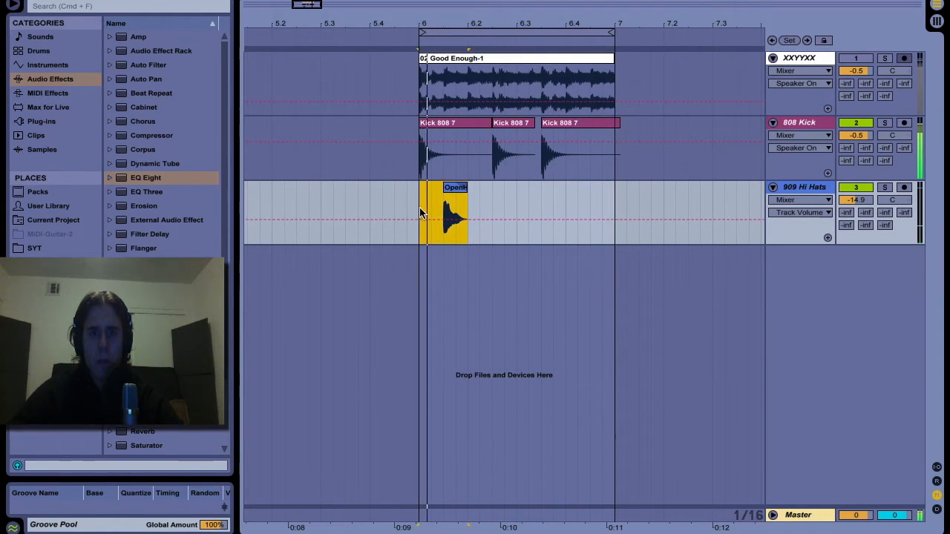
pyautogui.press('super+z')
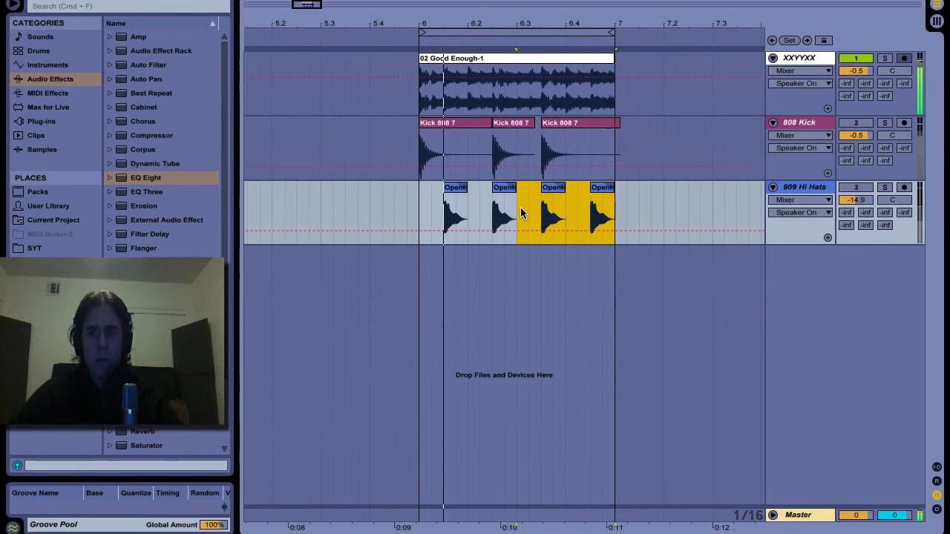
pyautogui.keyDown('shift'); pyautogui.click(649, 222); pyautogui.keyUp('shift')
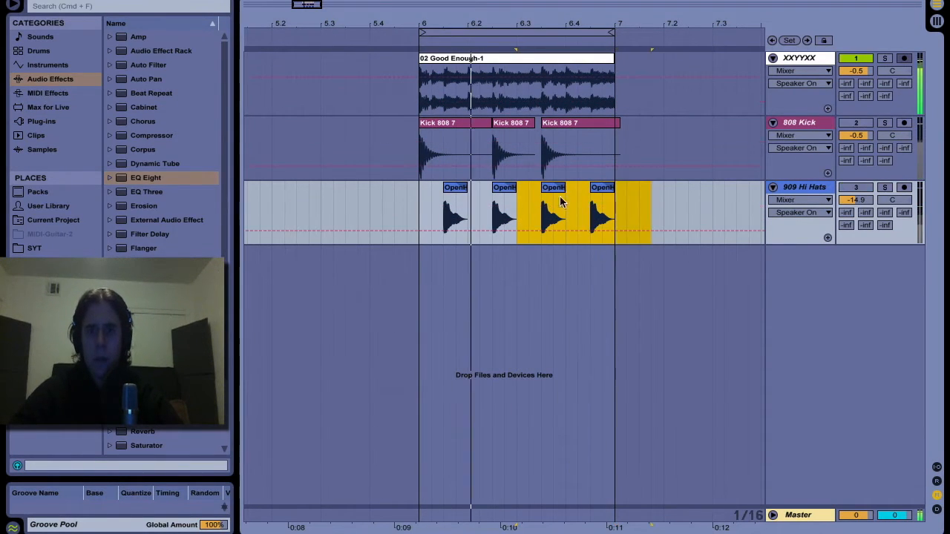
# - Add an Overdrive to the 909 Hi Hats track with frequency 14.2 kHz, bandwidth 0.50, drive 81% and dry/wet 5%
pyautogui.click(809, 191)
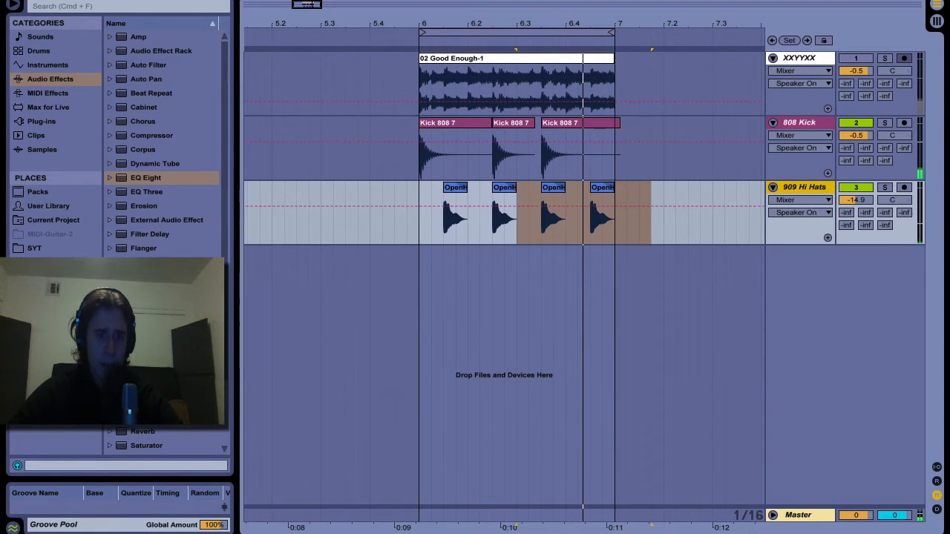
pyautogui.moveTo(154, 389); pyautogui.dragTo(799, 190)
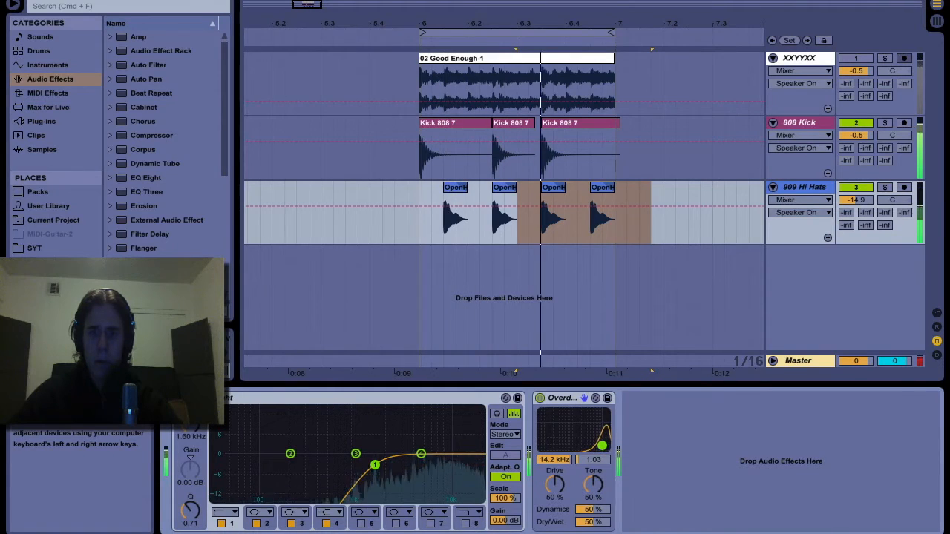
pyautogui.moveTo(602, 446); pyautogui.dragTo(602, 449)
pyautogui.moveTo(553, 496); pyautogui.dragTo(554, 471)
pyautogui.moveTo(592, 521); pyautogui.dragTo(591, 533)
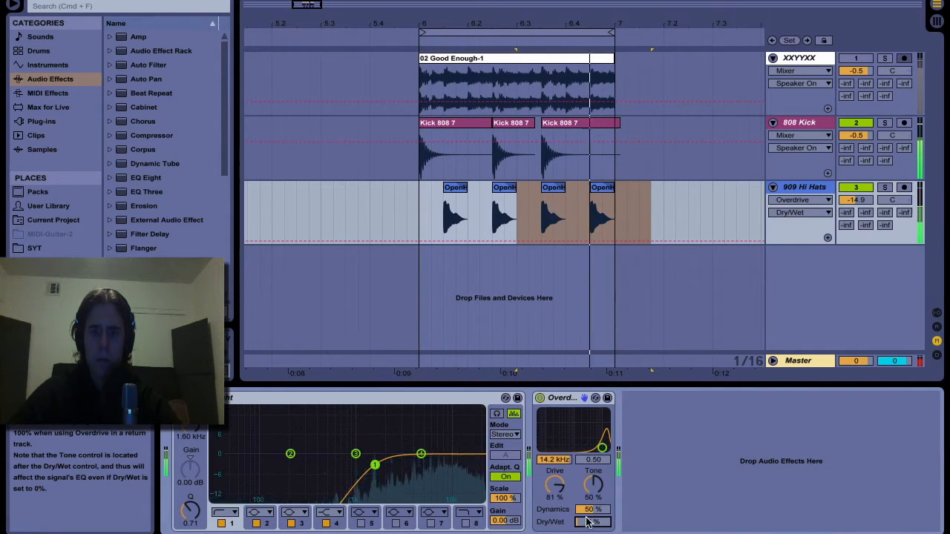
# - Set the Overdrive's tone to 87% and dynamics to 73%, comparing it with the bypassed sound and the reference
pyautogui.click(539, 398)
pyautogui.click(539, 399)
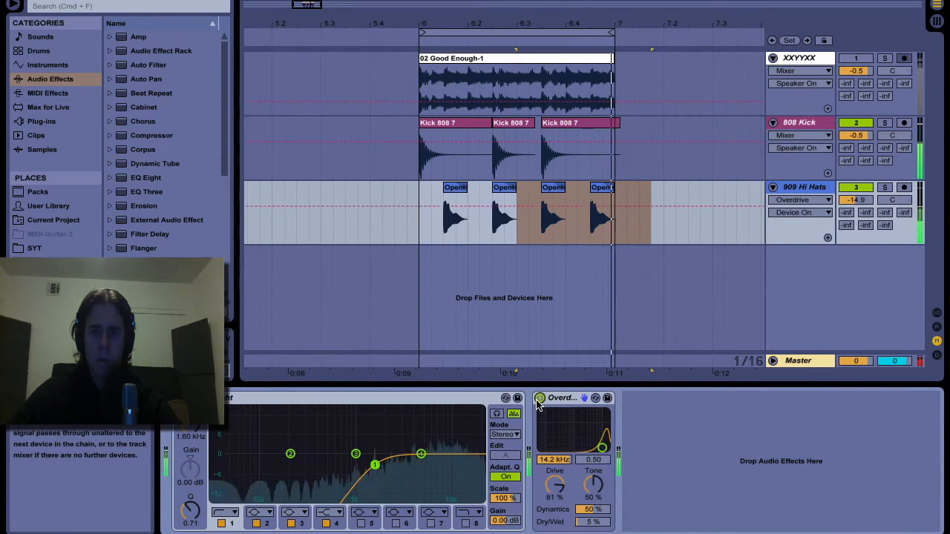
pyautogui.moveTo(584, 482); pyautogui.dragTo(584, 457)
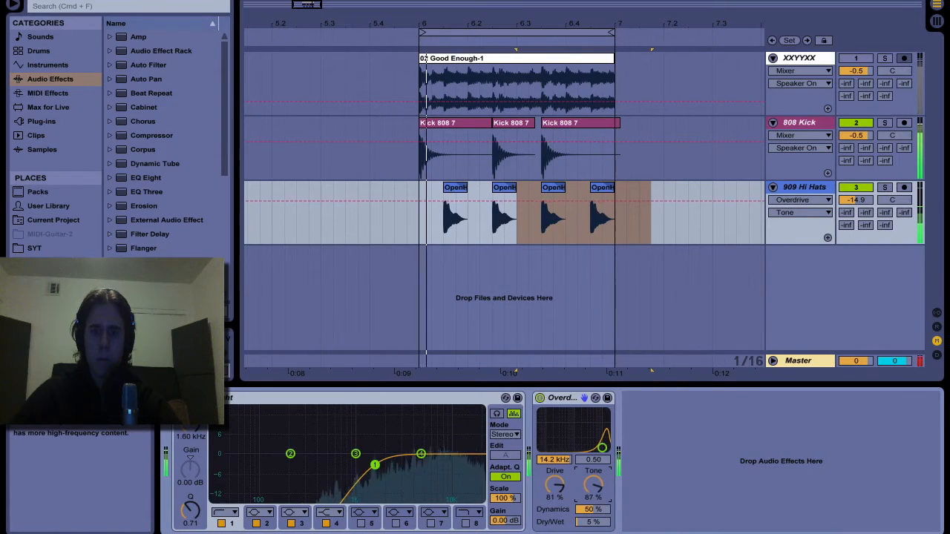
pyautogui.moveTo(592, 511)
pyautogui.mouseDown()
pyautogui.moveTo(591, 533)
pyautogui.moveTo(591, 501)
pyautogui.mouseUp()
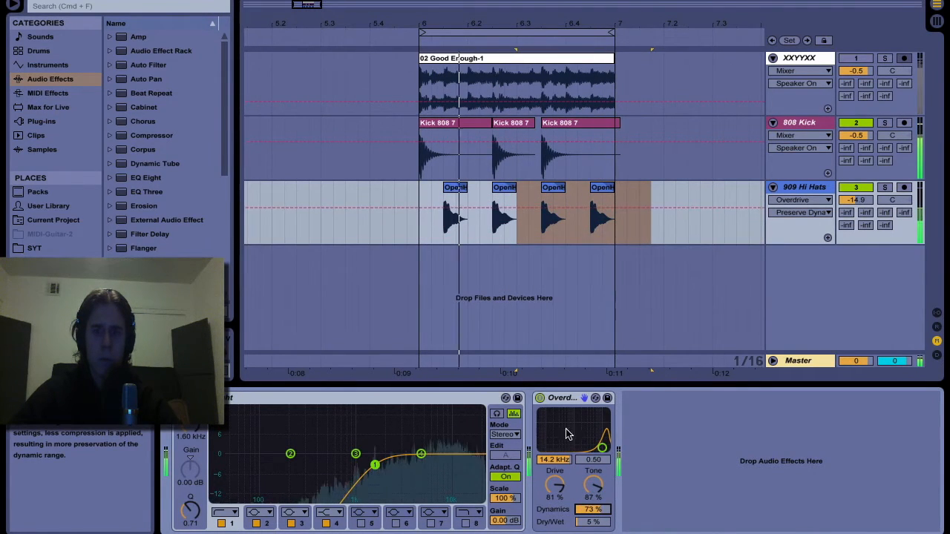
pyautogui.press('a')
pyautogui.press('a')
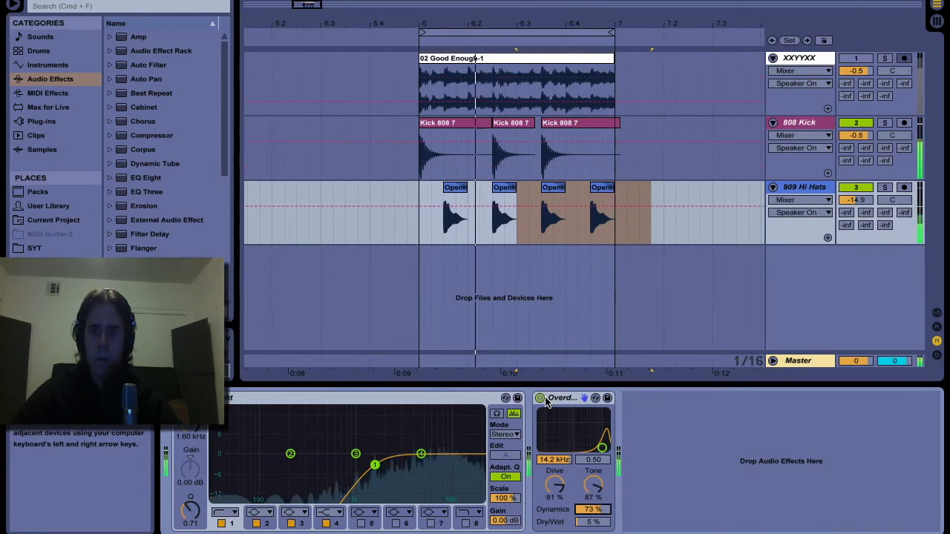
pyautogui.press('a')
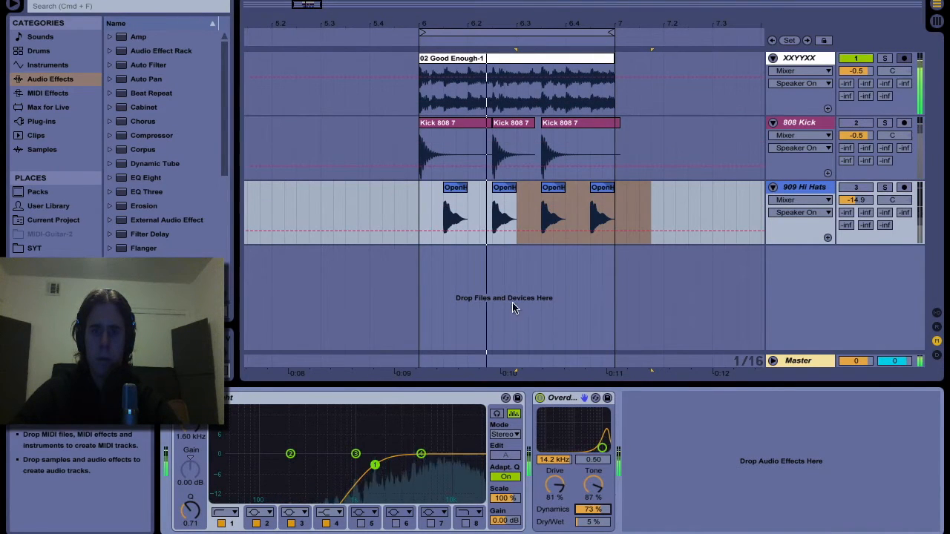
# - Cut off the second half of the first hi-hat clip so it ends at 6.1.4
pyautogui.click(459, 210)
pyautogui.press('+')
pyautogui.press('+')
pyautogui.press('+')
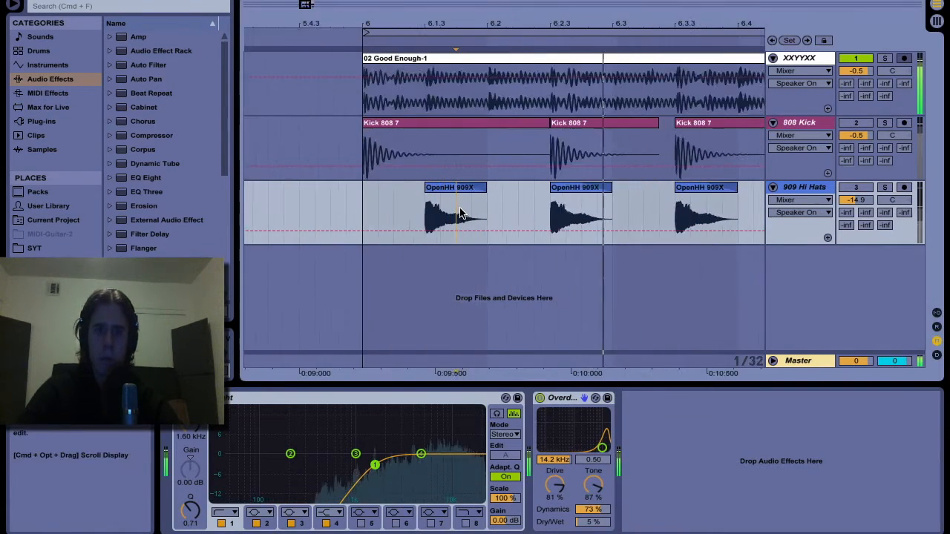
pyautogui.moveTo(455, 212); pyautogui.dragTo(533, 211)
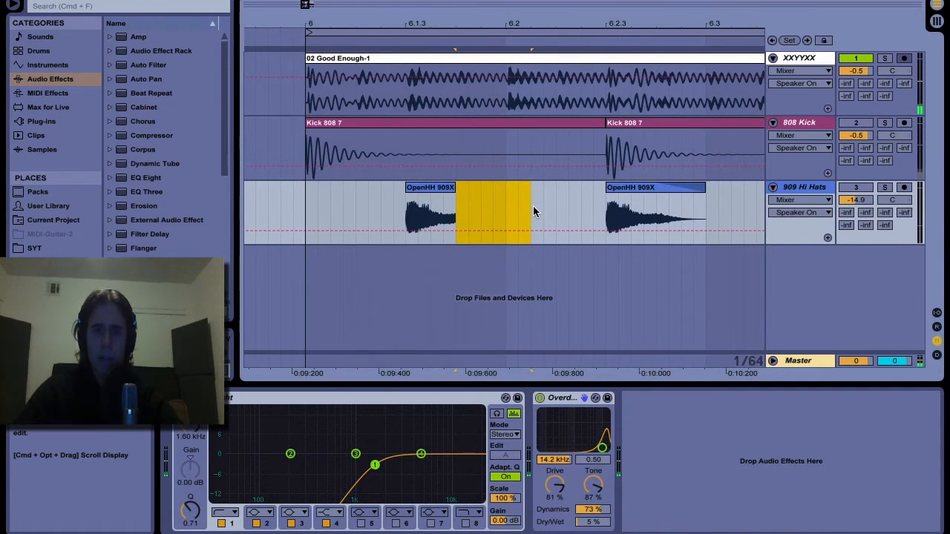
# - Replace the three other hi-hat clips with duplicates of the trimmed clip and play back the beat
pyautogui.press('-')
pyautogui.press('-')
pyautogui.moveTo(527, 210); pyautogui.dragTo(685, 191)
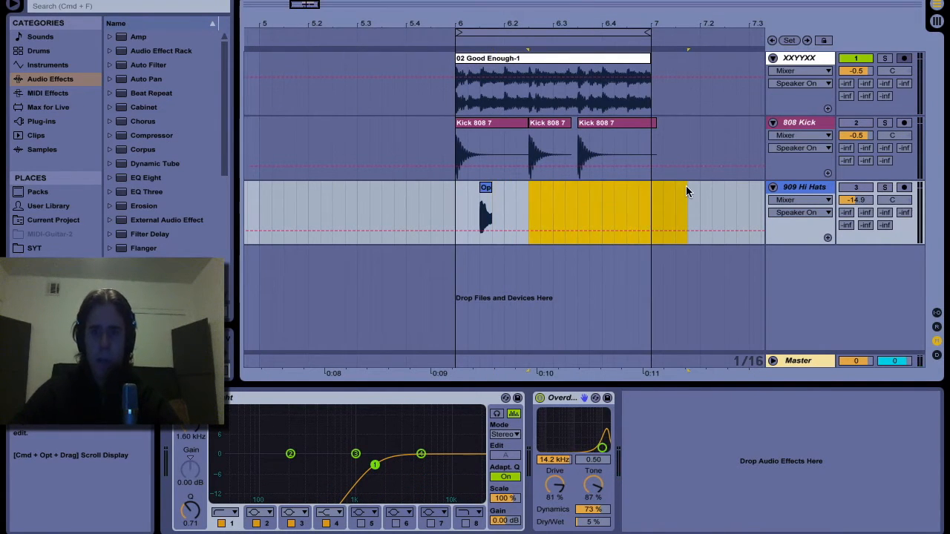
pyautogui.moveTo(502, 196); pyautogui.dragTo(459, 201)
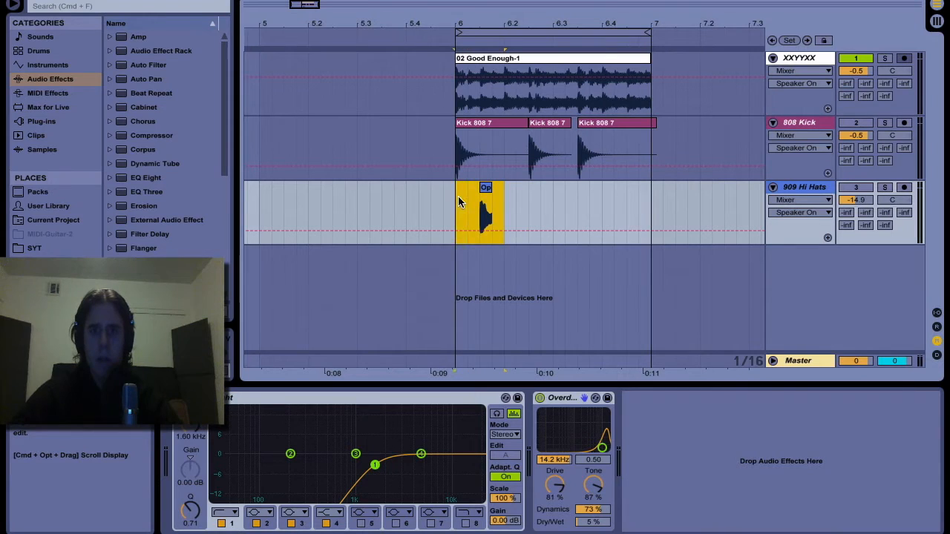
pyautogui.press('space')
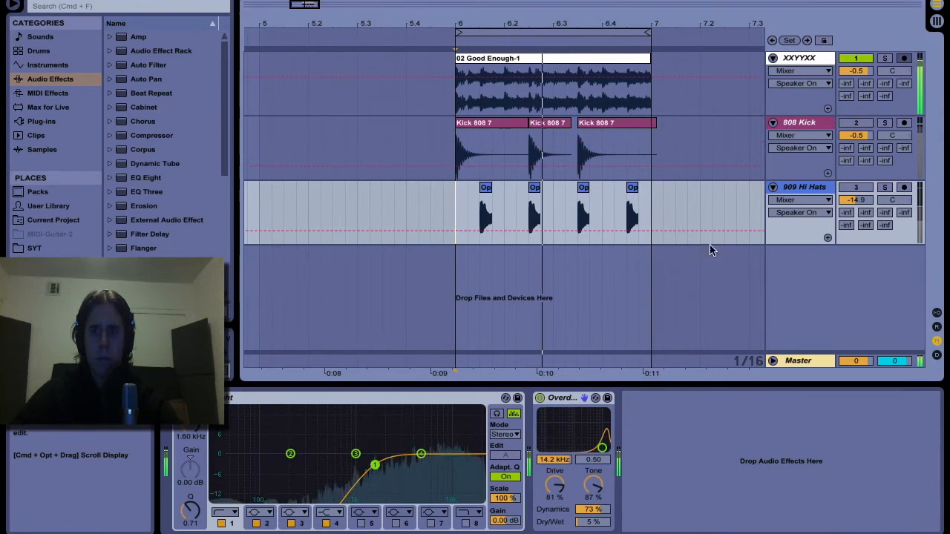
# - Insert a MIDI track below the 808 Kick track and name it SubBass
pyautogui.click(809, 122)
pyautogui.press('super+shift+t')
pyautogui.press('super+r')
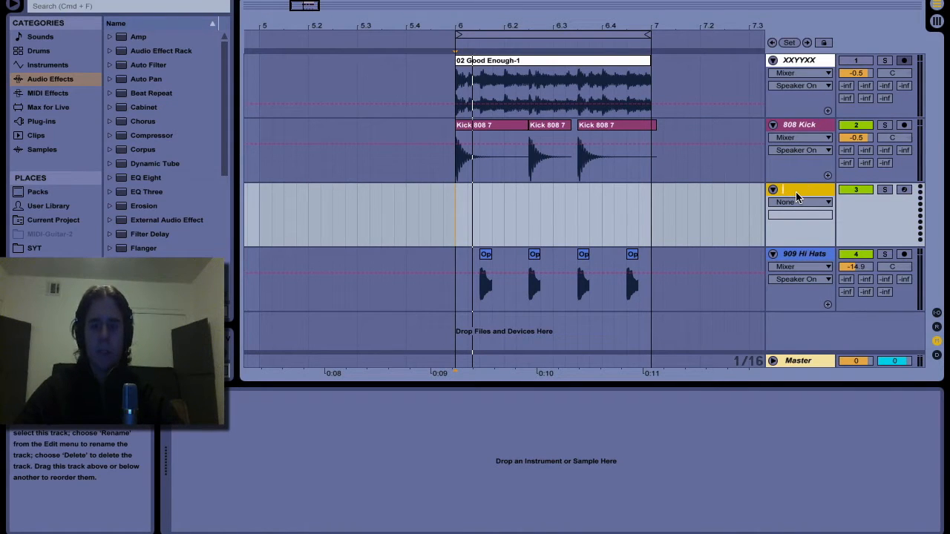
pyautogui.write('SubBass')
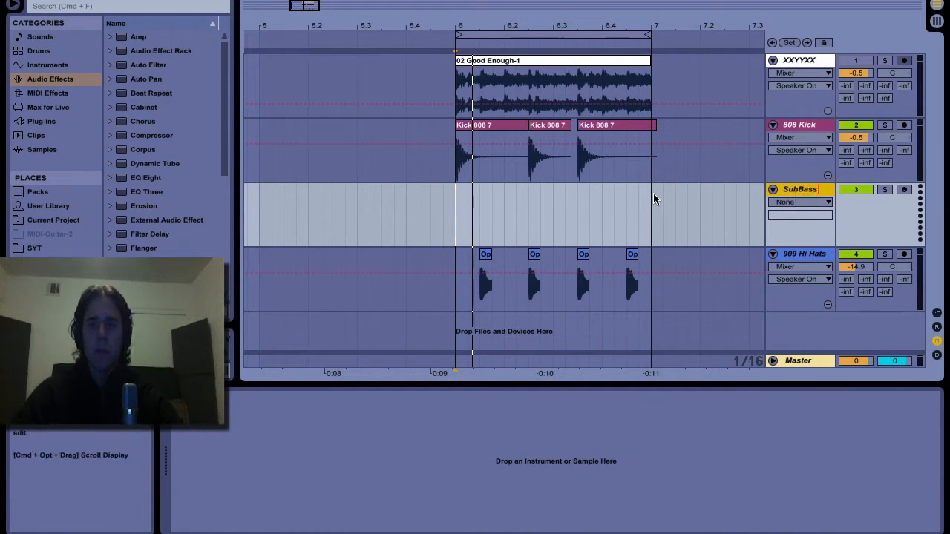
pyautogui.press('Return')
# - Load Operator on the SubBass track and insert an empty MIDI clip spanning bar 6 to bar 7
pyautogui.click(47, 65)
pyautogui.click(135, 81)
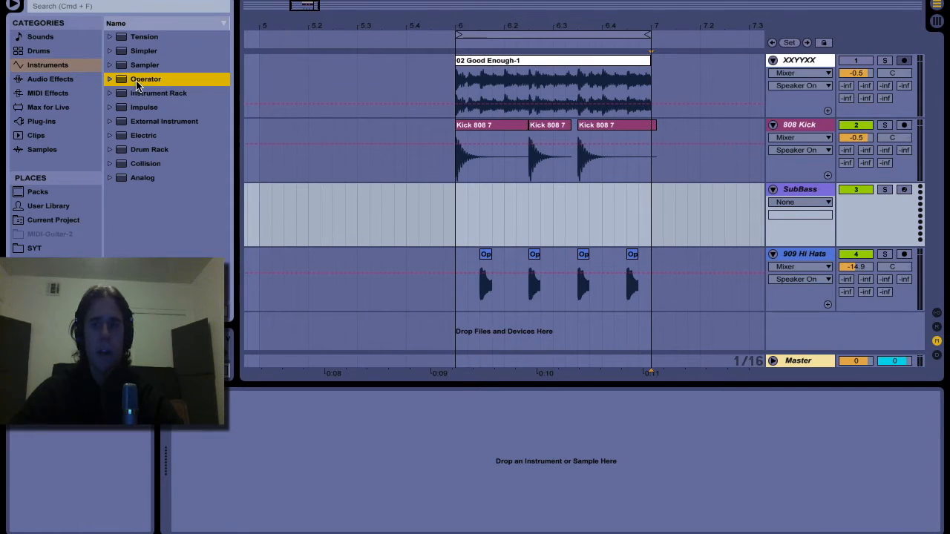
pyautogui.moveTo(788, 189); pyautogui.dragTo(788, 190)
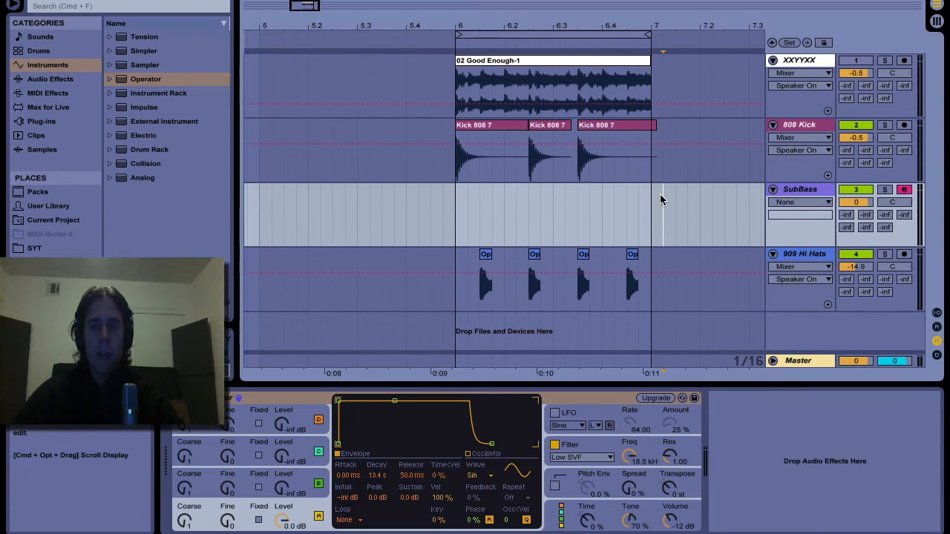
pyautogui.moveTo(613, 196); pyautogui.dragTo(457, 187)
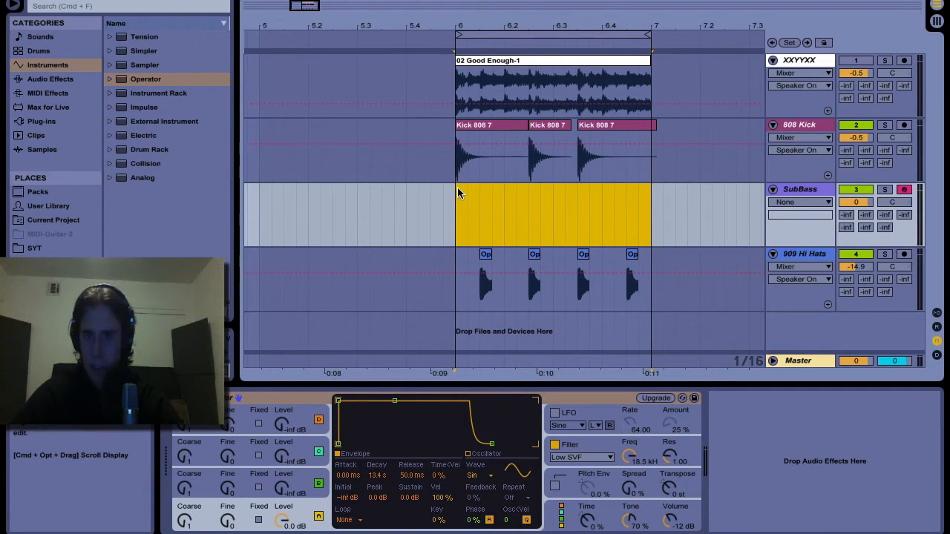
pyautogui.press('super+shift+m')
# - Map the Q key to the SubBass track's on/off switch
pyautogui.press('super+k')
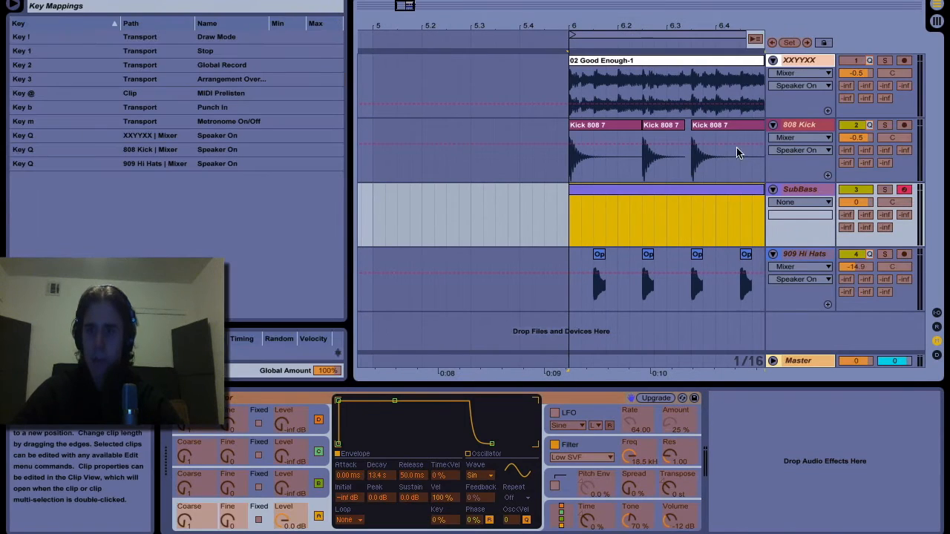
pyautogui.click(854, 190)
pyautogui.press('q')
pyautogui.press('super+k')
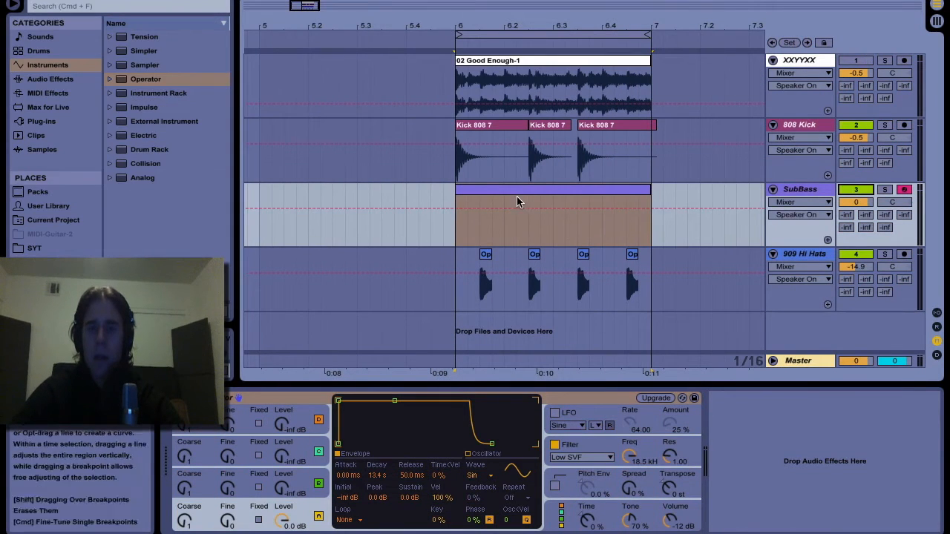
# - Add a note at the start of the SubBass clip and transpose it to B0
pyautogui.click(593, 195)
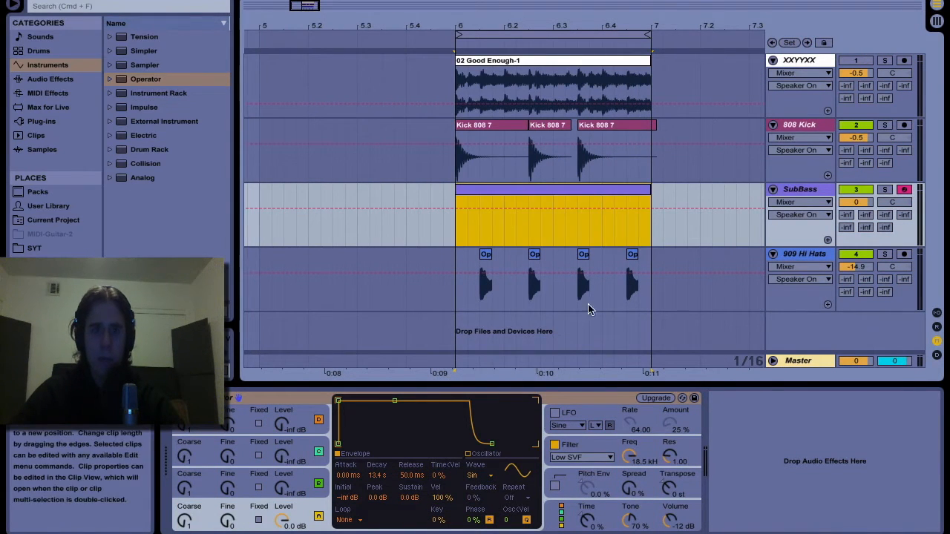
pyautogui.doubleClick(505, 195)
pyautogui.doubleClick(377, 297)
pyautogui.press('Up')
pyautogui.press('Up')
pyautogui.press('Up')
pyautogui.press('Up')
pyautogui.press('Up')
pyautogui.press('Down')
pyautogui.hotkey('shift', 'Down')
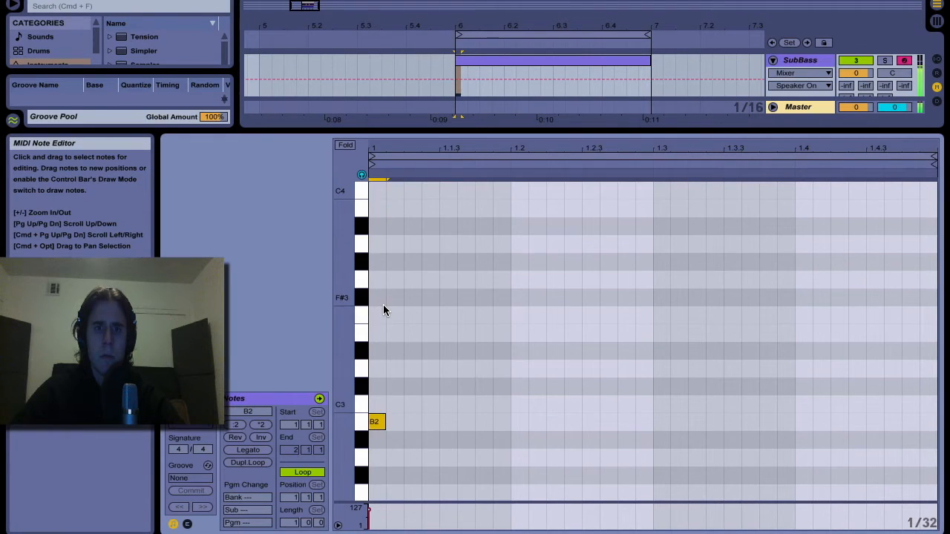
pyautogui.hotkey('shift', 'Down')
pyautogui.hotkey('shift', 'Down')
# - Widen the note grid to 1/8 and lengthen the B0 note to fill the whole bar
pyautogui.press('super+2')
pyautogui.press('super+2')
pyautogui.hotkey('shift', 'Right')
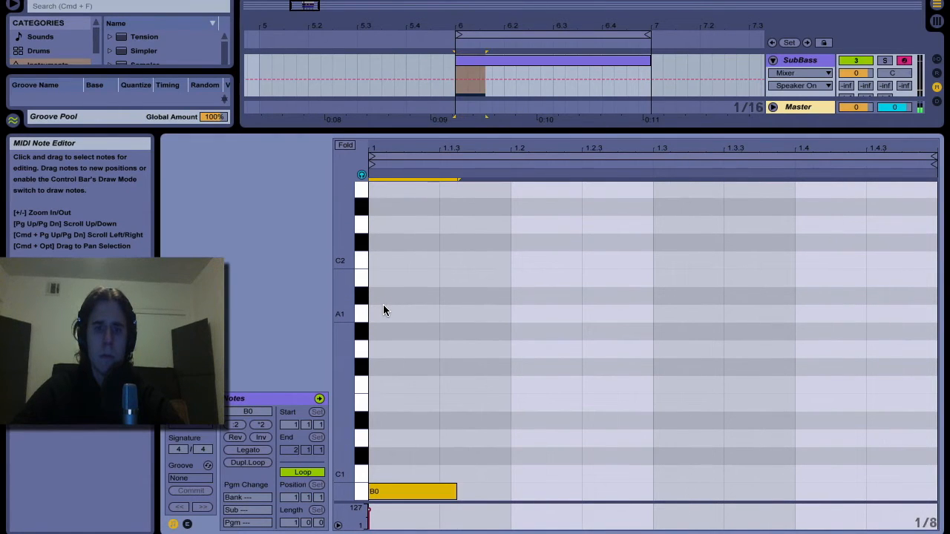
pyautogui.hotkey('shift', 'Right')
pyautogui.hotkey('shift', 'Right')
pyautogui.hotkey('shift', 'Right')
pyautogui.hotkey('shift', 'Right')
pyautogui.hotkey('shift', 'Right')
pyautogui.hotkey('shift', 'Right')
pyautogui.hotkey('shift', 'Right')
pyautogui.press('super+alt+l')
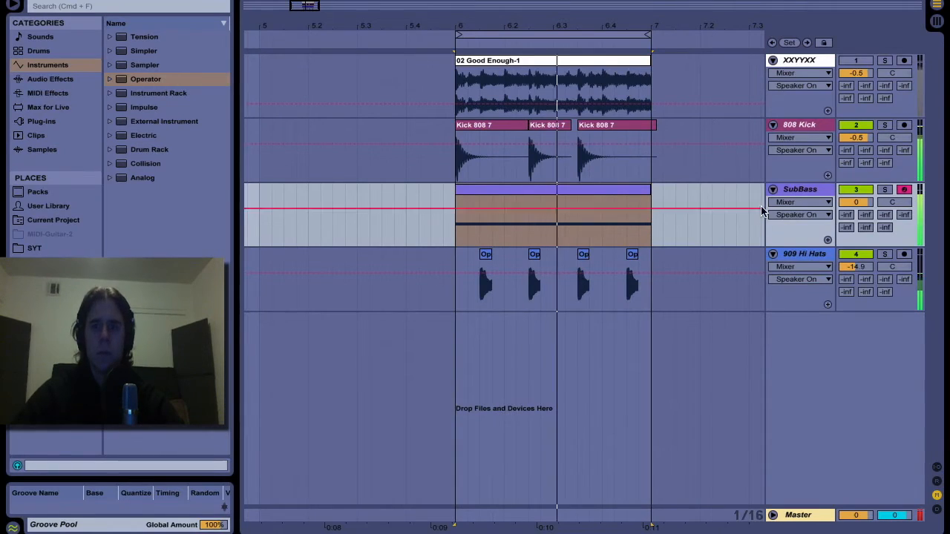
# - Lower the SubBass track volume to -15.1 while listening to it with the other tracks
pyautogui.moveTo(855, 202); pyautogui.dragTo(856, 226)
pyautogui.press('F1')
pyautogui.press('F2')
pyautogui.press('F3')
pyautogui.press('F4')
pyautogui.moveTo(865, 204); pyautogui.dragTo(864, 208)
# - Add a Compressor after Operator on the SubBass track
pyautogui.doubleClick(815, 190)
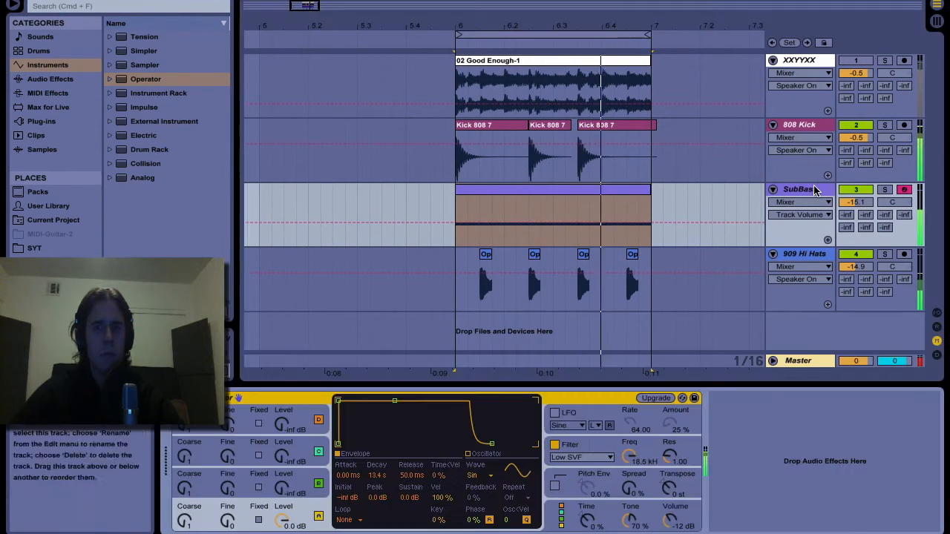
pyautogui.click(38, 78)
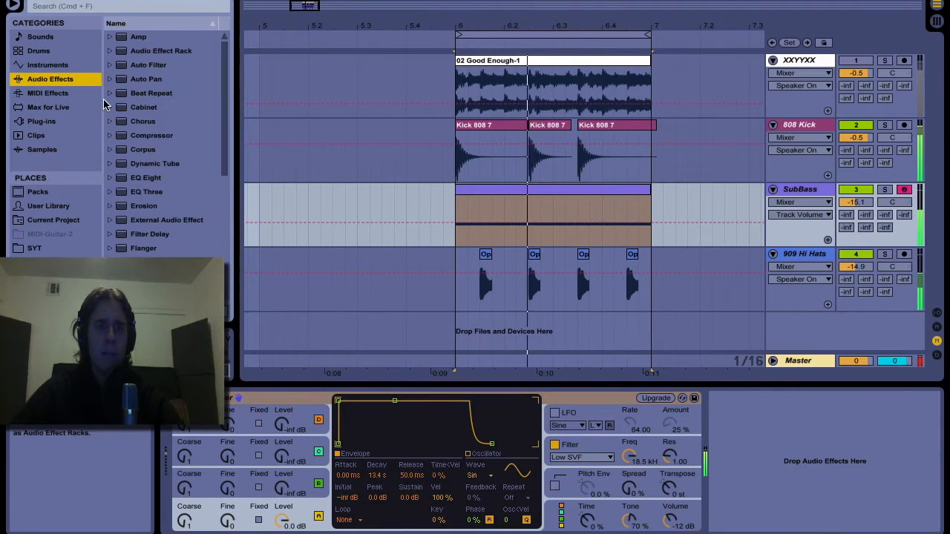
pyautogui.click(150, 127)
pyautogui.doubleClick(151, 134)
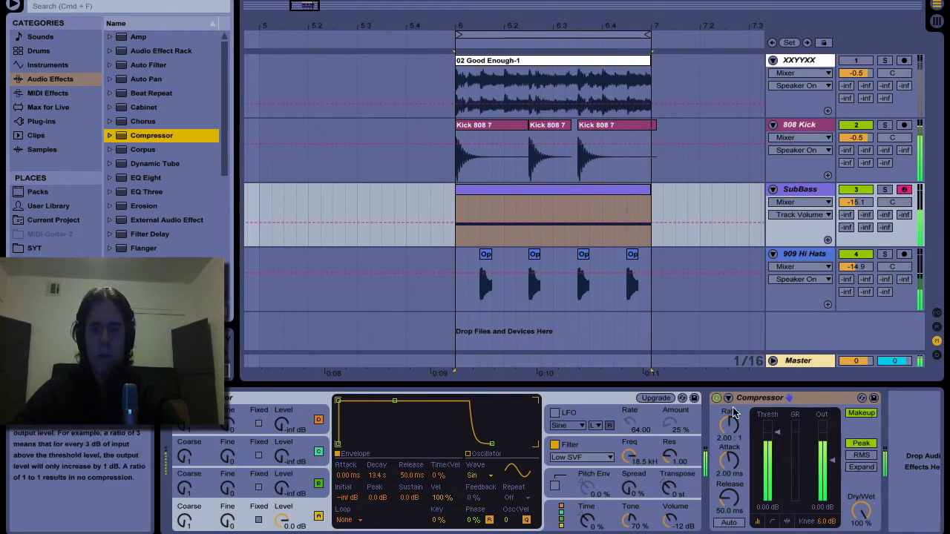
# - Enable the sidechain section on the SubBass Compressor with its audio source left at No Input
pyautogui.click(728, 398)
pyautogui.click(739, 412)
pyautogui.click(738, 434)
pyautogui.click(738, 435)
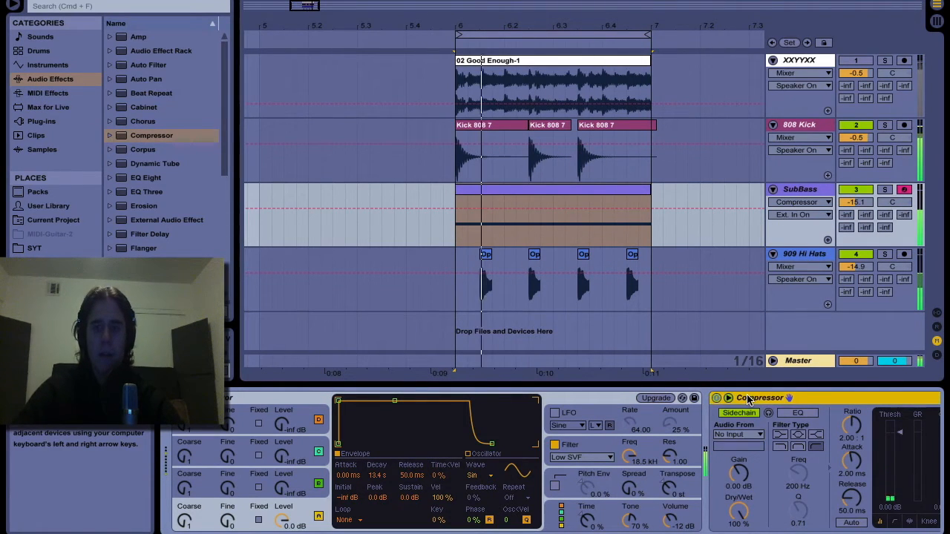
pyautogui.press('Delete')
pyautogui.press('super+z')
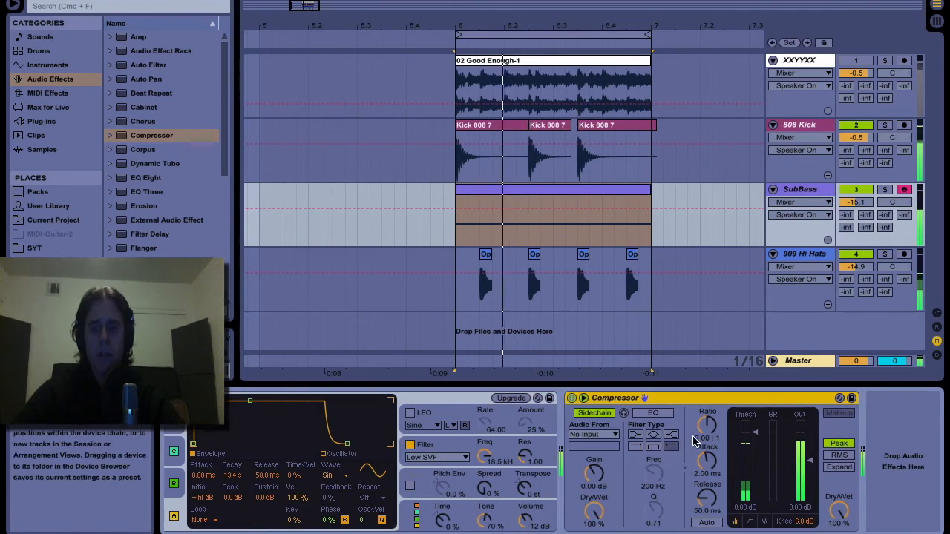
# - Activate EQ Eight on the Master and make band 2 a steep high cut at 200 Hz to hear only the lows
pyautogui.click(756, 360)
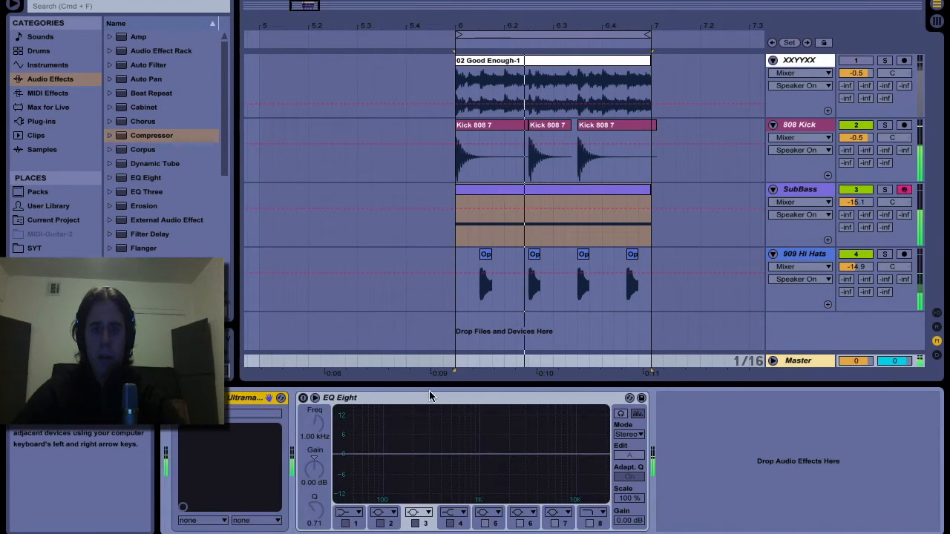
pyautogui.click(304, 399)
pyautogui.click(384, 512)
pyautogui.click(384, 499)
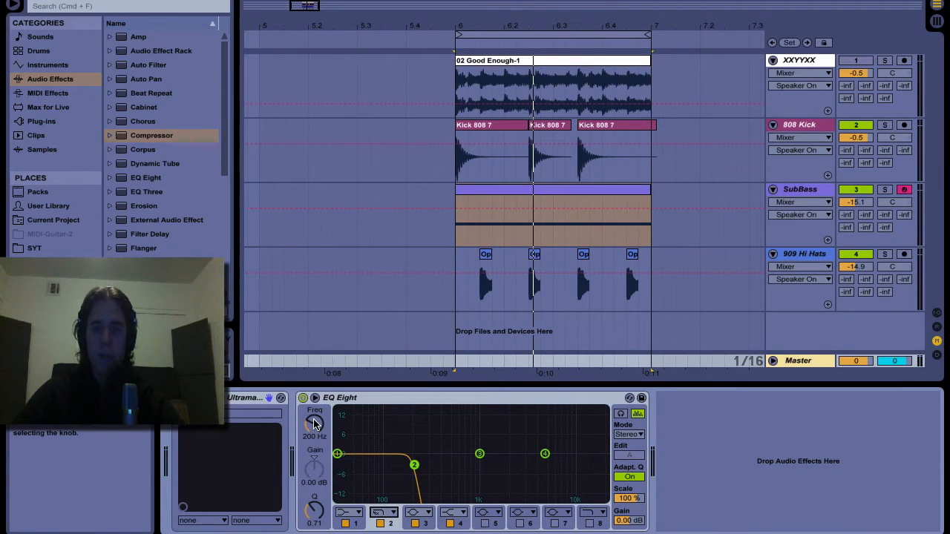
pyautogui.press('space')
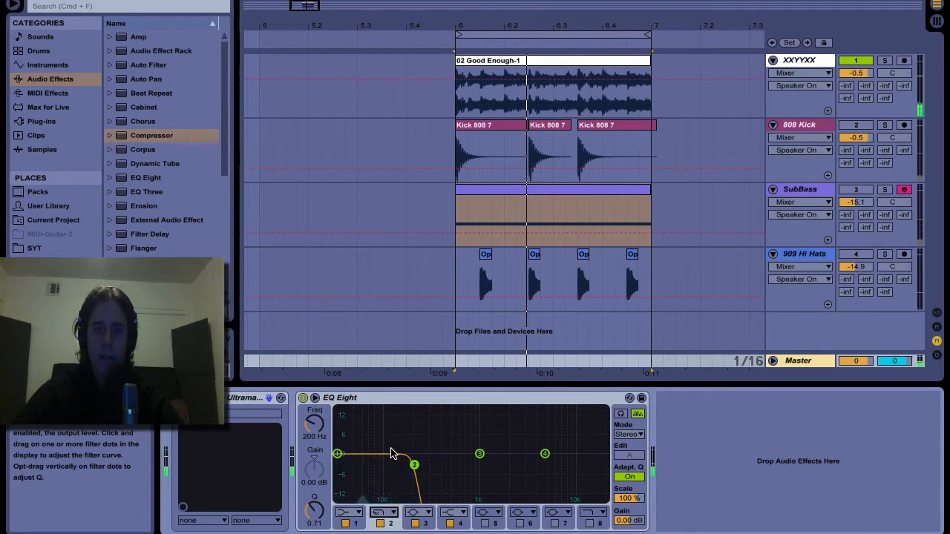
# - Add an EQ Eight to the SubBass track between Operator and the Compressor
pyautogui.click(815, 190)
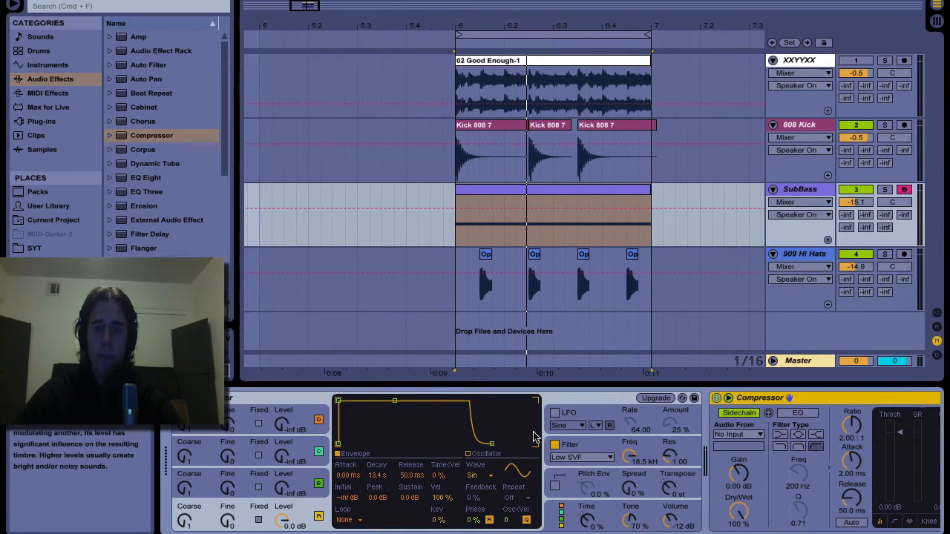
pyautogui.hscroll(4, 512, 439)
pyautogui.moveTo(133, 176); pyautogui.dragTo(567, 419)
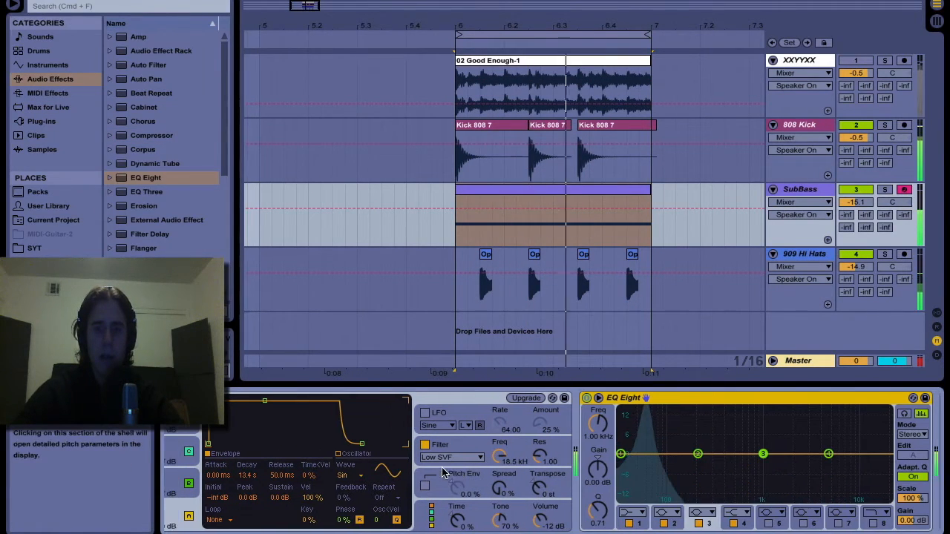
# - Bring in oscillator B of the SubBass Operator at a low level
pyautogui.hscroll(-4, 288, 512)
pyautogui.click(287, 512)
pyautogui.moveTo(283, 487); pyautogui.dragTo(282, 469)
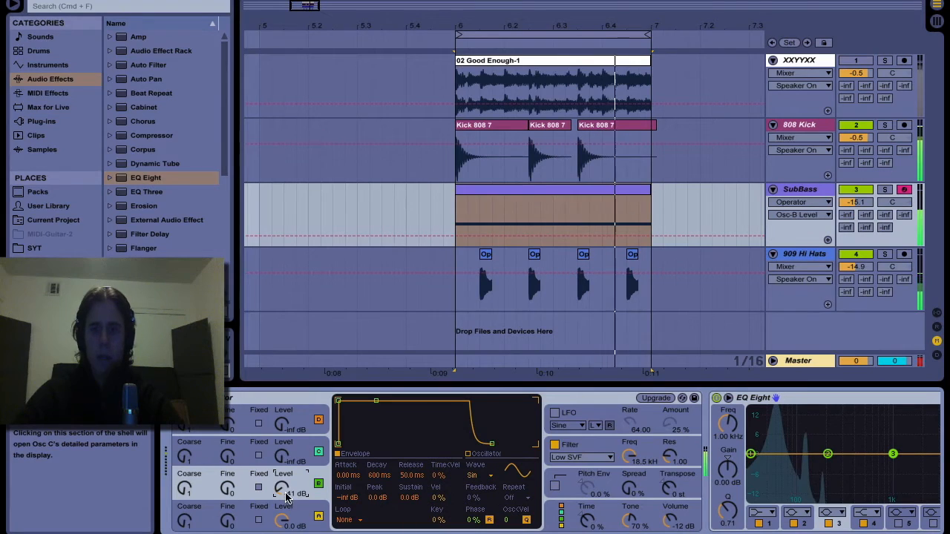
pyautogui.hscroll(4, 297, 493)
# - Alternate playback between the XXYYXX reference and the kick, sub bass and hi-hat tracks to compare their low end
pyautogui.press('super+alt+l')
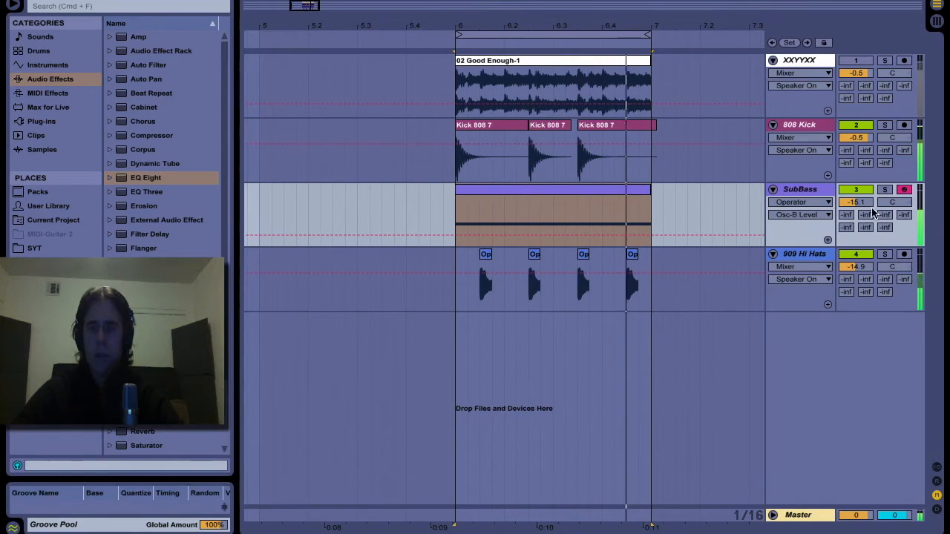
pyautogui.press('F1')
pyautogui.press('F2')
pyautogui.press('F3')
pyautogui.press('F4')
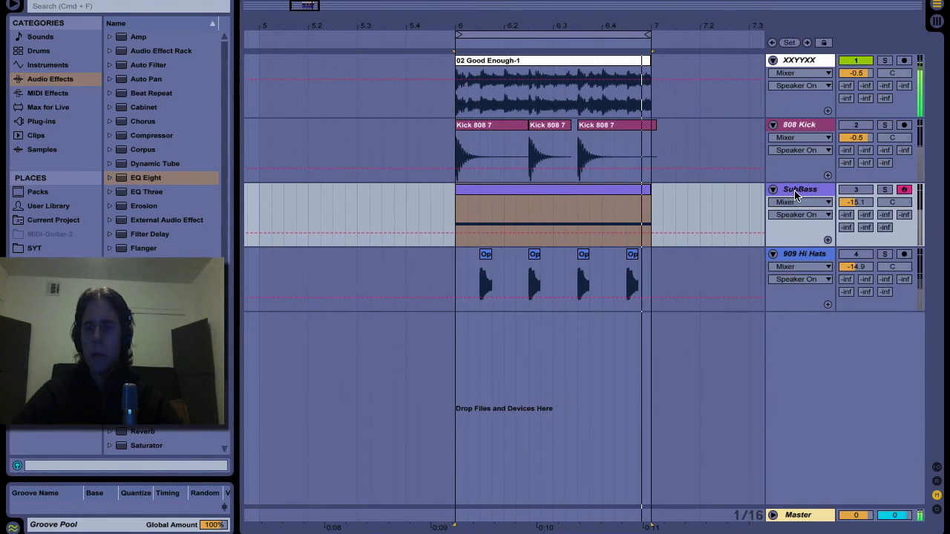
pyautogui.press('F1')
pyautogui.press('F2')
pyautogui.press('F3')
pyautogui.press('F4')
# - Raise oscillator B's level in the SubBass Operator a little further
pyautogui.doubleClick(806, 190)
pyautogui.hscroll(-3, 253, 479)
pyautogui.moveTo(237, 487); pyautogui.dragTo(238, 474)
pyautogui.hscroll(3, 564, 475)
# - In the SubBass EQ Eight, make band 1 a steep low cut and band 3 a high cut at 130 Hz
pyautogui.click(569, 512)
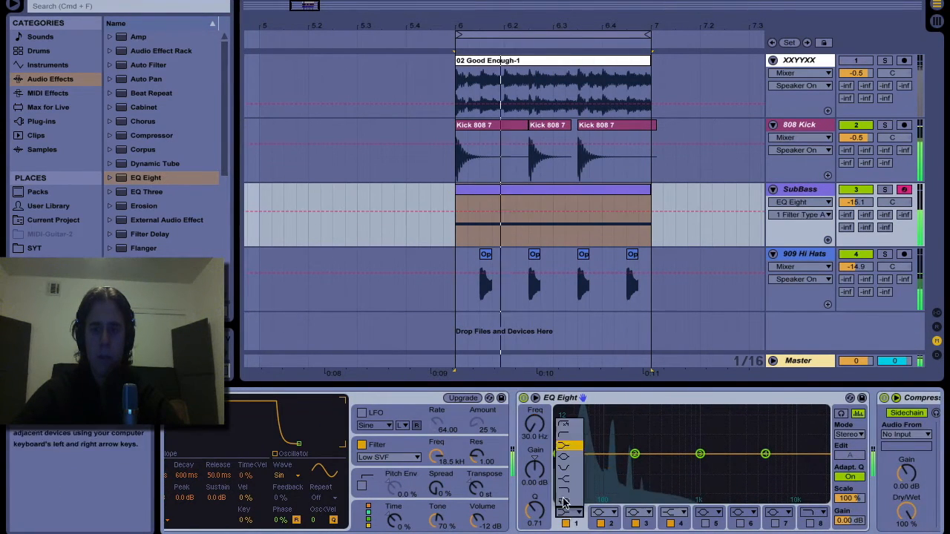
pyautogui.click(561, 426)
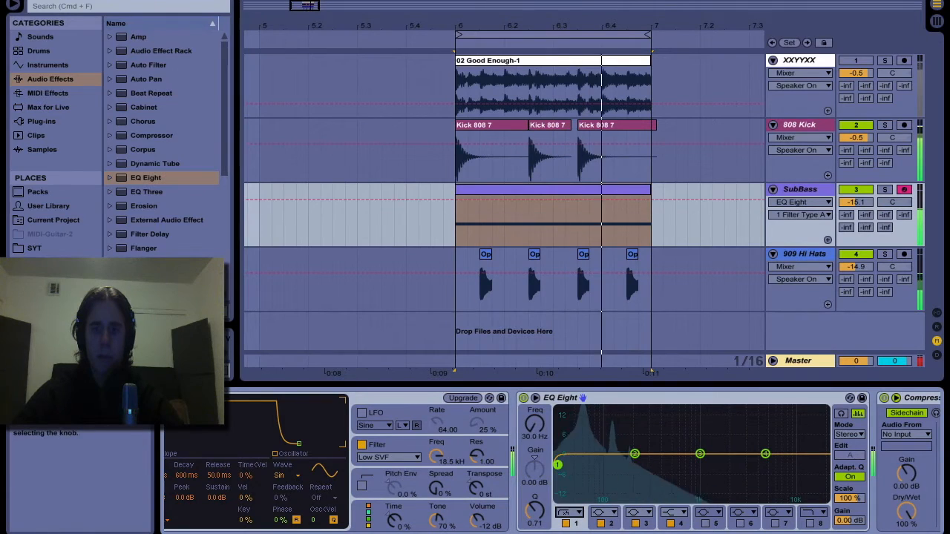
pyautogui.click(638, 512)
pyautogui.click(638, 496)
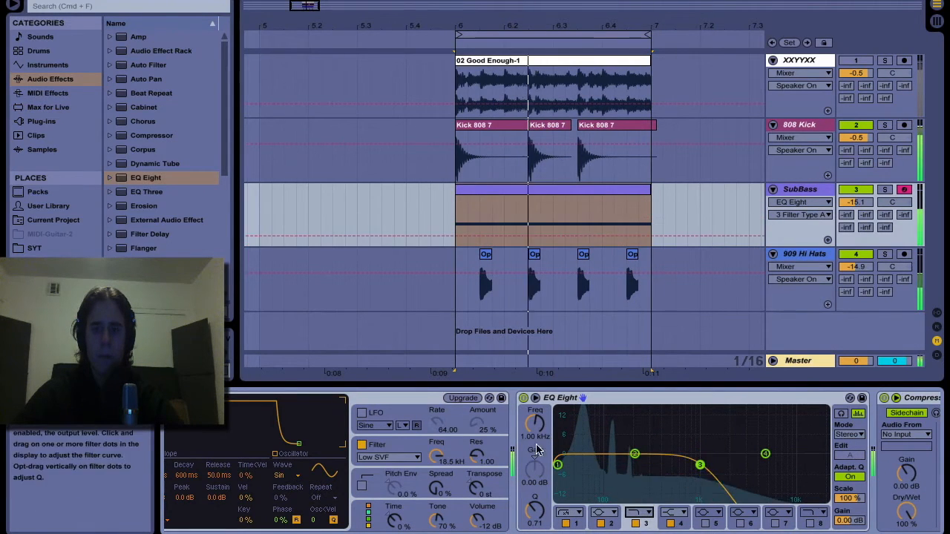
pyautogui.moveTo(534, 423); pyautogui.dragTo(534, 458)
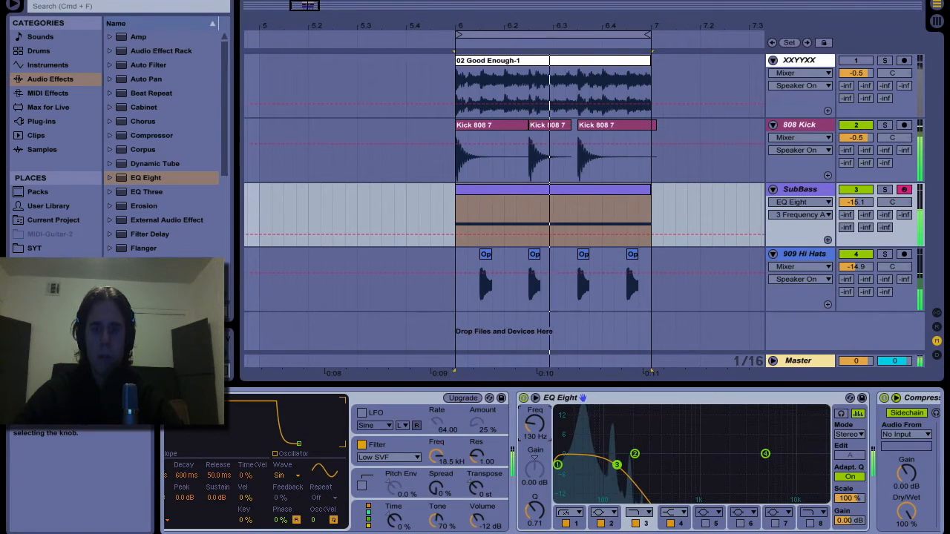
# - Compare the filtered sub bass mix with the reference track and check the mixer levels
pyautogui.press('F1')
pyautogui.press('F2')
pyautogui.press('F3')
pyautogui.press('F4')
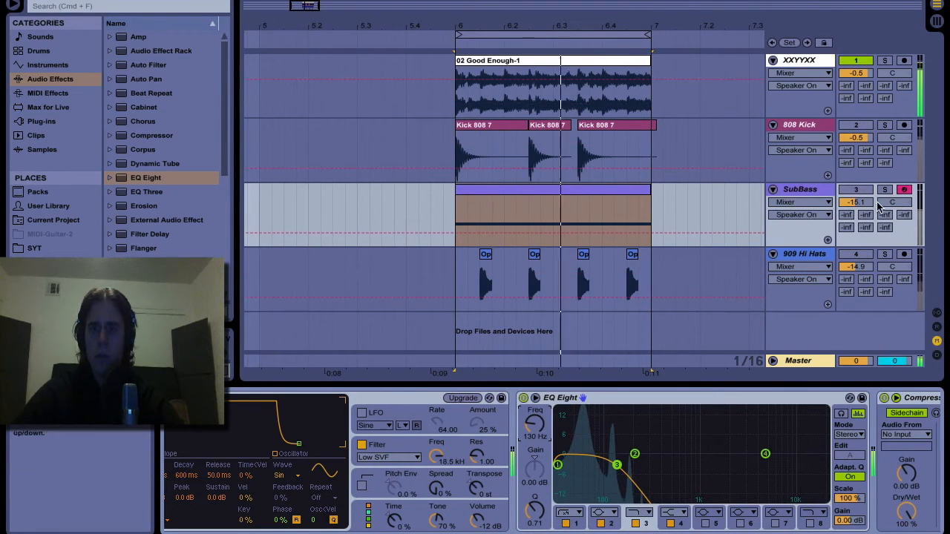
pyautogui.press('Tab')
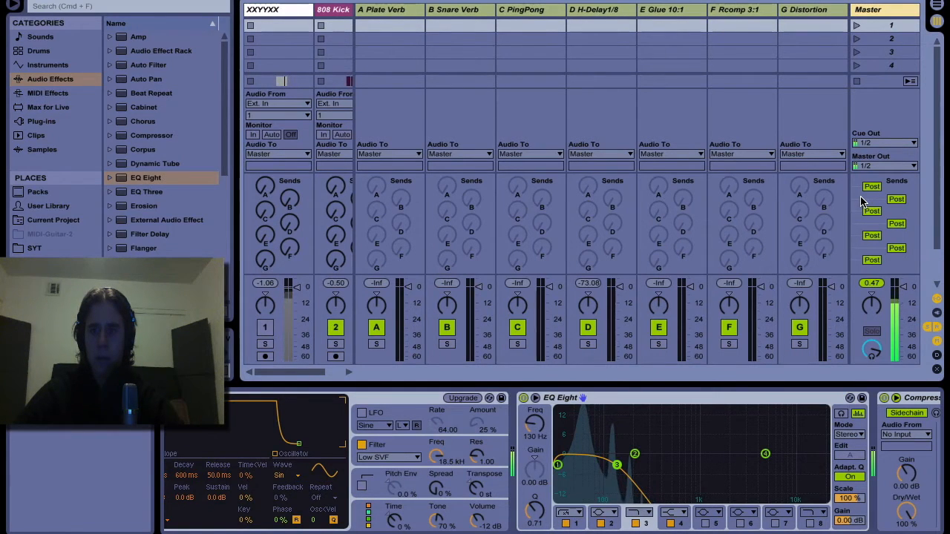
pyautogui.press('Tab')
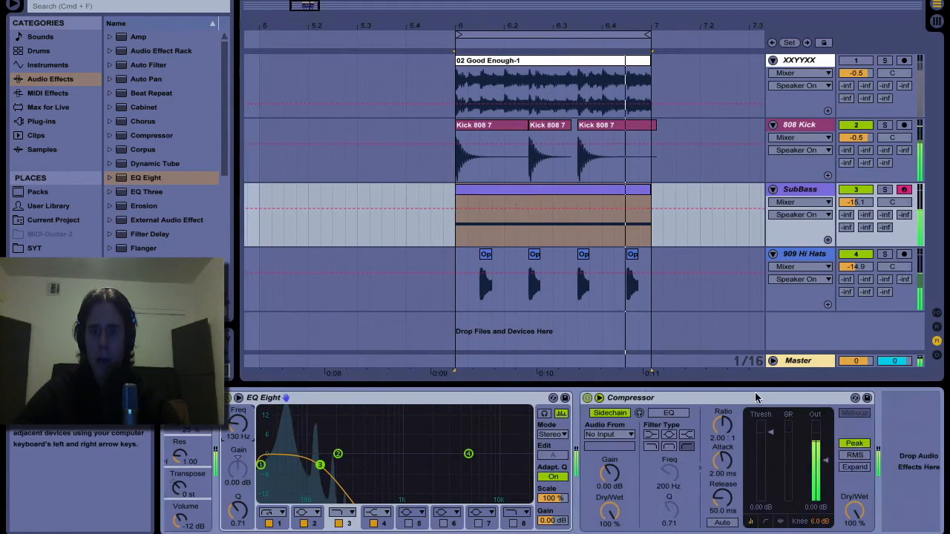
# - Bypass and remove the SubBass Compressor, and raise the SubBass track volume to -12.1
pyautogui.click(587, 397)
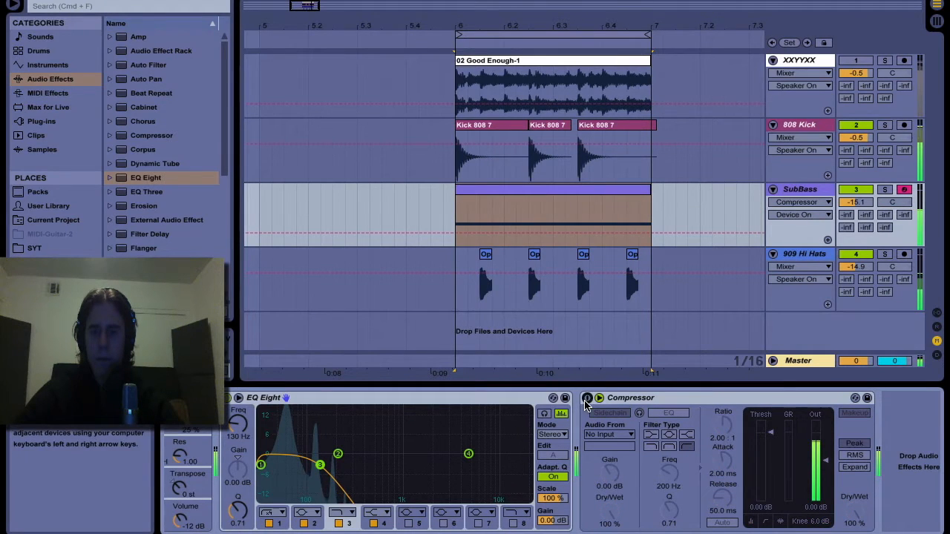
pyautogui.moveTo(825, 460); pyautogui.dragTo(825, 443)
pyautogui.press('Delete')
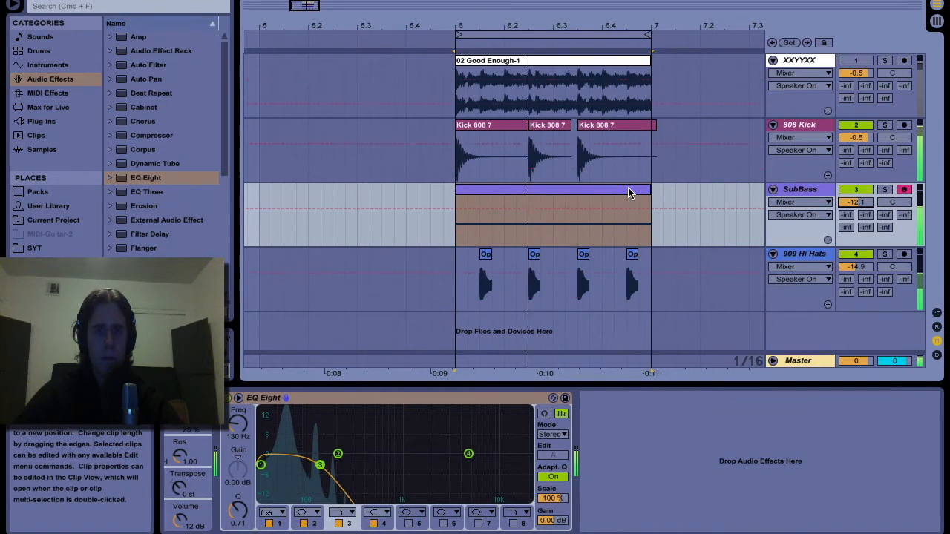
pyautogui.press('Up')
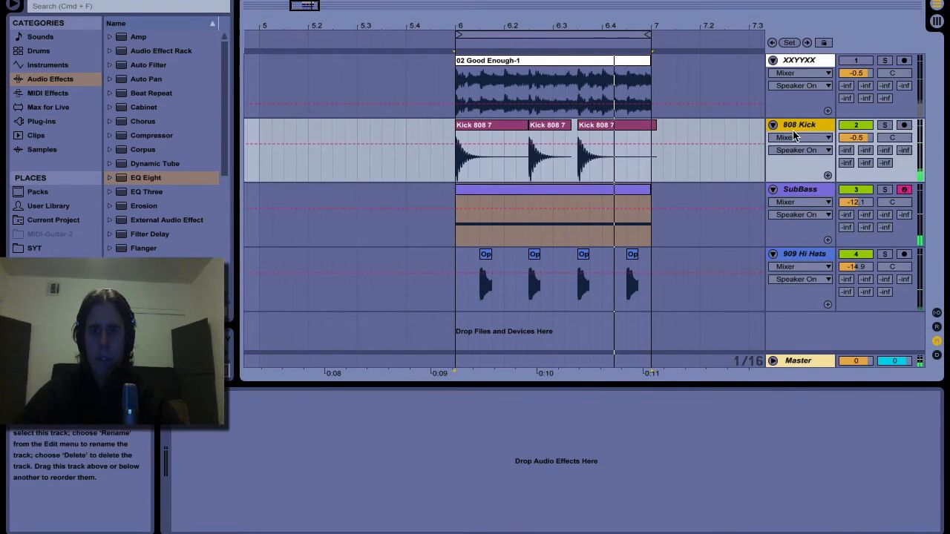
# - Bypass the Master's EQ Eight and play the beat from bar 6 against the reference at full range
pyautogui.click(802, 255)
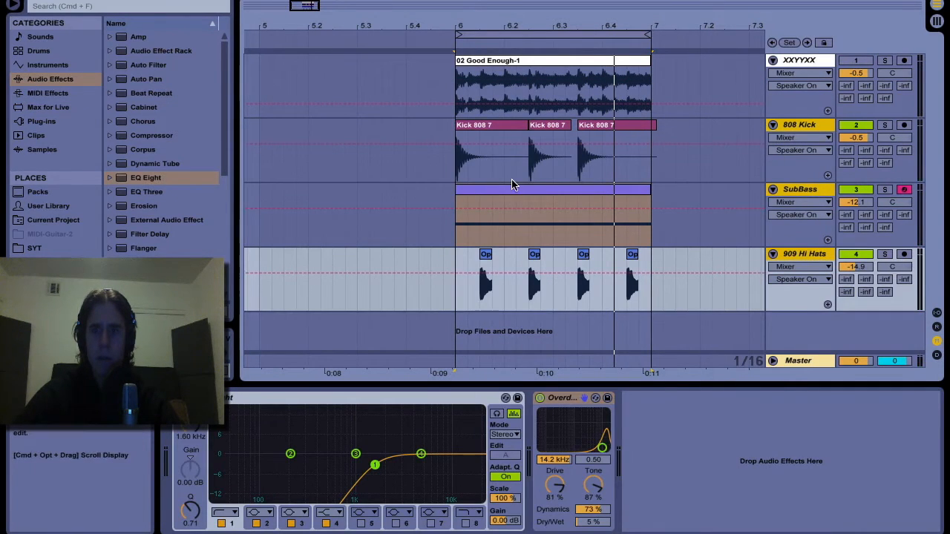
pyautogui.click(464, 165)
pyautogui.click(806, 360)
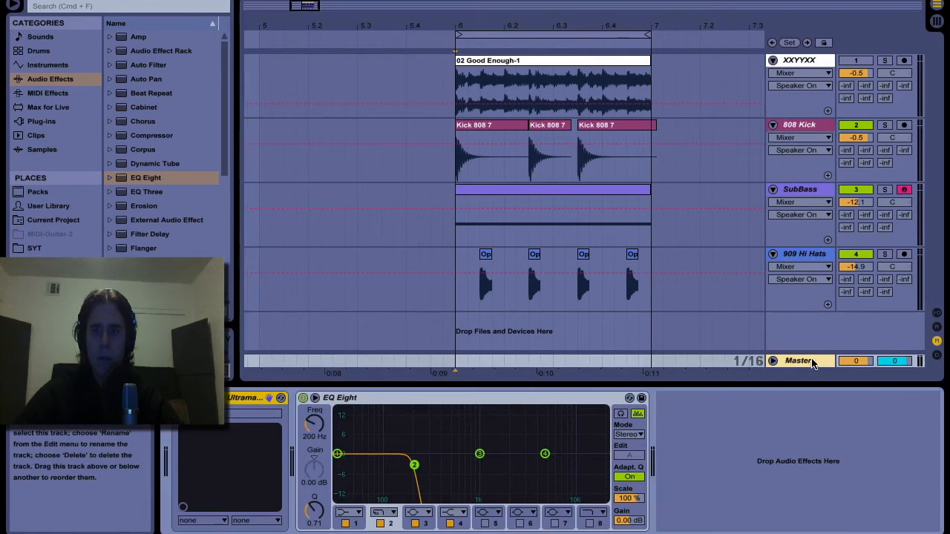
pyautogui.click(304, 399)
pyautogui.press('space')
pyautogui.press('super+alt+l')
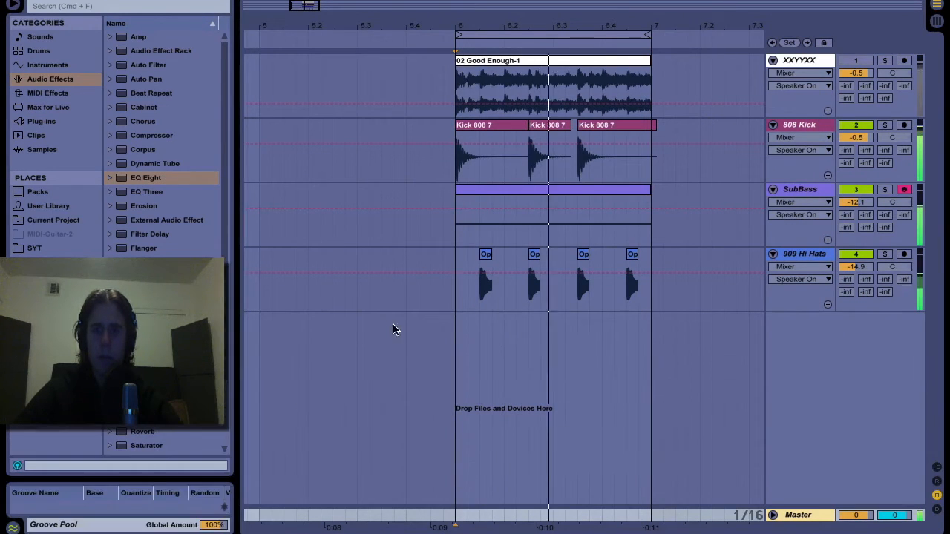
pyautogui.press('a')
# - Insert a new MIDI track below 909 Hi Hats and load Simpler on it
pyautogui.click(808, 254)
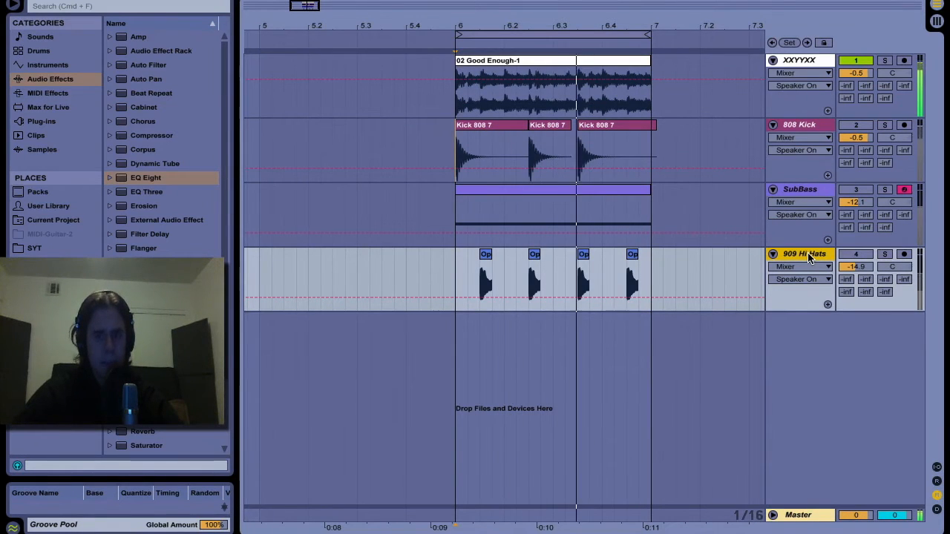
pyautogui.press('super+shift+t')
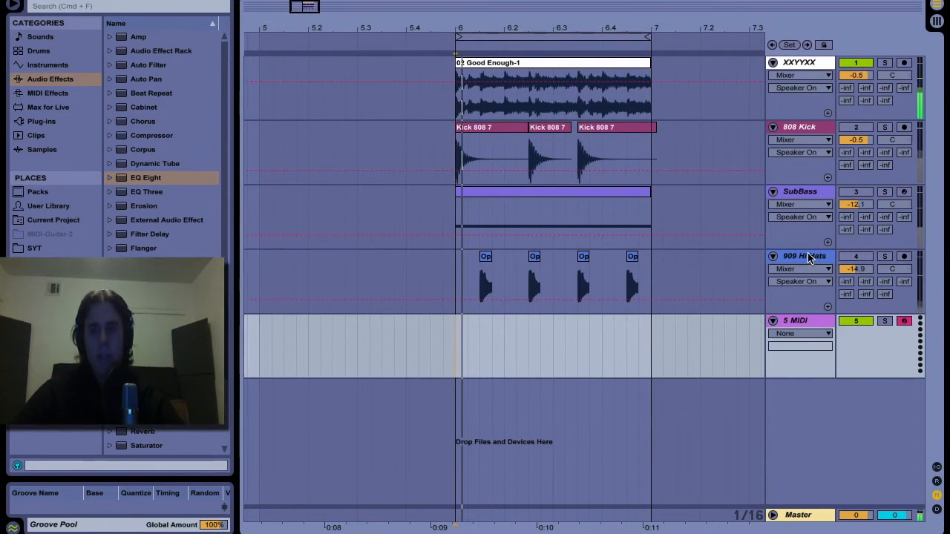
pyautogui.click(801, 324)
pyautogui.click(27, 64)
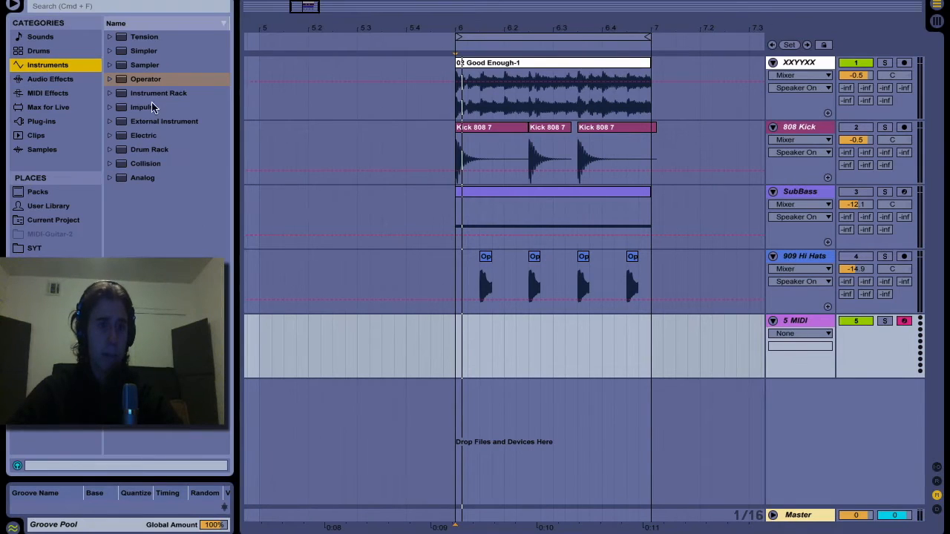
pyautogui.click(136, 52)
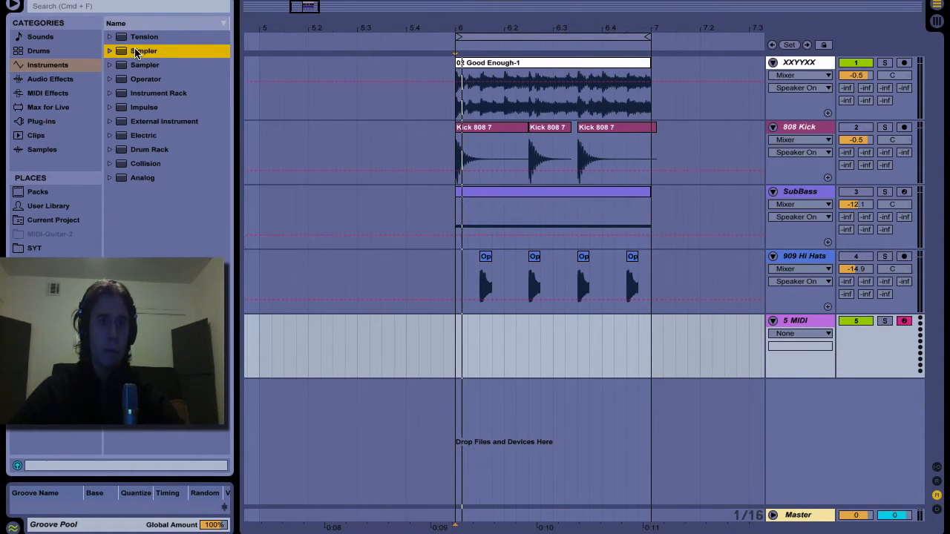
pyautogui.doubleClick(135, 50)
# - Search the User Library for "808" and preview the OpenHH 808 2.wav sample
pyautogui.click(48, 205)
pyautogui.click(157, 6)
pyautogui.write('808')
pyautogui.click(156, 135)
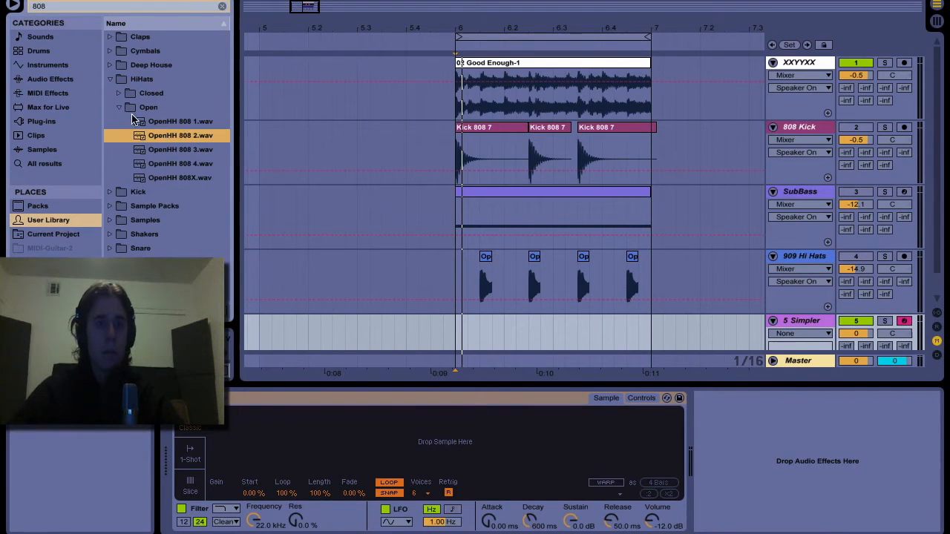
# - Preview several closed hi-hat samples in the 808-WA folder of the User Library
pyautogui.click(120, 107)
pyautogui.click(119, 93)
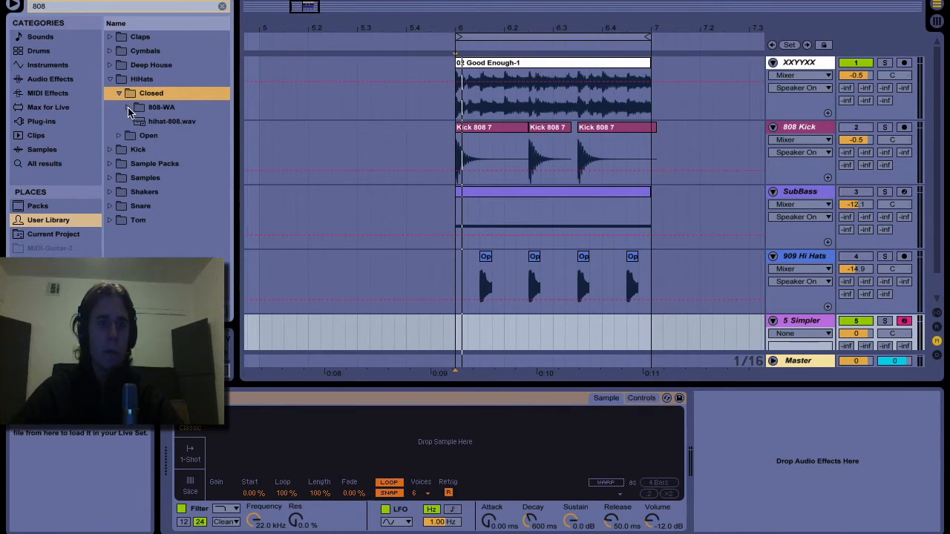
pyautogui.click(128, 108)
pyautogui.click(162, 135)
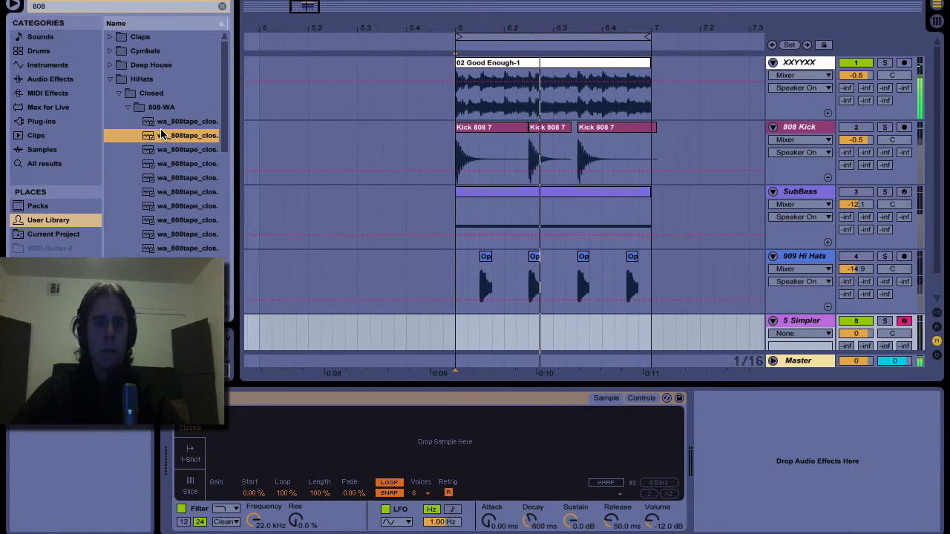
pyautogui.press('Down')
pyautogui.press('Down')
pyautogui.click(129, 97)
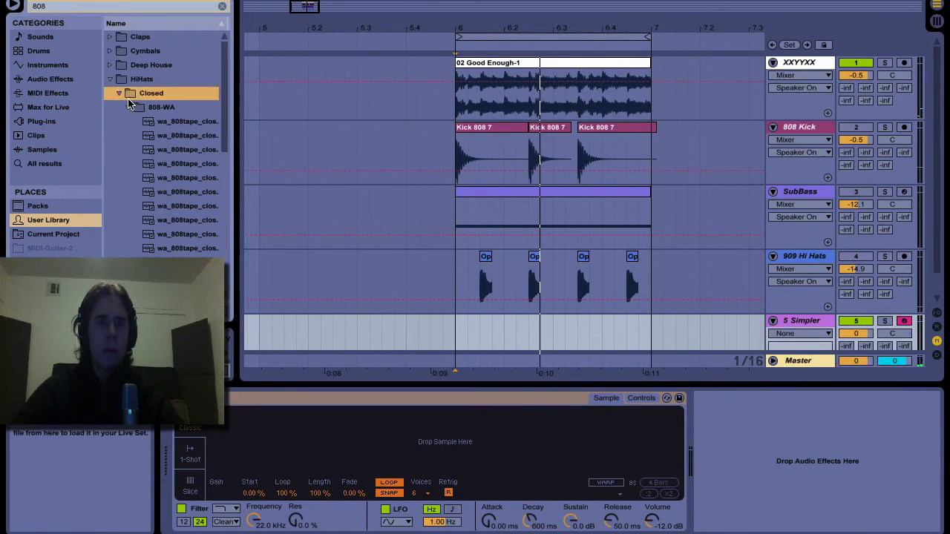
# - Search the User Library for "lex lugar" and look through the Lex Lugar one-shots folder
pyautogui.click(117, 7)
pyautogui.write('lex lugar')
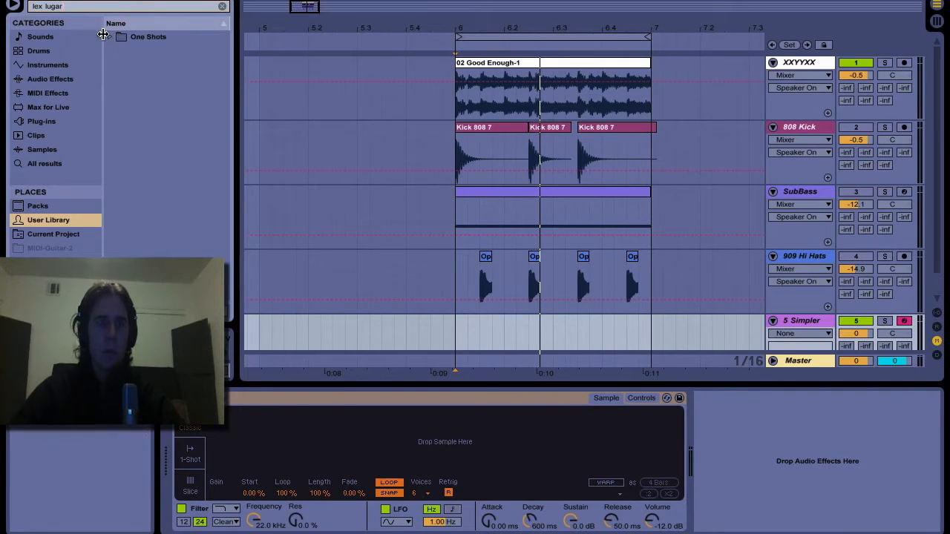
pyautogui.click(109, 39)
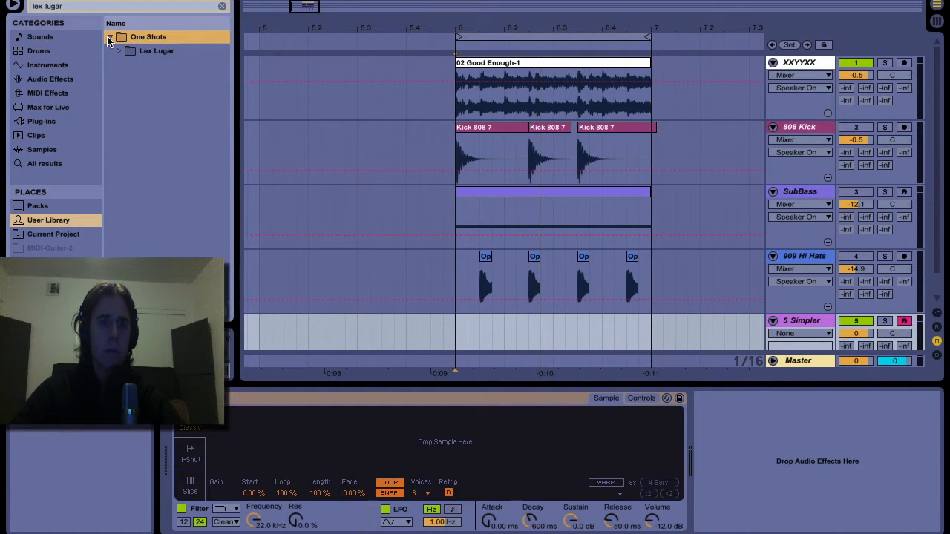
pyautogui.click(117, 52)
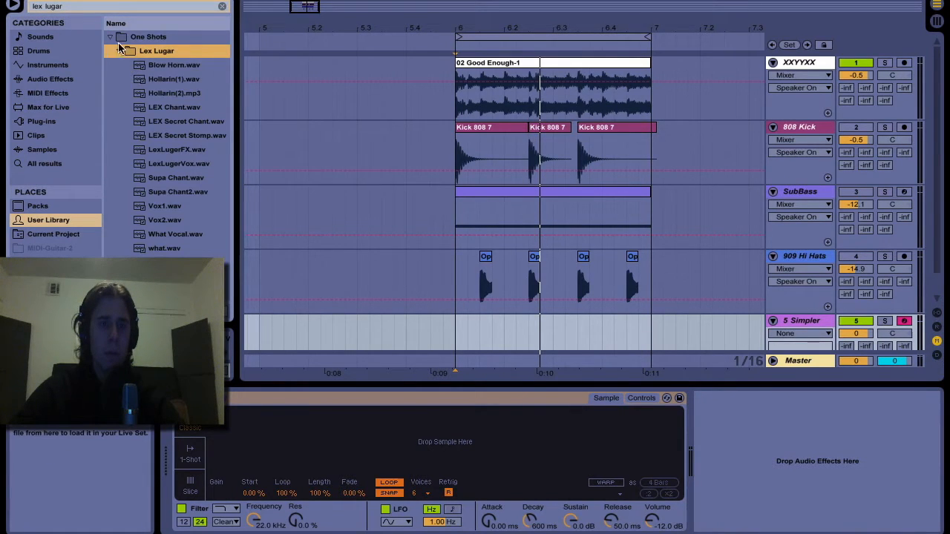
pyautogui.click(118, 51)
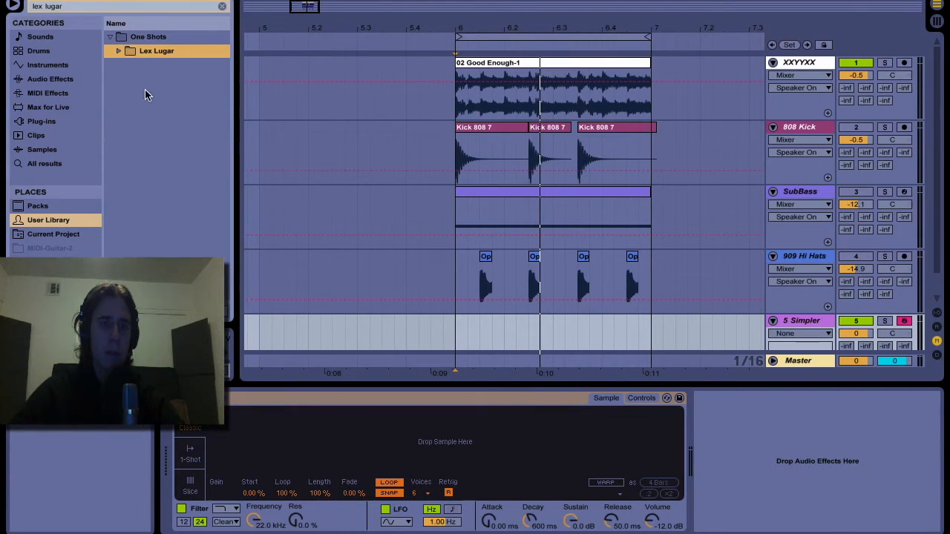
# - Clear the browser search and preview the LEX Hat samples in the HiHats Lex Luger folder
pyautogui.click(221, 6)
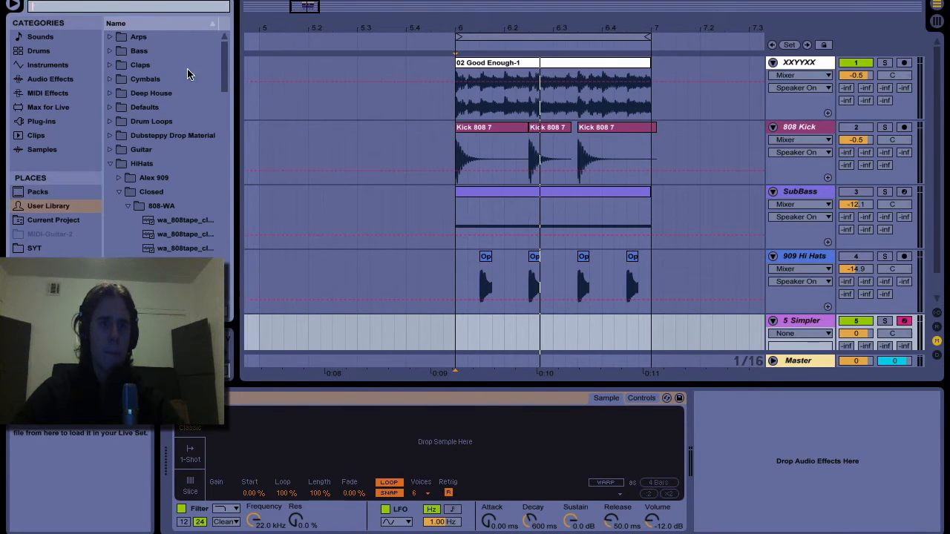
pyautogui.click(128, 210)
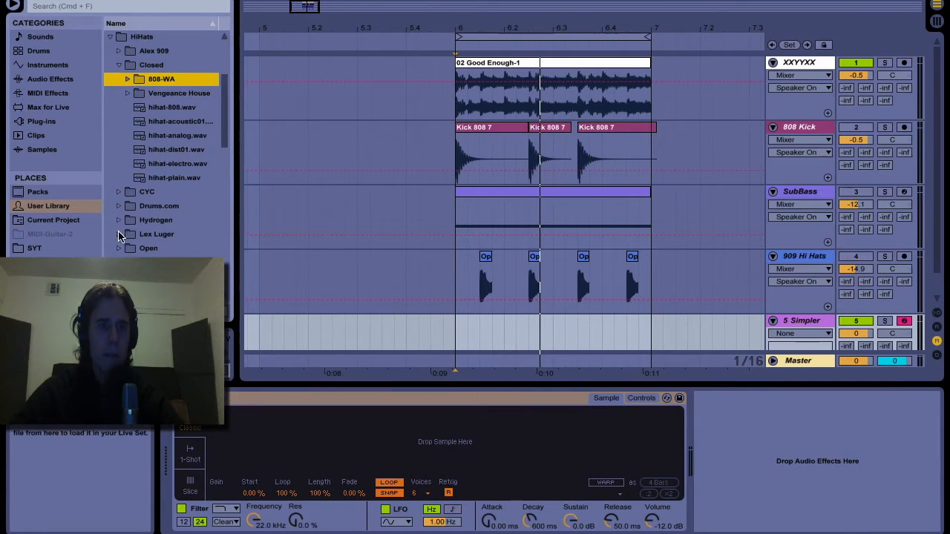
pyautogui.click(118, 234)
pyautogui.click(166, 140)
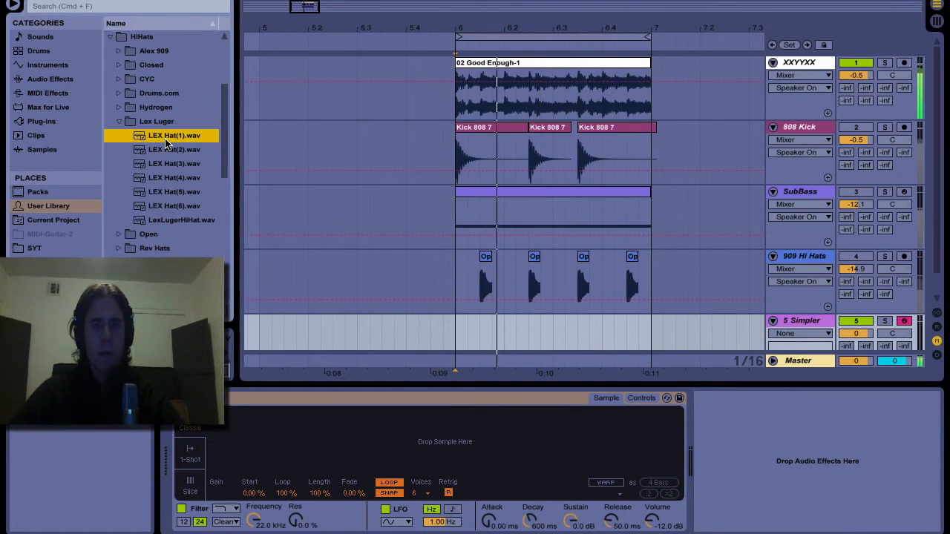
pyautogui.press('Down')
pyautogui.press('Down')
pyautogui.press('Down')
pyautogui.press('Down')
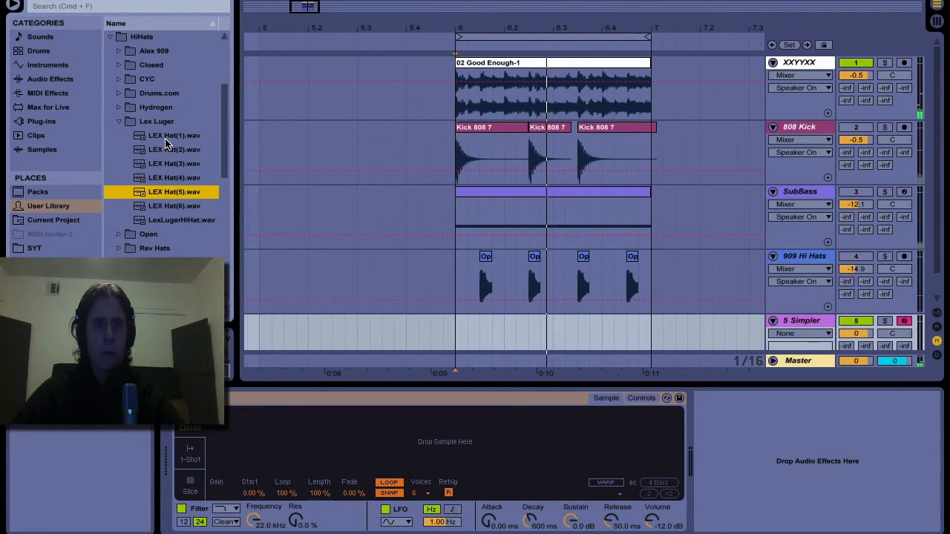
# - Load LEX Hat(2).wav into the empty Simpler and play from bar 6 on its track
pyautogui.moveTo(166, 149); pyautogui.dragTo(375, 456)
pyautogui.click(454, 341)
pyautogui.press('space')
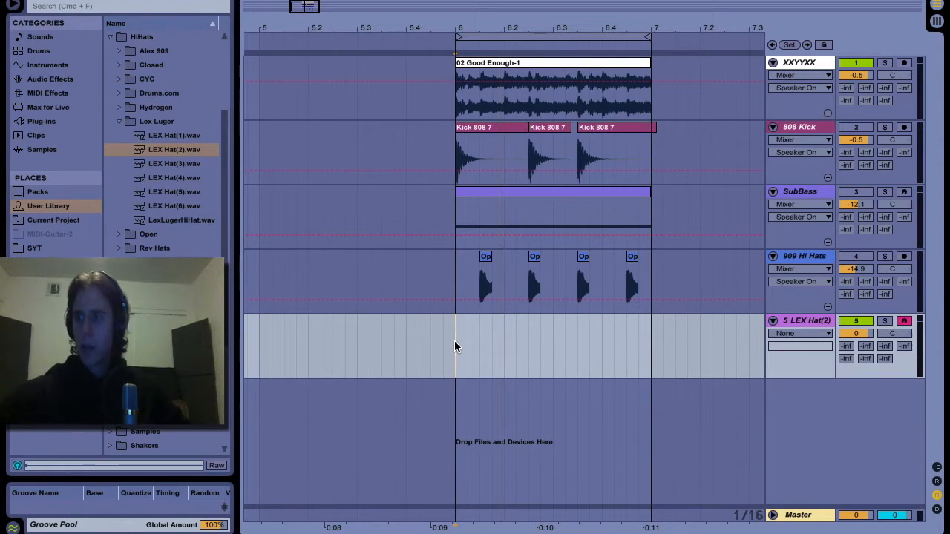
# - Record a one-bar hi-hat pattern on the LEX Hat(2) track, starting at bar 6
pyautogui.click(454, 342)
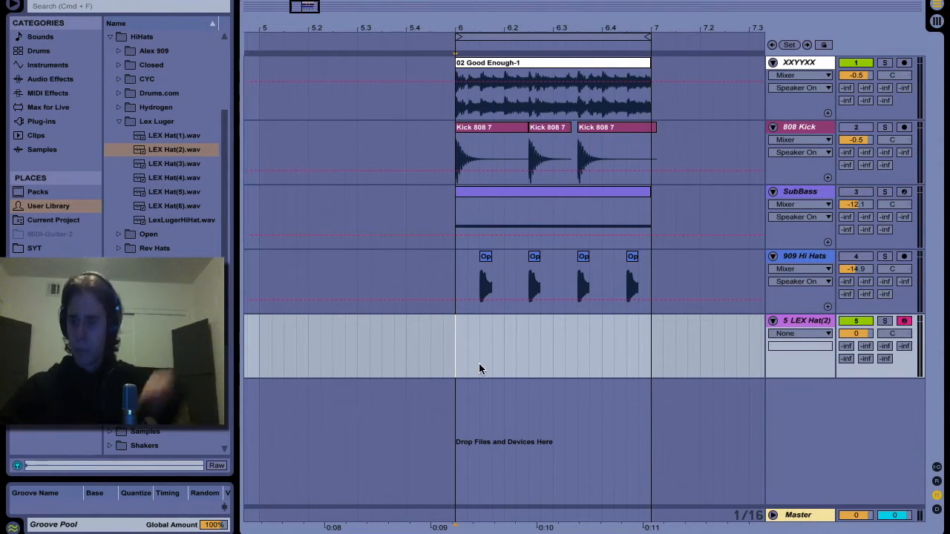
pyautogui.press('F9')
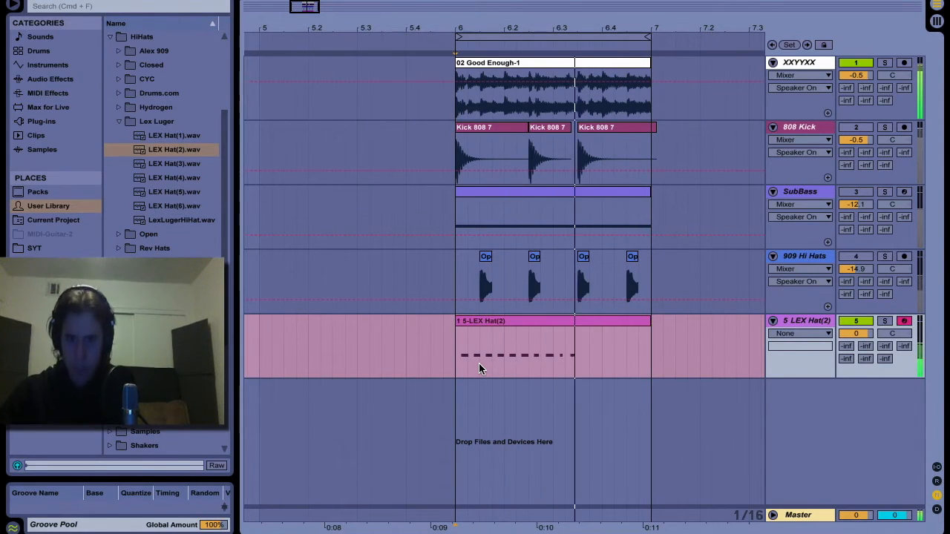
pyautogui.press('space')
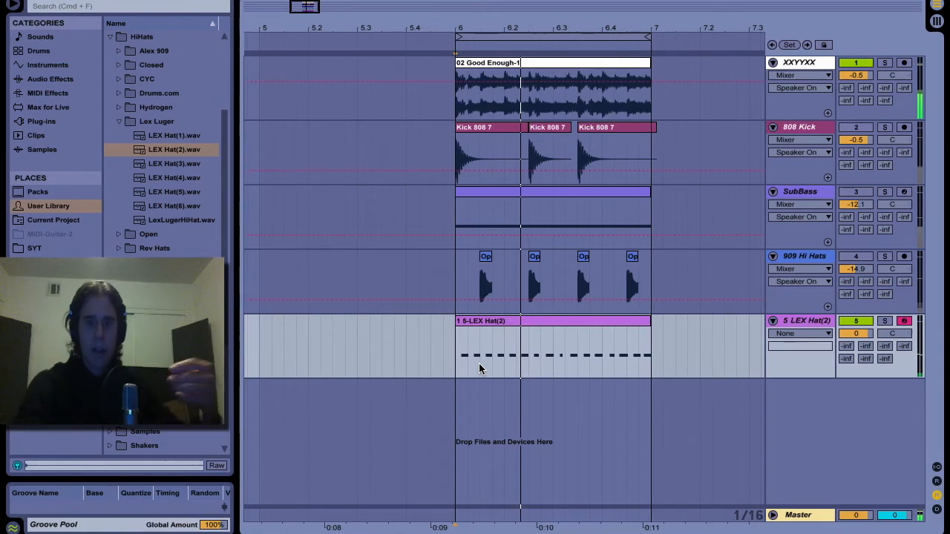
# - Transpose all recorded hat notes to C3 and shift them earlier so the first starts on the bar line
pyautogui.doubleClick(497, 325)
pyautogui.click(596, 338)
pyautogui.press('super+a')
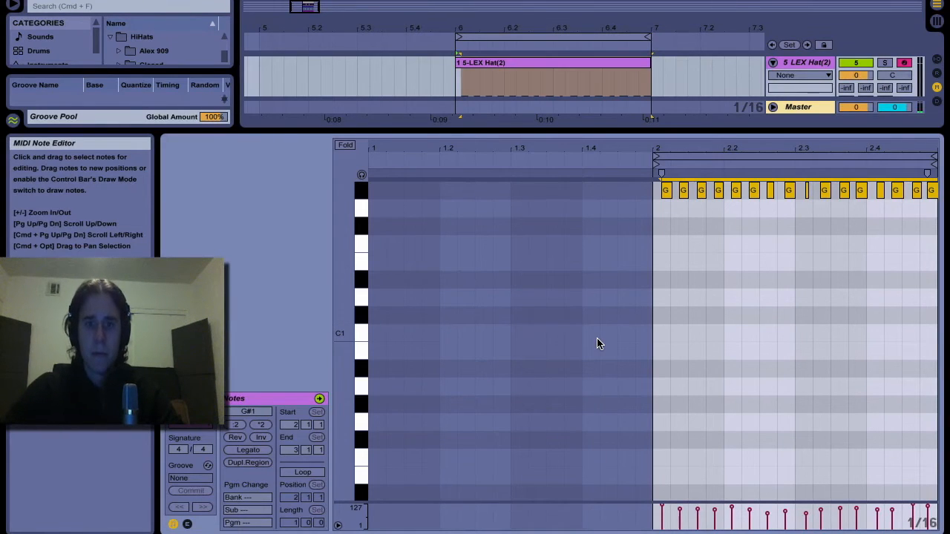
pyautogui.scroll(3, 597, 337)
pyautogui.hotkey('shift', 'Up')
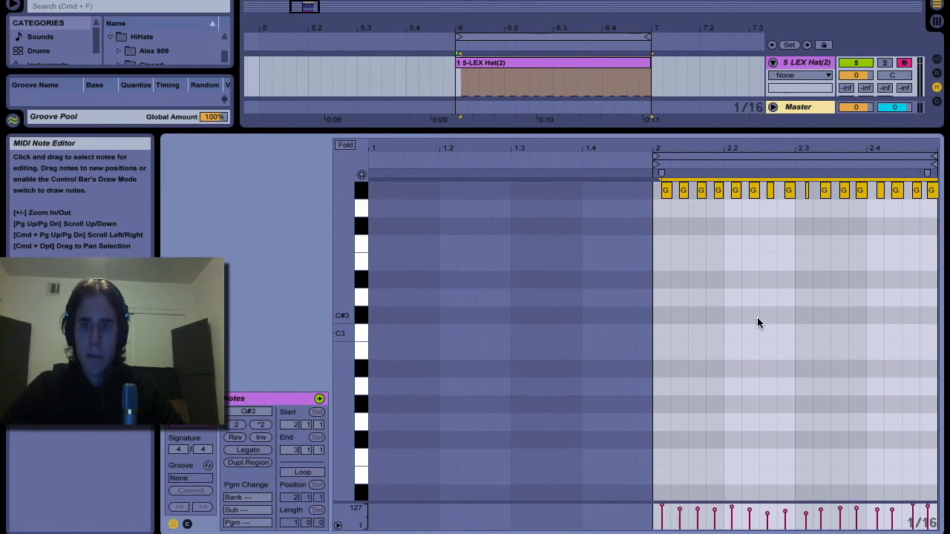
pyautogui.press('Down')
pyautogui.press('Down')
pyautogui.press('Down')
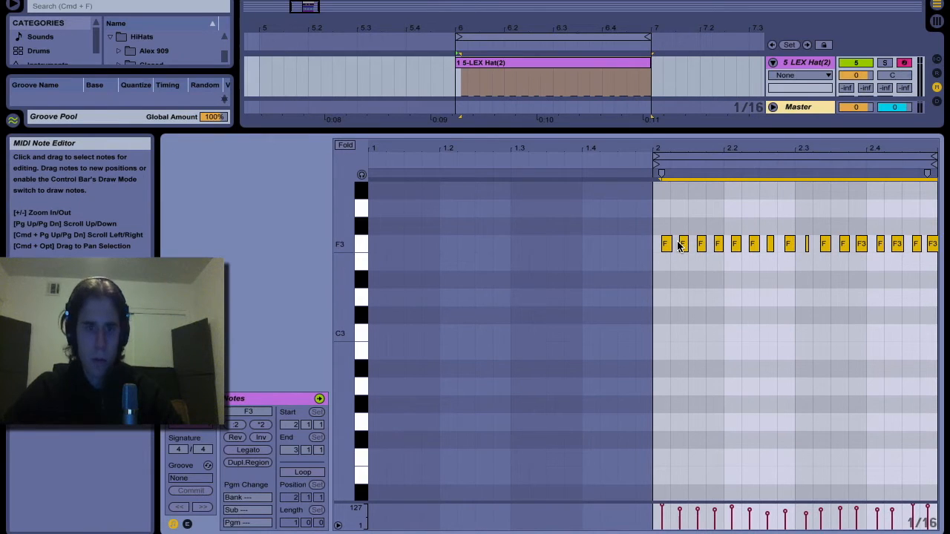
pyautogui.press('Down')
pyautogui.press('Down')
pyautogui.press('Down')
pyautogui.press('Down')
pyautogui.press('Down')
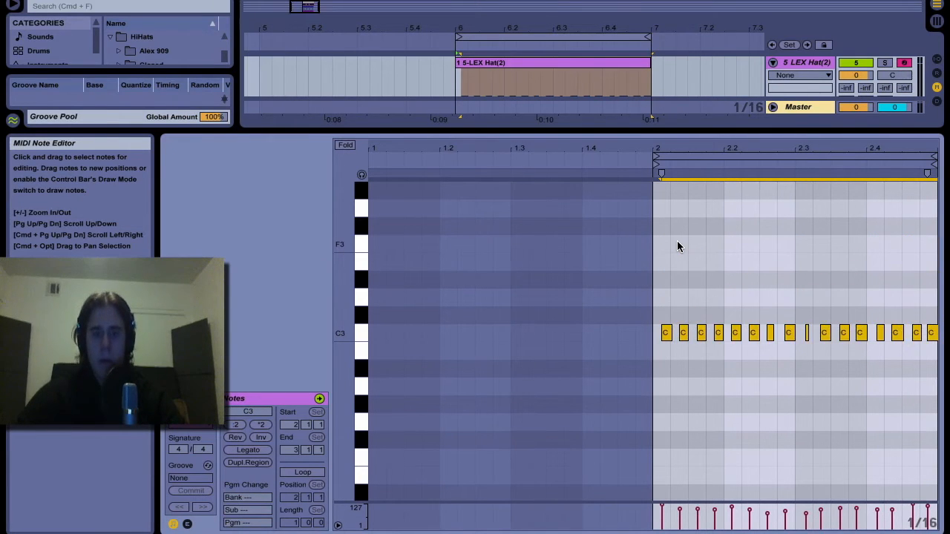
pyautogui.press('space')
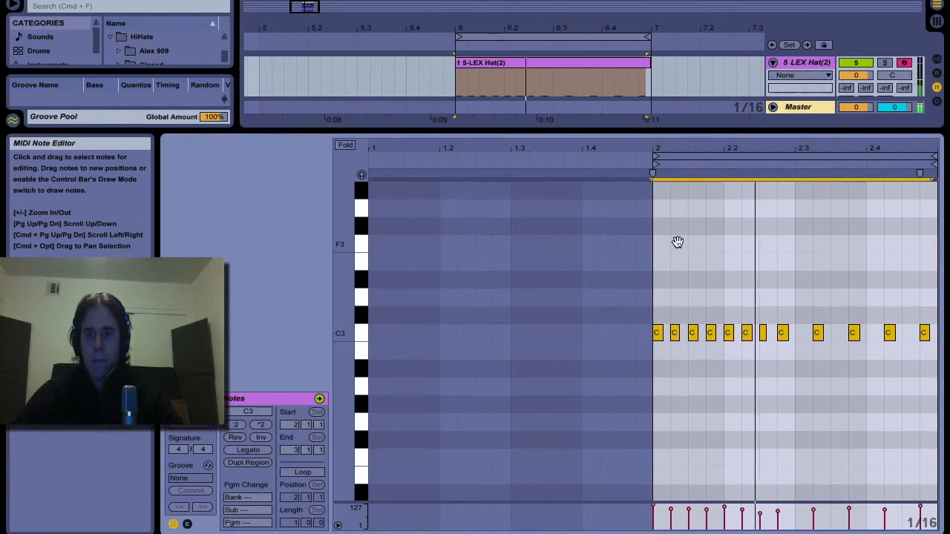
# - Map the computer key 5 to the LEX Hat(2) track's activator switch
pyautogui.press('alt+super+l')
pyautogui.press('super+k')
pyautogui.click(856, 320)
pyautogui.press('5')
pyautogui.press('super+k')
# - Repeat the first two beats of the LEX Hat(2) clip from 6.3 to bar 7 and consolidate both halves into one clip
pyautogui.click(564, 334)
pyautogui.press('z')
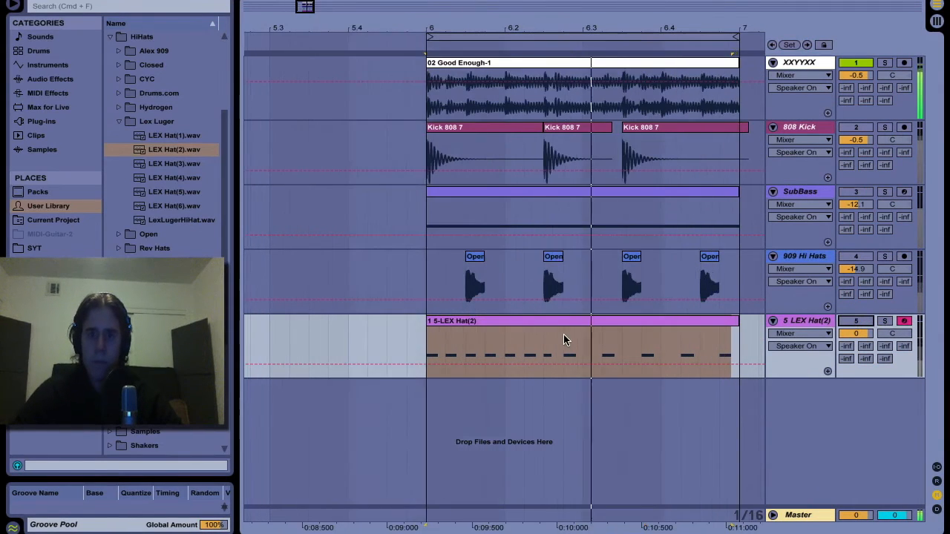
pyautogui.moveTo(511, 373); pyautogui.dragTo(270, 362)
pyautogui.press('super+e')
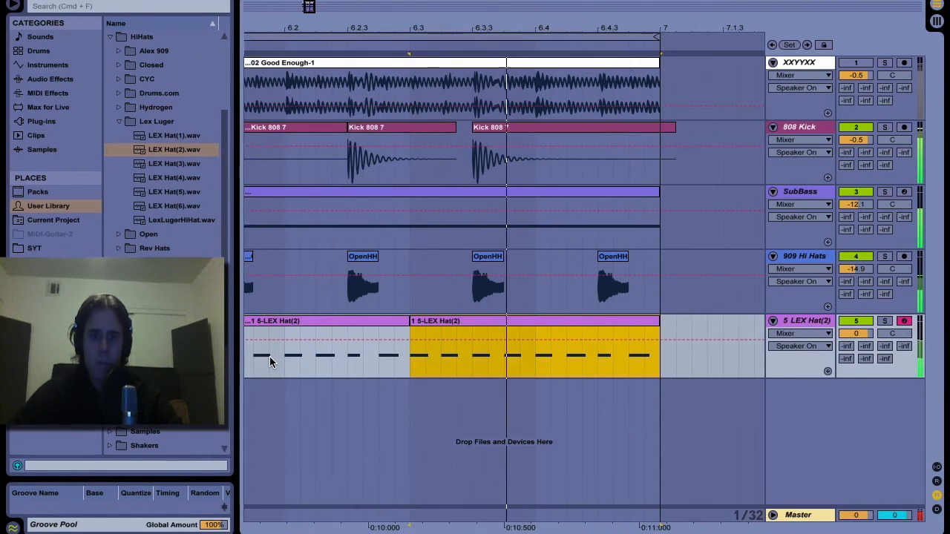
pyautogui.keyDown('shift'); pyautogui.click(383, 324); pyautogui.keyUp('shift')
pyautogui.press('super+j')
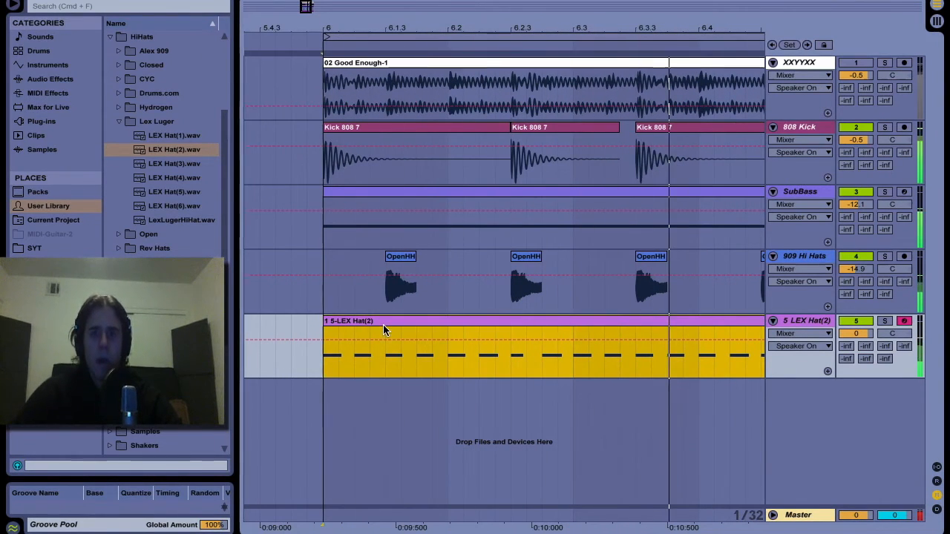
pyautogui.press('-')
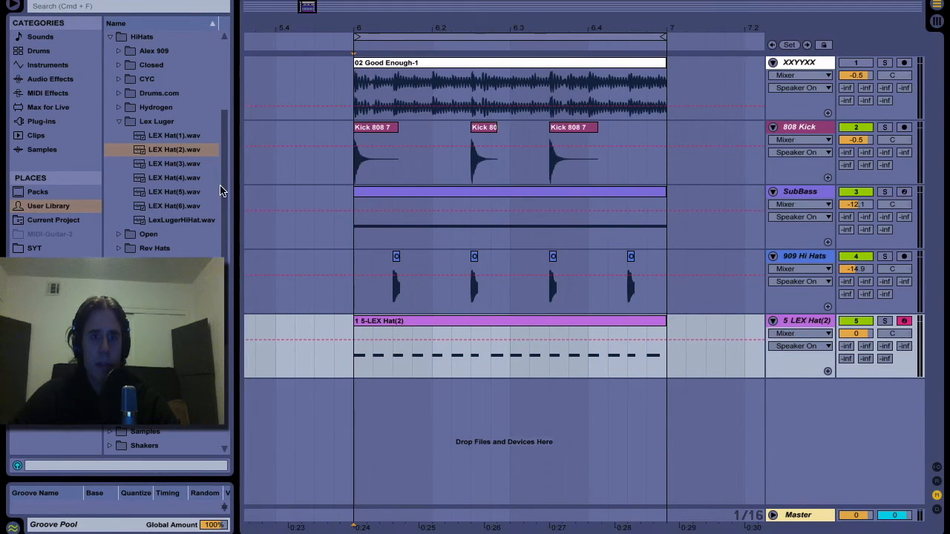
# - Listen to the LEX Hat(2) clip with the recreated tracks and switch playback over to the XXYYXX reference
pyautogui.doubleClick(367, 325)
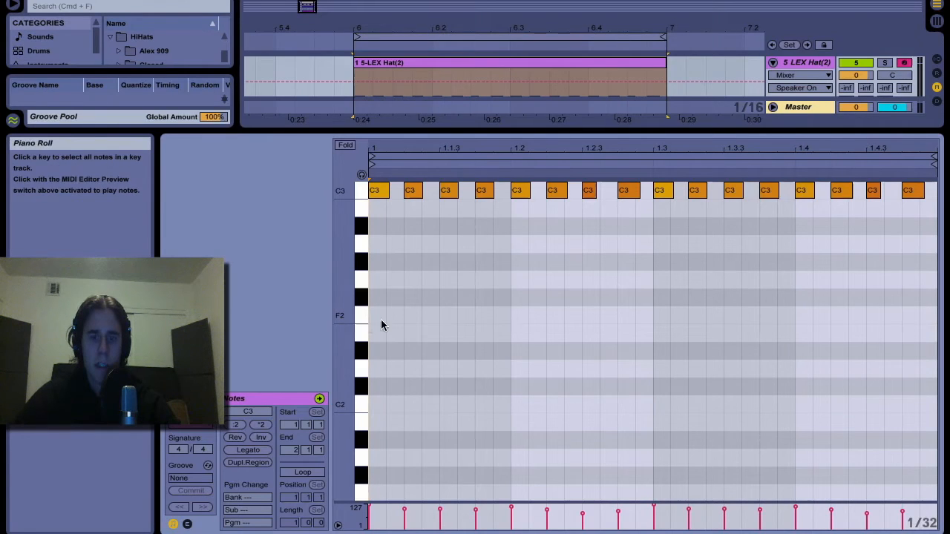
pyautogui.press('space')
pyautogui.scroll(5, 509, 280)
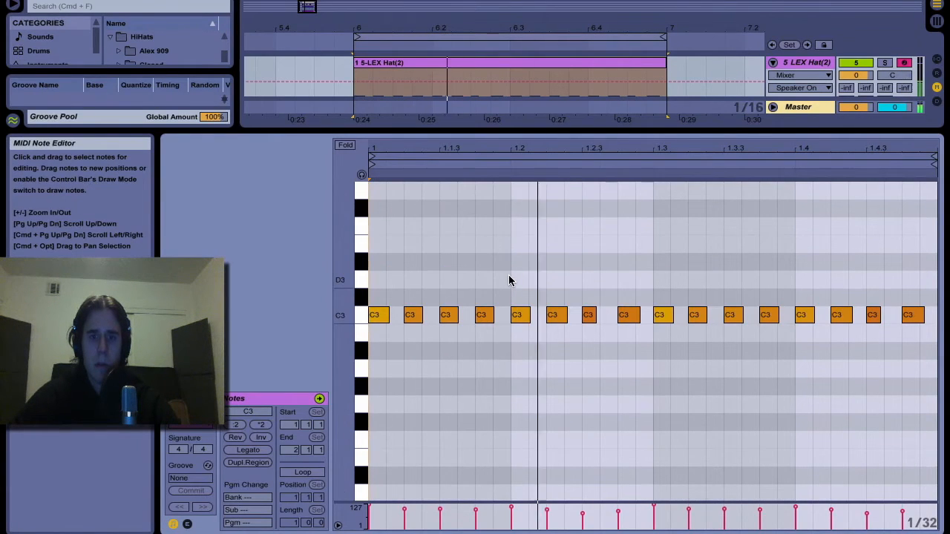
pyautogui.press('super+alt+l')
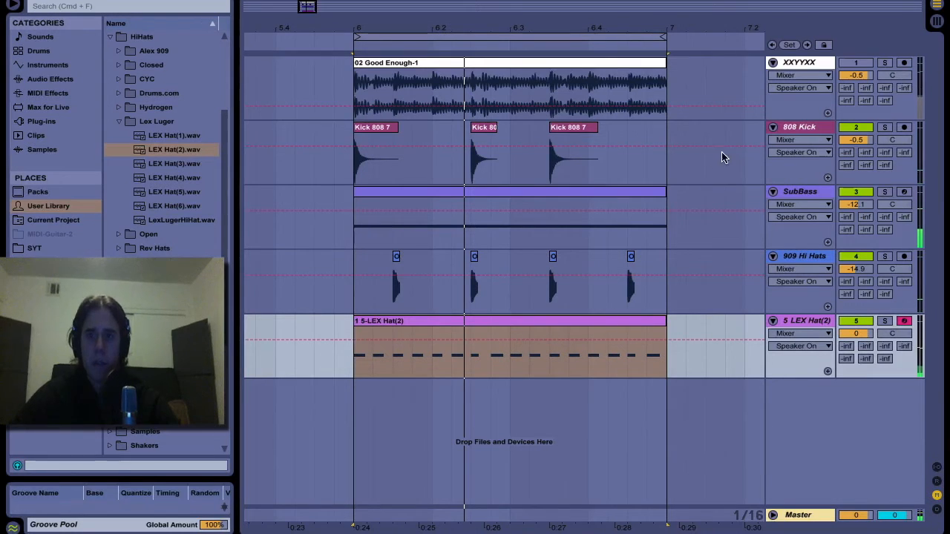
pyautogui.keyDown('super'); pyautogui.click(852, 65); pyautogui.keyUp('super')
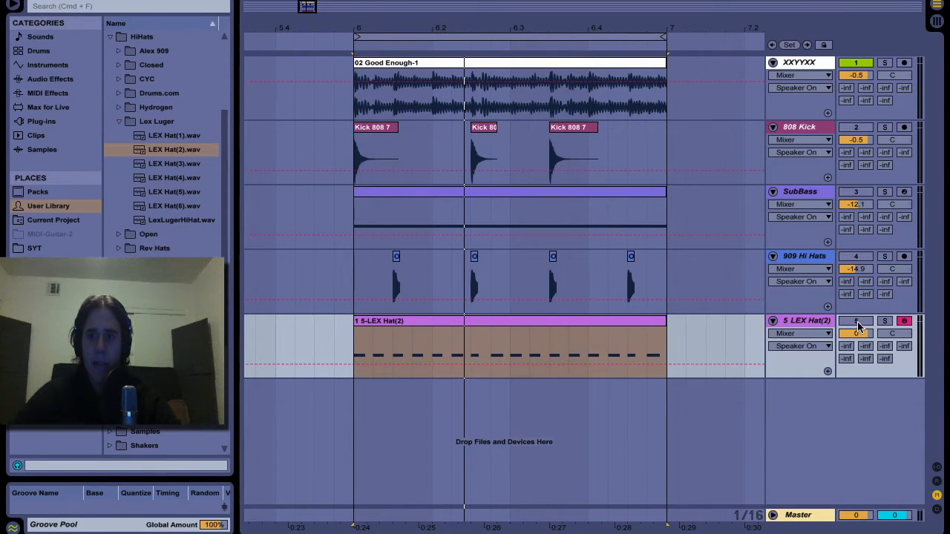
# - Turn the two hat notes from 1.3.3 into a three-note roll by moving the second earlier, duplicating it and shortening the notes
pyautogui.doubleClick(615, 318)
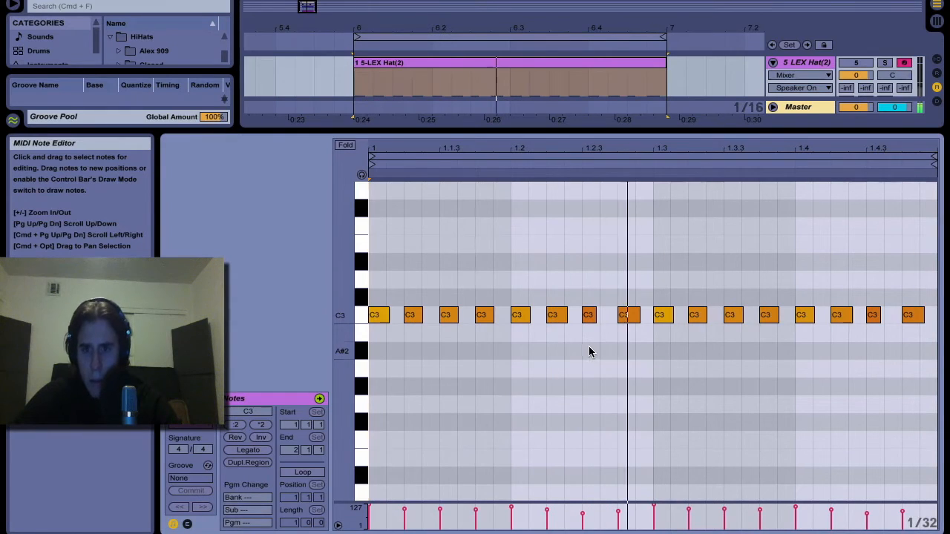
pyautogui.press('space')
pyautogui.moveTo(764, 314); pyautogui.dragTo(733, 307)
pyautogui.press('super+d')
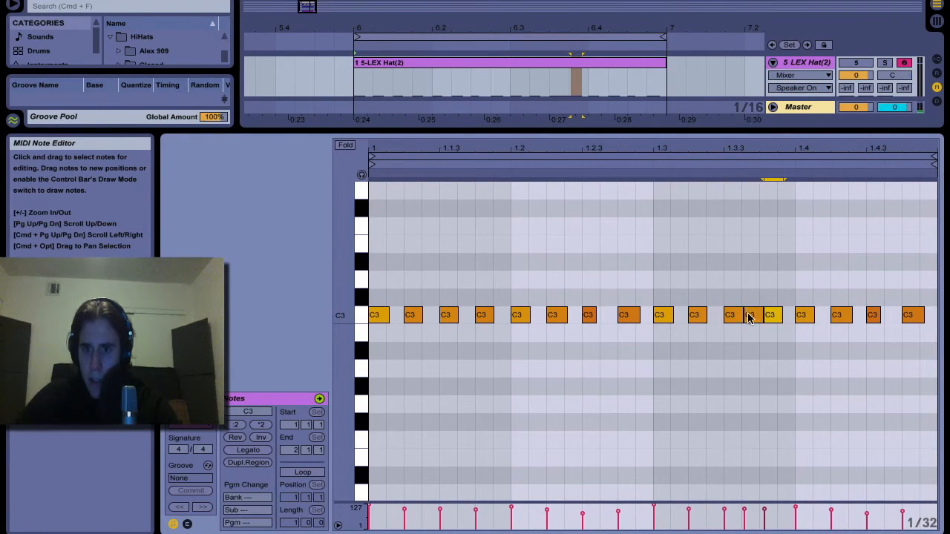
pyautogui.click(748, 317)
pyautogui.moveTo(732, 305); pyautogui.dragTo(755, 320)
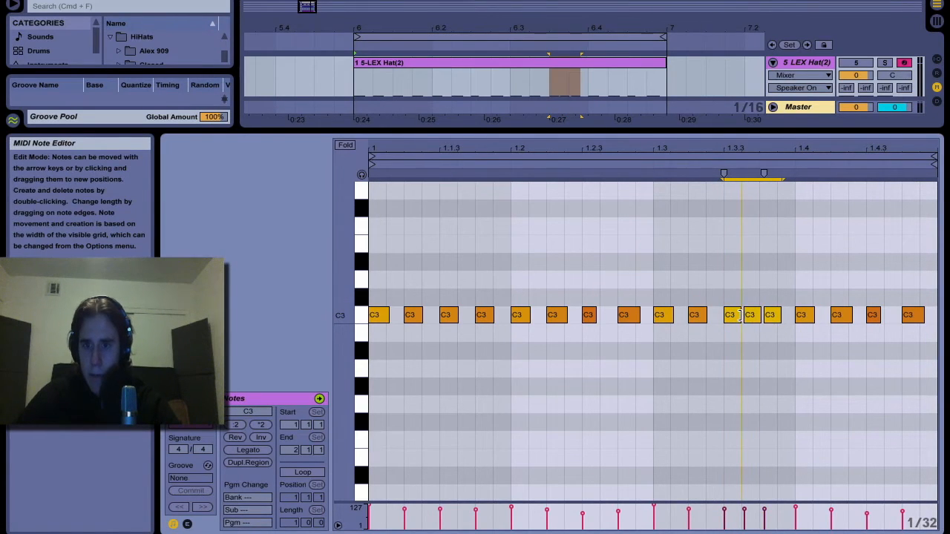
pyautogui.click(740, 284)
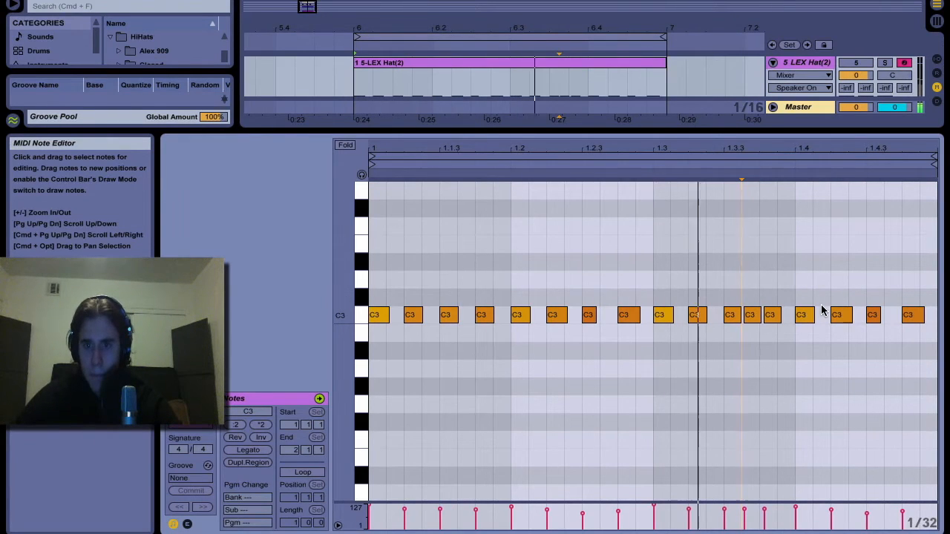
# - Try an extra note just before beat 1.4, undo it, and set the note grid to 1/16 triplets
pyautogui.doubleClick(787, 317)
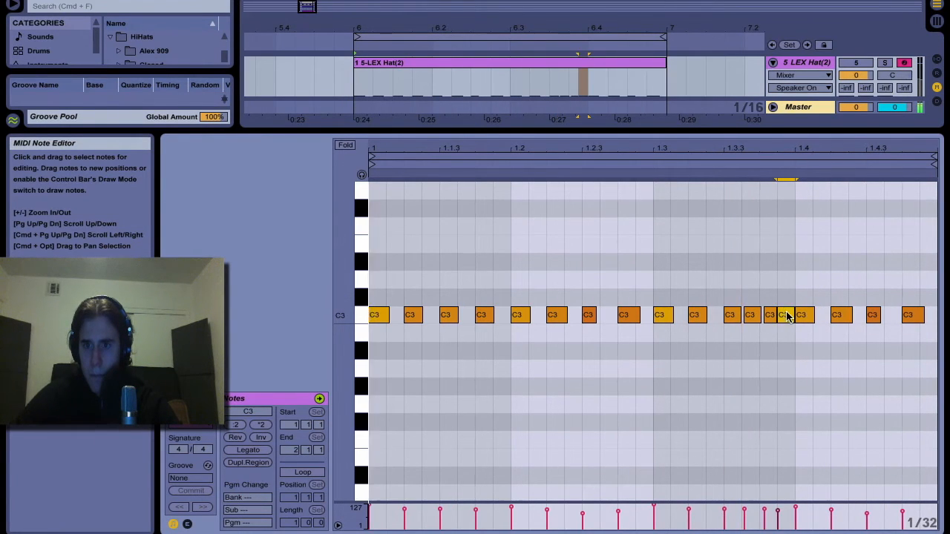
pyautogui.press('super+z')
pyautogui.press('+')
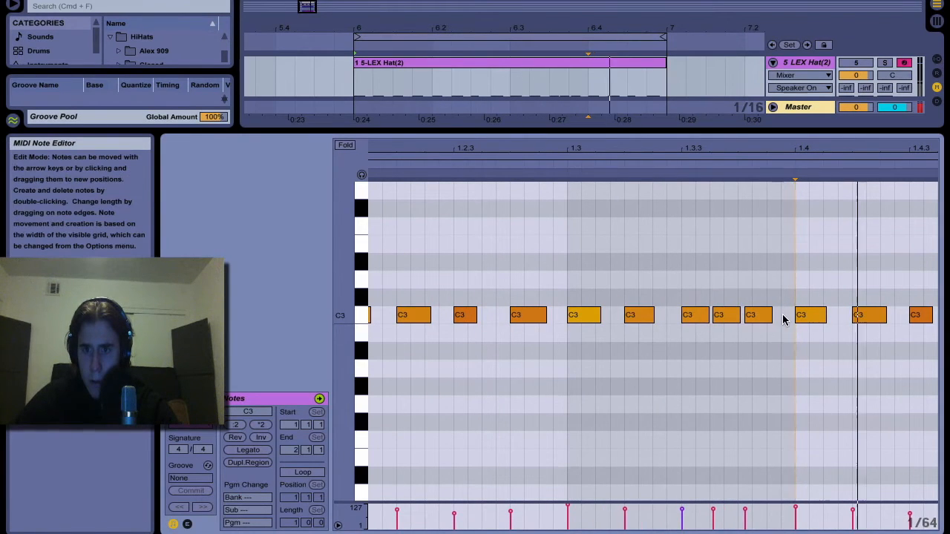
pyautogui.click(760, 317)
pyautogui.press('super+3')
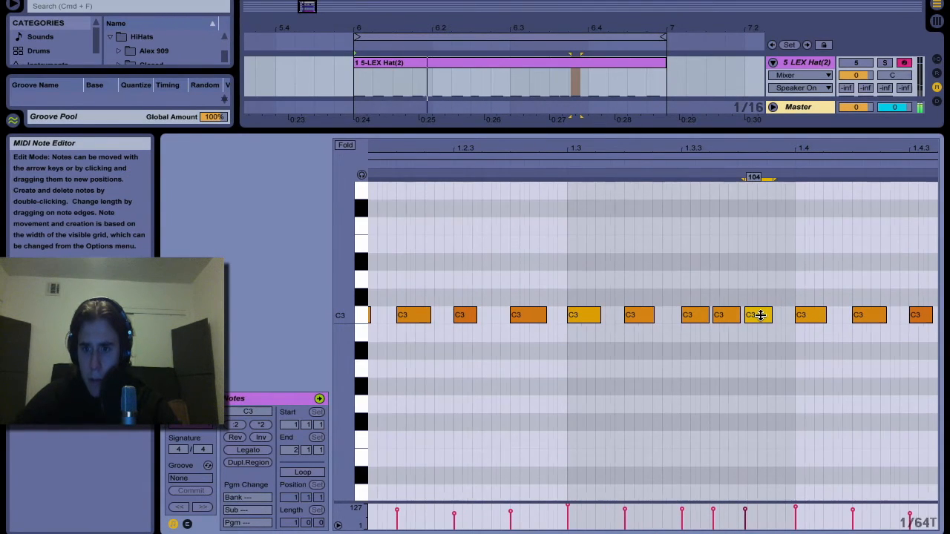
pyautogui.press('super+2')
pyautogui.press('super+2')
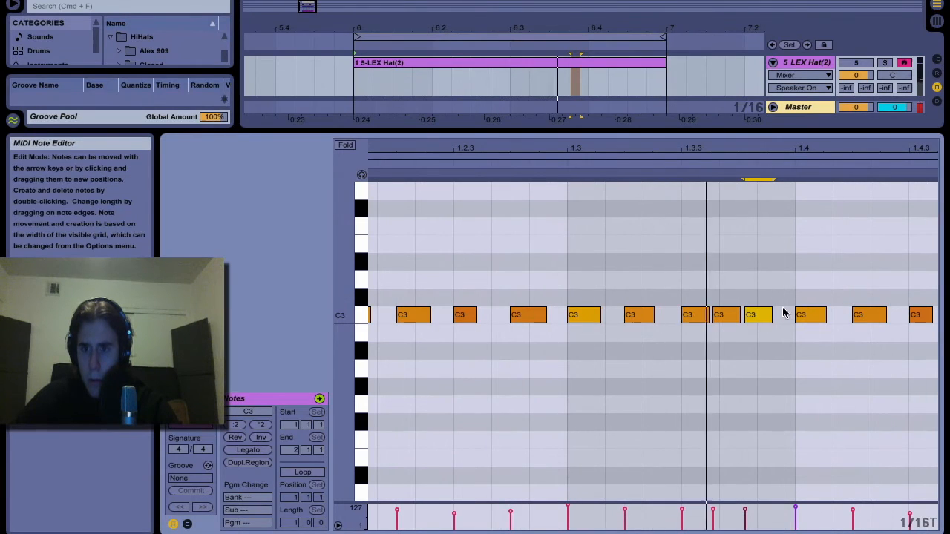
# - Try re-spacing the three roll notes before beat 1.4 on the 1/16-triplet grid
pyautogui.press('Left')
pyautogui.doubleClick(766, 316)
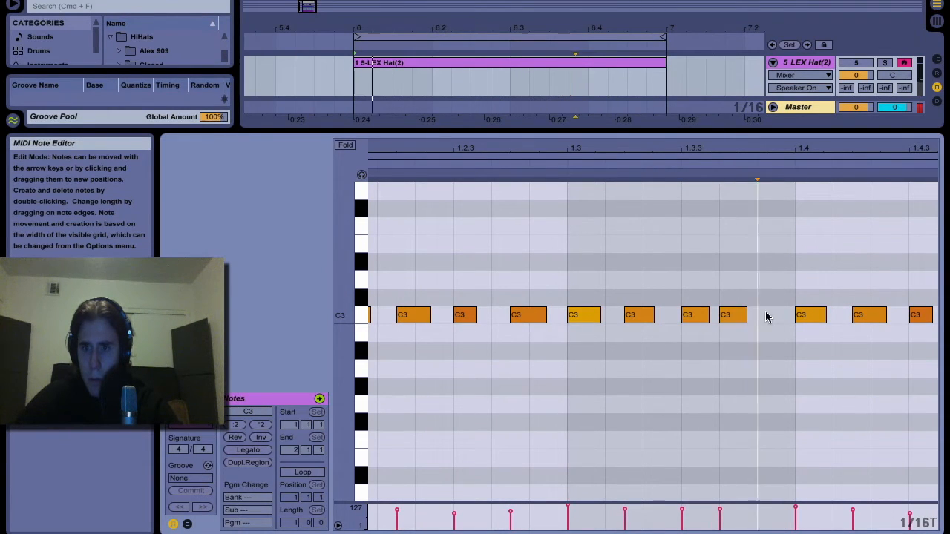
pyautogui.click(812, 325)
pyautogui.hscroll(1, 812, 326)
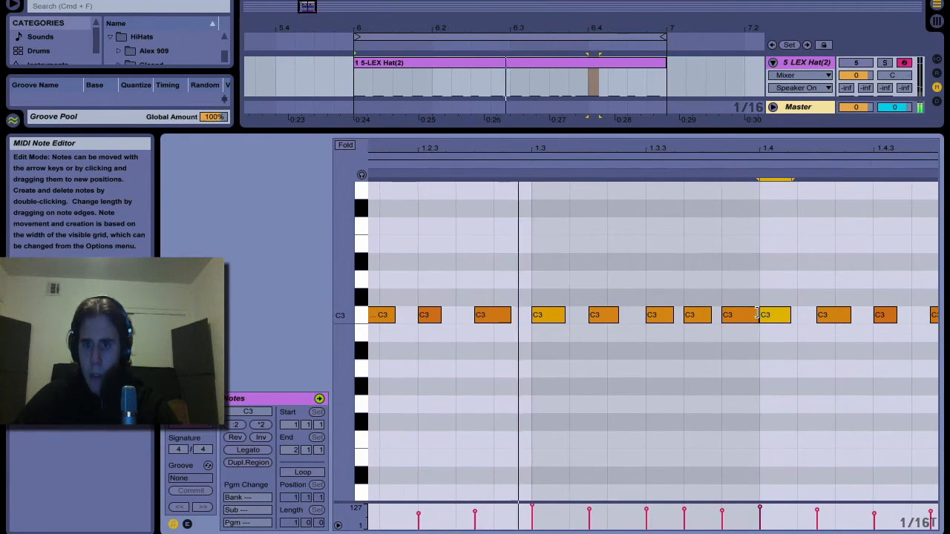
pyautogui.moveTo(757, 314); pyautogui.dragTo(751, 314)
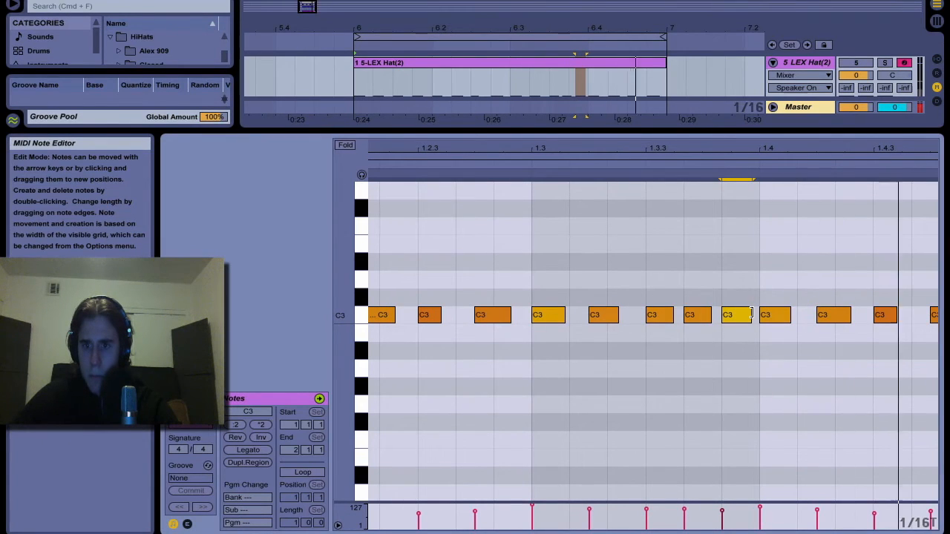
pyautogui.press('Left')
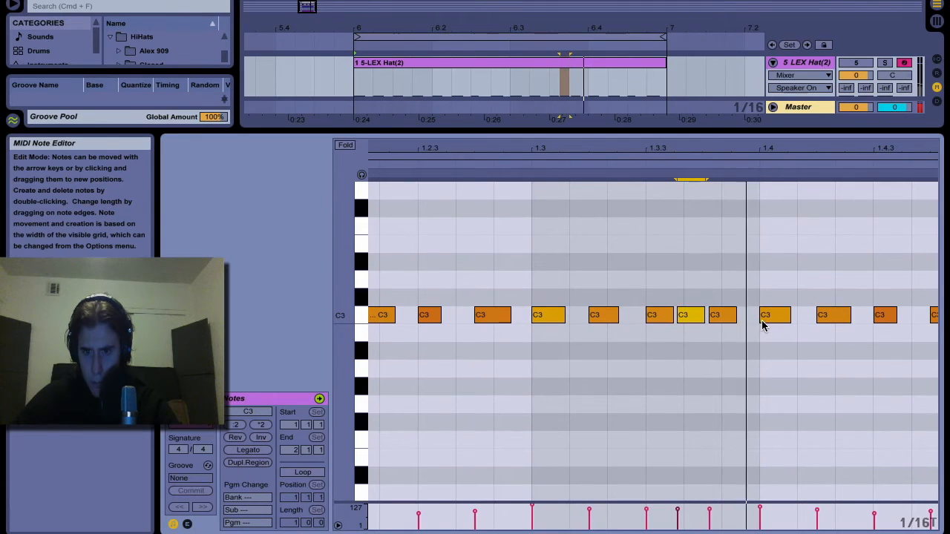
# - Set the note grid to 1/32 triplets and rebuild the roll before beat 1.4 as three short, evenly spaced C3 notes
pyautogui.press('super+1')
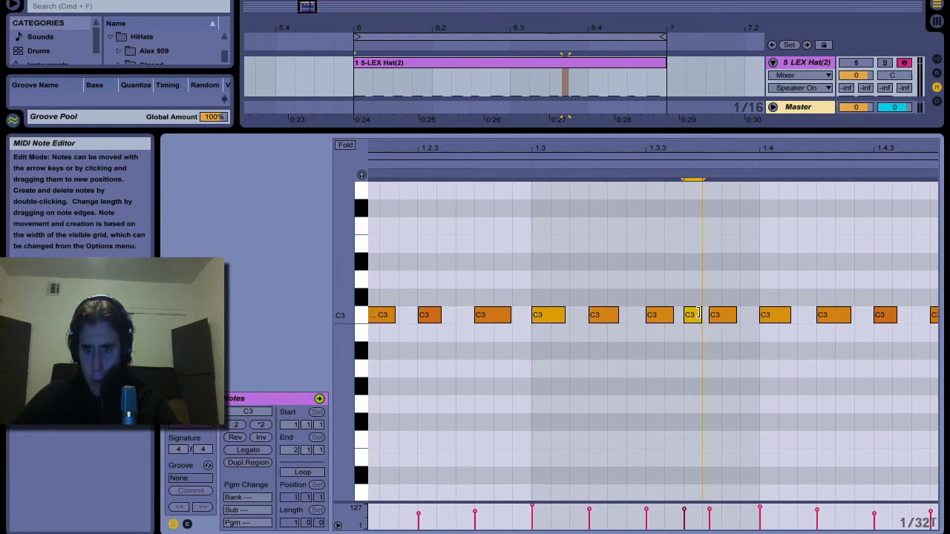
pyautogui.click(671, 314)
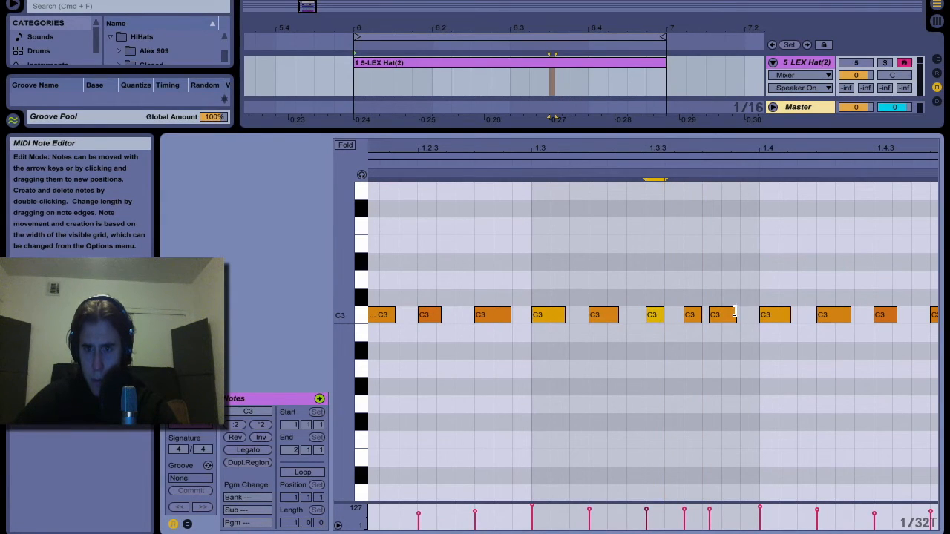
pyautogui.moveTo(734, 313); pyautogui.dragTo(723, 313)
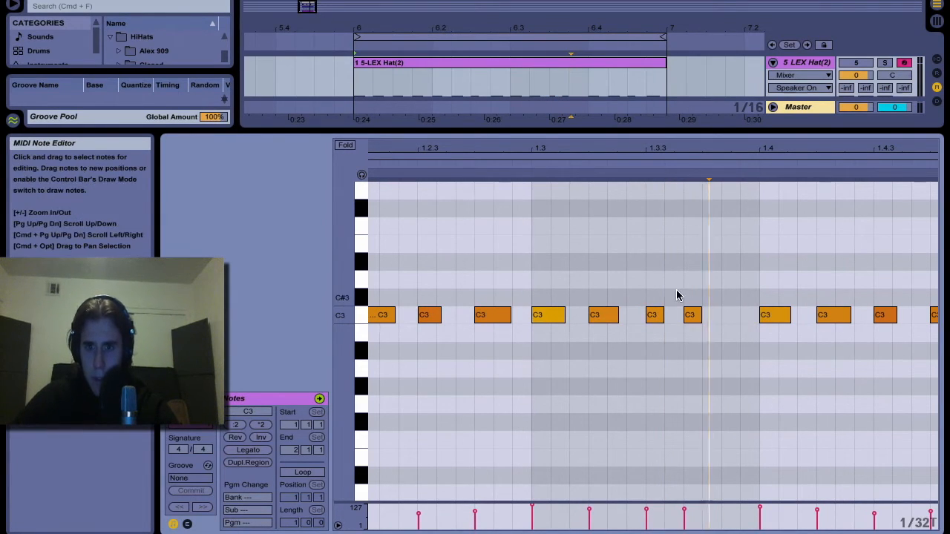
pyautogui.press('super+d')
pyautogui.press('super+d')
pyautogui.moveTo(696, 317); pyautogui.dragTo(689, 318)
pyautogui.press('super+z')
pyautogui.press('super+z')
pyautogui.press('super+d')
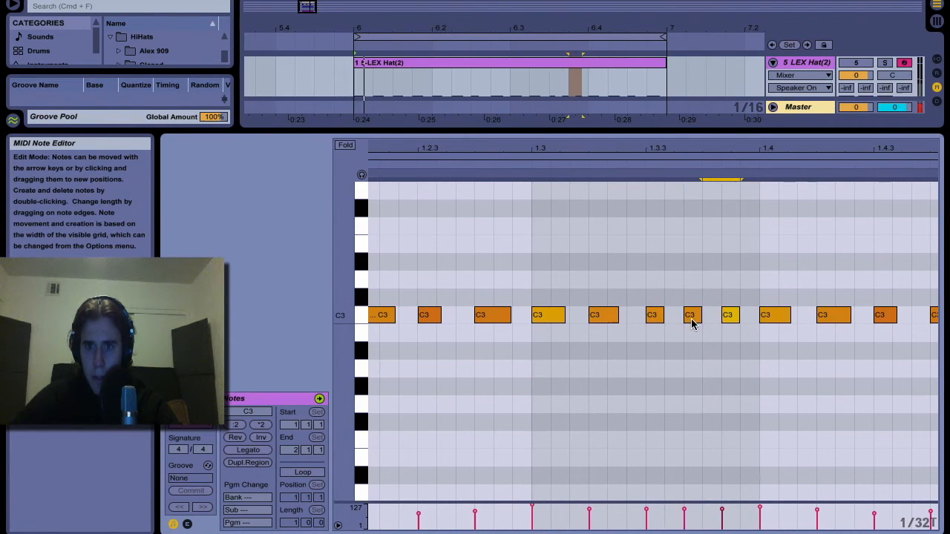
pyautogui.rightClick(799, 394)
pyautogui.click(751, 410)
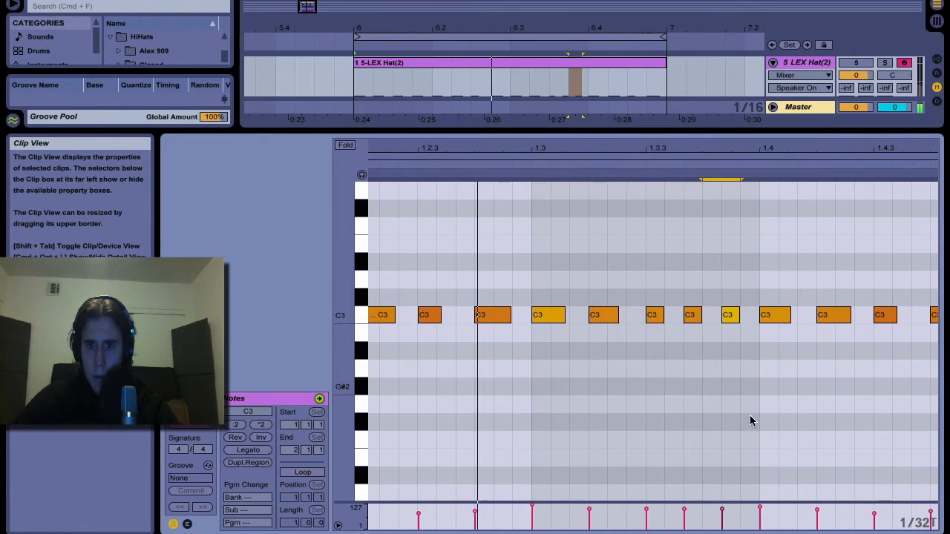
# - Replace the last two hat notes from 1.4.3 with a copy of the three-note triplet roll
pyautogui.hscroll(2, 820, 421)
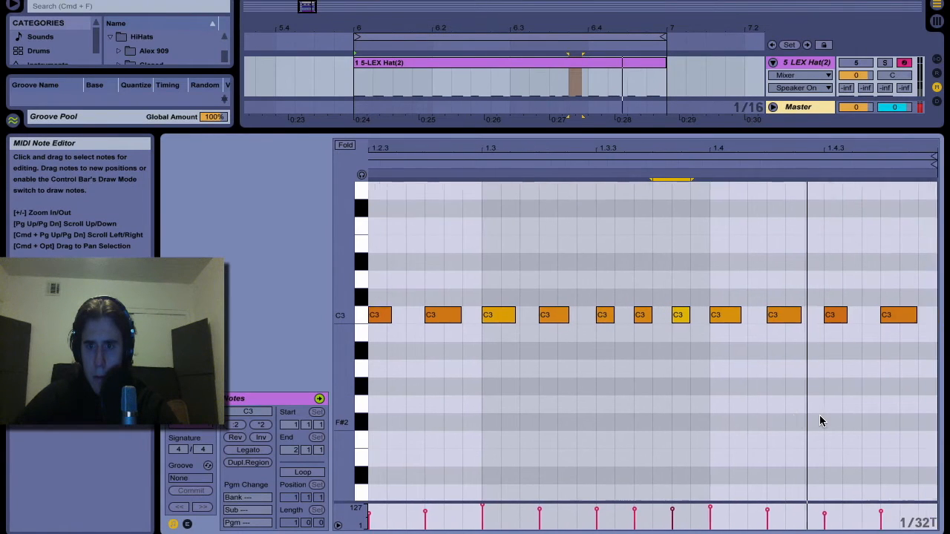
pyautogui.scroll(1, 820, 421)
pyautogui.moveTo(838, 313); pyautogui.dragTo(912, 368)
pyautogui.press('Delete')
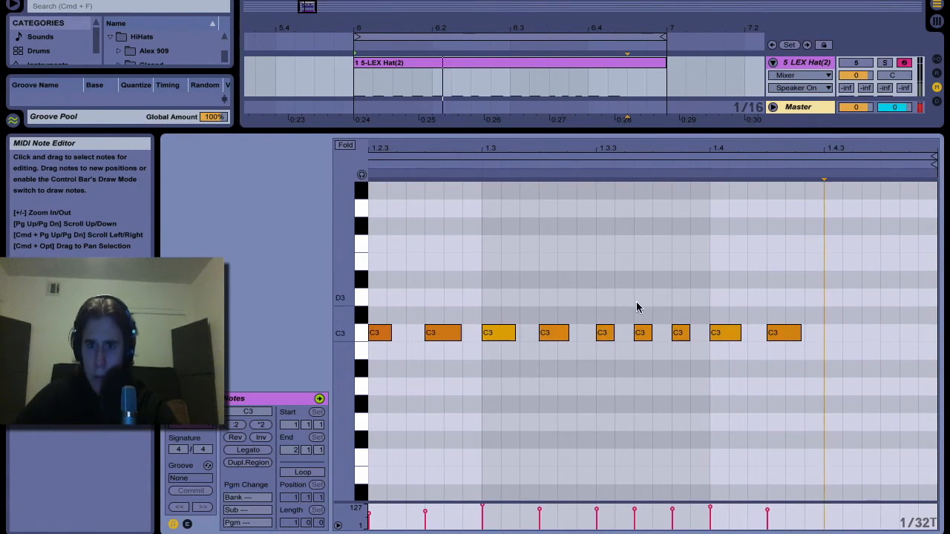
pyautogui.moveTo(598, 304); pyautogui.dragTo(699, 371)
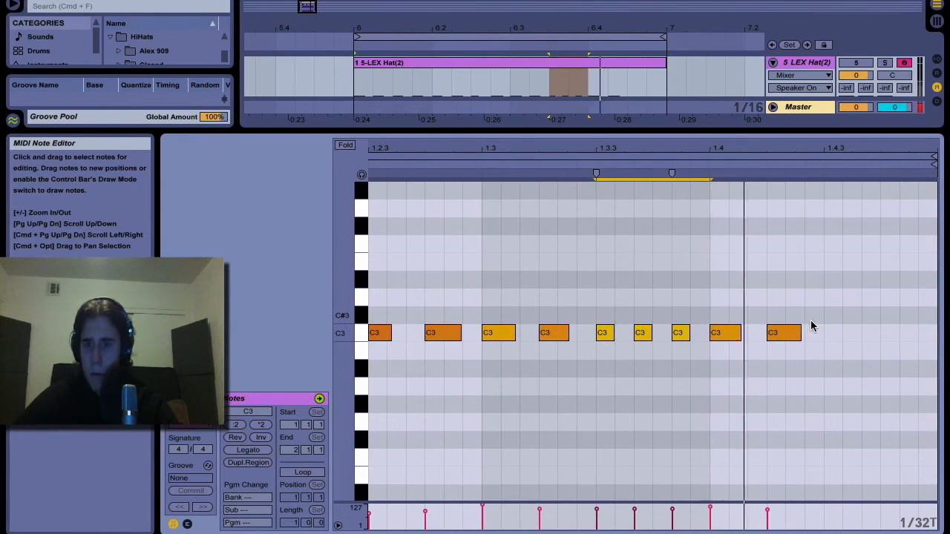
pyautogui.press('super+d')
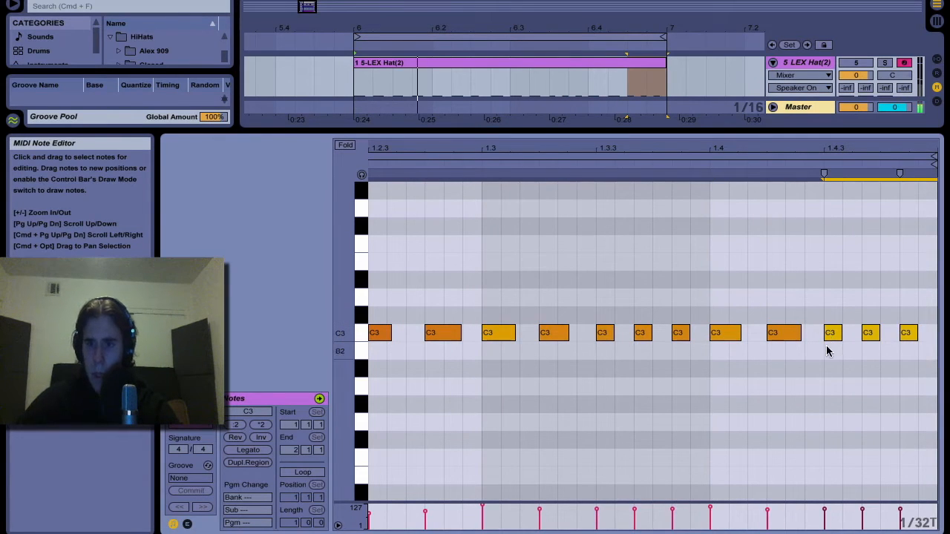
# - Turn the roll at 1.3.3 into four even C3 notes on a 1/32 grid by moving two notes earlier and duplicating the last
pyautogui.press('super+alt+l')
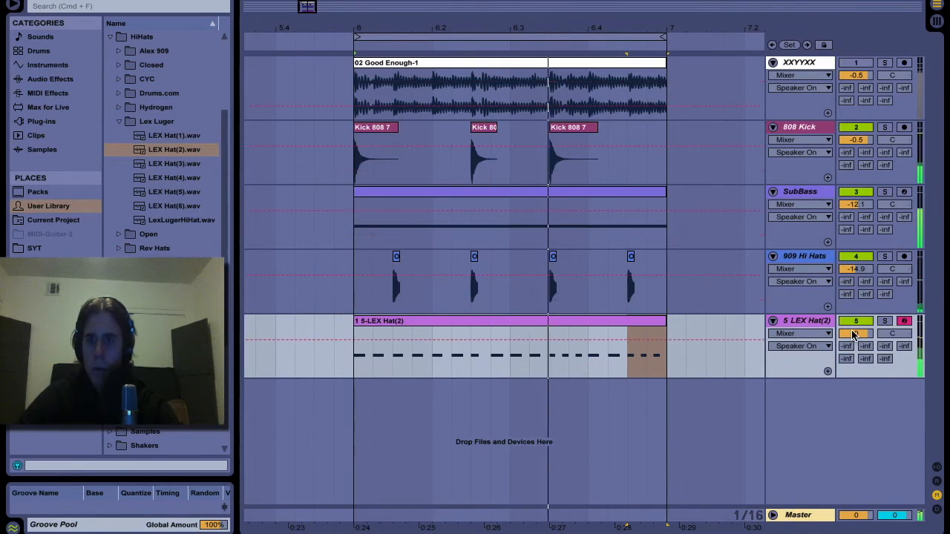
pyautogui.click(602, 325)
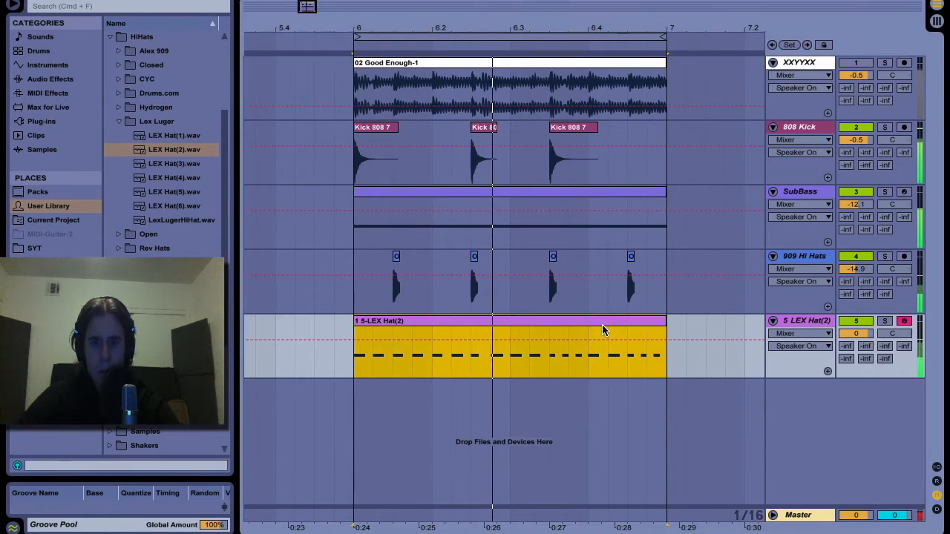
pyautogui.press('super+alt+l')
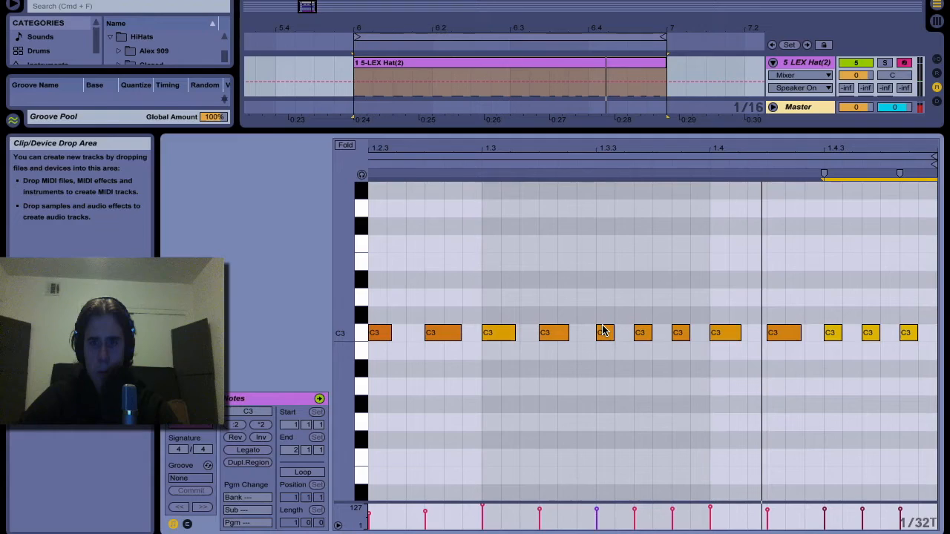
pyautogui.moveTo(655, 311); pyautogui.dragTo(686, 347)
pyautogui.press('super+3')
pyautogui.press('Left')
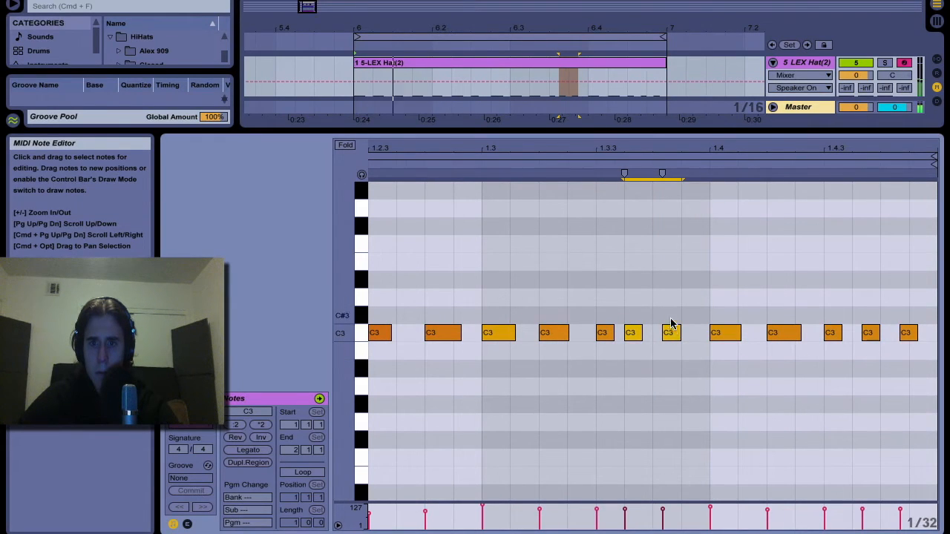
pyautogui.click(671, 328)
pyautogui.press('Left')
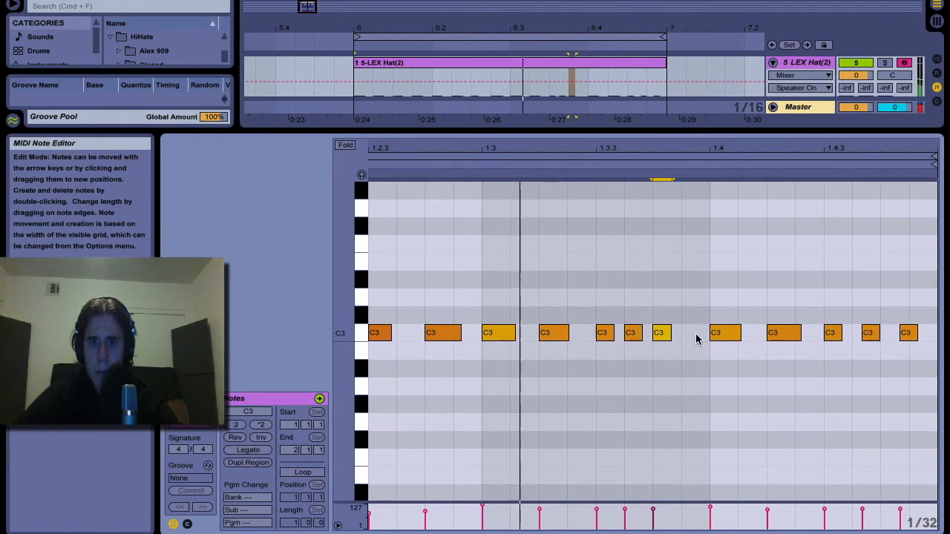
pyautogui.click(650, 317)
pyautogui.press('super+d')
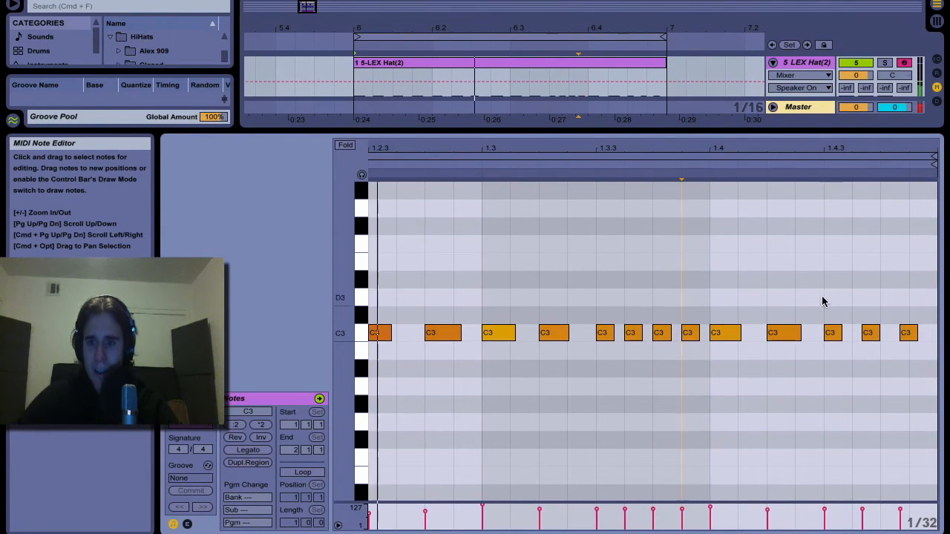
# - Replace the three-note roll at 1.4.3 with a copy of the four-note 1/32 roll
pyautogui.moveTo(820, 303); pyautogui.dragTo(945, 404)
pyautogui.press('Delete')
pyautogui.moveTo(703, 310); pyautogui.dragTo(605, 386)
pyautogui.press('super+c')
pyautogui.click(817, 331)
pyautogui.press('super+v')
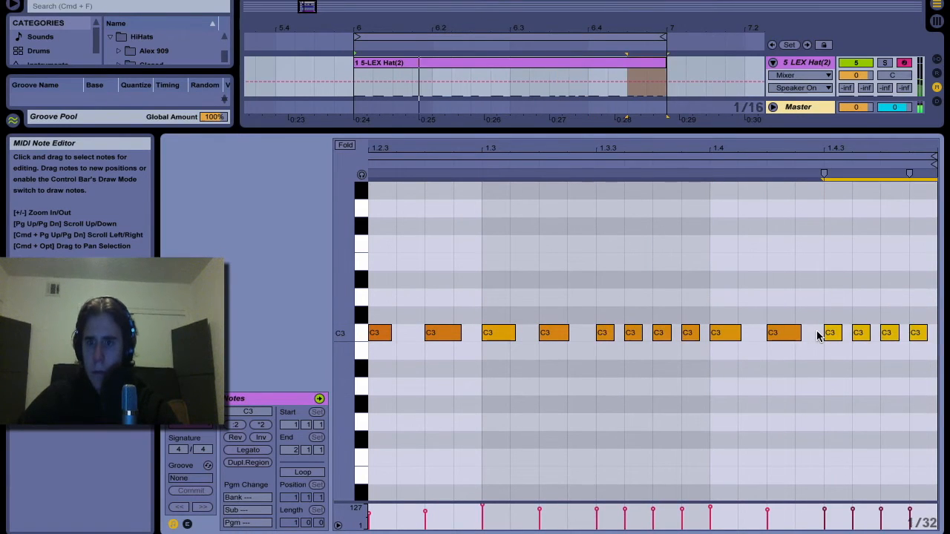
# - Return to the full arrangement, raise the project tempo, and lower the LEX Hat(2) track volume to -1.8 dB
pyautogui.press('super+alt+l')
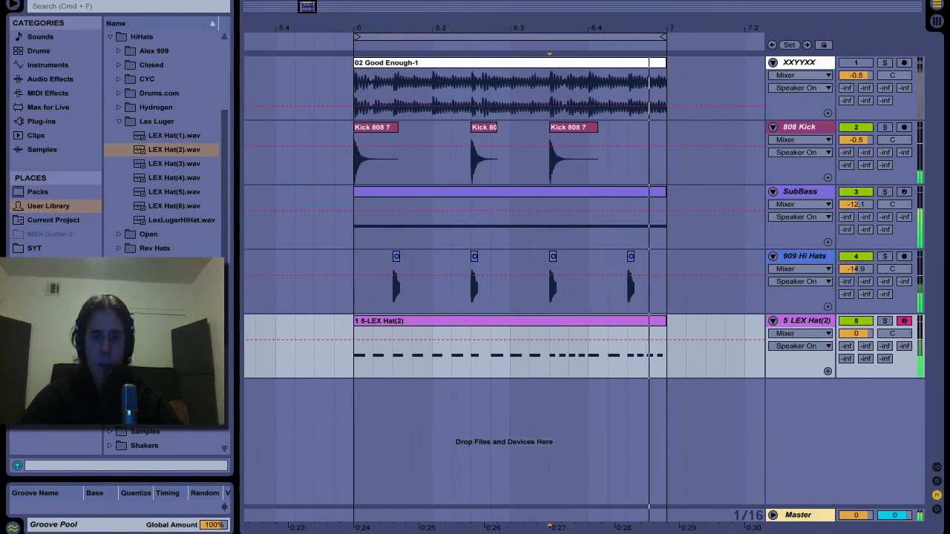
pyautogui.press('Return')
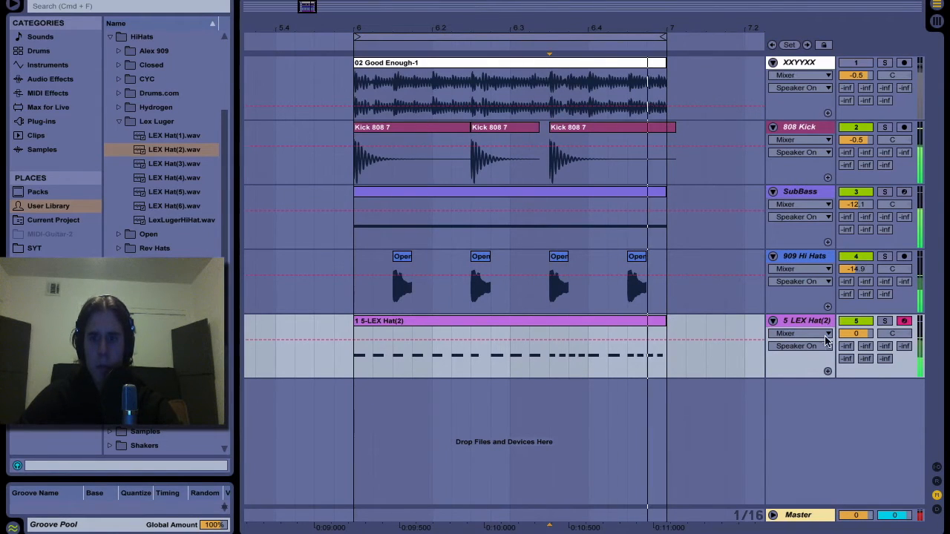
pyautogui.moveTo(858, 334); pyautogui.dragTo(861, 340)
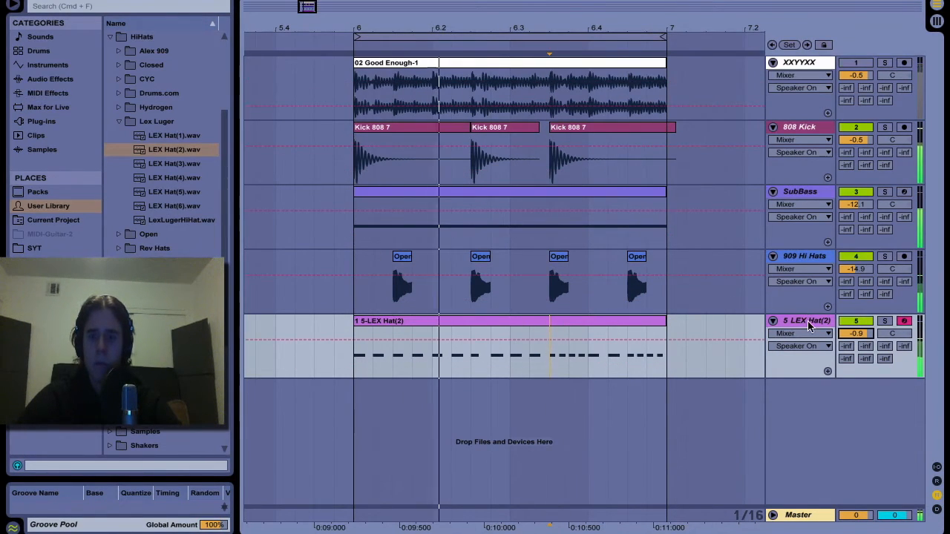
pyautogui.moveTo(862, 334); pyautogui.dragTo(862, 341)
# - Set the LEX Hat(2) Simpler's decay to 17.8 ms, sustain to -11 dB and volume to -10.3 dB
pyautogui.doubleClick(809, 330)
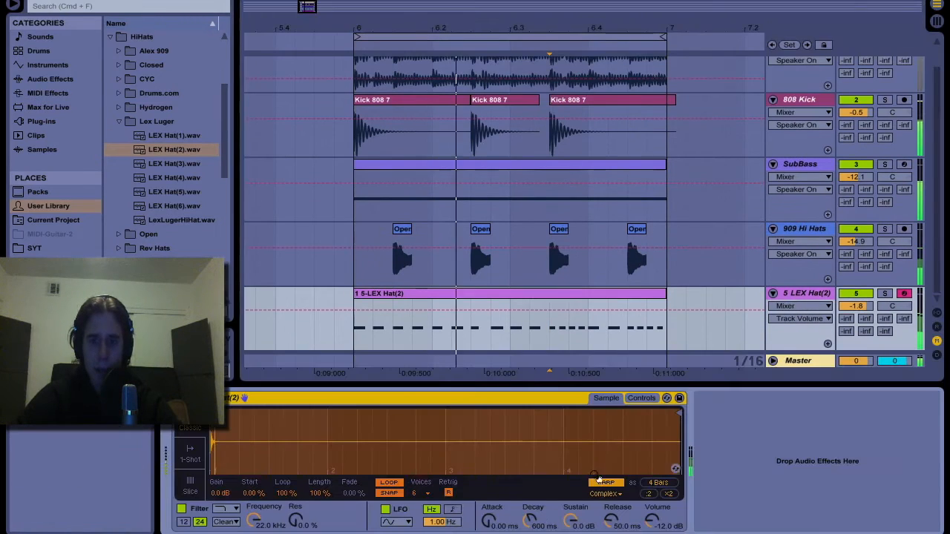
pyautogui.click(580, 524)
pyautogui.moveTo(530, 521); pyautogui.dragTo(570, 533)
pyautogui.moveTo(652, 524); pyautogui.dragTo(652, 519)
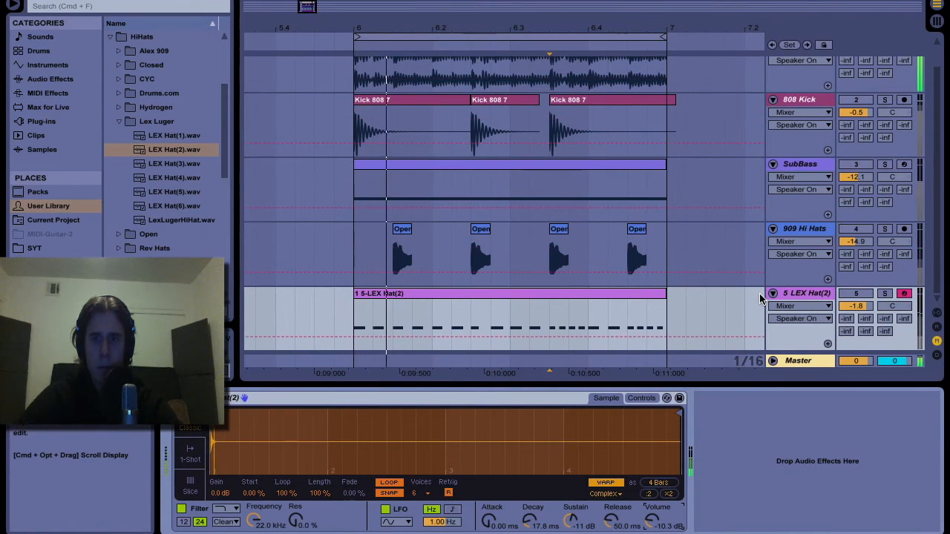
# - Search the User Library for 909, audition the open hi-hats, and place OpenHH 909 3.wav over the first clip on the 909 Hi Hats track
pyautogui.click(796, 230)
pyautogui.click(93, 11)
pyautogui.write('909')
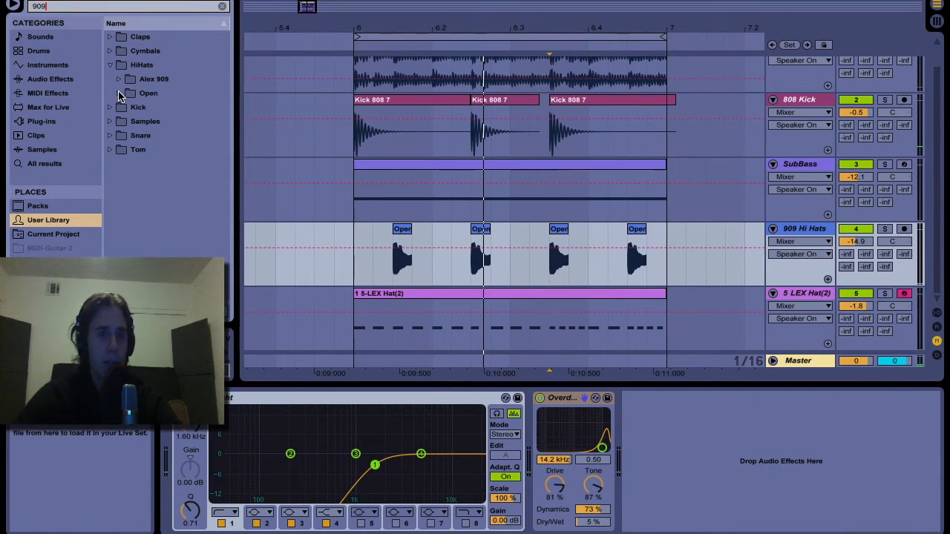
pyautogui.click(119, 94)
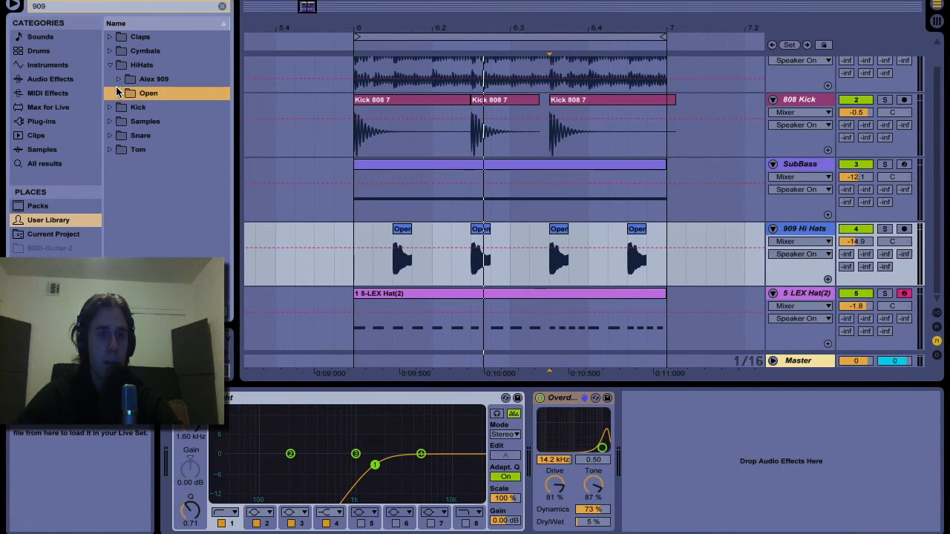
pyautogui.click(157, 112)
pyautogui.press('Down')
pyautogui.press('Down')
pyautogui.press('Down')
pyautogui.press('Up')
pyautogui.moveTo(170, 139); pyautogui.dragTo(407, 261)
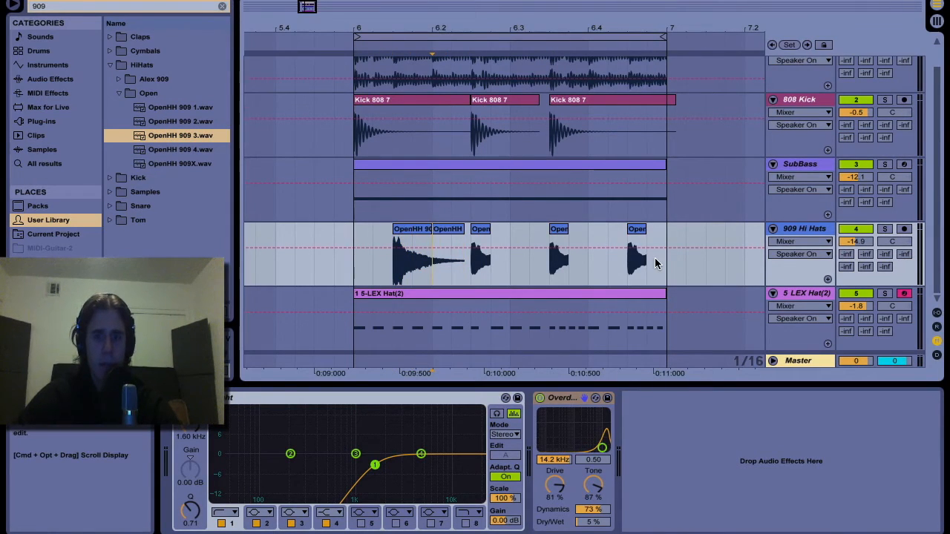
# - Delete the leftover old hat clips, repeat the shortened OpenHH 909 3 clip on the remaining off-beats, and play the loop
pyautogui.press('Delete')
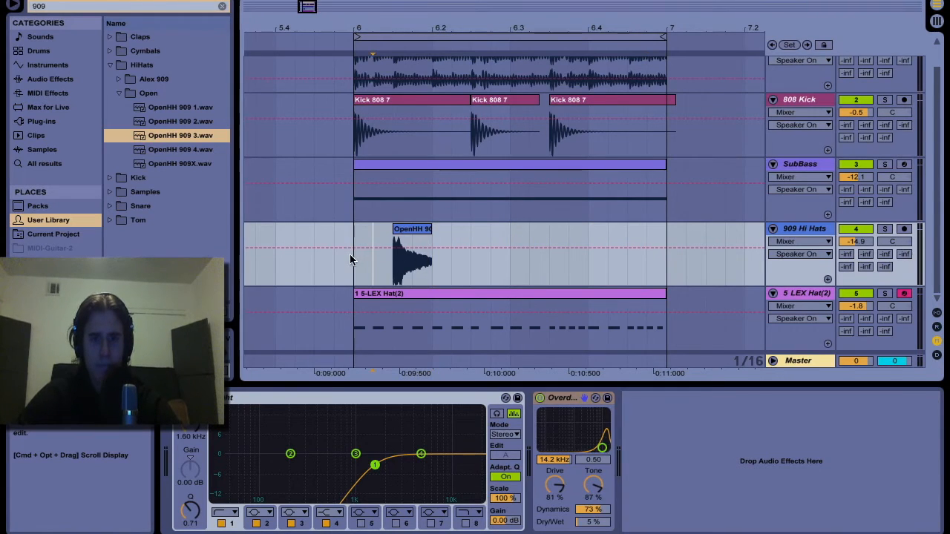
pyautogui.moveTo(419, 258); pyautogui.dragTo(423, 259)
pyautogui.press('super+d')
pyautogui.press('super+d')
pyautogui.press('super+d')
pyautogui.click(378, 263)
pyautogui.click(357, 263)
pyautogui.press('space')
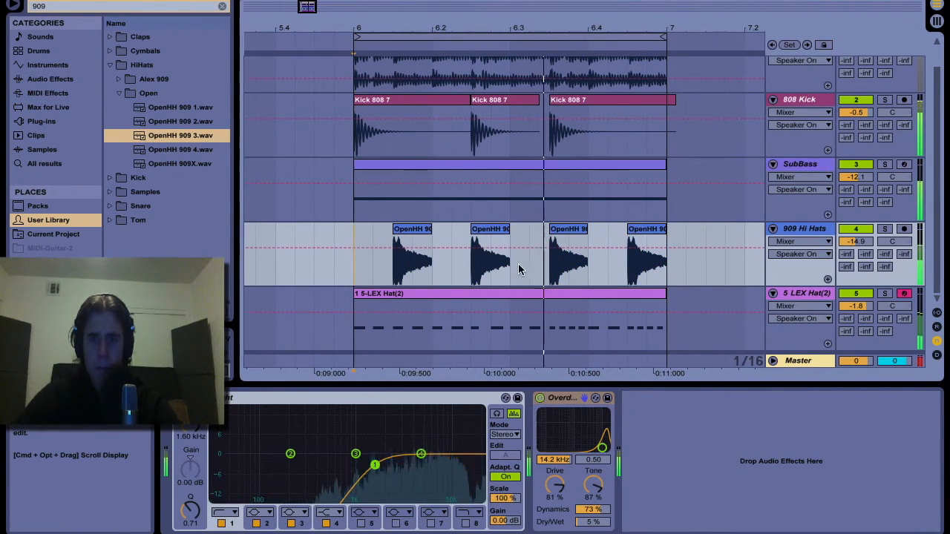
# - Shorten the first open hi-hat clip and give it a long fade-out
pyautogui.moveTo(418, 275); pyautogui.dragTo(394, 274)
pyautogui.press('Delete')
pyautogui.press('super+alt+f')
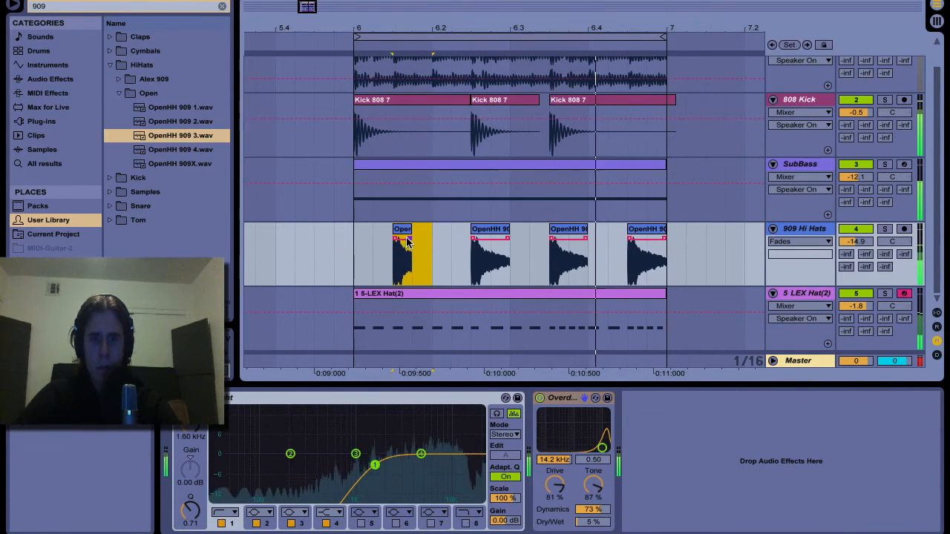
pyautogui.moveTo(411, 229); pyautogui.dragTo(360, 241)
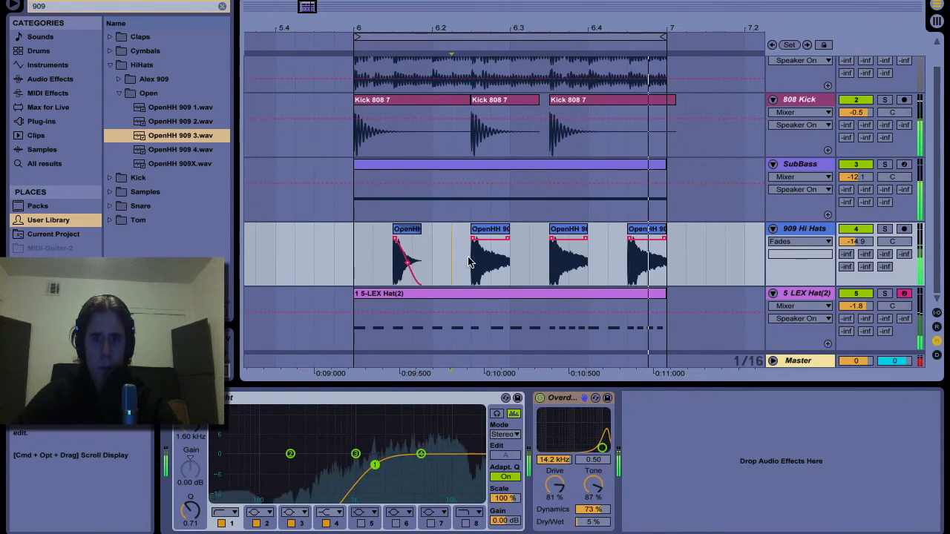
# - Turn off the Overdrive on the 909 Hi Hats track and replace the other three hats with copies of the faded clip
pyautogui.moveTo(449, 254); pyautogui.dragTo(739, 216)
pyautogui.moveTo(691, 252); pyautogui.dragTo(476, 261)
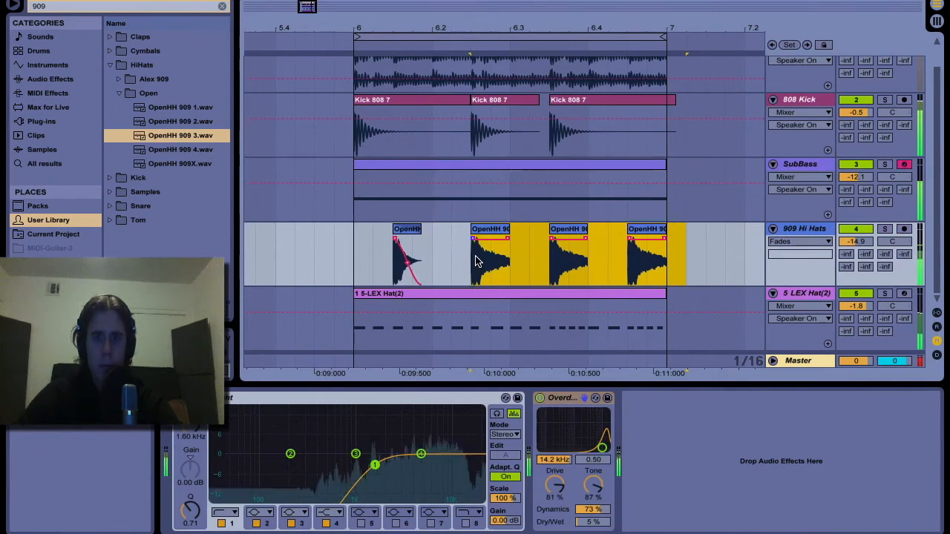
pyautogui.press('Delete')
pyautogui.click(540, 398)
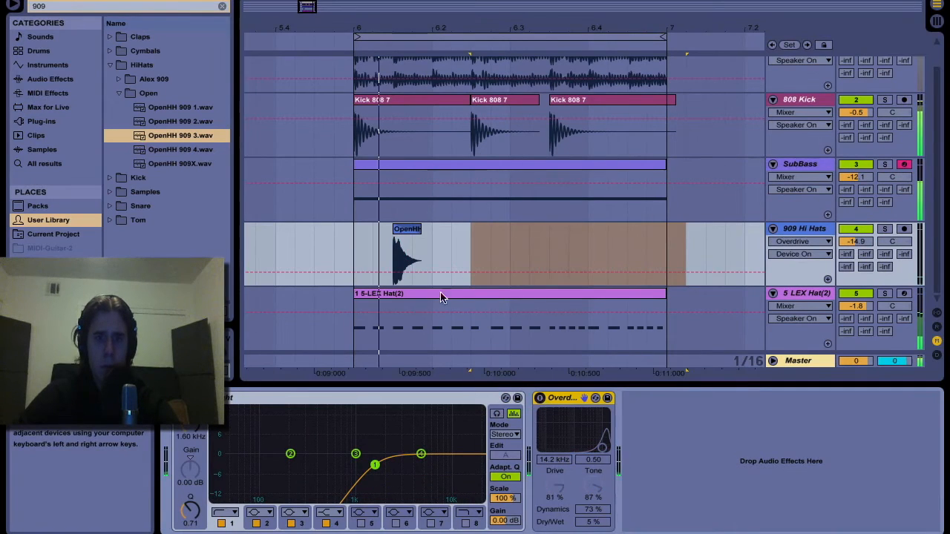
pyautogui.moveTo(430, 257); pyautogui.dragTo(350, 257)
pyautogui.press('super+d')
pyautogui.press('super+d')
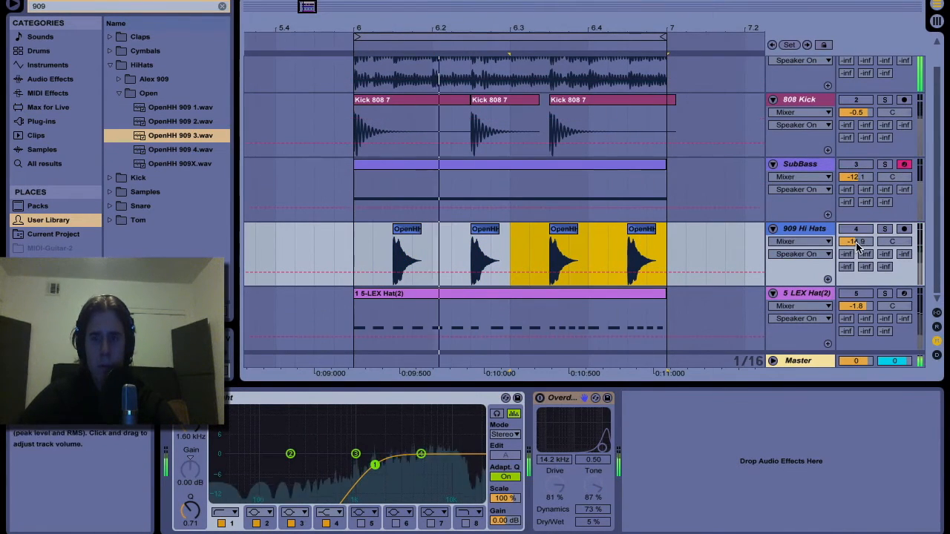
# - Lower the 909 Hi Hats track volume to -21.0 dB and compare the hats with the XXYYXX reference
pyautogui.press('a')
pyautogui.moveTo(858, 245); pyautogui.dragTo(859, 264)
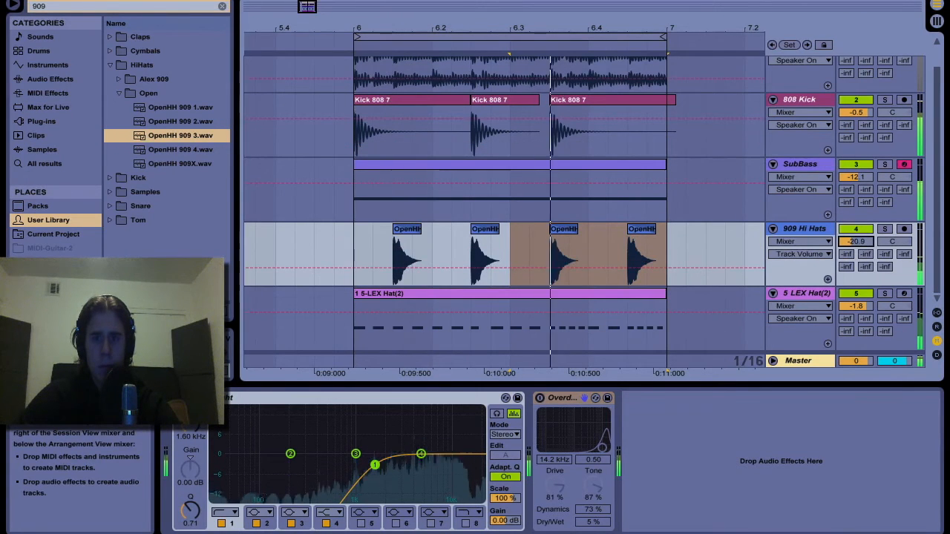
pyautogui.click(586, 237)
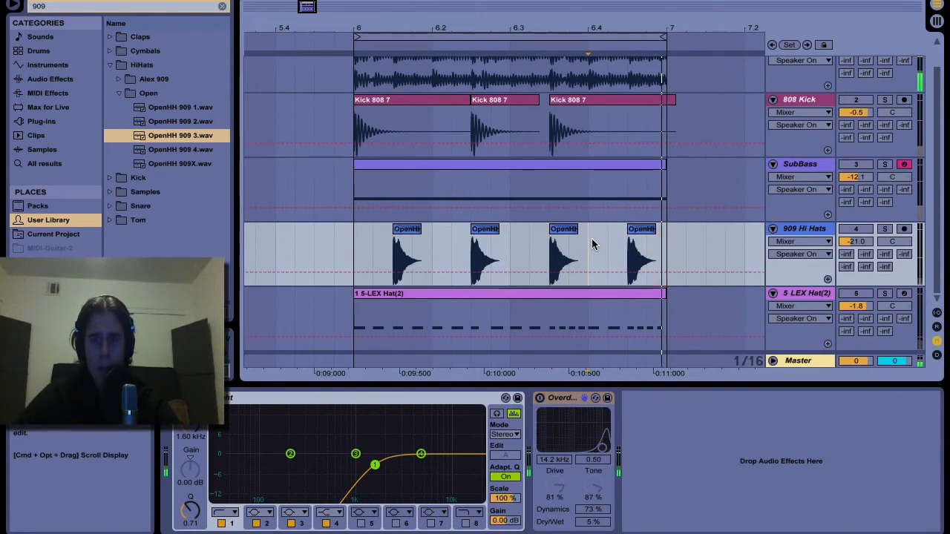
pyautogui.click(807, 295)
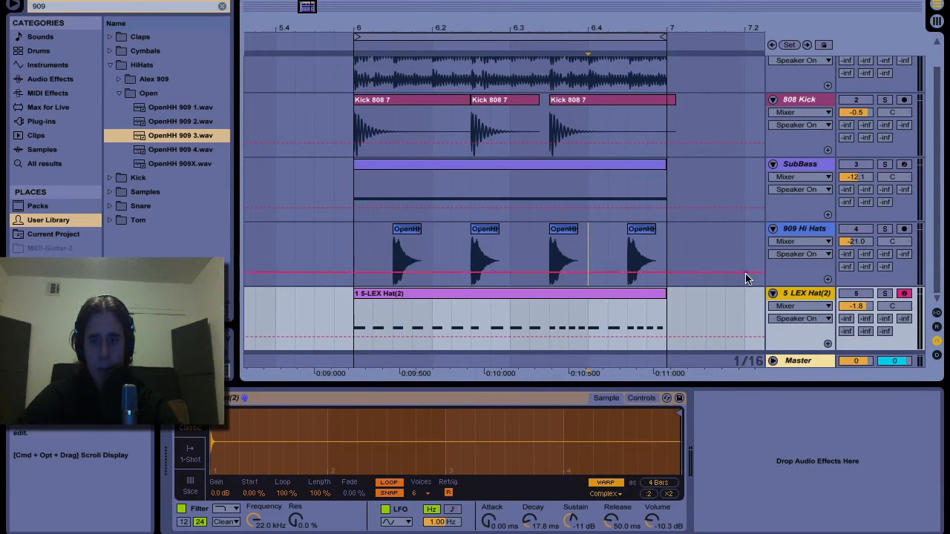
pyautogui.click(476, 256)
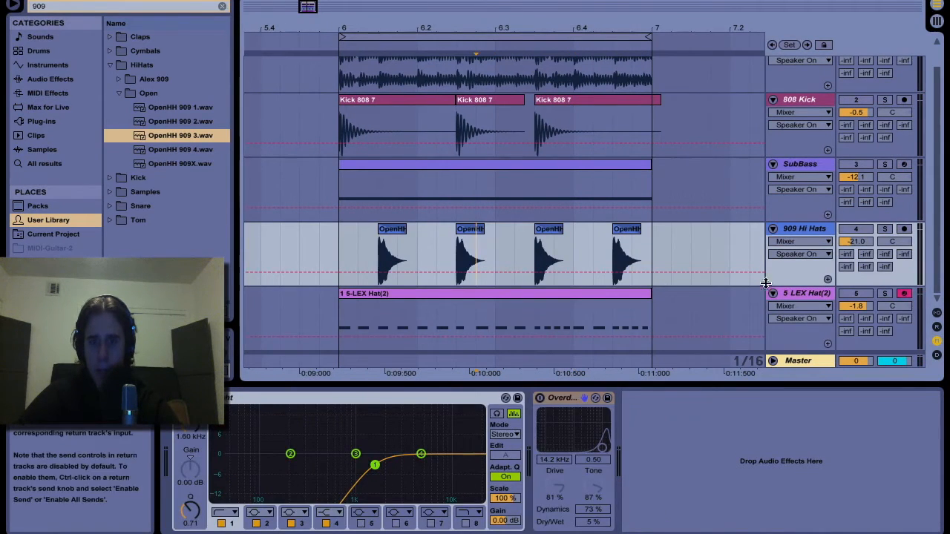
# - Play the loop from bar 6 to hear the open hi-hats with the rest of the beat
pyautogui.click(342, 253)
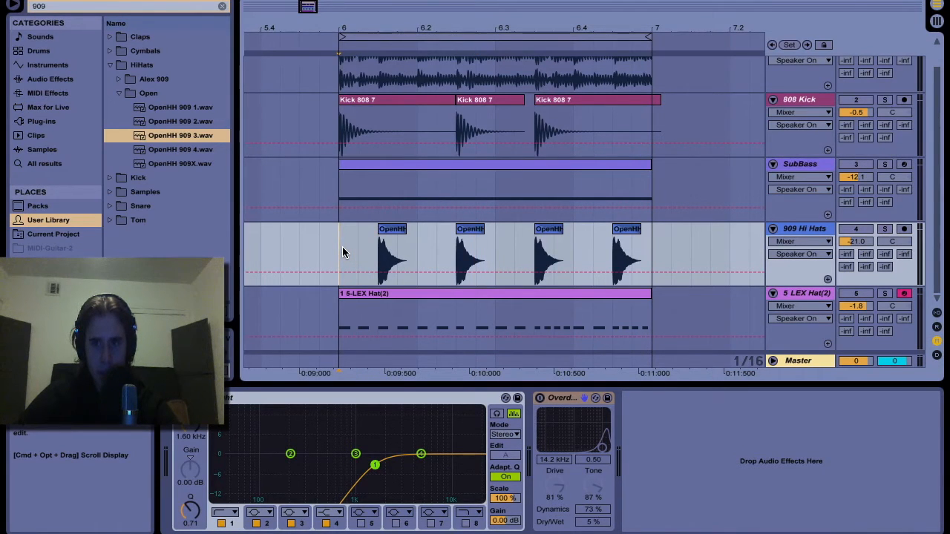
pyautogui.press('space')
pyautogui.scroll(1, 342, 252)
pyautogui.scroll(-1, 342, 253)
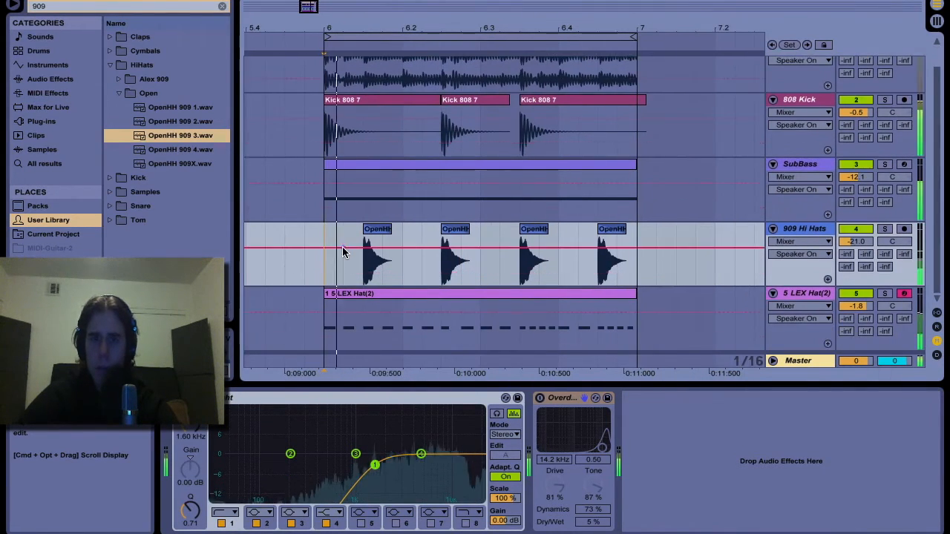
# - Add a MIDI track below the LEX Hat(2) track and load the Old School Roads.adg piano sound onto it
pyautogui.click(801, 295)
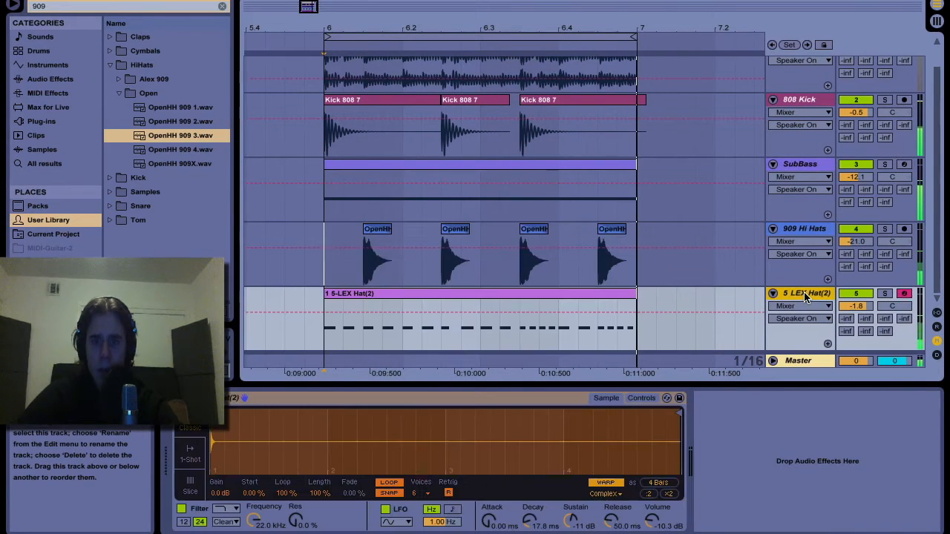
pyautogui.press('super+shift+t')
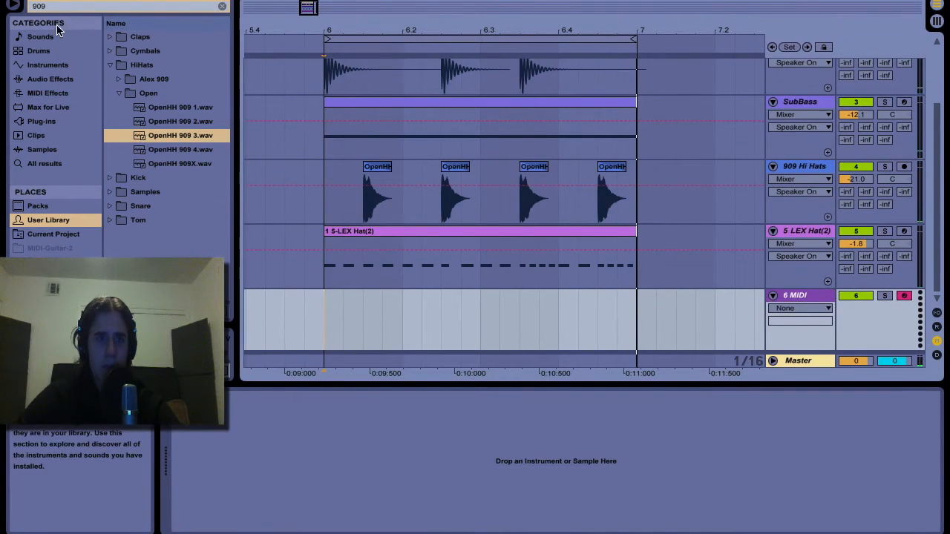
pyautogui.click(84, 7)
pyautogui.write('roads')
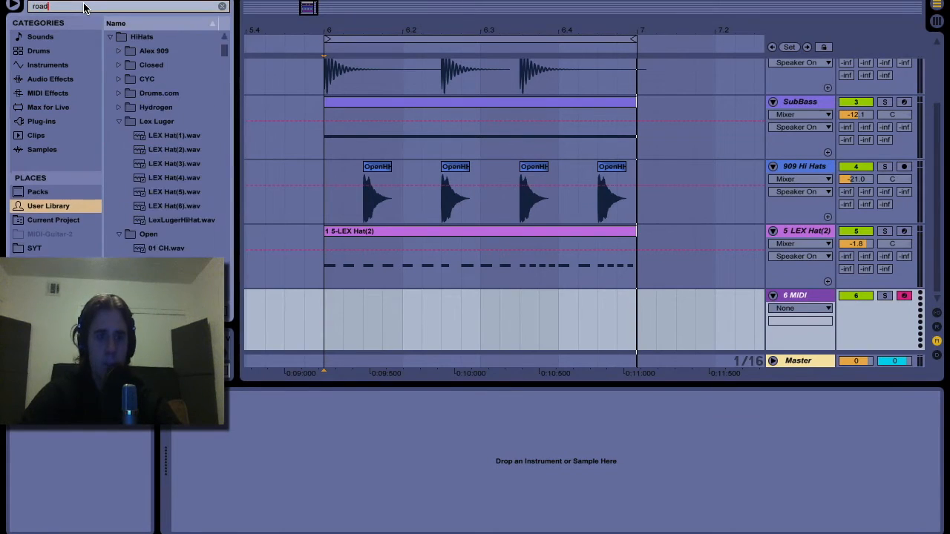
pyautogui.click(49, 38)
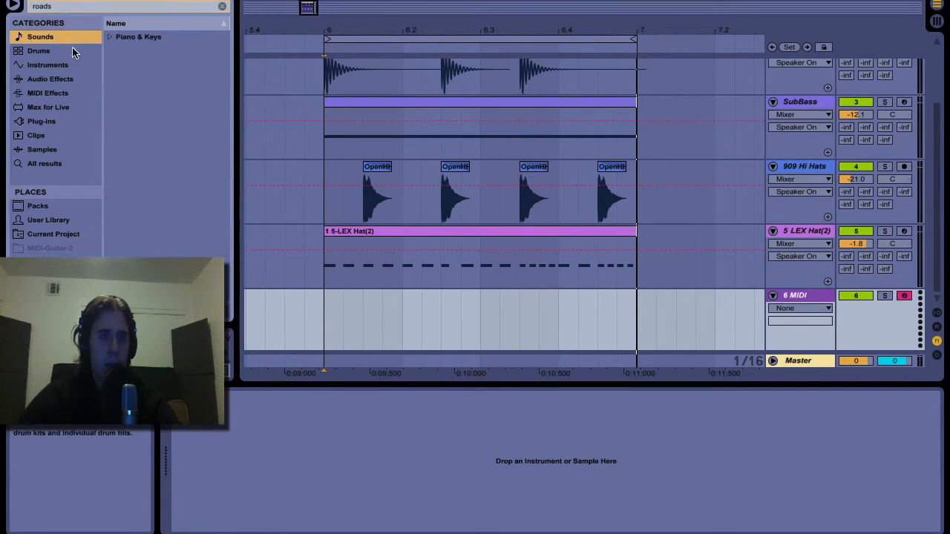
pyautogui.click(111, 37)
pyautogui.click(136, 51)
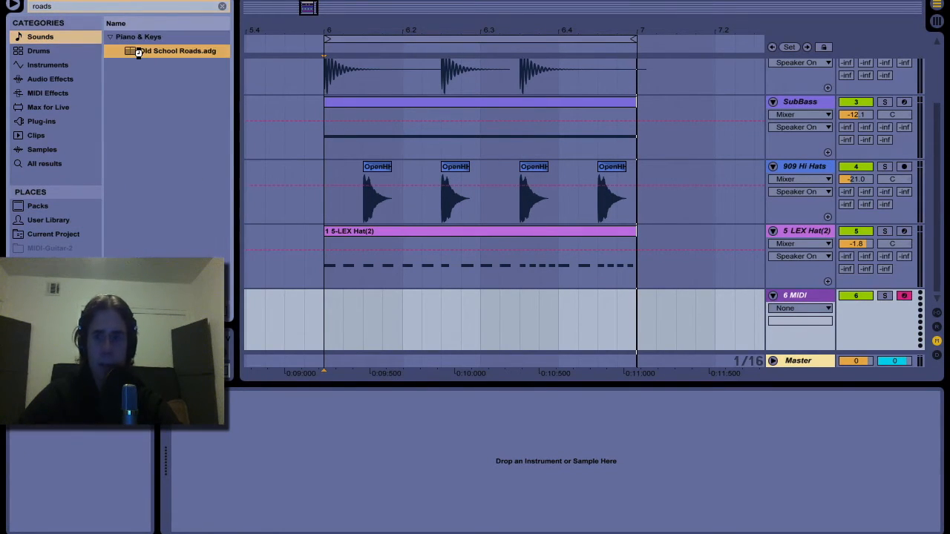
pyautogui.hotkey('ctrl', 'alt', 'l')
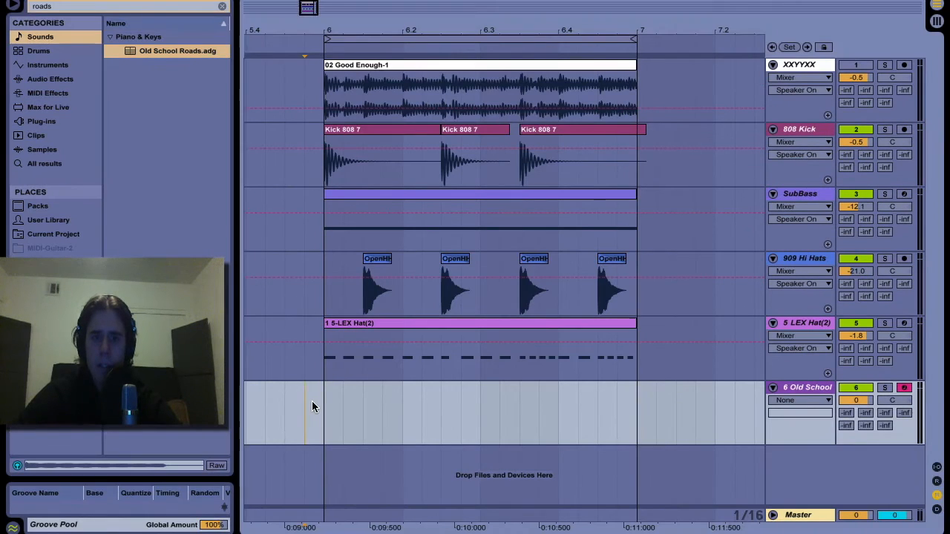
# - Listen to the loop from bar 6 and insert a one-beat MIDI clip there on the Old School Roads track
pyautogui.click(316, 401)
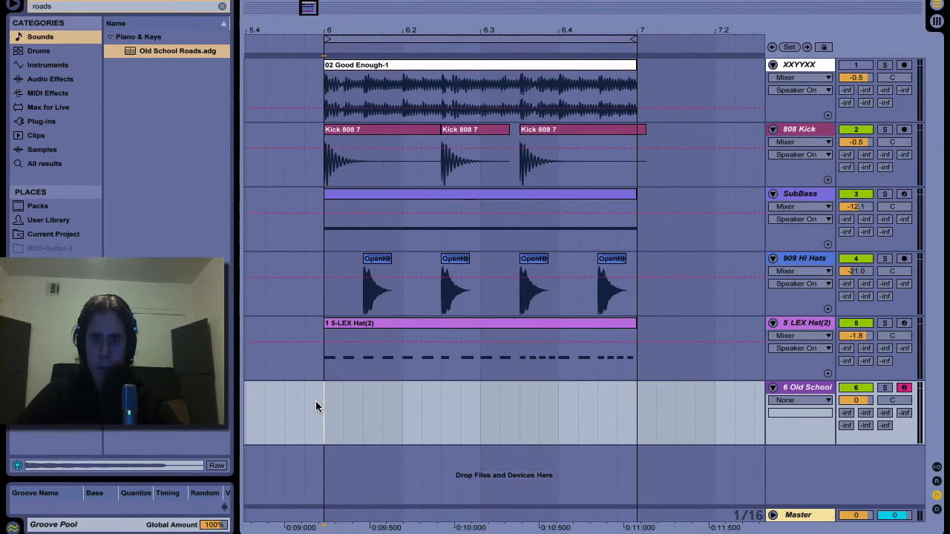
pyautogui.press('space')
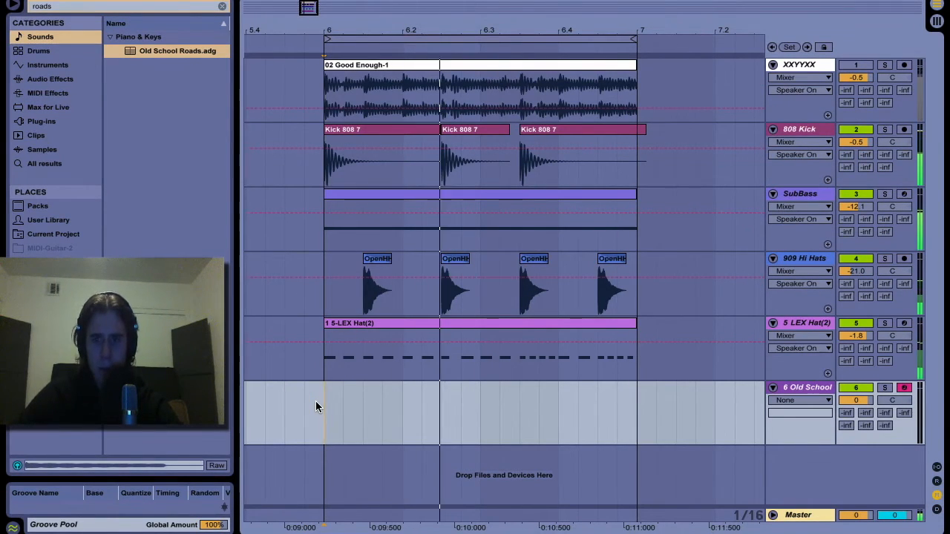
pyautogui.press('space')
pyautogui.moveTo(317, 409); pyautogui.dragTo(400, 417)
pyautogui.hotkey('ctrl', 'shift', 'm')
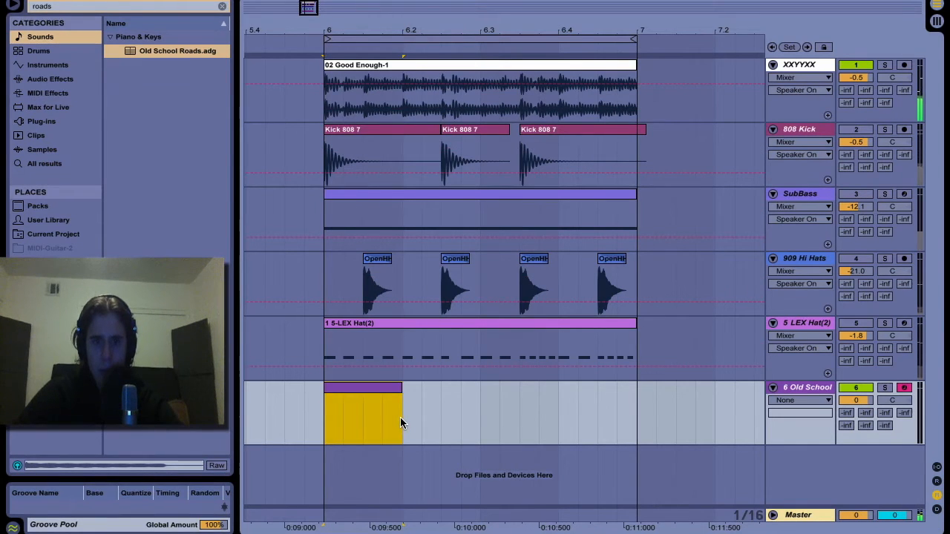
# - Add a short D#3 note at the start of the new Old School Roads clip, checking its pitch against the reference
pyautogui.doubleClick(381, 391)
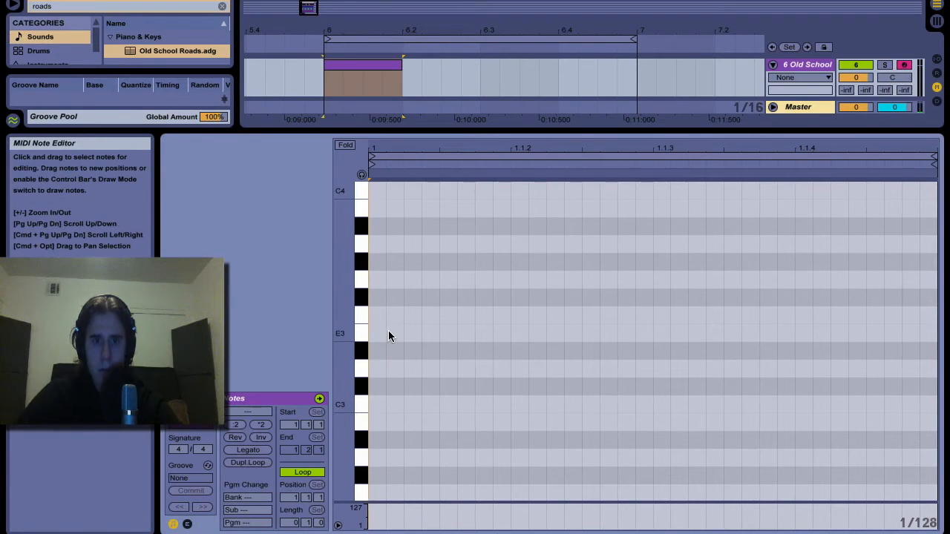
pyautogui.doubleClick(375, 244)
pyautogui.press('Down')
pyautogui.press('Down')
pyautogui.press('Down')
pyautogui.press('Down')
pyautogui.press('space')
pyautogui.press('space')
# - Duplicate the D#3 note and move the copy down to F#2 at the clip's start
pyautogui.press('super+d')
pyautogui.press('Down')
pyautogui.press('Left')
pyautogui.press('Down')
pyautogui.press('Down')
pyautogui.press('Down')
pyautogui.press('Down')
pyautogui.press('Down')
pyautogui.press('Down')
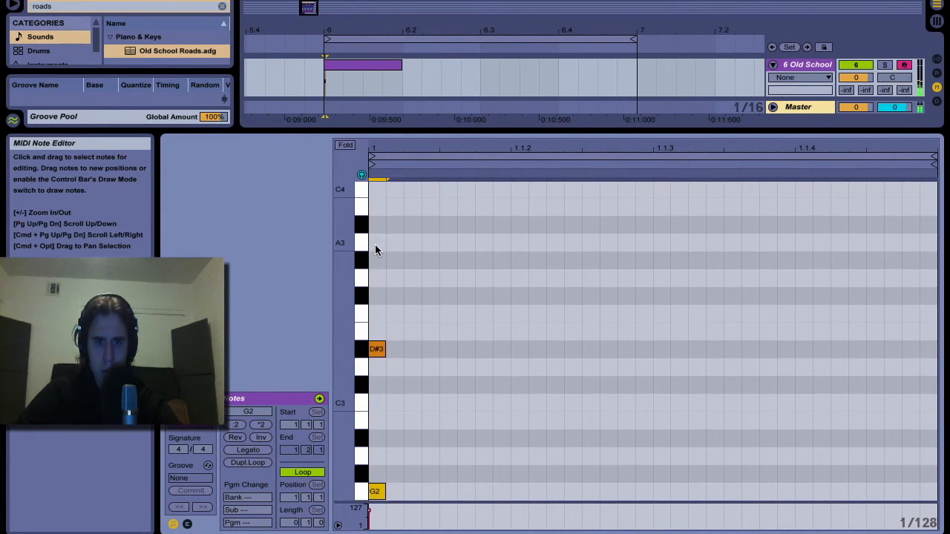
# - Complete the chord with another copy of the note at B2, aligned with the other two
pyautogui.press('super+d')
pyautogui.press('Up')
pyautogui.press('Up')
pyautogui.press('Up')
pyautogui.press('Left')
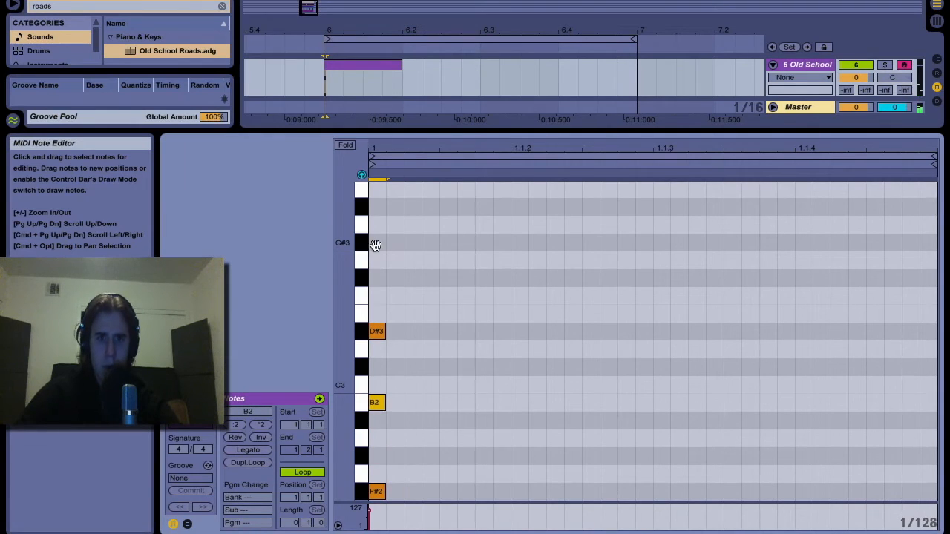
# - Lengthen all three chord notes so they fill the one-beat clip, using a 1/32 grid
pyautogui.press('super+a')
pyautogui.press('super+2')
pyautogui.press('super+2')
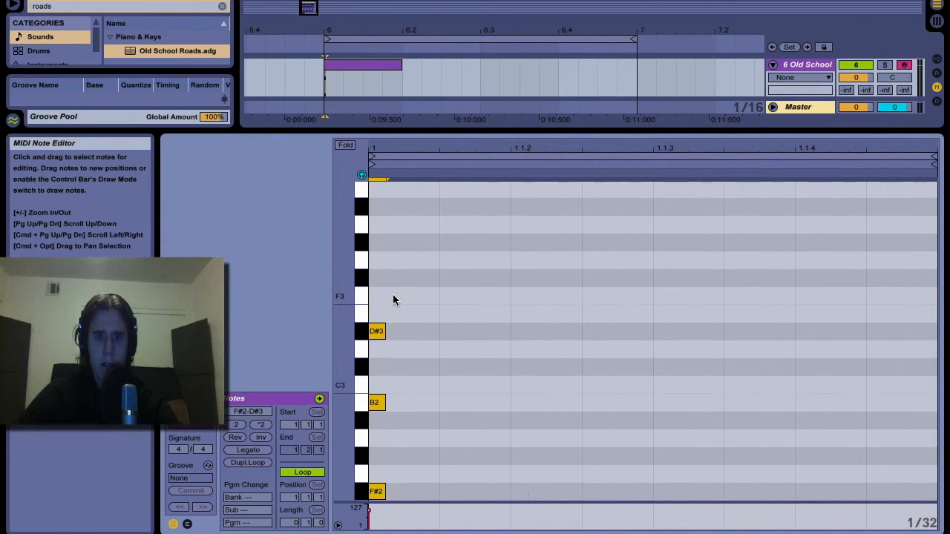
pyautogui.hotkey('shift', 'Right')
pyautogui.hotkey('shift', 'Right')
pyautogui.hotkey('shift', 'Right')
pyautogui.hotkey('shift', 'Right')
pyautogui.hotkey('shift', 'Right')
pyautogui.hotkey('shift', 'Right')
pyautogui.hotkey('shift', 'Right')
pyautogui.hotkey('shift', 'Right')
pyautogui.press('alt+super+l')
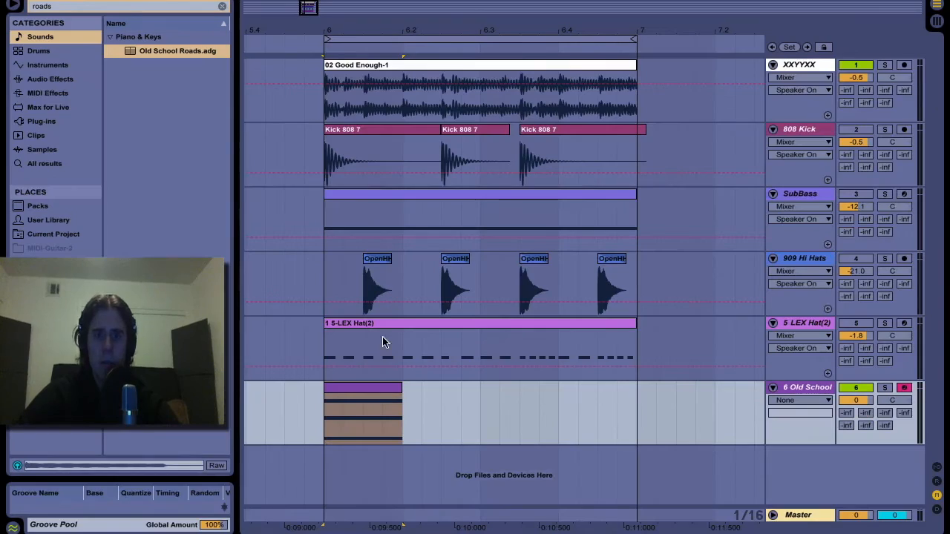
# - Extend the Old School Roads clip to bar 7 and consolidate it into a full-bar clip
pyautogui.moveTo(395, 383); pyautogui.dragTo(632, 377)
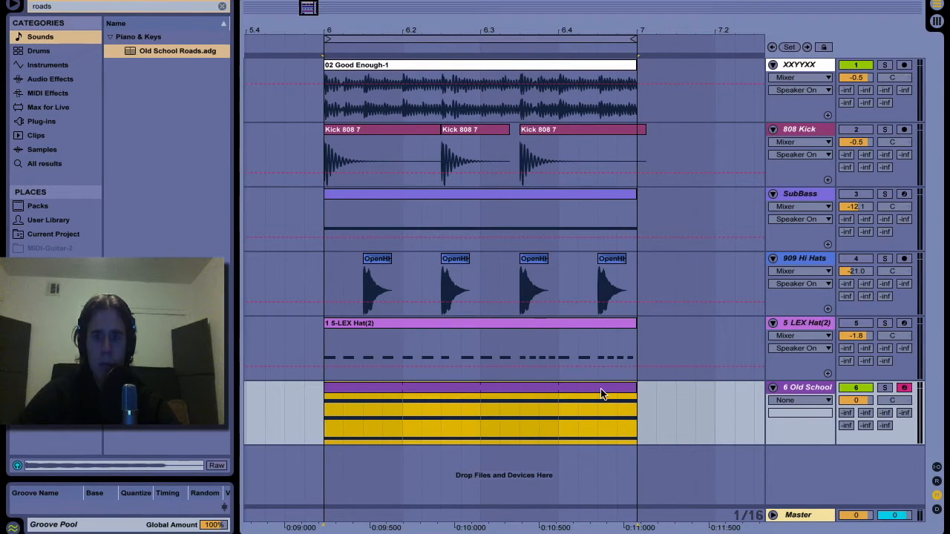
pyautogui.press('super+k')
pyautogui.press('super+k')
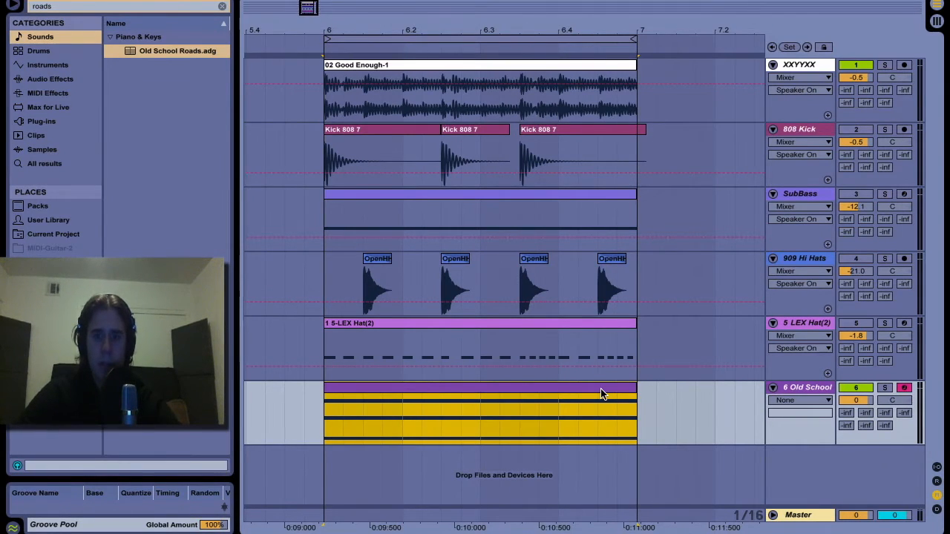
# - Lengthen the clip's first chord so its notes sustain across the whole bar, and play the loop with the reference
pyautogui.doubleClick(601, 389)
pyautogui.moveTo(425, 416); pyautogui.dragTo(417, 113)
pyautogui.hotkey('shift', 'Right')
pyautogui.hotkey('shift', 'Right')
pyautogui.hotkey('shift', 'Right')
pyautogui.hotkey('shift', 'Right')
pyautogui.hotkey('shift', 'Right')
pyautogui.hotkey('shift', 'Right')
pyautogui.press('super+alt+l')
pyautogui.press('space')
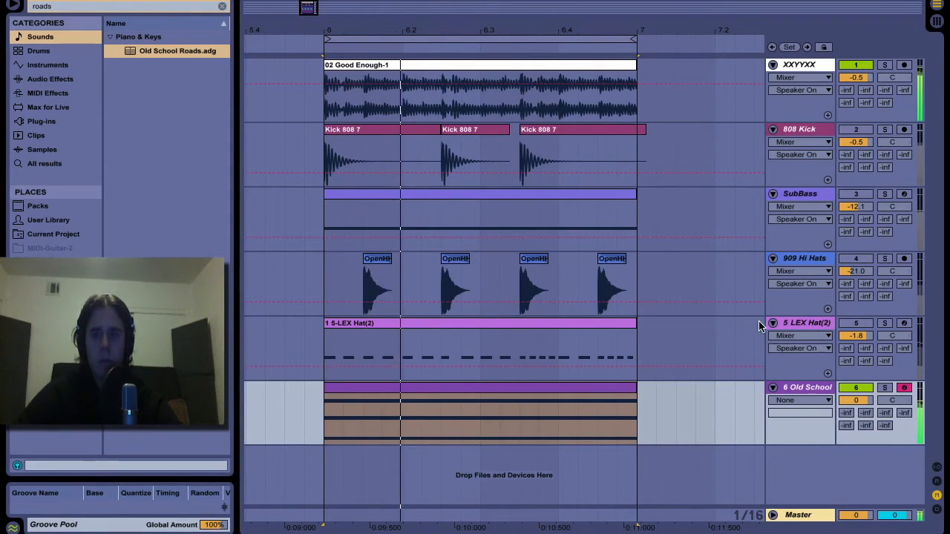
# - Map the Q key to the Old School track's activator switch and set the track's volume to -10.2 dB
pyautogui.click(857, 403)
pyautogui.press('super+k')
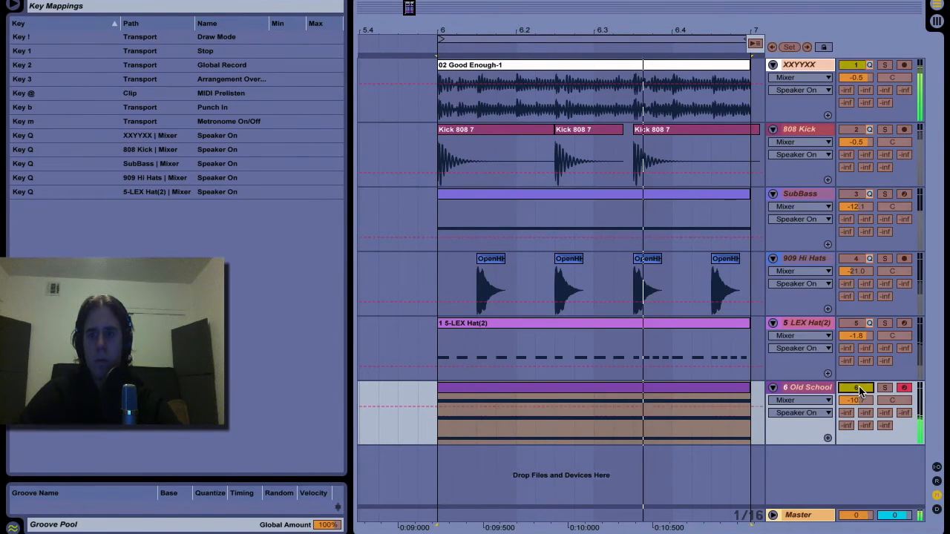
pyautogui.press('q')
pyautogui.press('super+k')
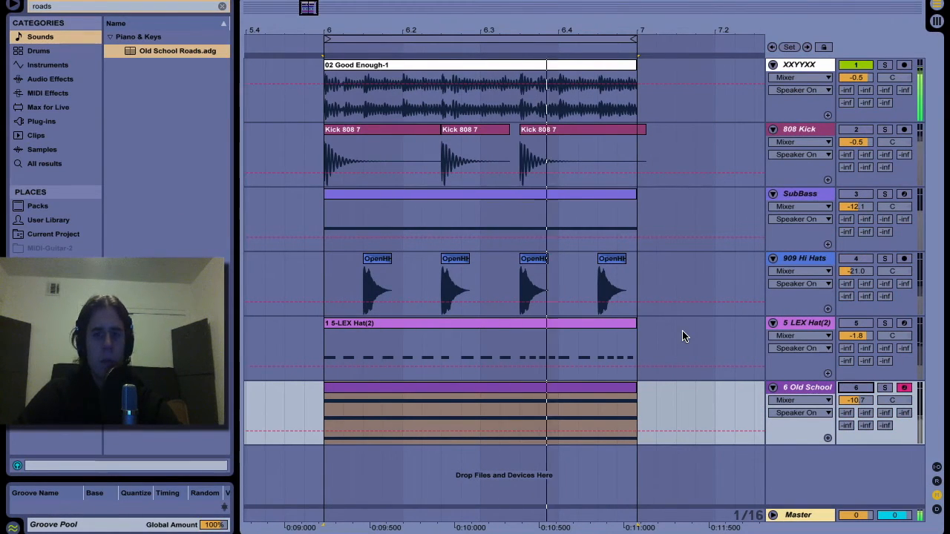
pyautogui.press('q')
pyautogui.moveTo(856, 400); pyautogui.dragTo(855, 398)
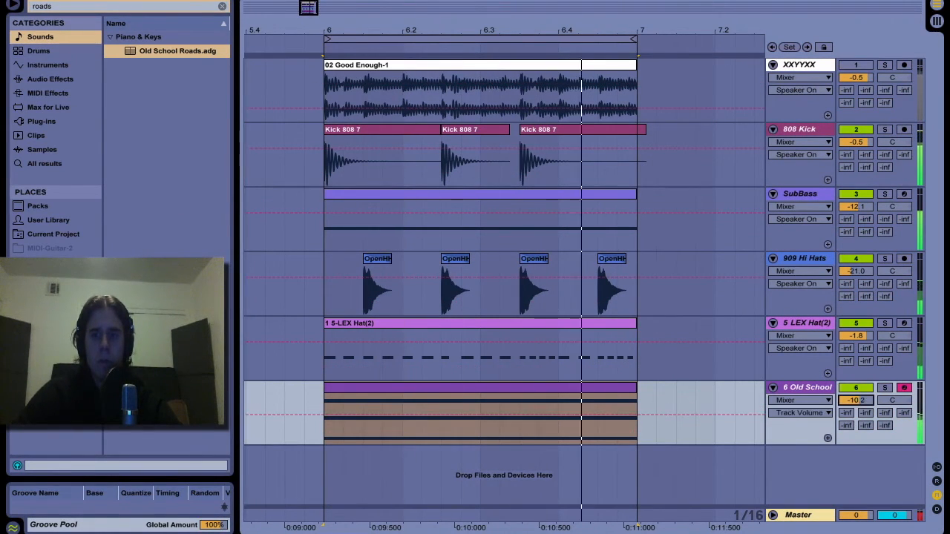
# - Clear the browser search and add the Reverb audio effect to the Old School track's device chain
pyautogui.doubleClick(813, 392)
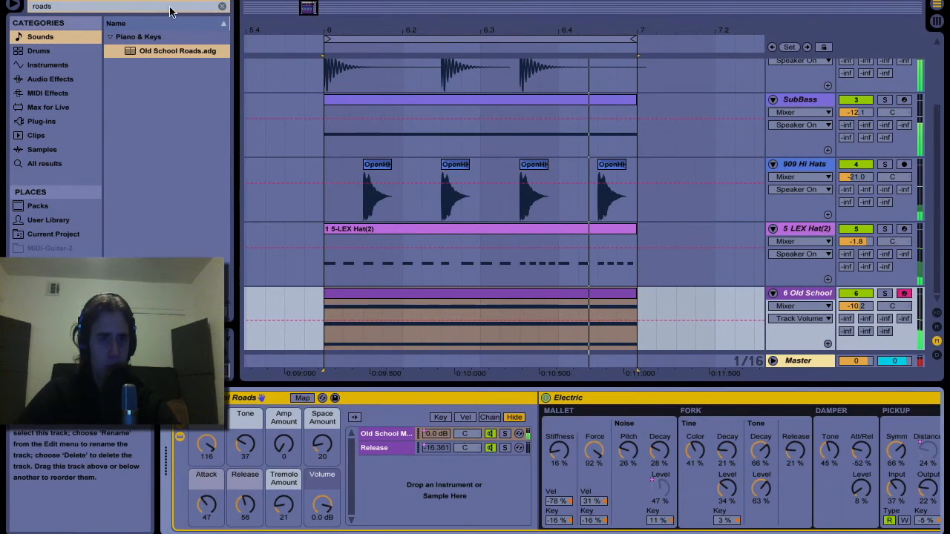
pyautogui.click(222, 6)
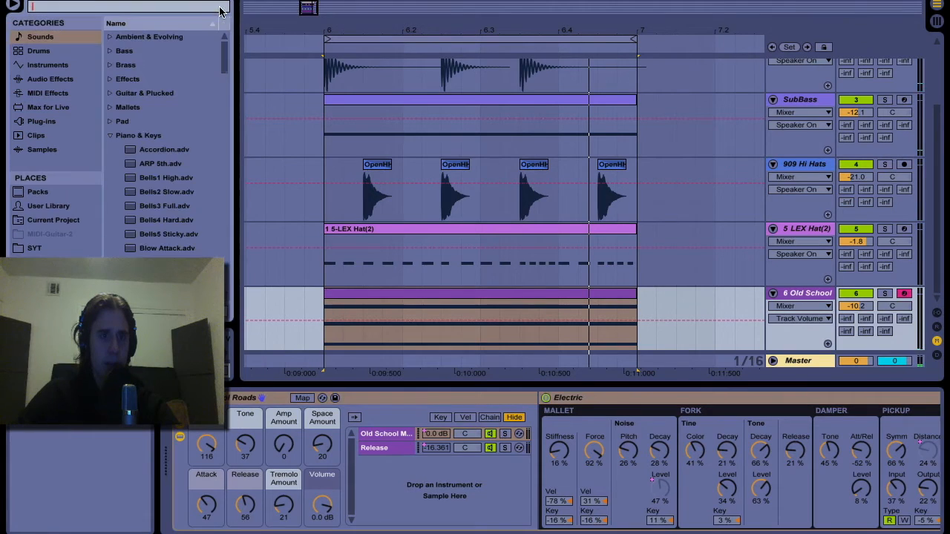
pyautogui.click(43, 78)
pyautogui.scroll(-5, 141, 148)
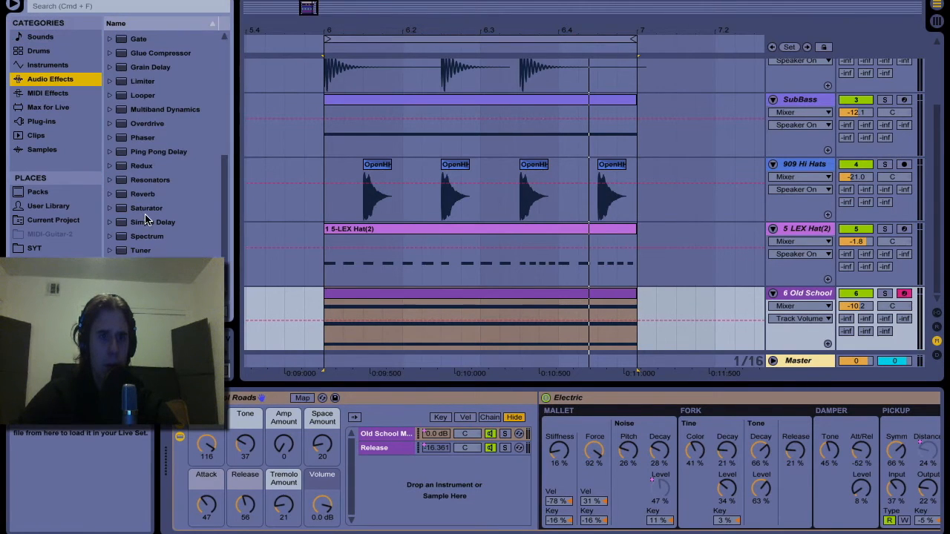
pyautogui.click(146, 193)
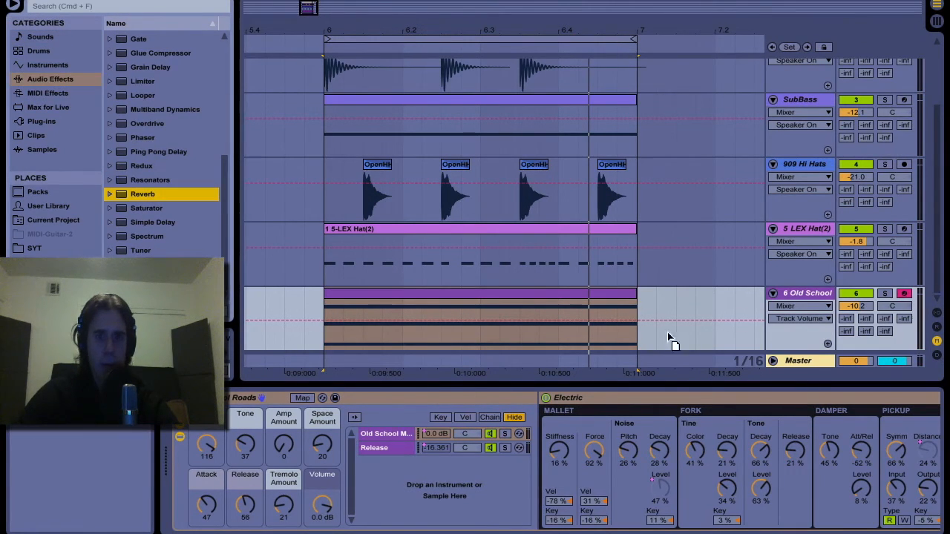
pyautogui.moveTo(830, 296); pyautogui.dragTo(828, 297)
# - Set the Reverb's Decay Time to 1.68 s and its Dry/Wet to 62 %
pyautogui.click(735, 408)
pyautogui.moveTo(697, 514)
pyautogui.mouseDown()
pyautogui.moveTo(697, 533)
pyautogui.moveTo(696, 495)
pyautogui.mouseUp()
pyautogui.moveTo(840, 511); pyautogui.dragTo(840, 505)
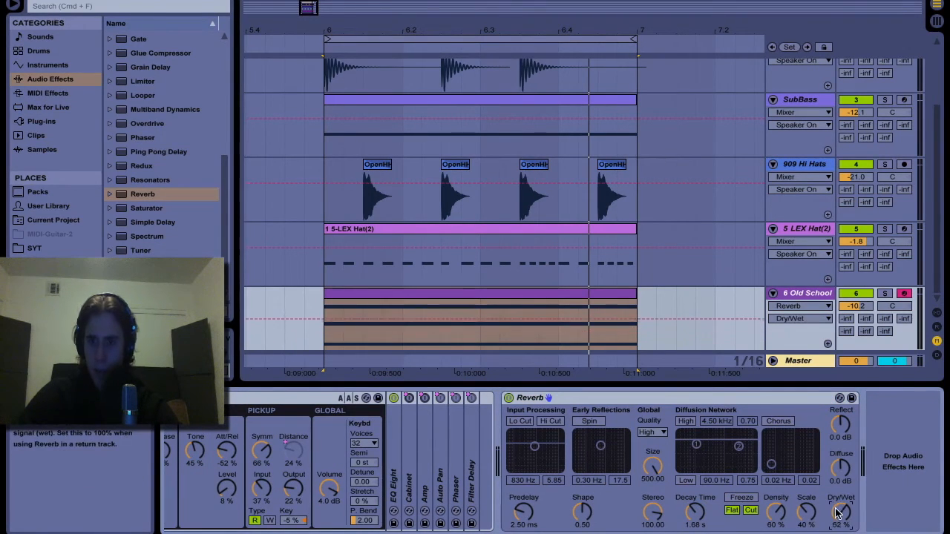
# - Play the loop with the reverb on the Old School track and compare it with the reference track
pyautogui.click(309, 304)
pyautogui.press('space')
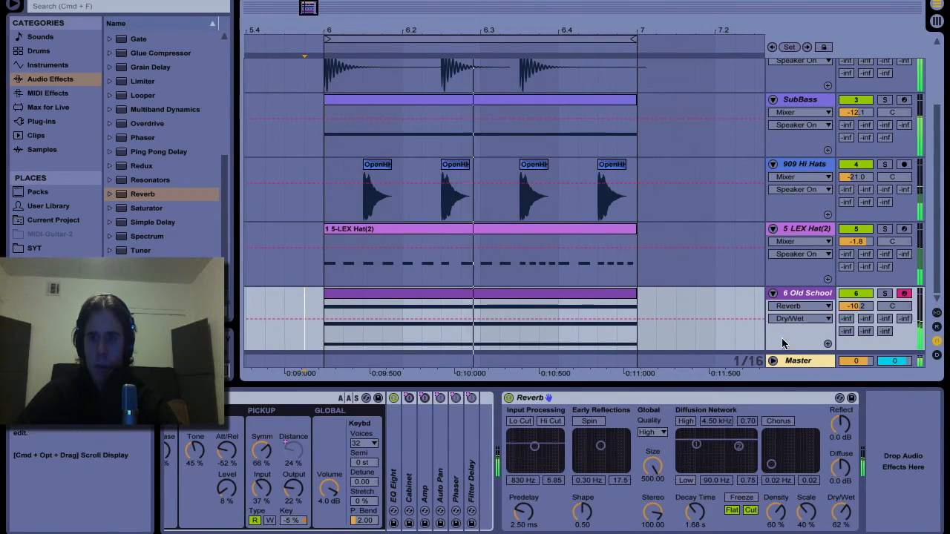
pyautogui.click(857, 294)
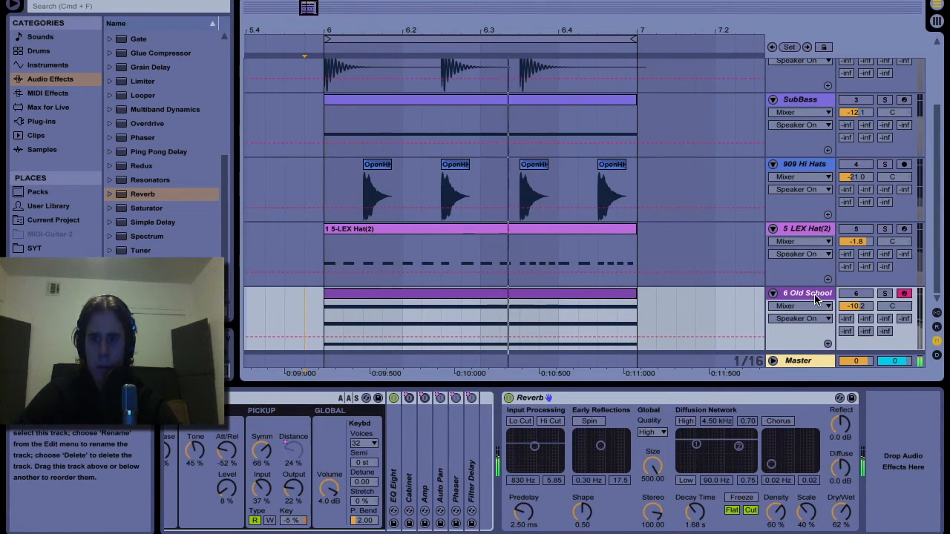
pyautogui.press('super+z')
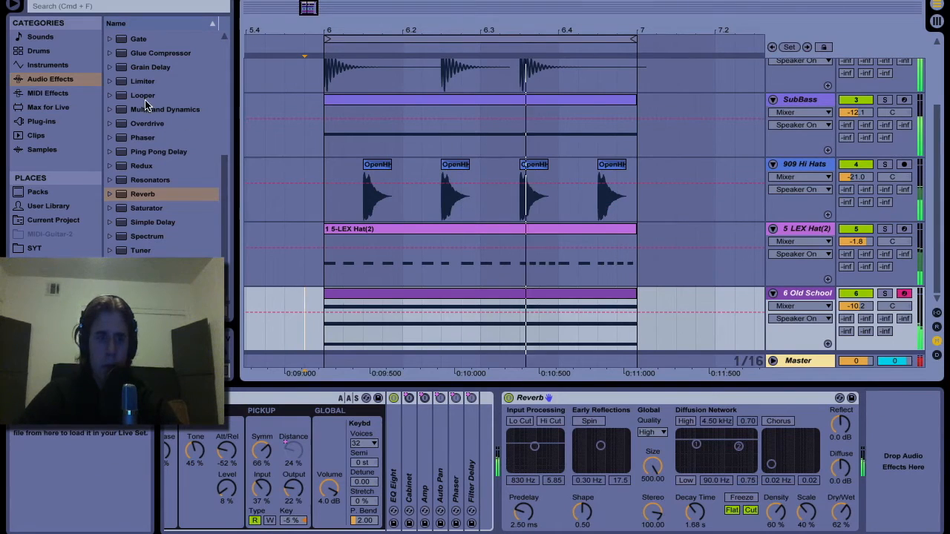
pyautogui.scroll(5, 145, 154)
pyautogui.scroll(3, 146, 155)
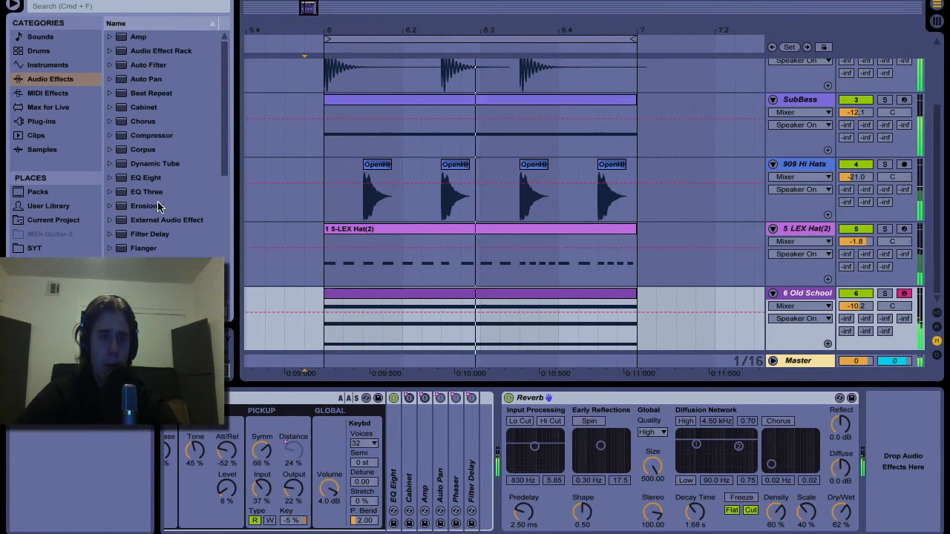
# - Adjust the velocities of the D#3, B2 and F#2 notes in the Old School clip and lower the track volume to -14.8 dB
pyautogui.click(495, 302)
pyautogui.doubleClick(496, 300)
pyautogui.moveTo(450, 226); pyautogui.dragTo(443, 126)
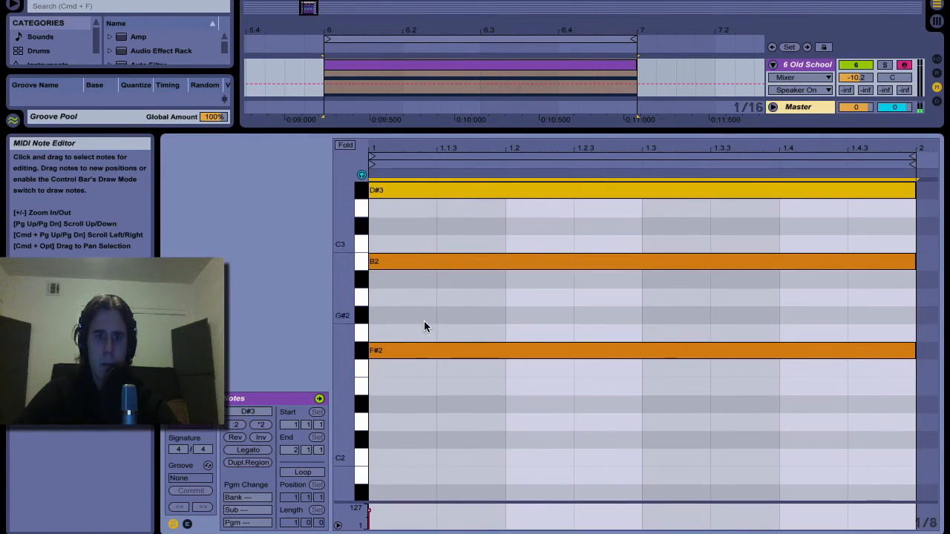
pyautogui.click(415, 355)
pyautogui.click(415, 262)
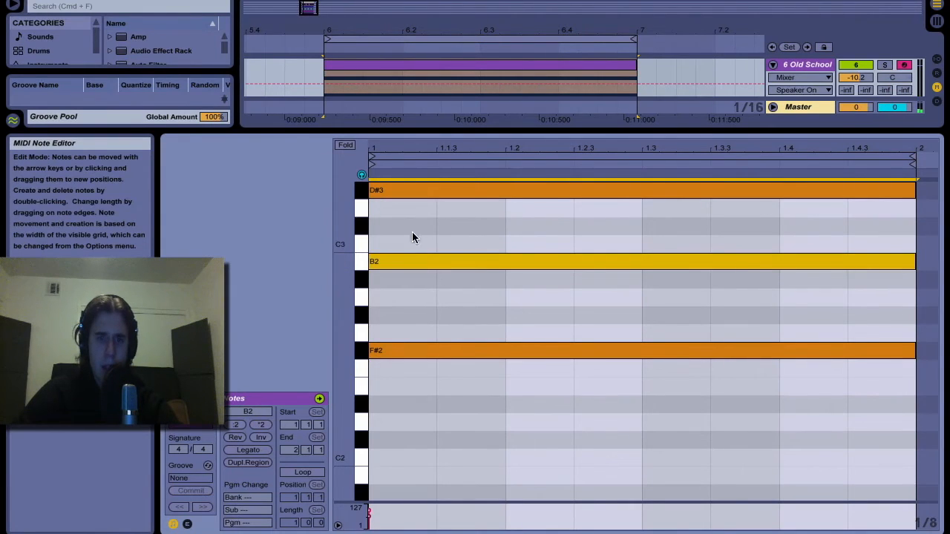
pyautogui.moveTo(408, 225)
pyautogui.mouseDown()
pyautogui.moveTo(400, 184)
pyautogui.moveTo(403, 210)
pyautogui.mouseUp()
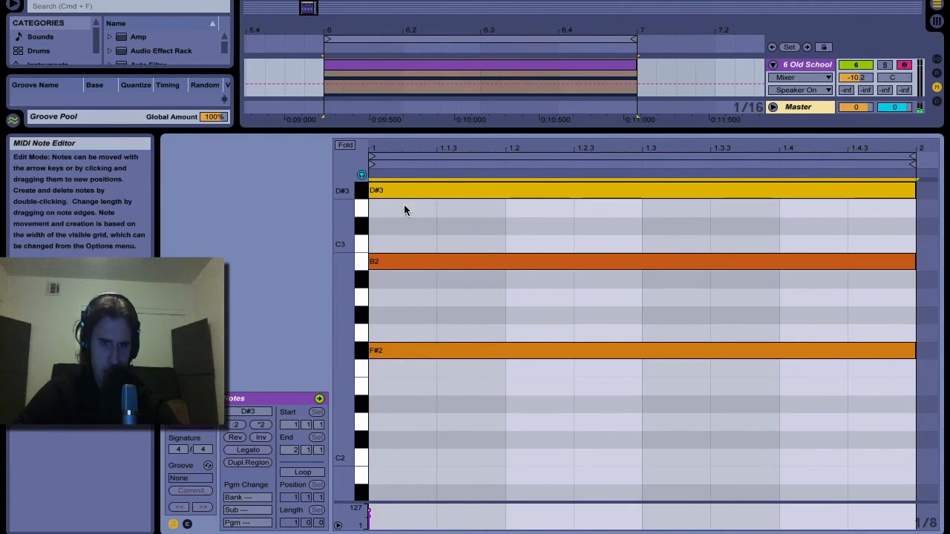
pyautogui.click(403, 261)
pyautogui.click(406, 350)
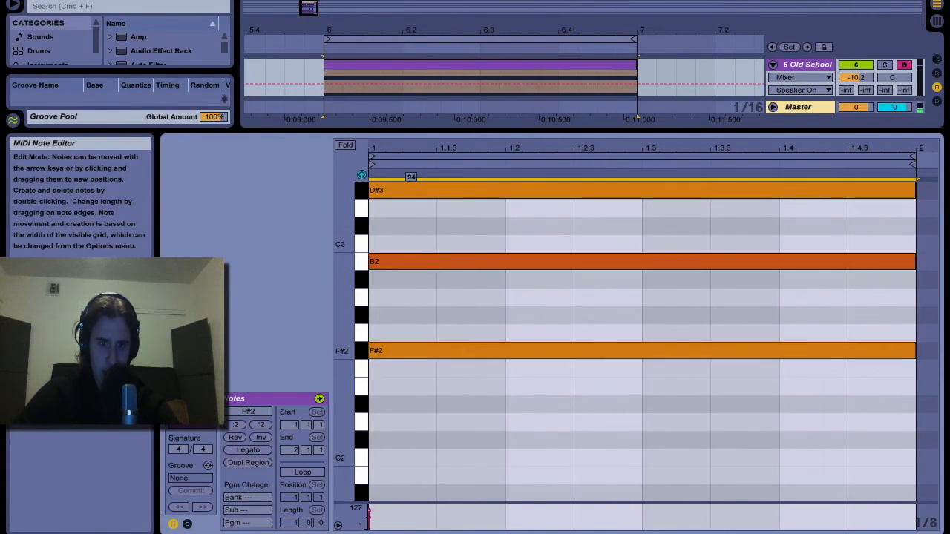
pyautogui.click(407, 190)
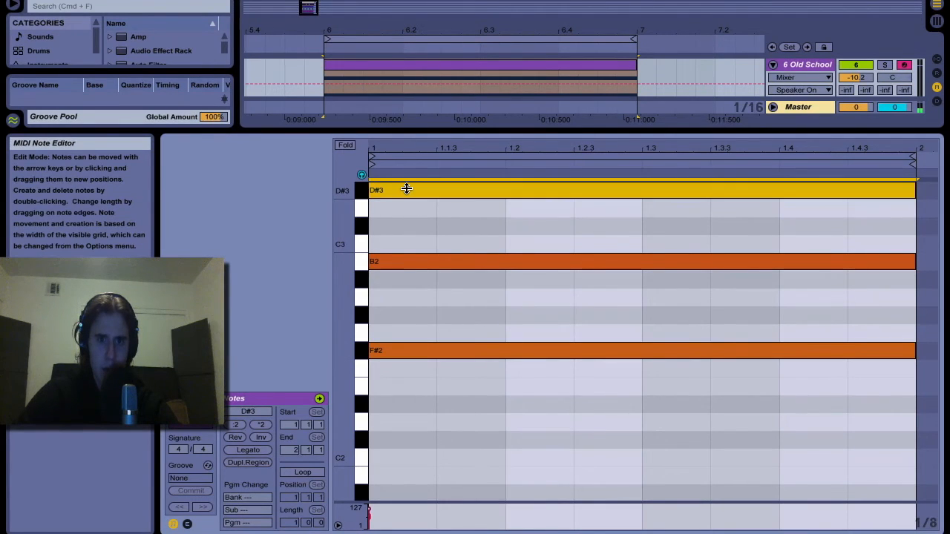
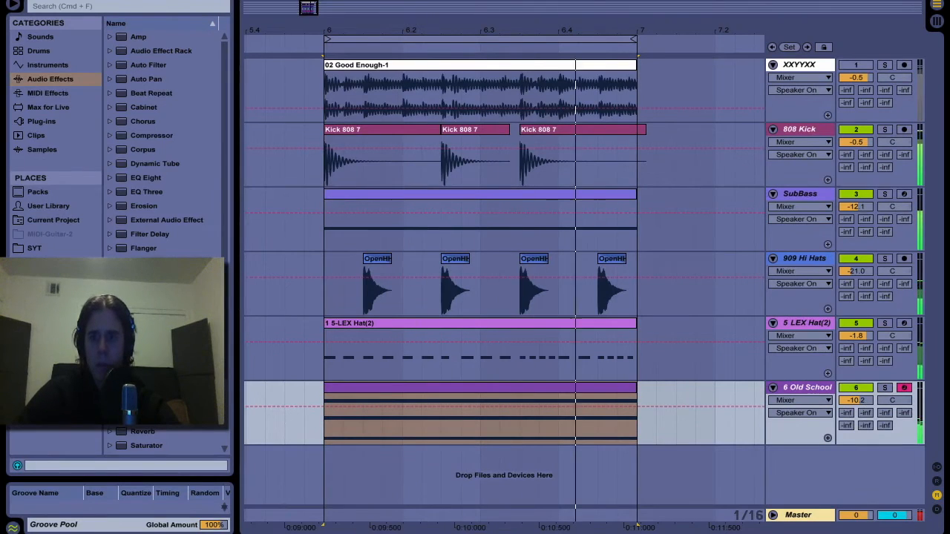
pyautogui.click(490, 388)
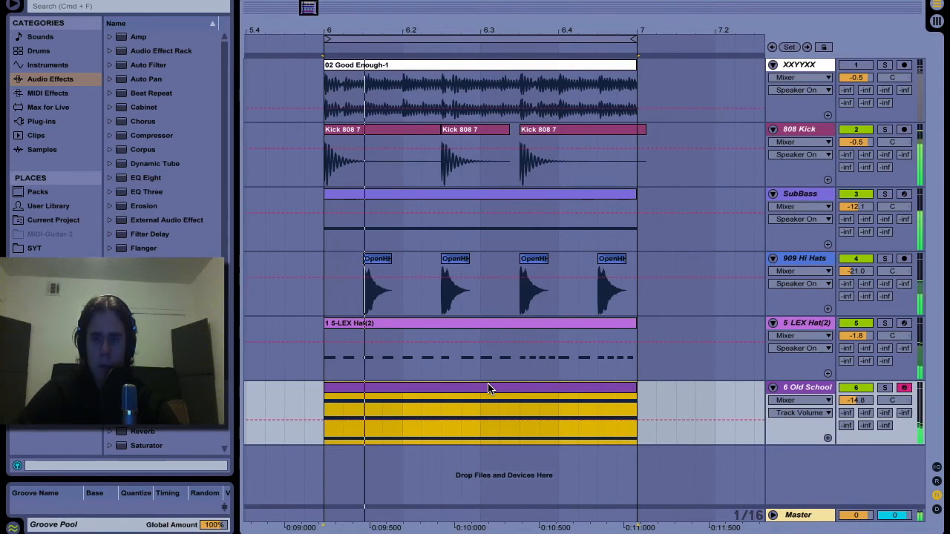
# - Fold the 808 Kick through Old School tracks and insert a new audio track below them
pyautogui.click(807, 388)
pyautogui.keyDown('shift'); pyautogui.click(786, 129); pyautogui.keyUp('shift')
pyautogui.click(773, 129)
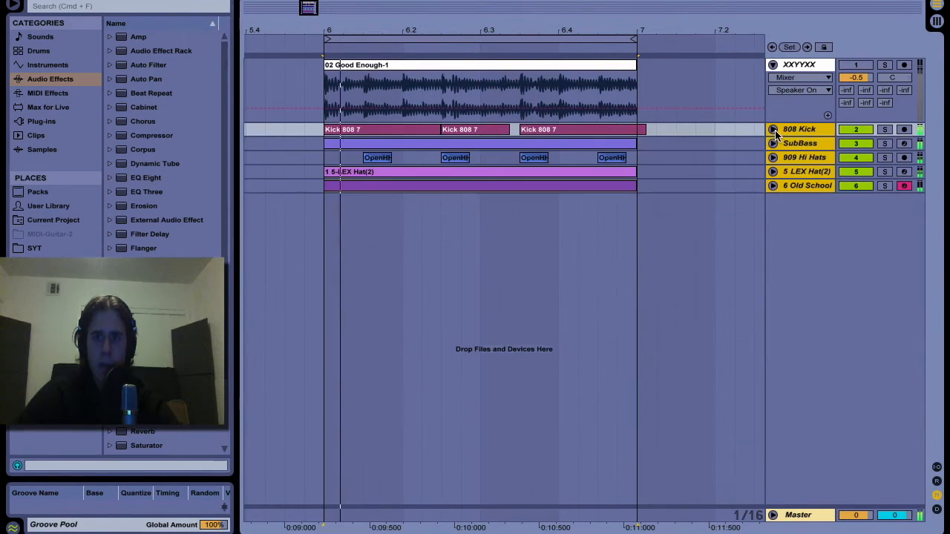
pyautogui.click(716, 144)
pyautogui.click(805, 185)
pyautogui.press('super+t')
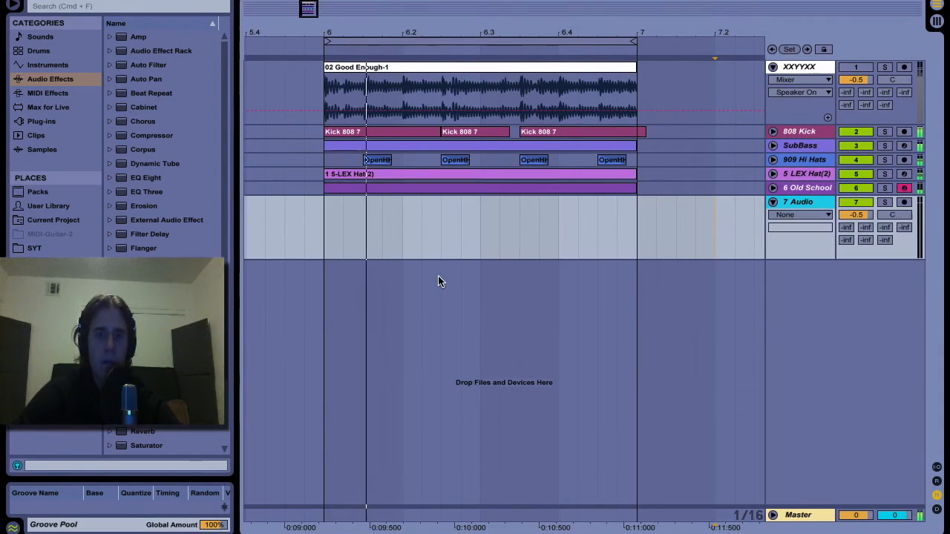
# - Collapse the Lex Luger hi-hat folder and search the User Library for 808
pyautogui.click(48, 205)
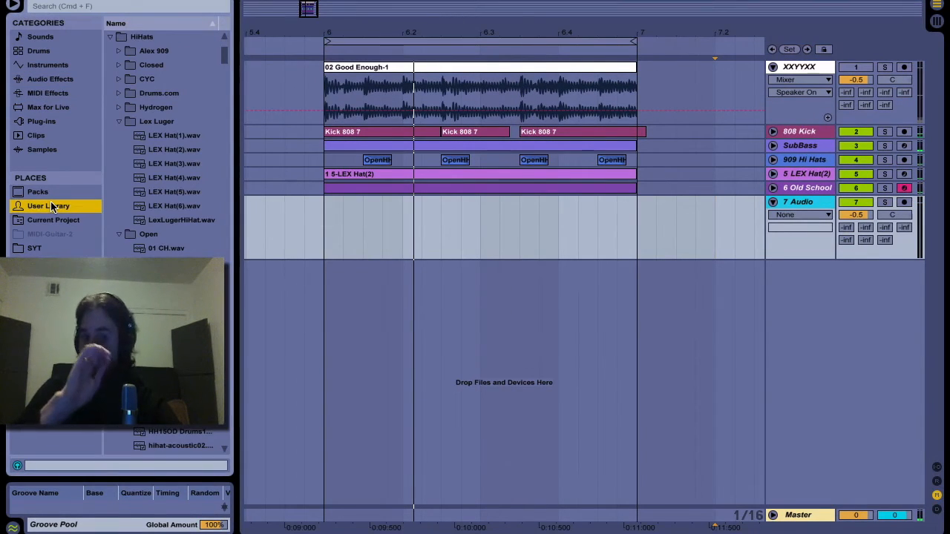
pyautogui.click(120, 122)
pyautogui.scroll(5, 122, 110)
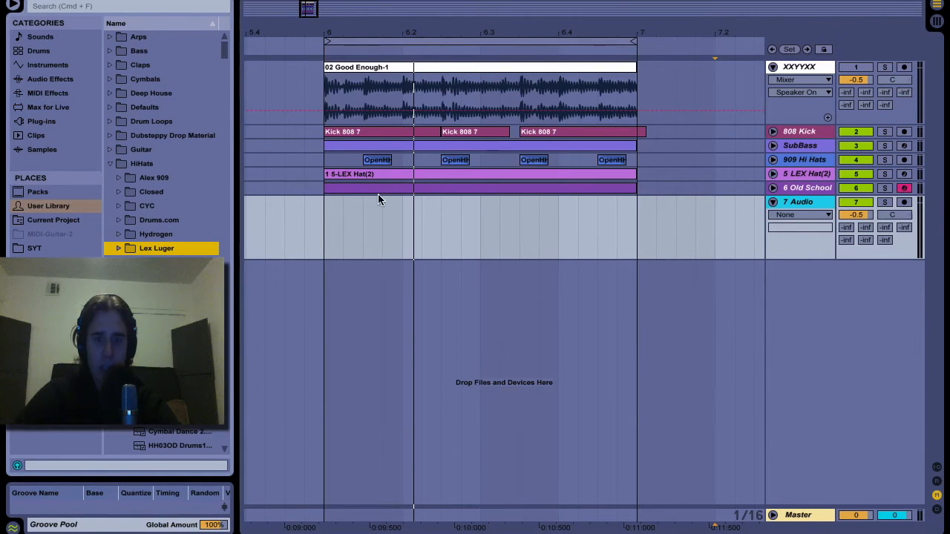
pyautogui.click(383, 219)
pyautogui.click(96, 7)
pyautogui.write('808')
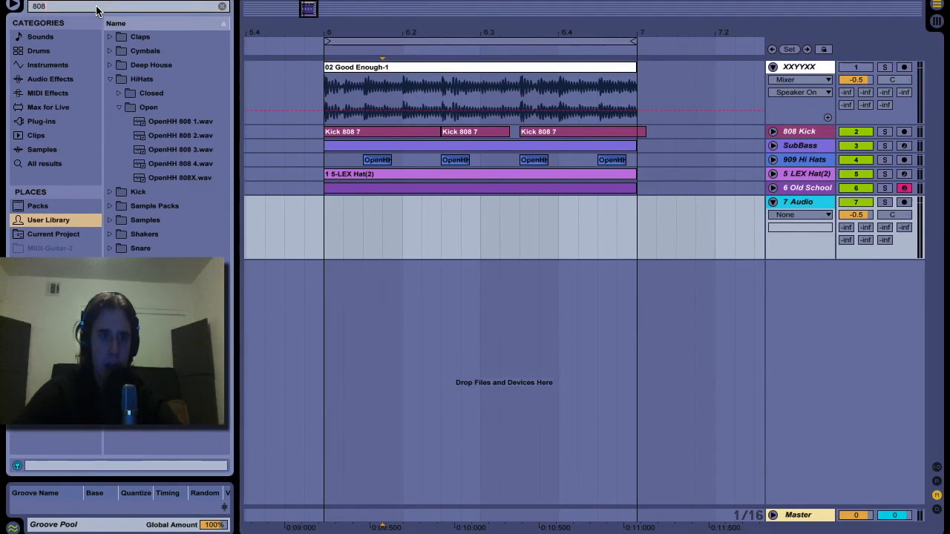
# - Open the Battery folder inside Claps and audition its 808 clap samples against the reference track
pyautogui.click(118, 107)
pyautogui.click(109, 38)
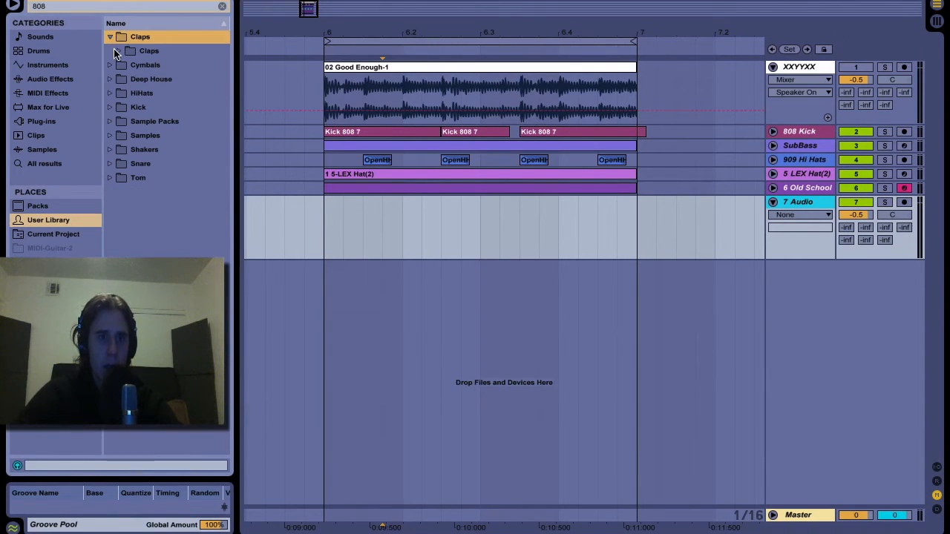
pyautogui.click(120, 51)
pyautogui.click(129, 66)
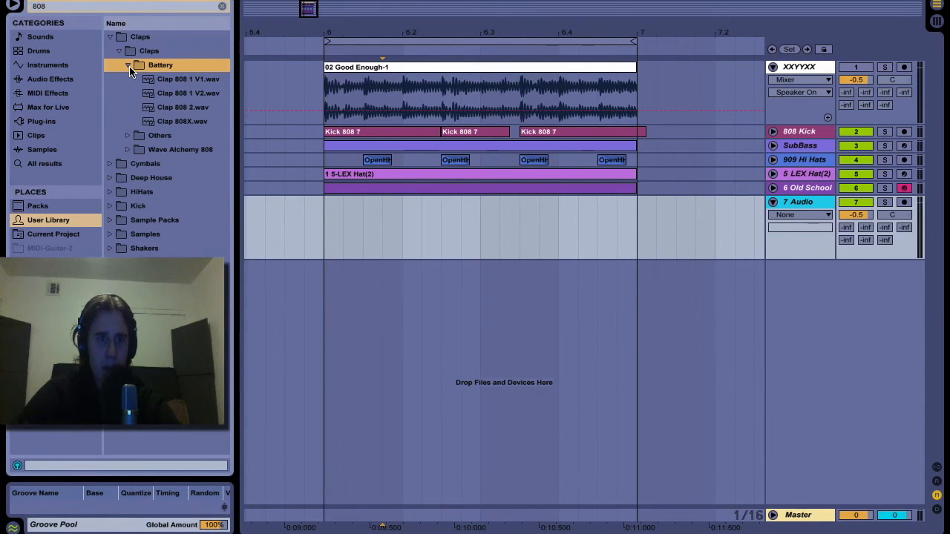
pyautogui.click(166, 121)
pyautogui.press('Up')
pyautogui.press('Up')
pyautogui.press('Up')
pyautogui.press('space')
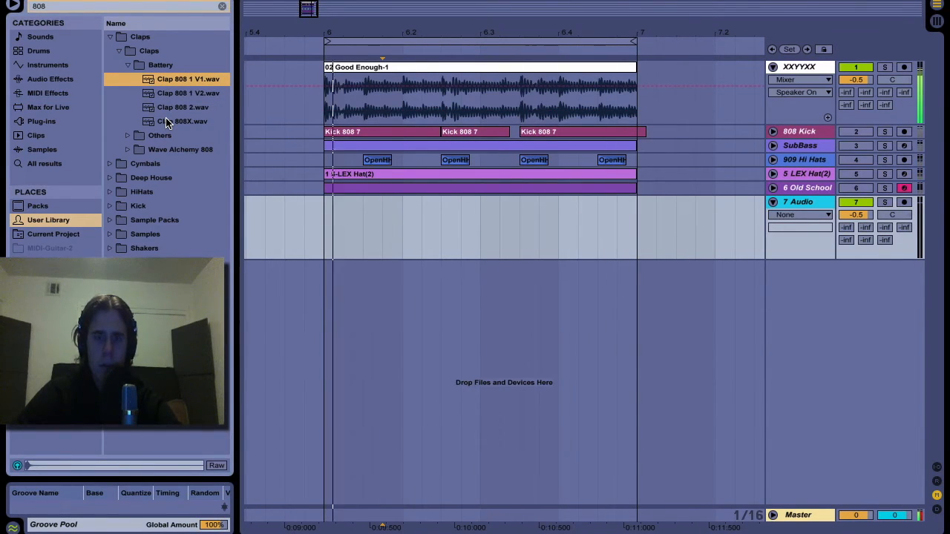
pyautogui.press('Down')
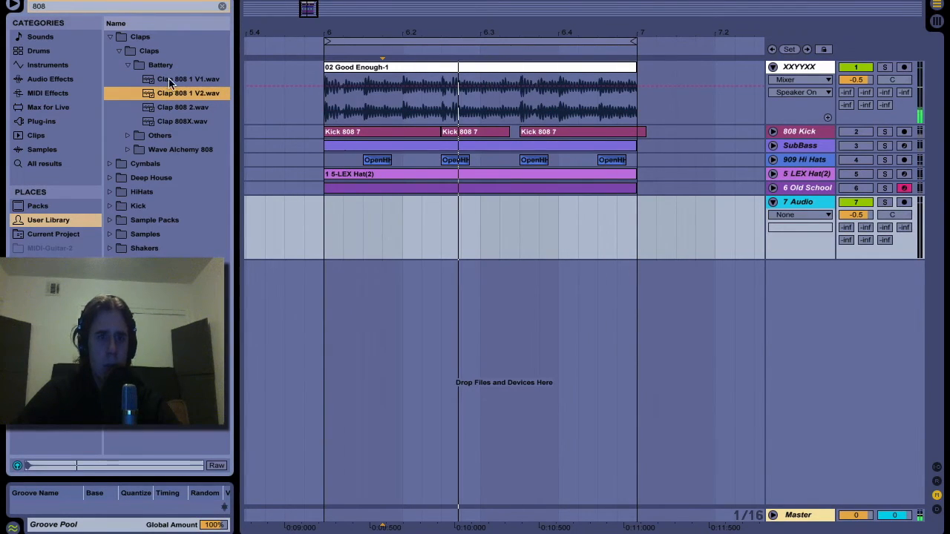
# - Open the Wave Alchemy 808 folder and audition its 808tape clap samples one after another
pyautogui.click(130, 149)
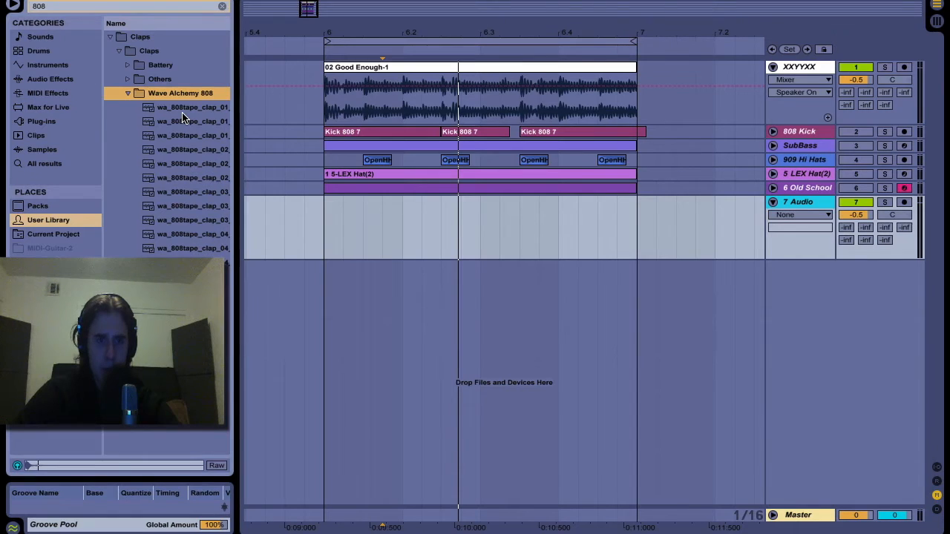
pyautogui.press('Down')
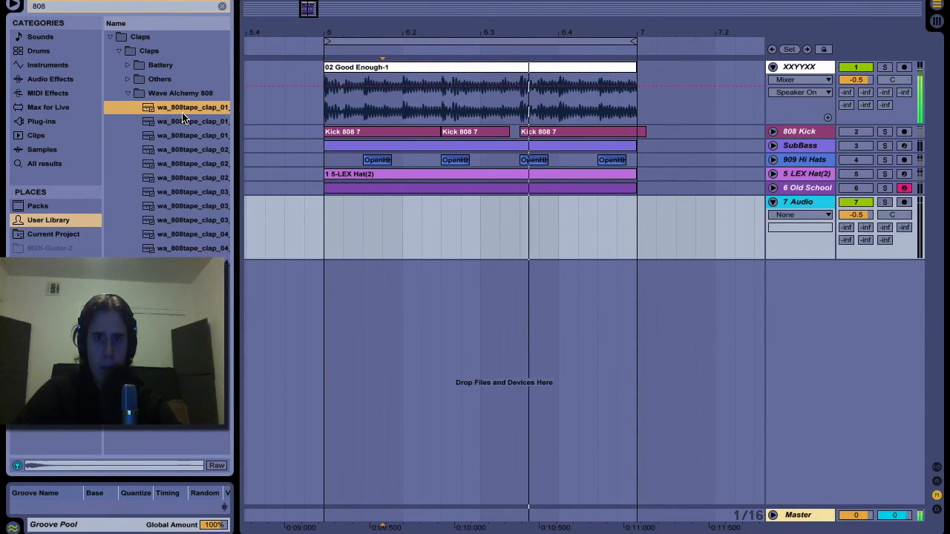
pyautogui.press('Down')
pyautogui.press('Up')
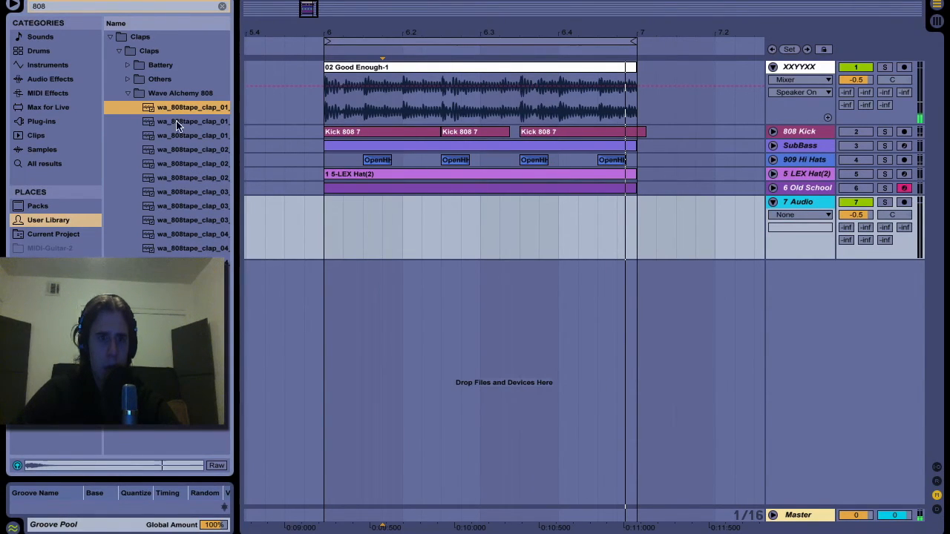
pyautogui.press('Down')
pyautogui.press('Down')
pyautogui.press('Down')
pyautogui.press('Down')
pyautogui.press('Down')
pyautogui.press('Down')
pyautogui.press('Down')
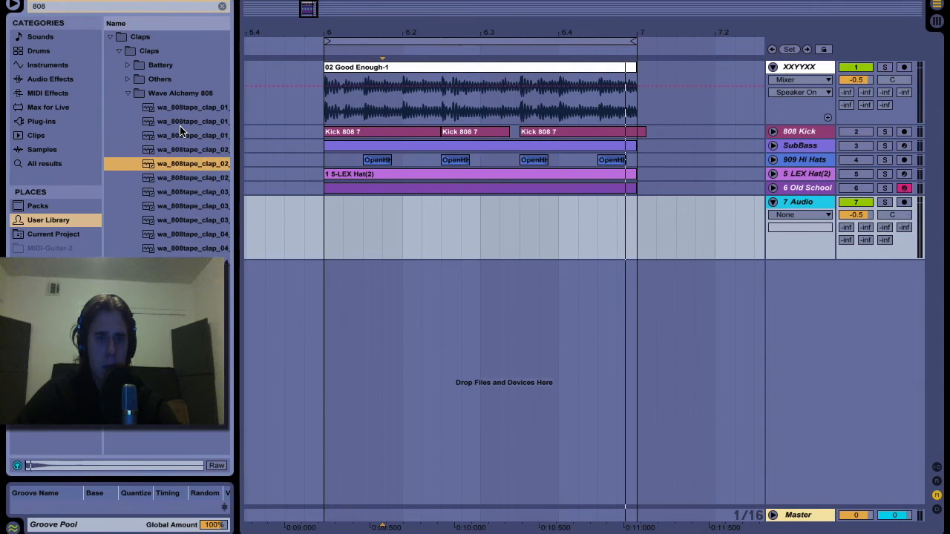
pyautogui.press('Down')
pyautogui.press('Down')
pyautogui.press('Down')
pyautogui.press('Down')
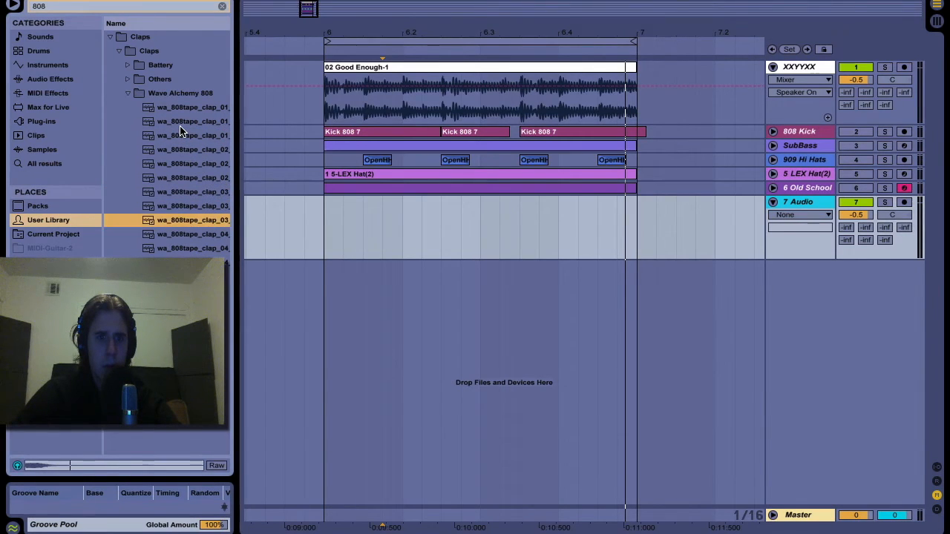
# - Place wa_808tape_clap_03_clean on the 7 Audio track at 6.2 and cut off its tail, leaving about three sixteenth notes
pyautogui.click(195, 180)
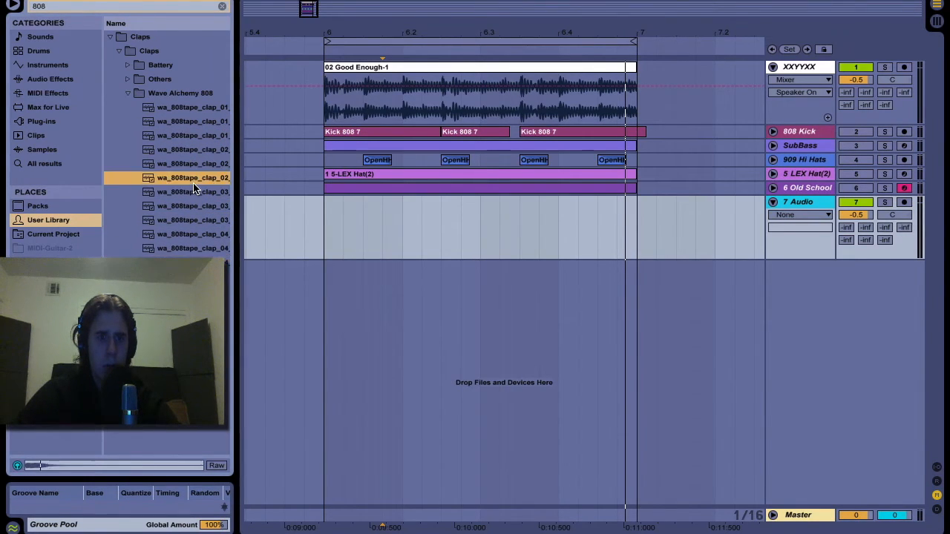
pyautogui.click(195, 191)
pyautogui.moveTo(179, 192); pyautogui.dragTo(410, 235)
pyautogui.moveTo(466, 227); pyautogui.dragTo(580, 234)
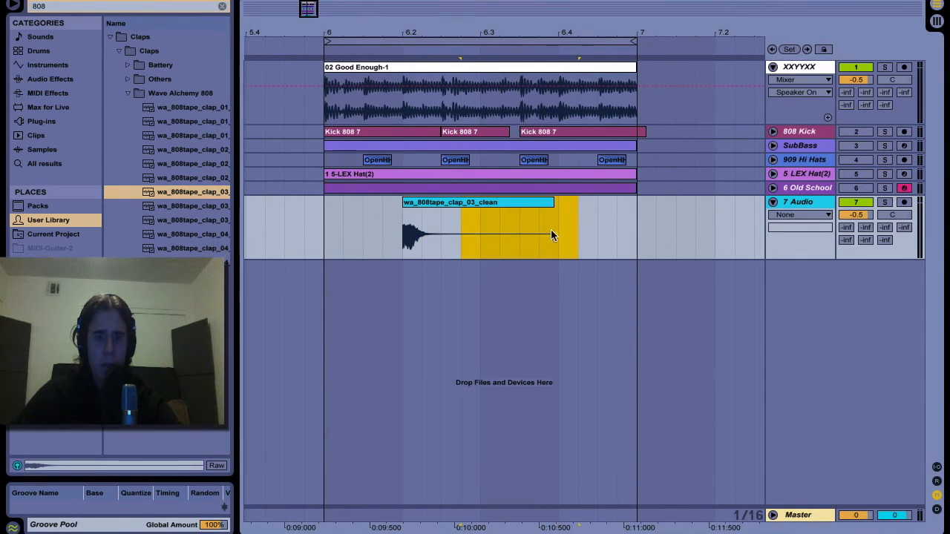
pyautogui.click(493, 202)
pyautogui.press('Delete')
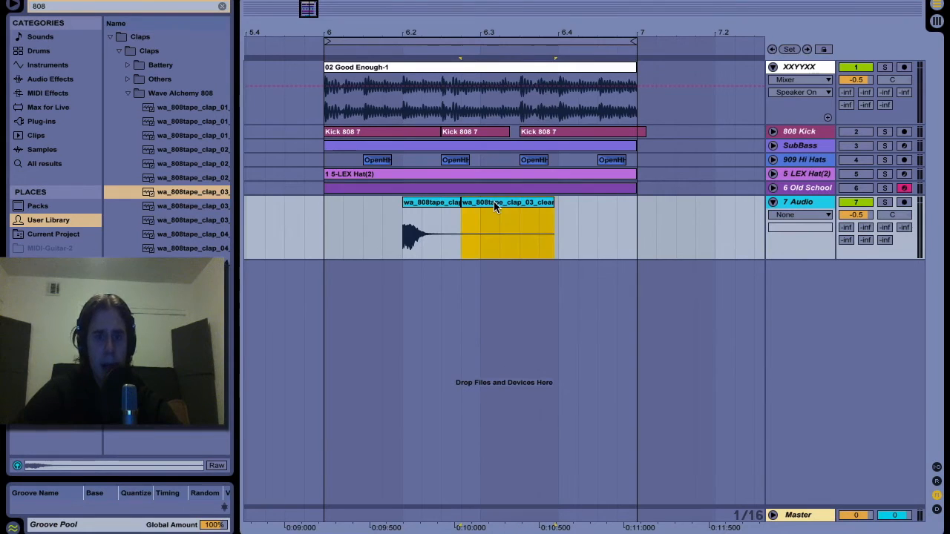
# - Duplicate the two-beat clap section to add a second clap at 6.4, and map the 7 Audio track's activator to key Q
pyautogui.moveTo(479, 217); pyautogui.dragTo(324, 218)
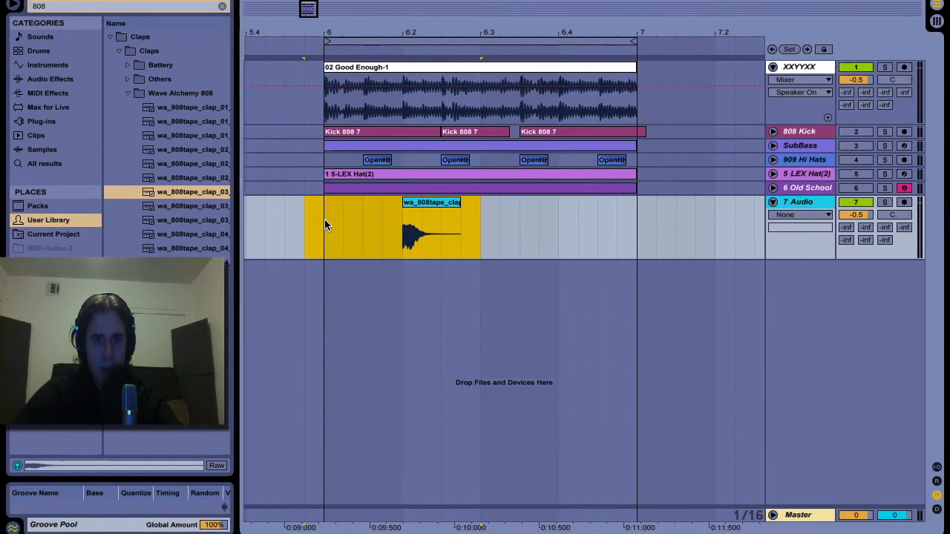
pyautogui.hotkey('ctrl', 'd')
pyautogui.hotkey('ctrl', 'k')
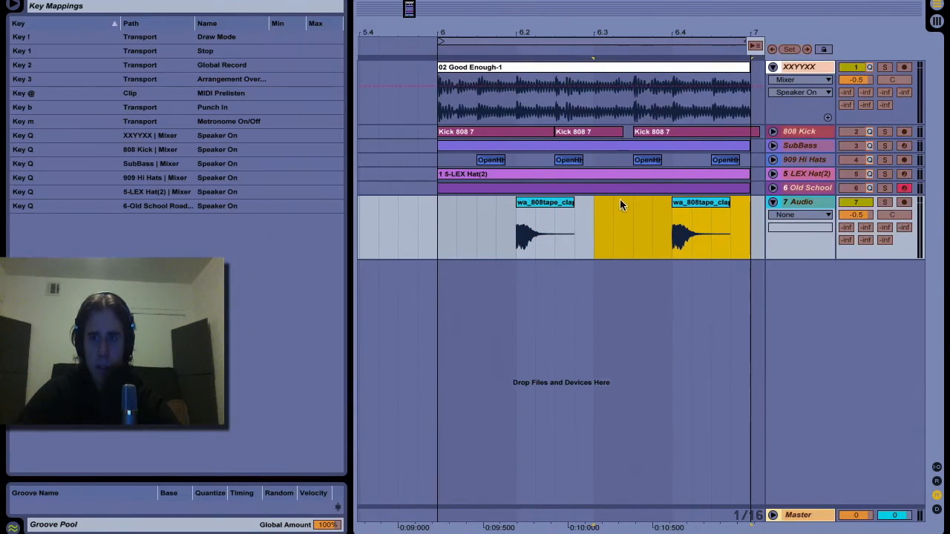
pyautogui.hotkey('ctrl', 'k')
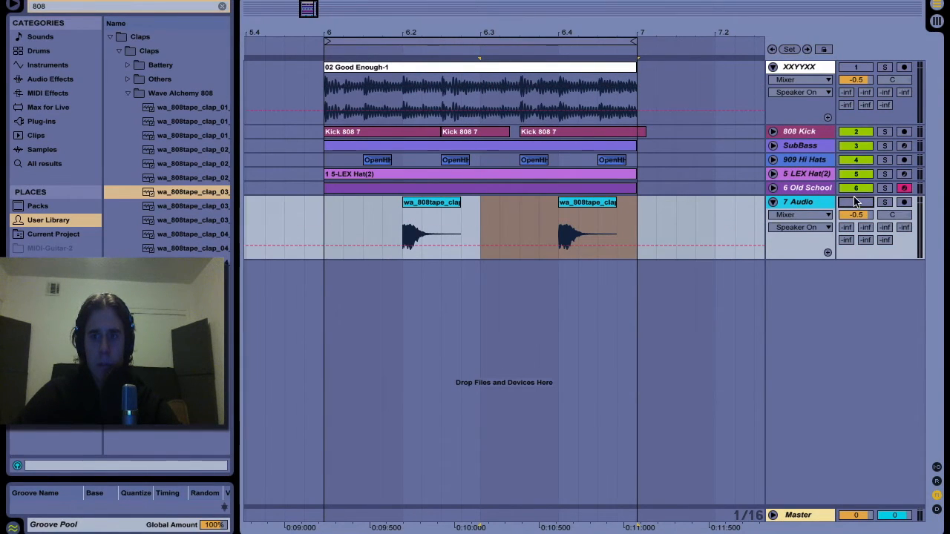
# - Play the loop from bar 6, compare the clap with the reference, and set the 7 Audio track's volume to -6.7
pyautogui.moveTo(526, 221); pyautogui.dragTo(351, 245)
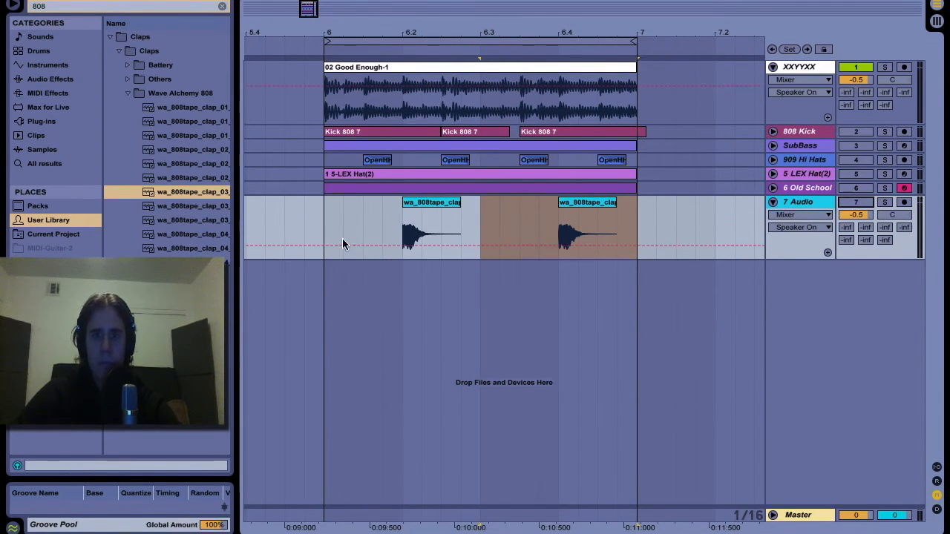
pyautogui.click(329, 239)
pyautogui.press('space')
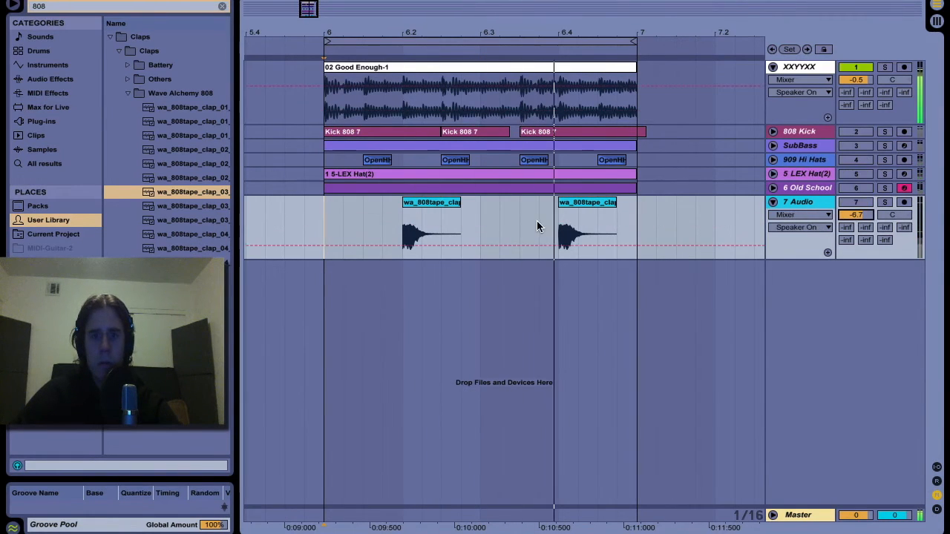
pyautogui.hotkey('ctrl', 'z')
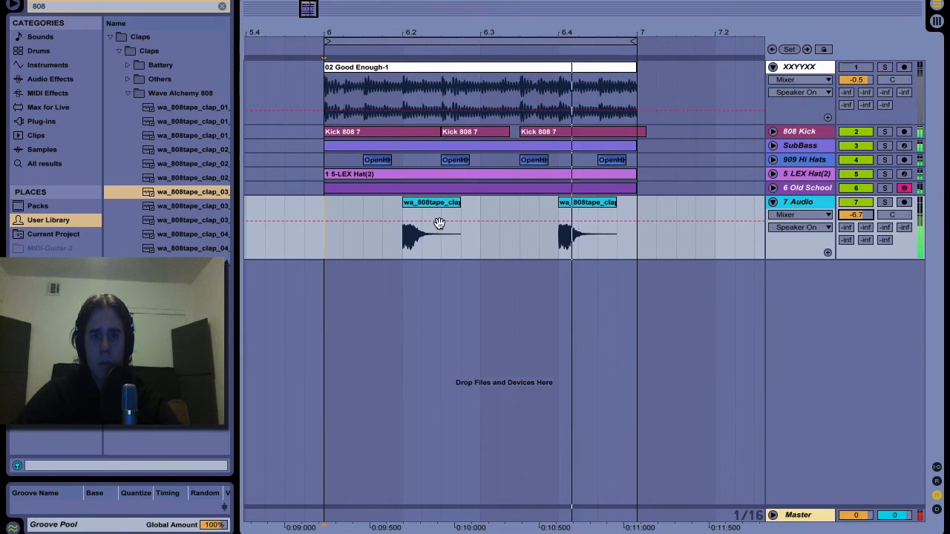
# - Give both clap clips a fade-out across their full length, copying the first half of the bar over the second
pyautogui.click(449, 202)
pyautogui.hotkey('ctrl', 'alt', 'f')
pyautogui.moveTo(458, 211); pyautogui.dragTo(404, 213)
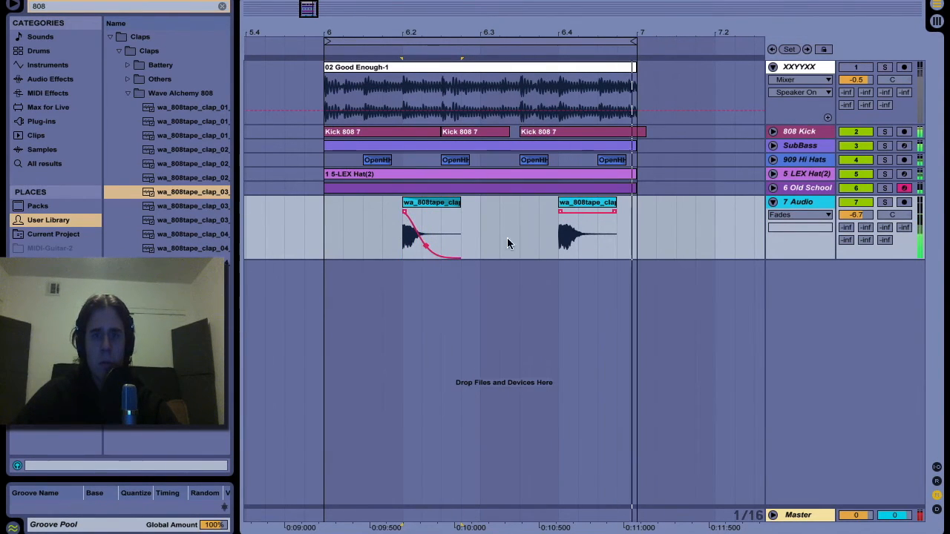
pyautogui.moveTo(614, 211); pyautogui.dragTo(560, 213)
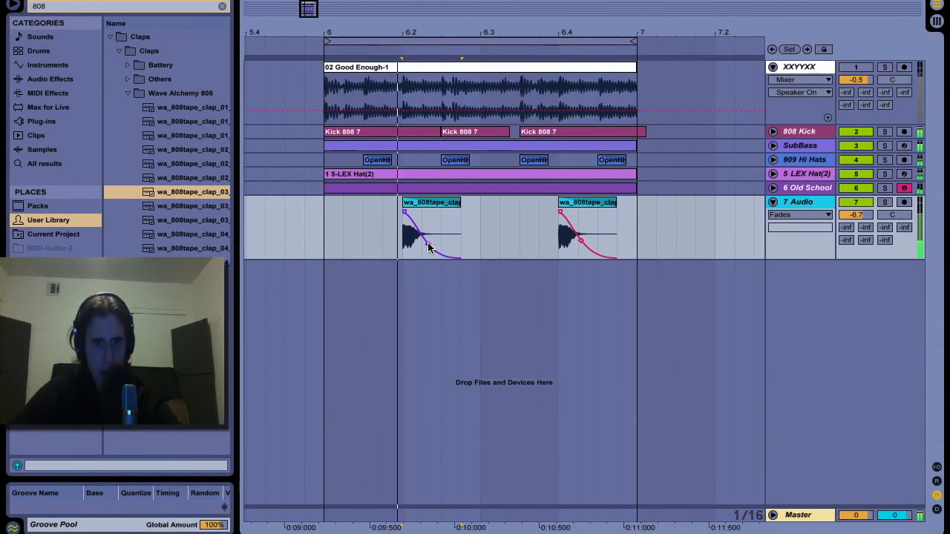
pyautogui.moveTo(481, 226); pyautogui.dragTo(342, 227)
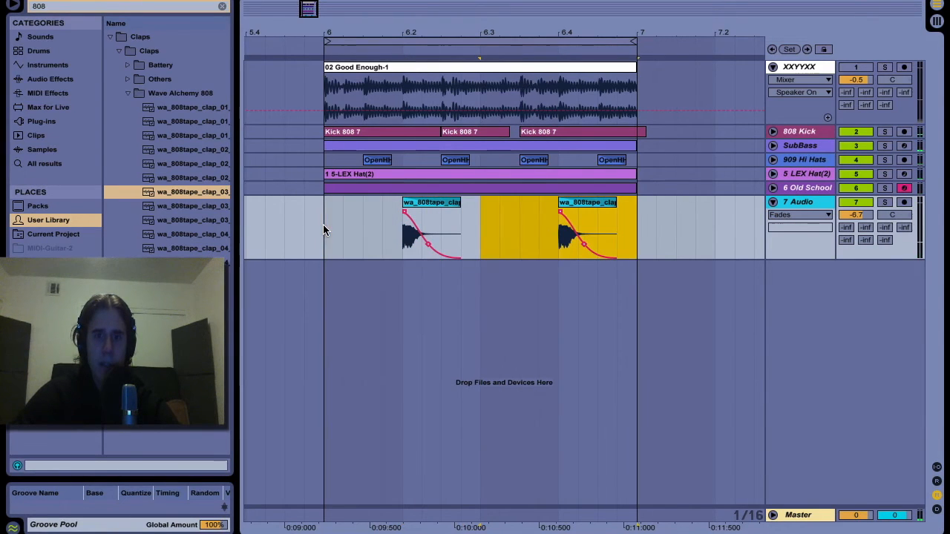
# - Insert a new audio track below the clap track and play the reference from bar 6
pyautogui.click(797, 207)
pyautogui.hotkey('ctrl', 't')
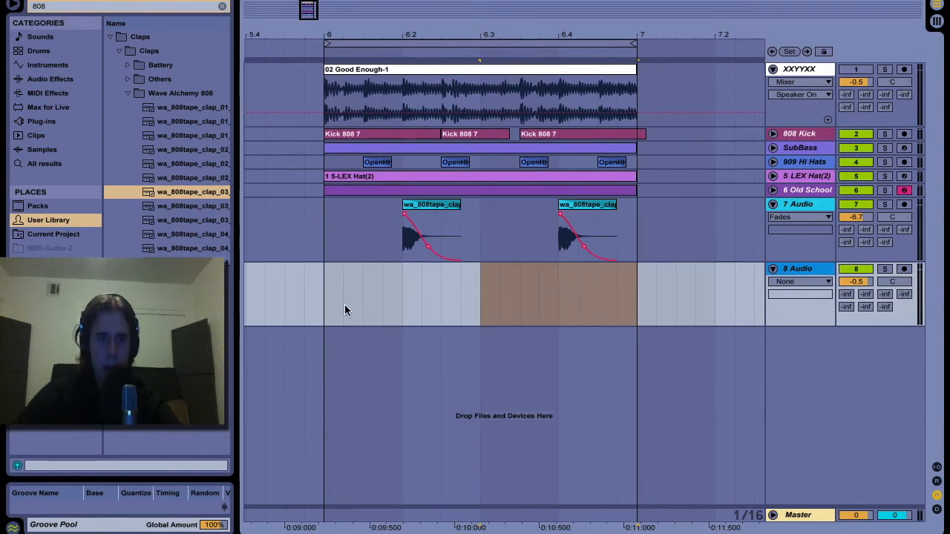
pyautogui.press('a')
pyautogui.click(320, 277)
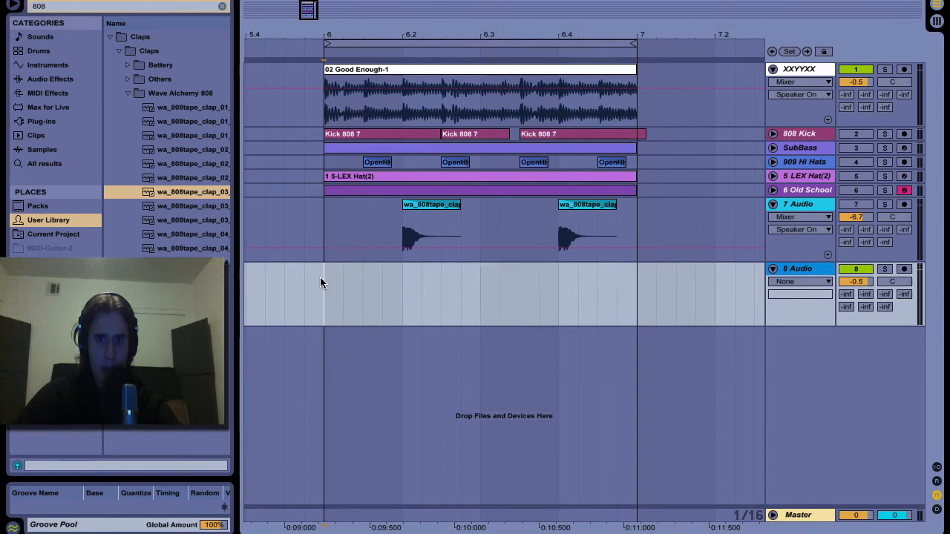
pyautogui.press('space')
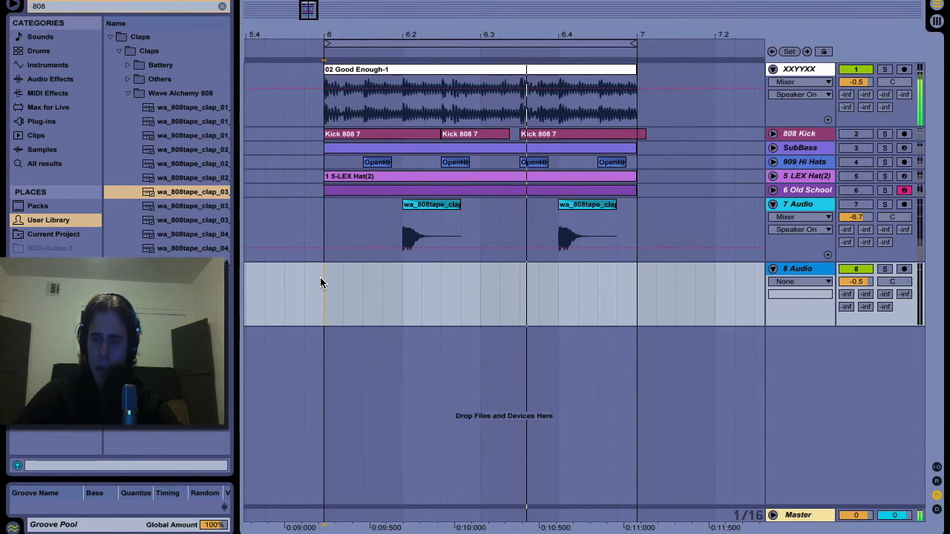
# - Collapse the Claps folders, clear the 808 search, and open the Kanye Samples folder inside Snare
pyautogui.click(125, 92)
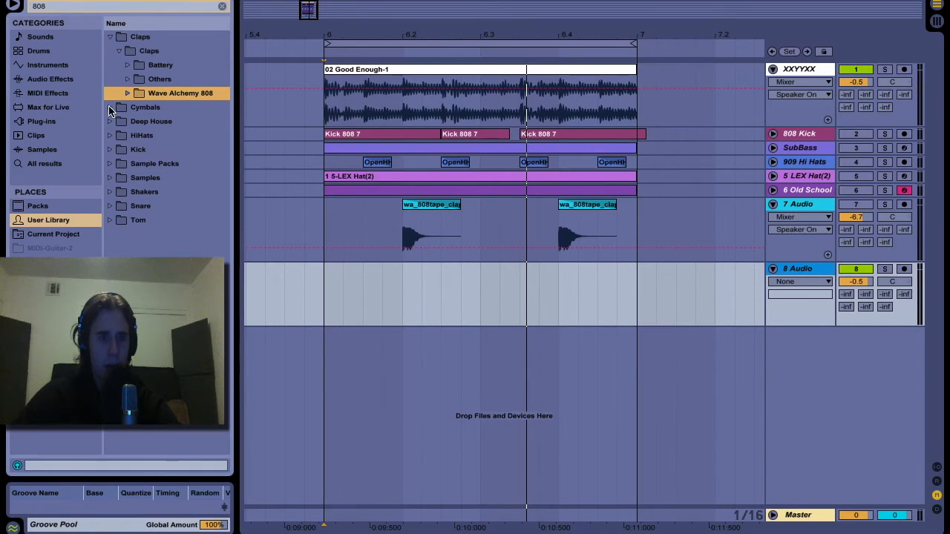
pyautogui.click(110, 37)
pyautogui.click(222, 6)
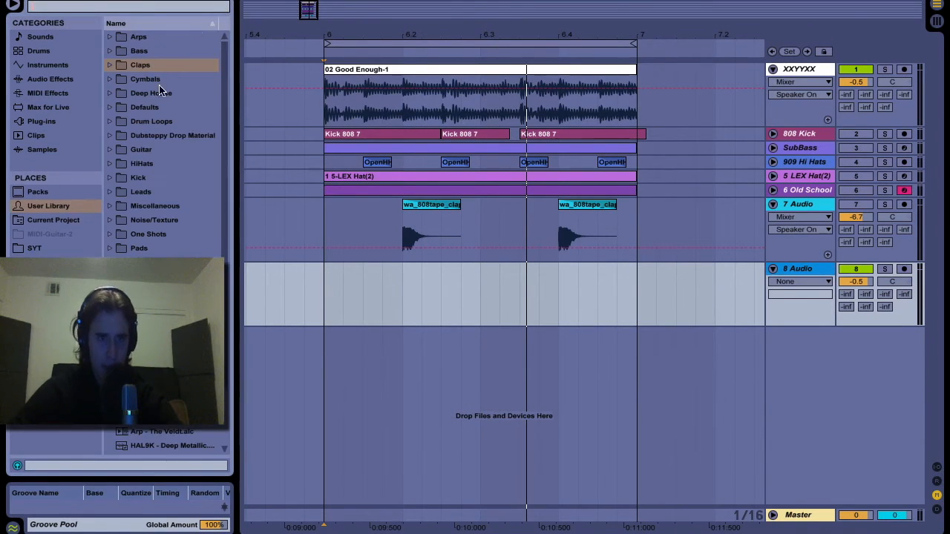
pyautogui.scroll(-2, 141, 174)
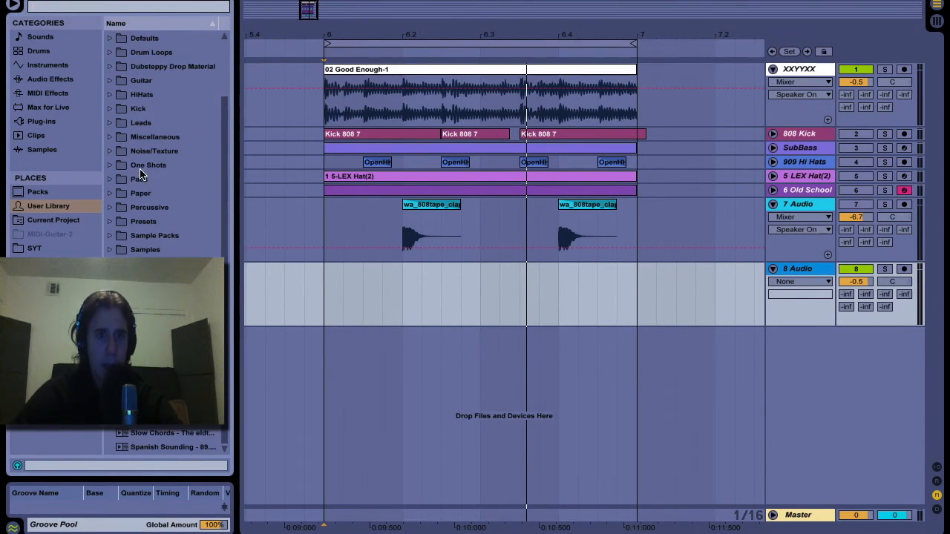
pyautogui.click(110, 291)
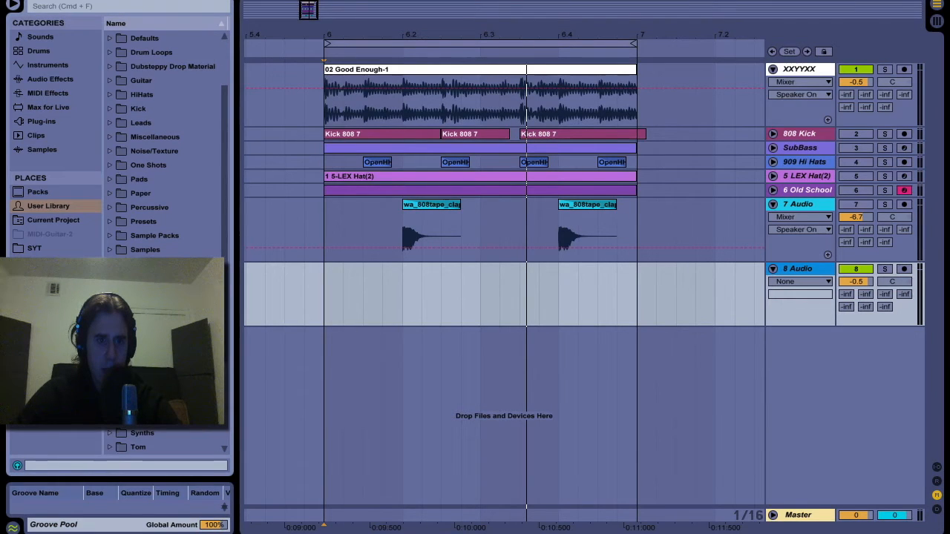
pyautogui.click(119, 306)
# - Play the loop from bar 6 and compare the recreated beat with the reference track
pyautogui.click(324, 220)
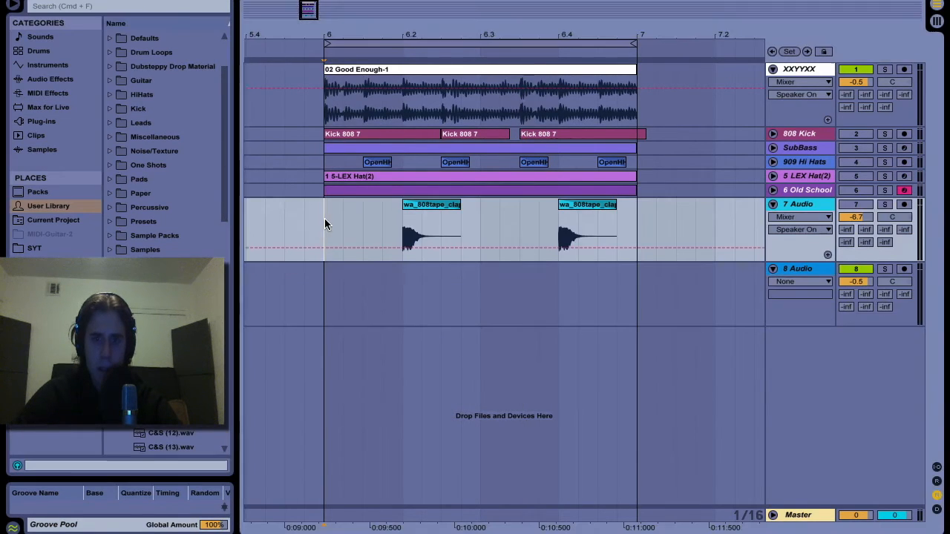
pyautogui.press('space')
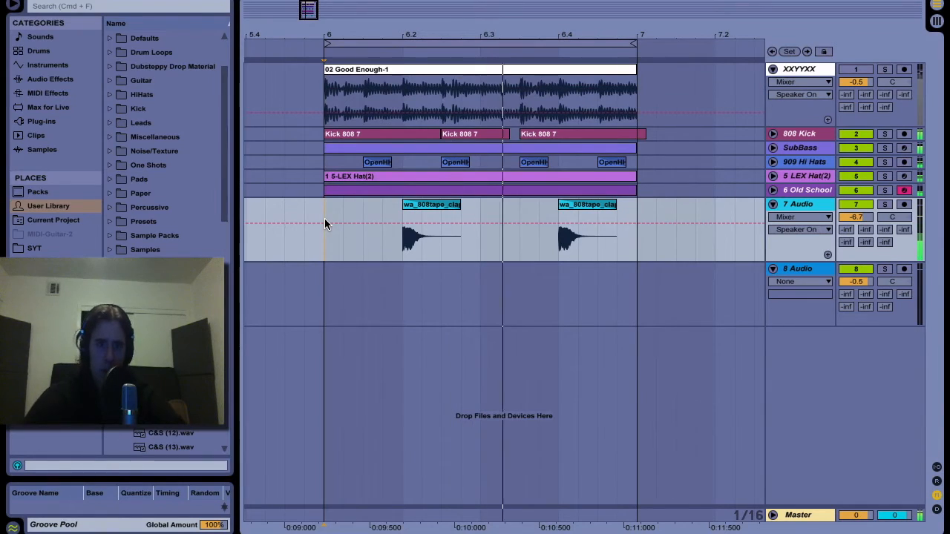
pyautogui.press('space')
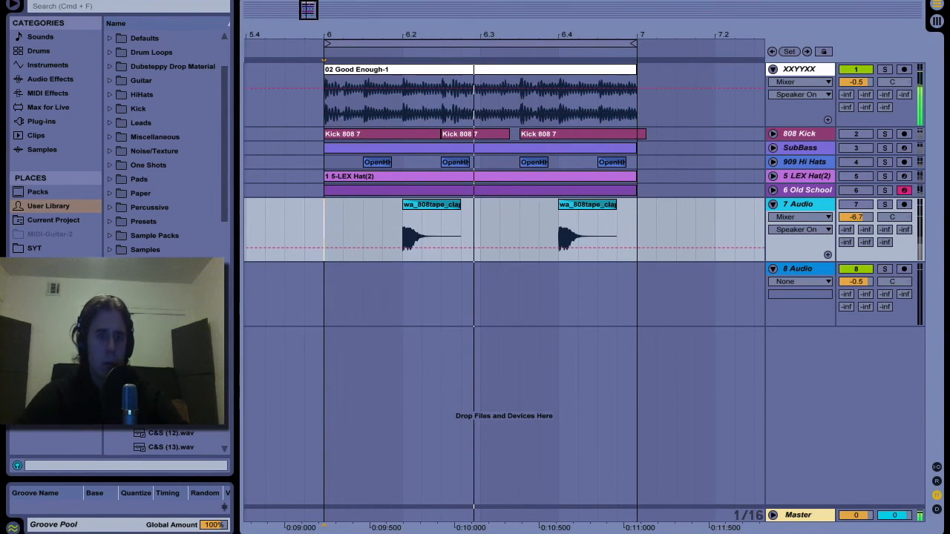
# - Audition the C&S samples in the Kanye Samples folder one after another through C&S (31) against the reference
pyautogui.click(167, 319)
pyautogui.press('Down')
pyautogui.press('Down')
pyautogui.press('Down')
pyautogui.press('Down')
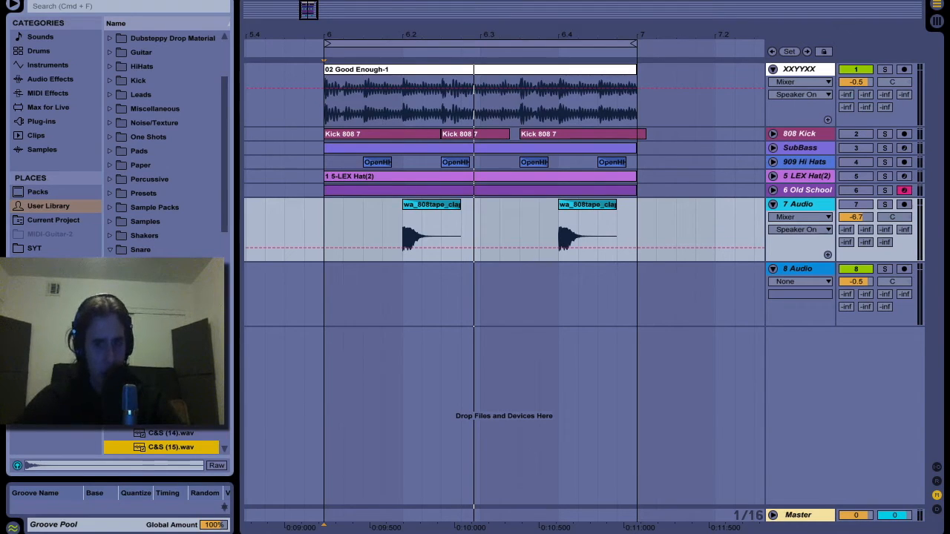
pyautogui.scroll(-1, 163, 148)
pyautogui.press('Down')
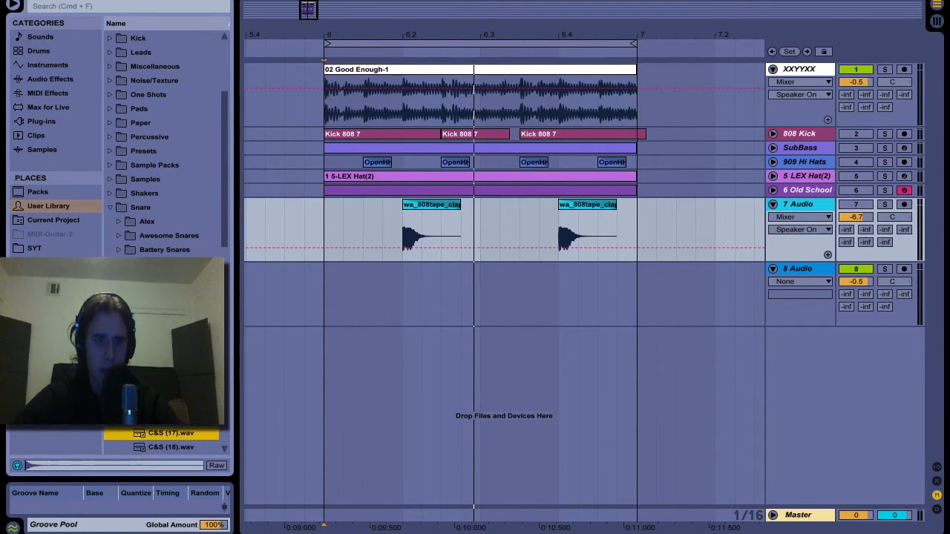
pyautogui.press('space')
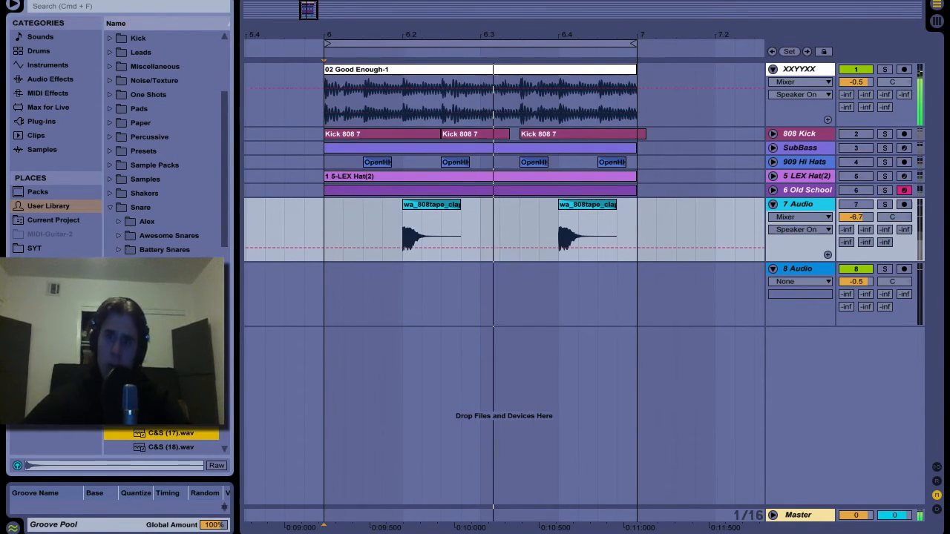
pyautogui.press('Down')
pyautogui.press('Down')
pyautogui.press('Down')
pyautogui.press('Down')
pyautogui.press('Down')
pyautogui.press('Down')
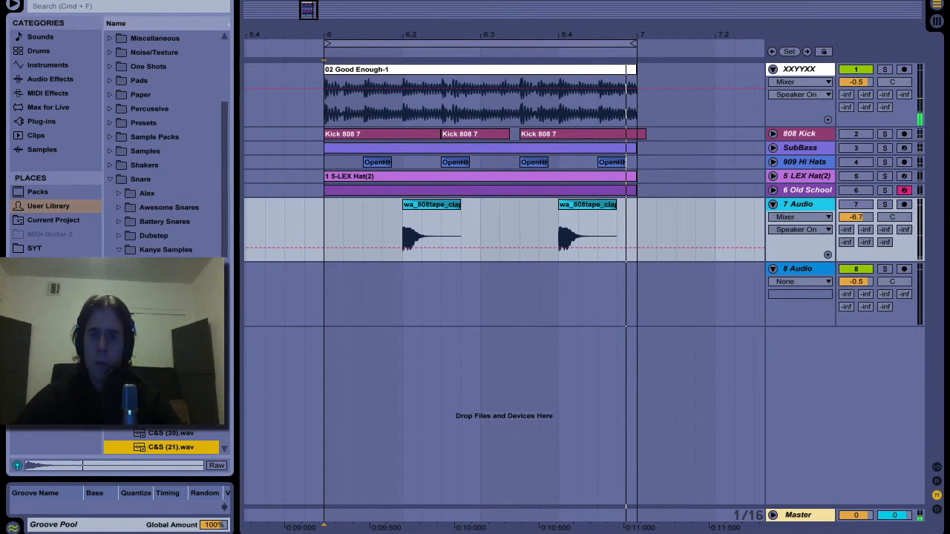
pyautogui.press('Down')
pyautogui.press('Down')
pyautogui.press('Down')
pyautogui.press('Down')
pyautogui.press('Down')
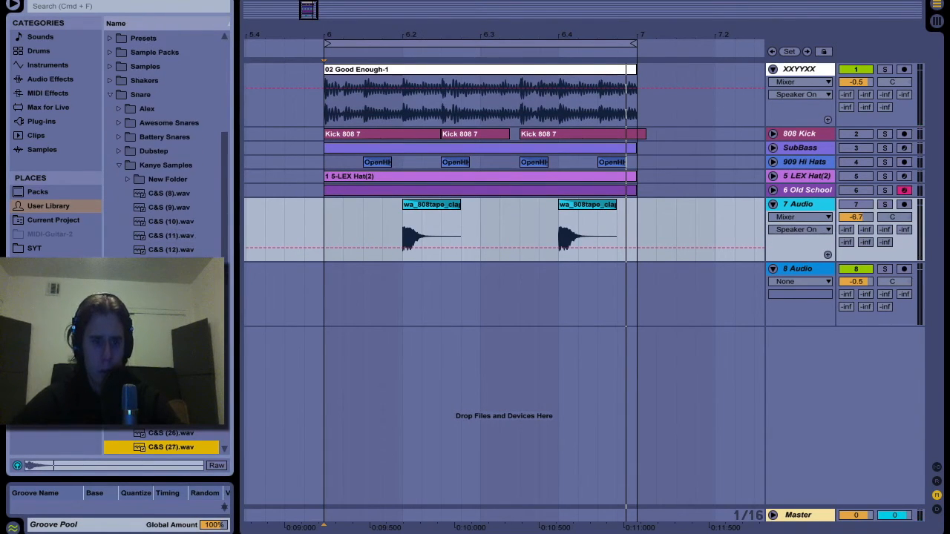
pyautogui.press('Down')
pyautogui.press('Down')
pyautogui.press('Down')
pyautogui.press('Down')
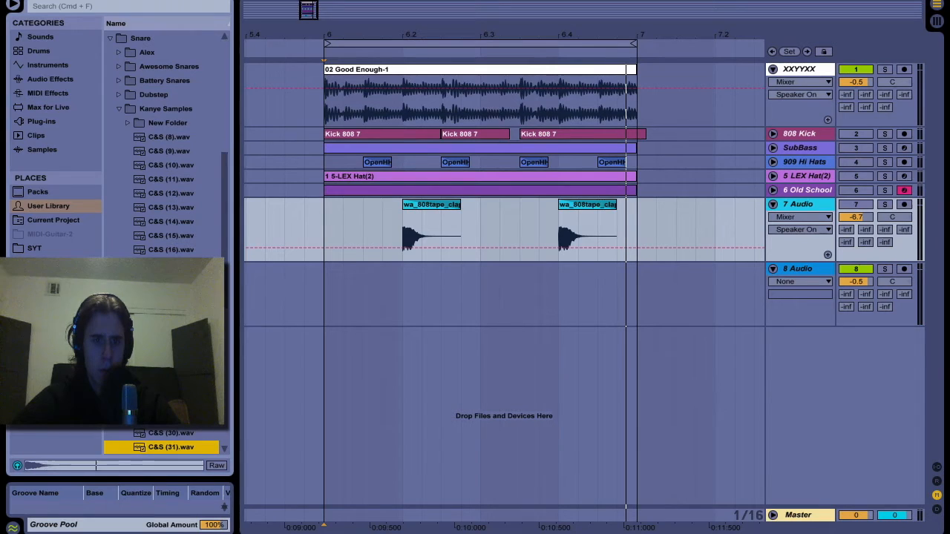
pyautogui.press('Up')
pyautogui.press('Up')
# - Replay the reference from bar 6 and place the C&S (31) sample on the 8 Audio track at 6.2
pyautogui.click(319, 224)
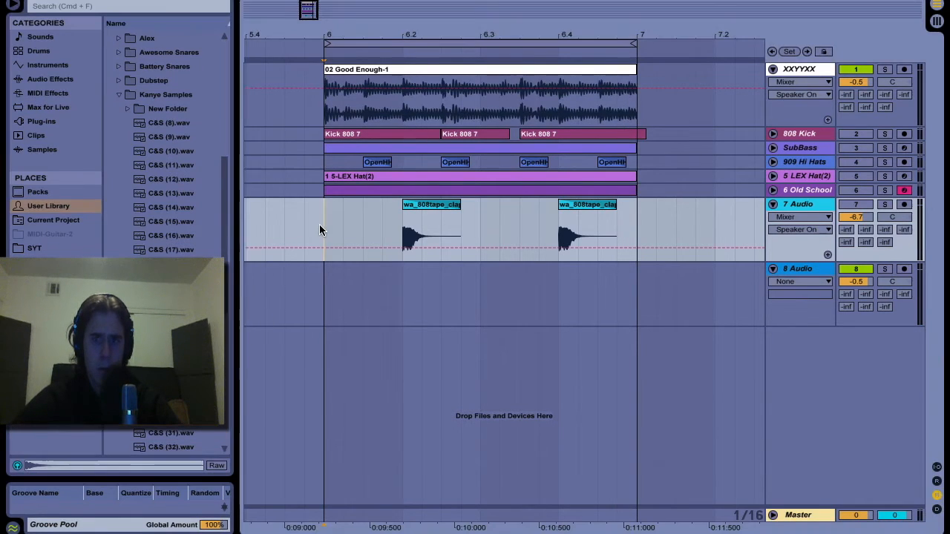
pyautogui.press('space')
pyautogui.scroll(-3, 170, 141)
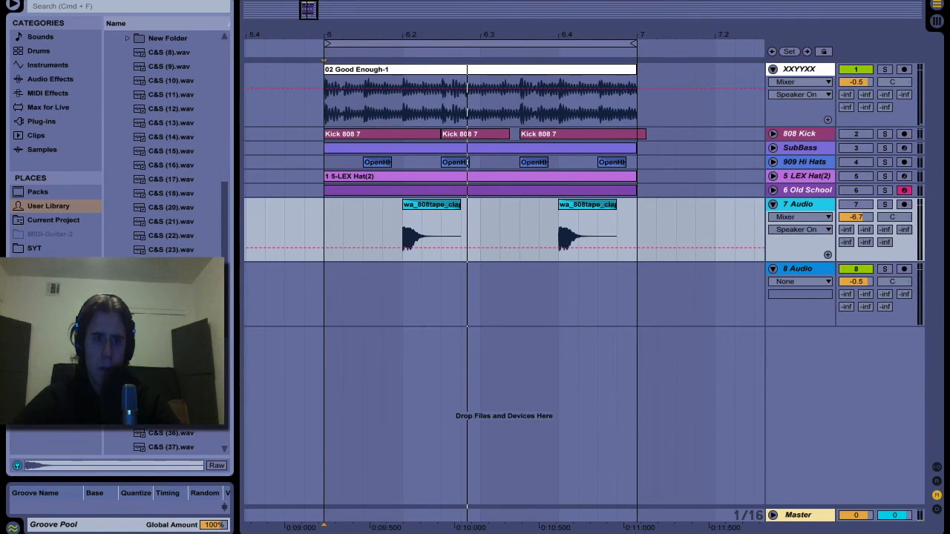
pyautogui.moveTo(170, 362)
pyautogui.mouseDown()
pyautogui.moveTo(424, 334)
pyautogui.moveTo(420, 301)
pyautogui.mouseUp()
# - Trim the C&S (31) clip to its first 20 ms or so and fade it out across its full length
pyautogui.click(421, 296)
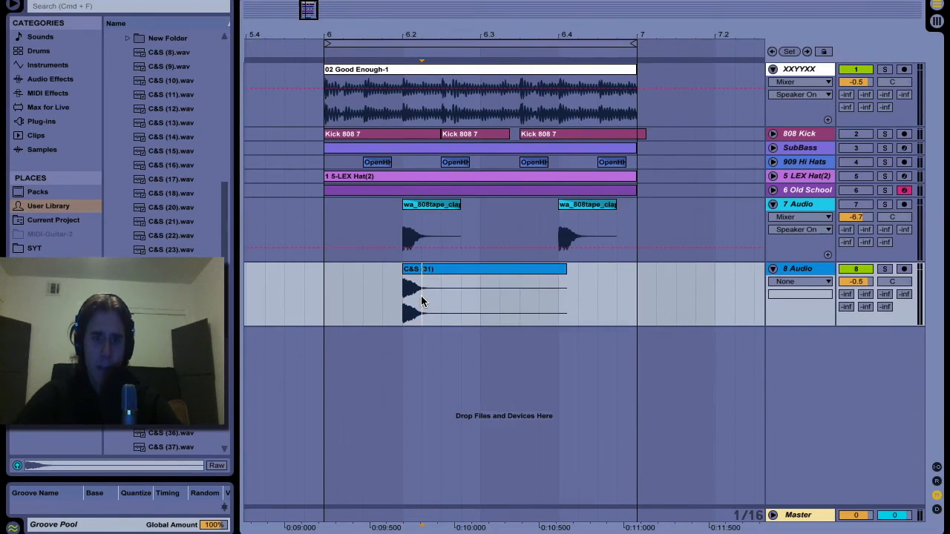
pyautogui.scroll(4, 421, 295)
pyautogui.scroll(5, 420, 295)
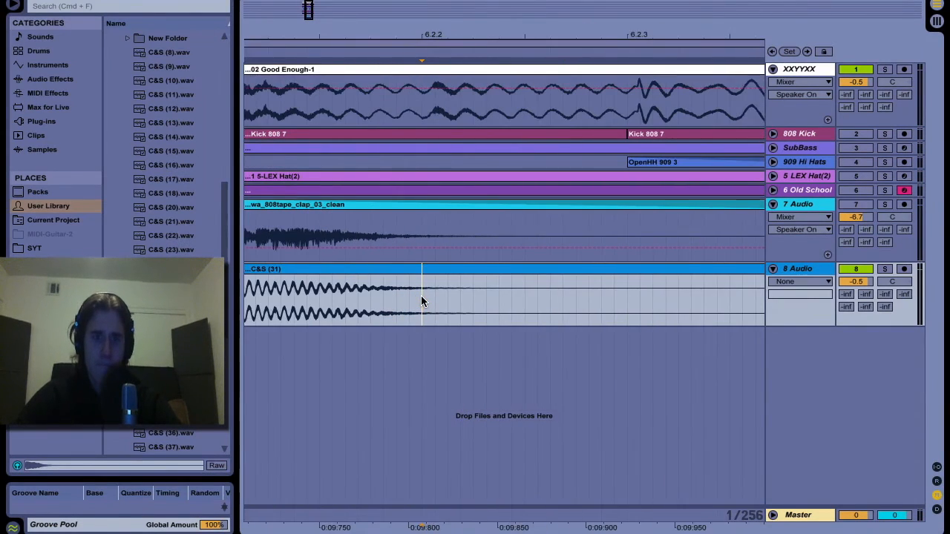
pyautogui.click(319, 280)
pyautogui.press('Delete')
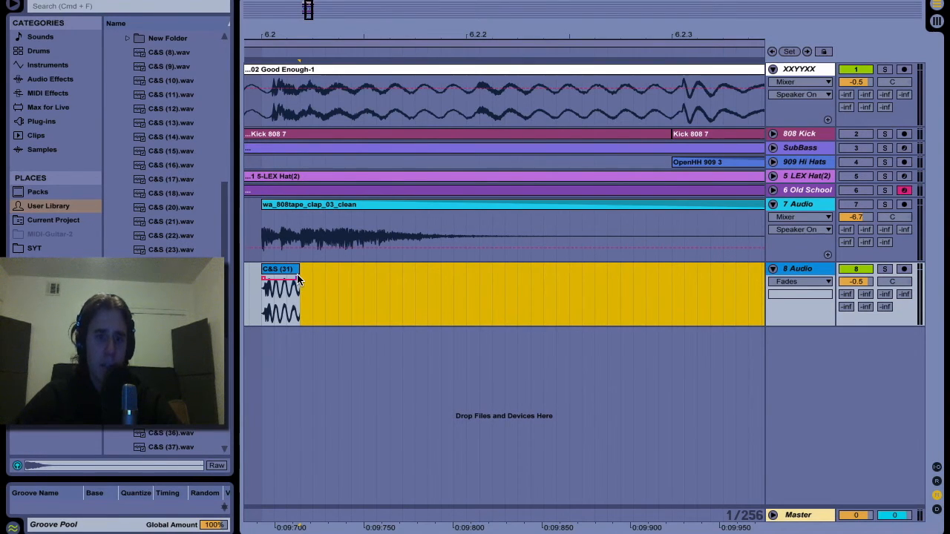
pyautogui.moveTo(298, 279); pyautogui.dragTo(269, 282)
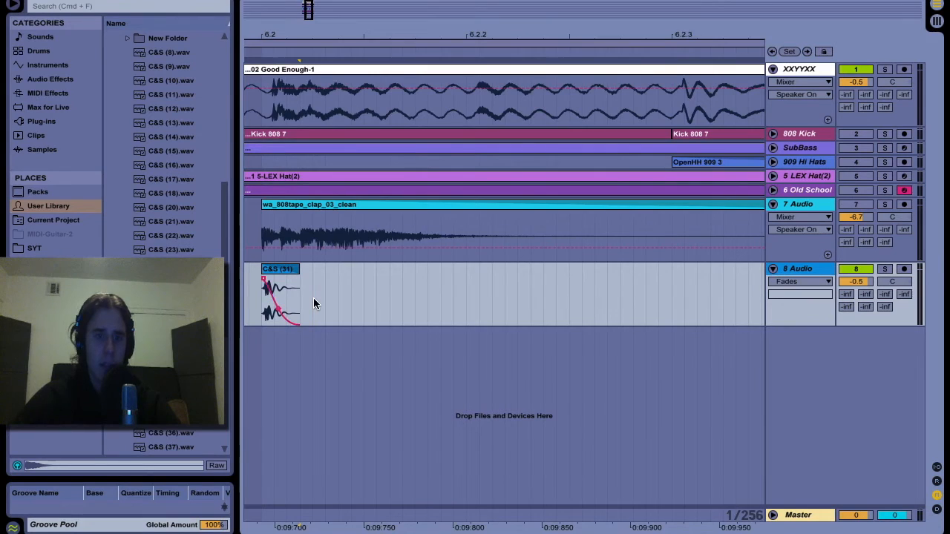
# - Duplicate the two-beat section of the 8 Audio track so the short snare also hits at 6.4
pyautogui.scroll(-8, 314, 297)
pyautogui.moveTo(311, 297); pyautogui.dragTo(468, 286)
pyautogui.hotkey('ctrl', 'd')
pyautogui.click(322, 276)
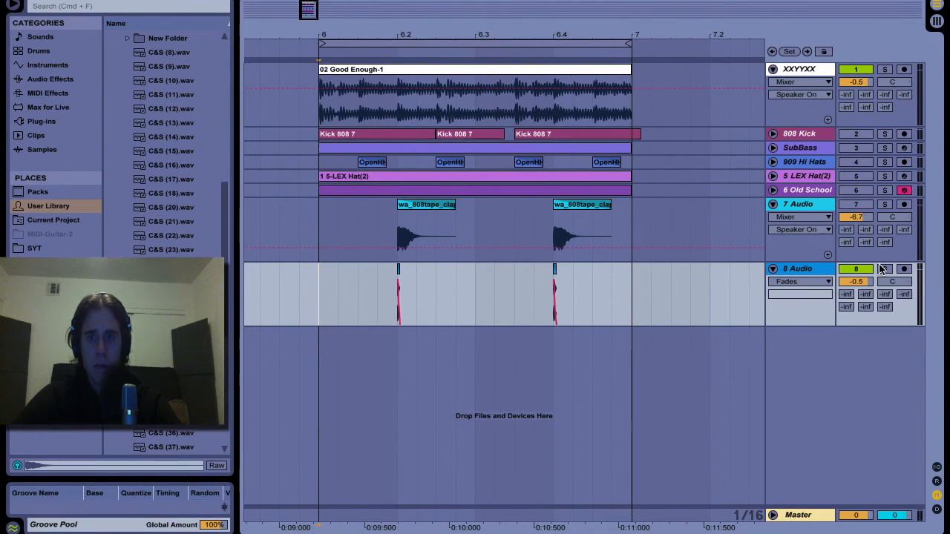
# - Play the loop and map the Q key to the 8 Audio track's on/off switch
pyautogui.press('space')
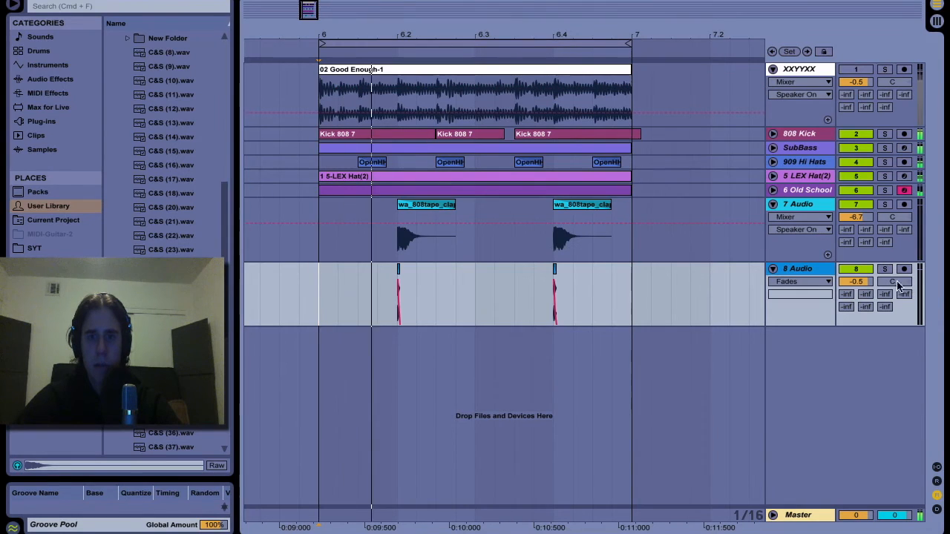
pyautogui.press('super+k')
pyautogui.click(856, 269)
pyautogui.press('q')
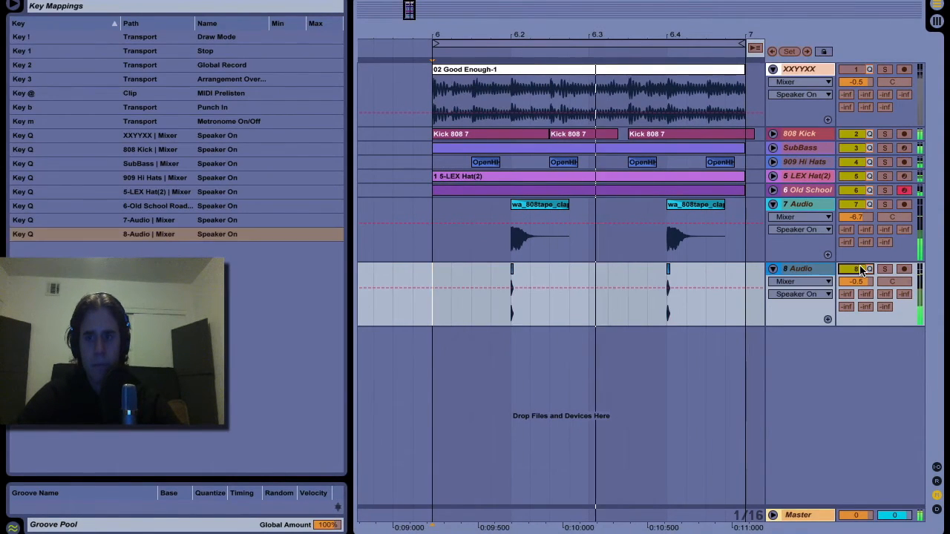
pyautogui.press('super+k')
# - Lower the 8 Audio track's volume to -4.5 dB, switching the track off and on to compare
pyautogui.moveTo(855, 281); pyautogui.dragTo(858, 282)
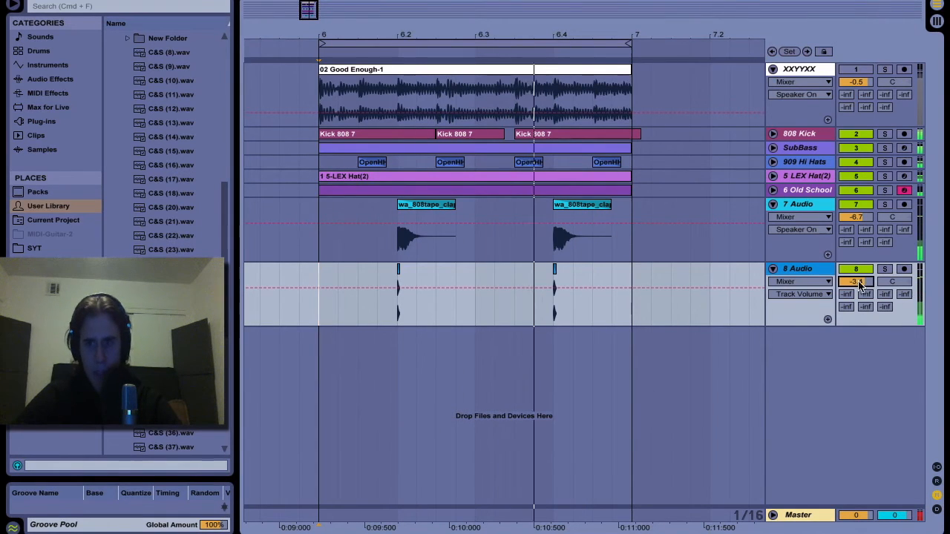
pyautogui.click(859, 269)
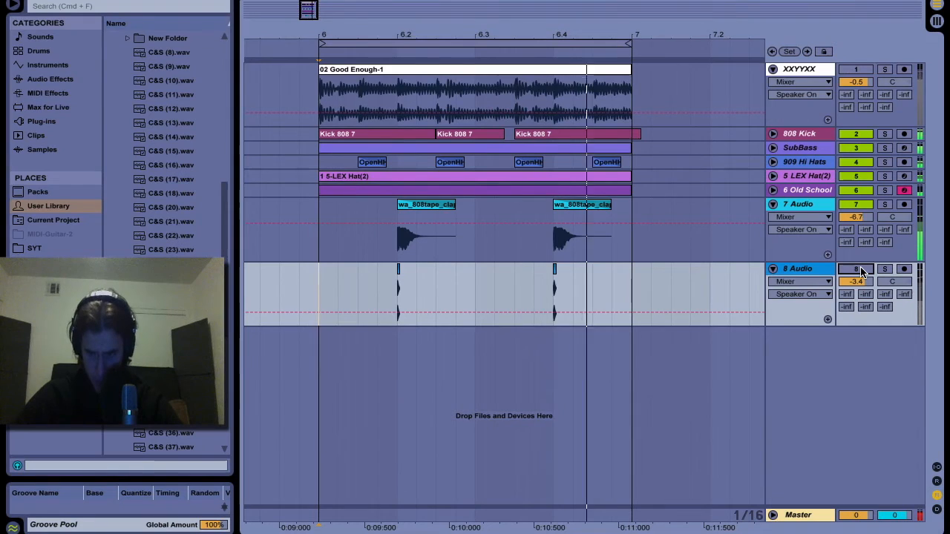
pyautogui.click(858, 269)
pyautogui.moveTo(857, 282); pyautogui.dragTo(857, 286)
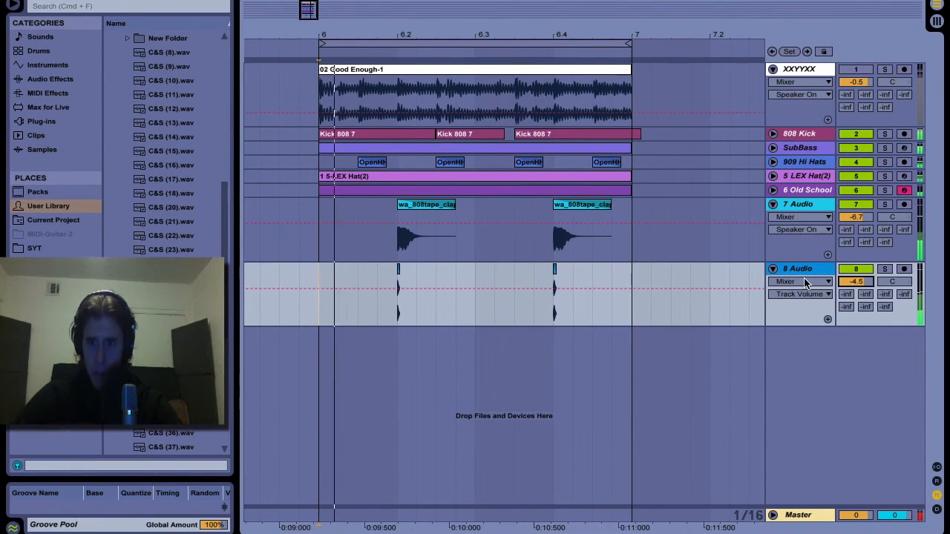
# - Lower the volumes of tracks 2 to 8 together until the 808 Kick is at -5.1 dB, with the tracks unfolded only meanwhile
pyautogui.click(787, 136)
pyautogui.keyDown('alt'); pyautogui.click(773, 135); pyautogui.keyUp('alt')
pyautogui.moveTo(846, 147); pyautogui.dragTo(847, 152)
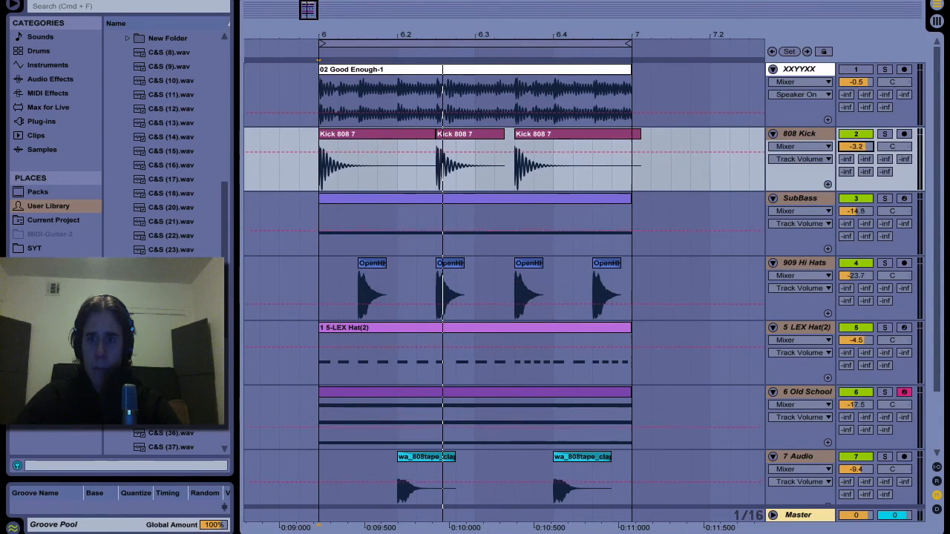
pyautogui.click(774, 135)
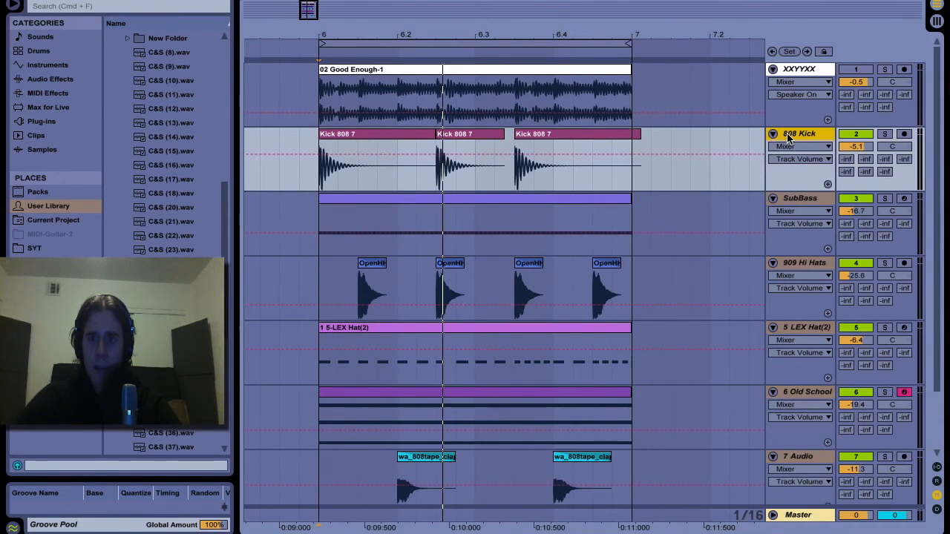
pyautogui.scroll(-3, 809, 290)
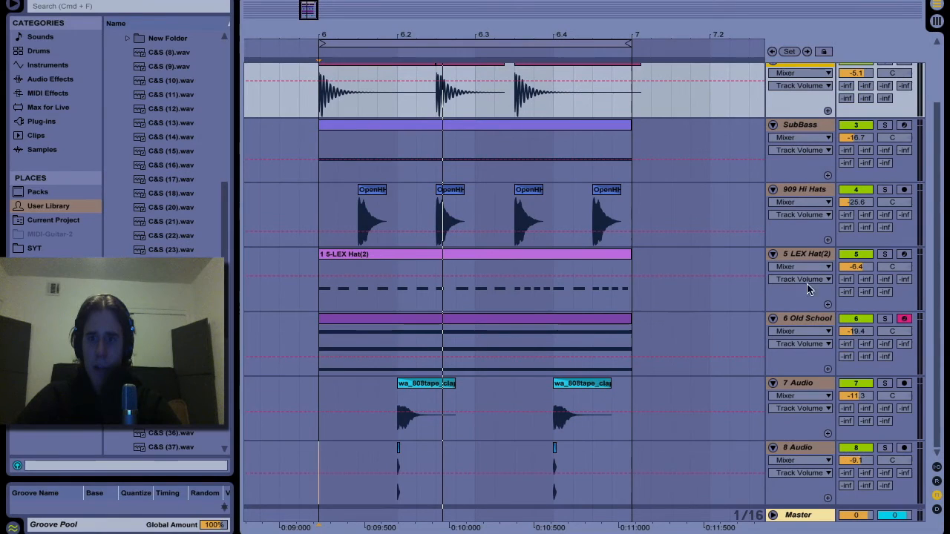
pyautogui.keyDown('shift'); pyautogui.click(808, 455); pyautogui.keyUp('shift')
pyautogui.scroll(3, 703, 369)
pyautogui.hscroll(1, 703, 369)
pyautogui.click(773, 135)
# - Play the loop from bar 6 and compare the mix with the XXYYXX reference
pyautogui.click(587, 165)
pyautogui.click(601, 175)
pyautogui.hscroll(-2, 520, 233)
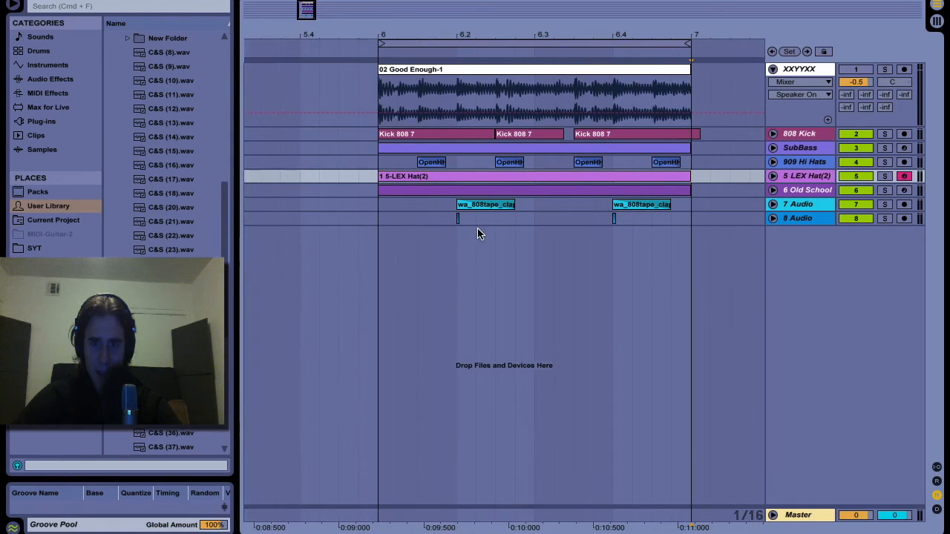
pyautogui.press('Down')
pyautogui.press('Down')
pyautogui.press('Down')
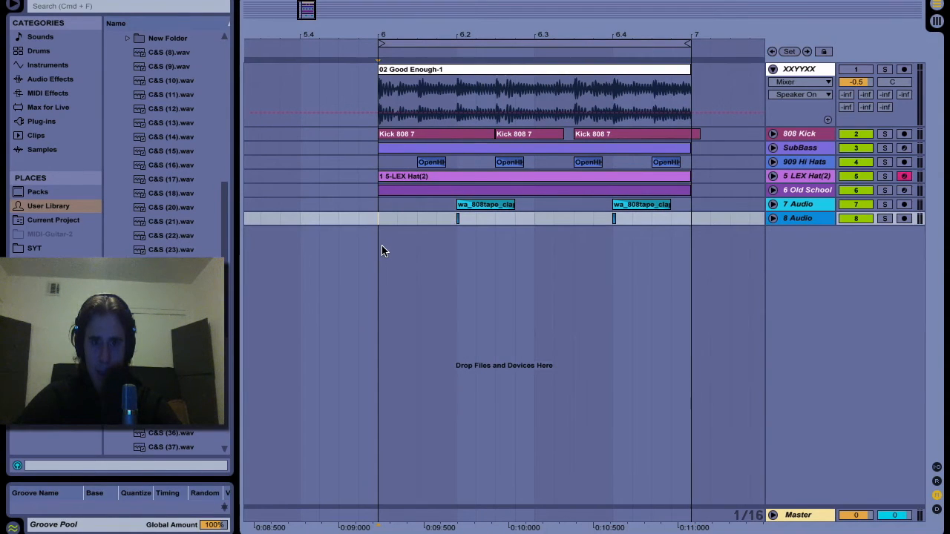
pyautogui.press('space')
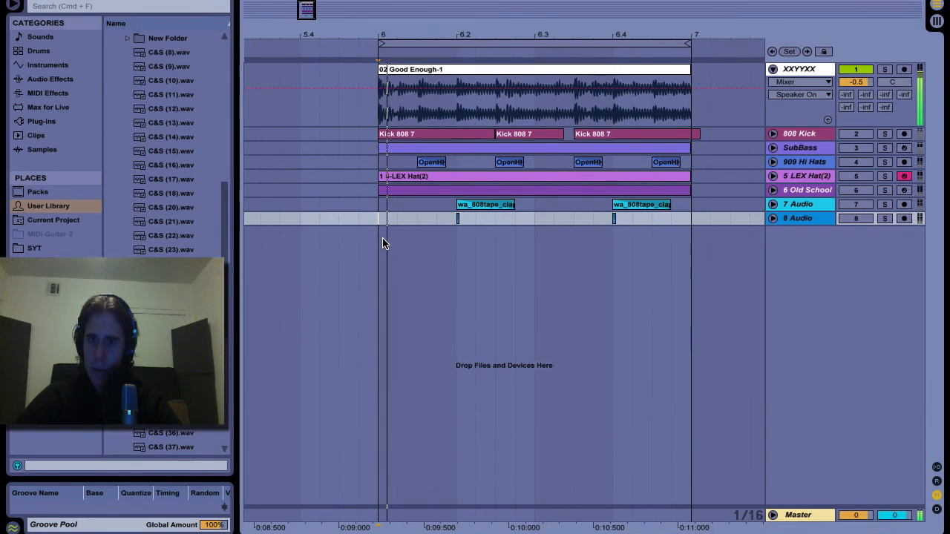
# - Solo the 5-LEX Hat(2) track and add a Utility with 0% width after the Master's EQ Eight
pyautogui.click(772, 176)
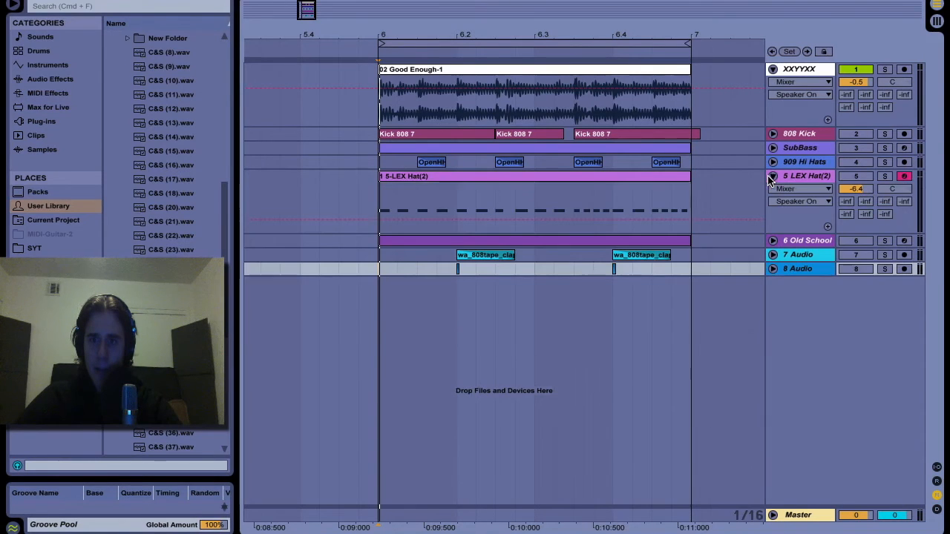
pyautogui.click(882, 177)
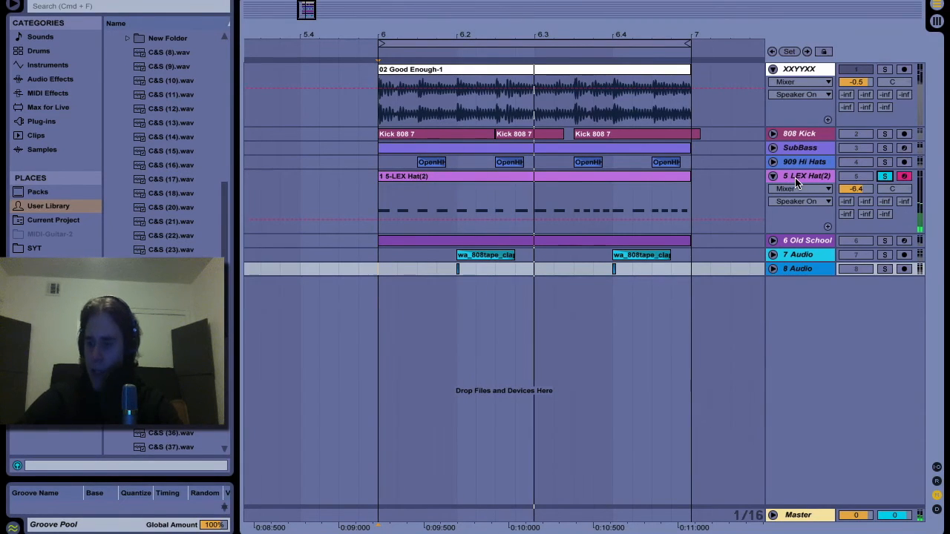
pyautogui.doubleClick(799, 516)
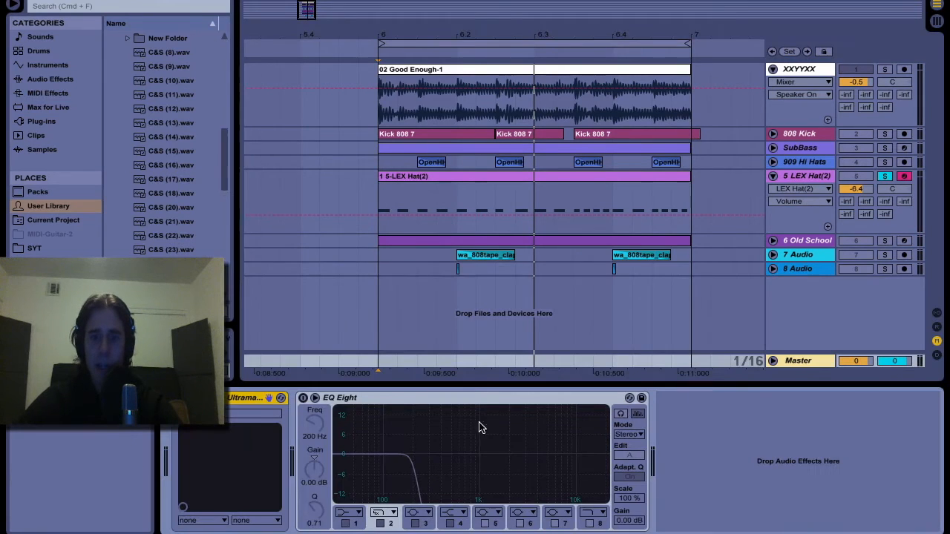
pyautogui.click(64, 92)
pyautogui.click(64, 80)
pyautogui.scroll(-6, 162, 195)
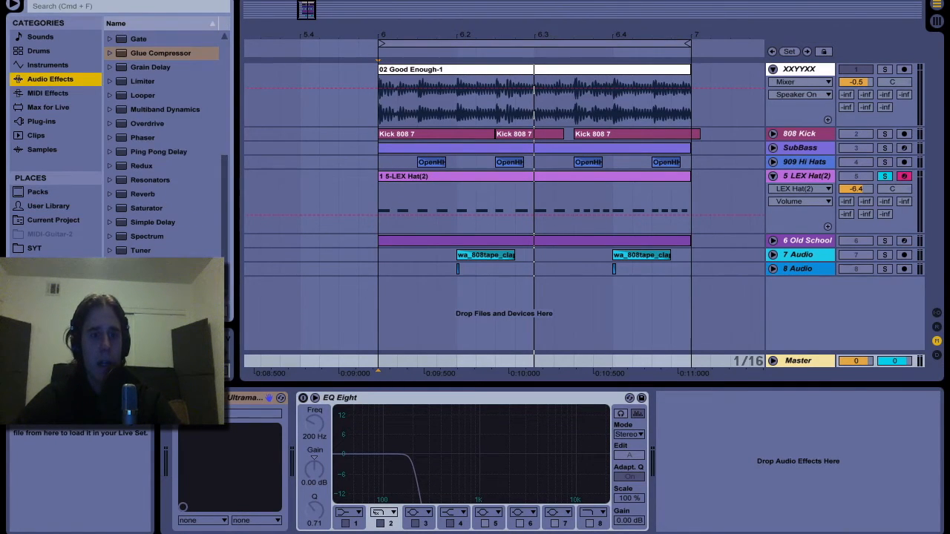
pyautogui.doubleClick(142, 264)
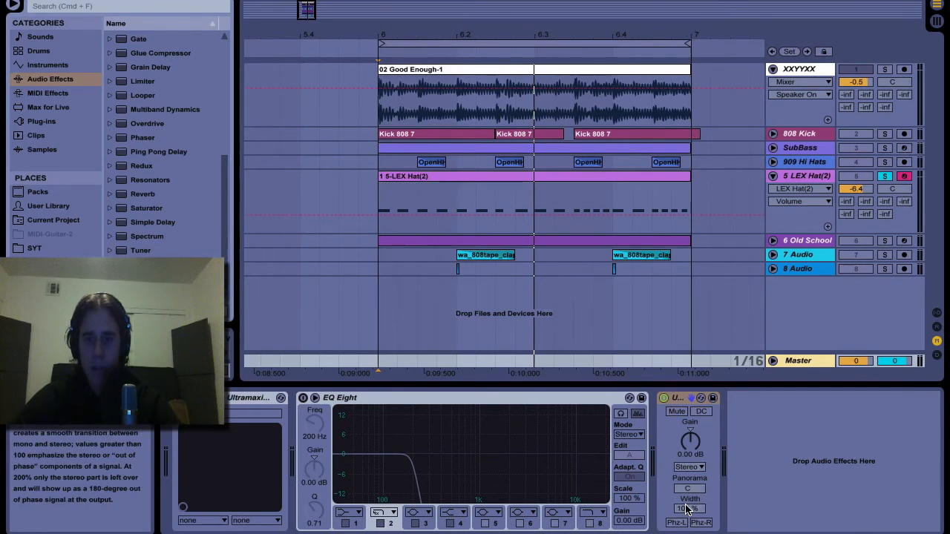
pyautogui.moveTo(686, 509); pyautogui.dragTo(687, 509)
pyautogui.press('super+alt+l')
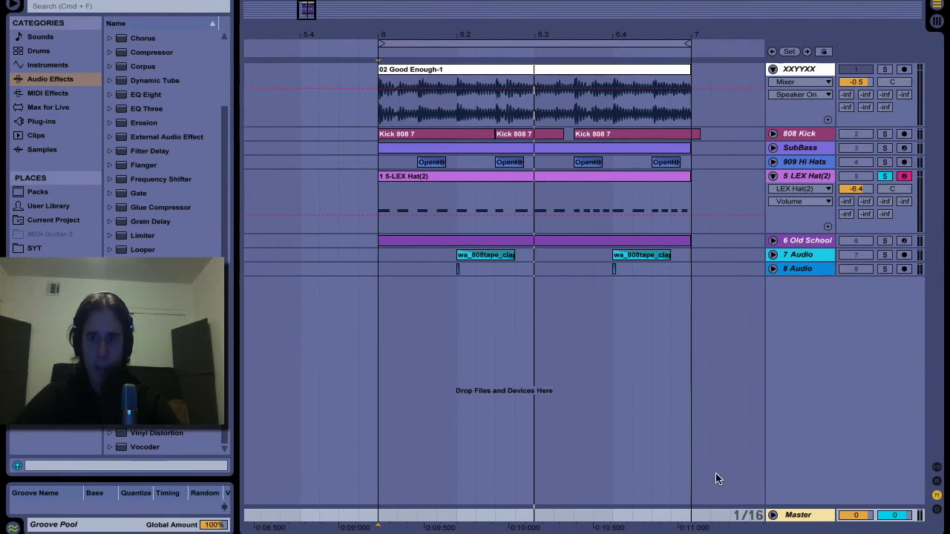
# - Unsolo the 5-LEX Hat(2) track and play the reference from bar 6 in mono
pyautogui.click(886, 178)
pyautogui.click(369, 186)
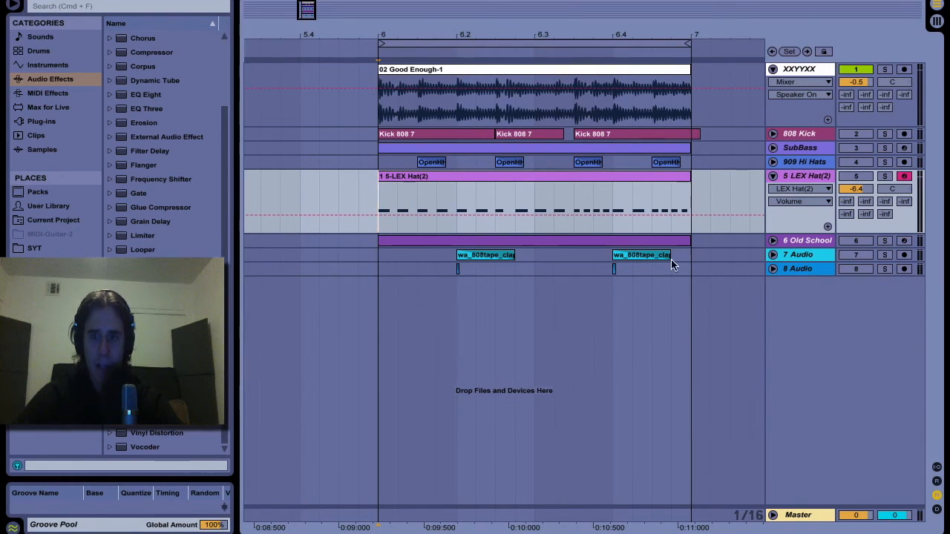
pyautogui.press('+')
pyautogui.hscroll(3, 438, 297)
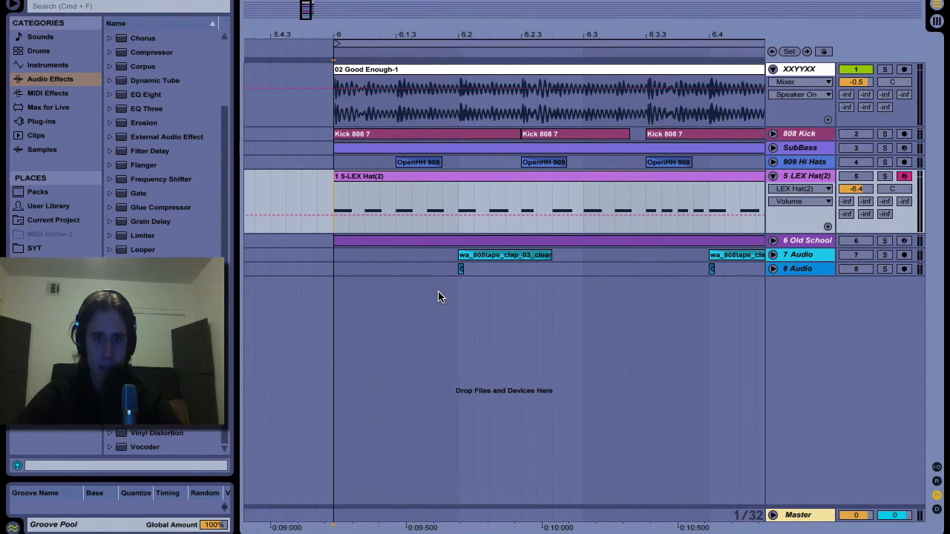
pyautogui.press('space')
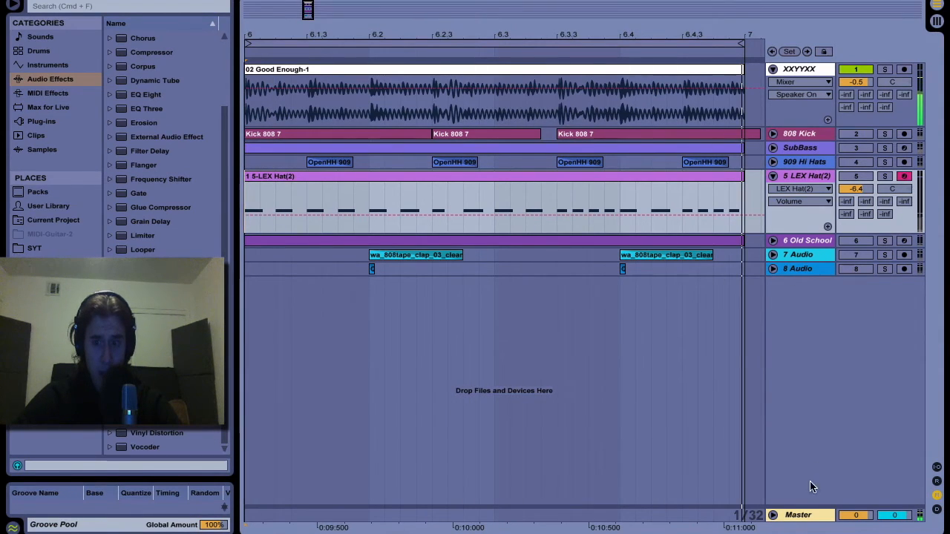
# - Set the Master Utility's width to 200% and listen to the reference's stereo sides
pyautogui.doubleClick(802, 513)
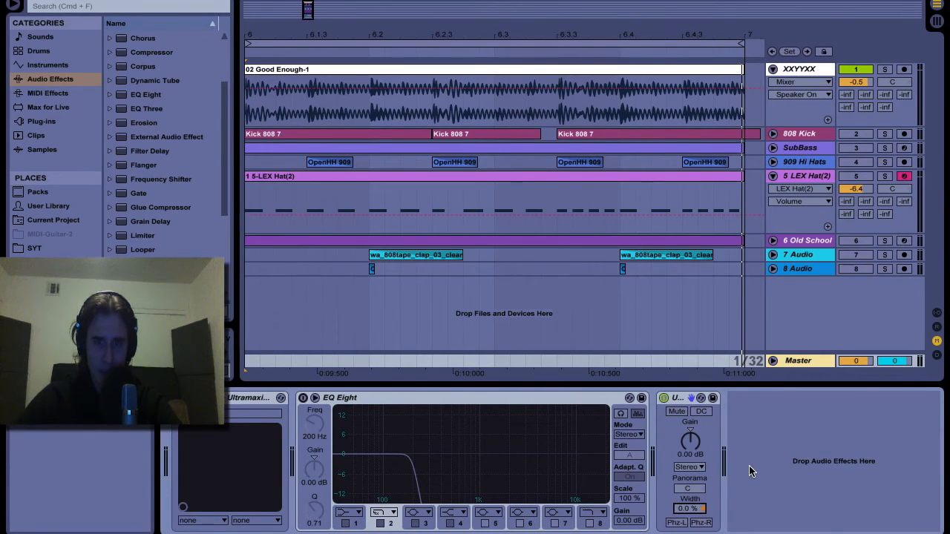
pyautogui.press('space')
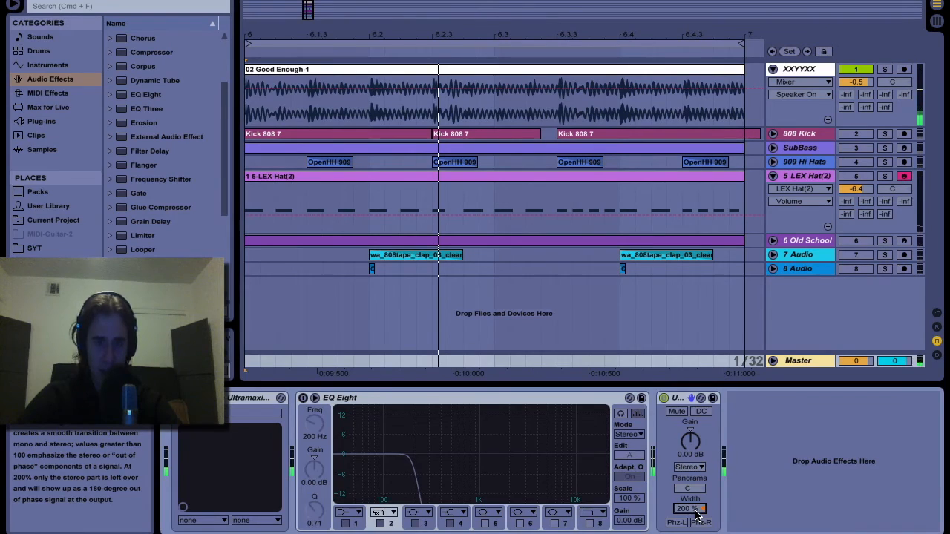
pyautogui.press('alt+super+l')
pyautogui.press('space')
# - Add a new MIDI track below 8 Audio and load the Operator instrument on it
pyautogui.click(689, 312)
pyautogui.press('-')
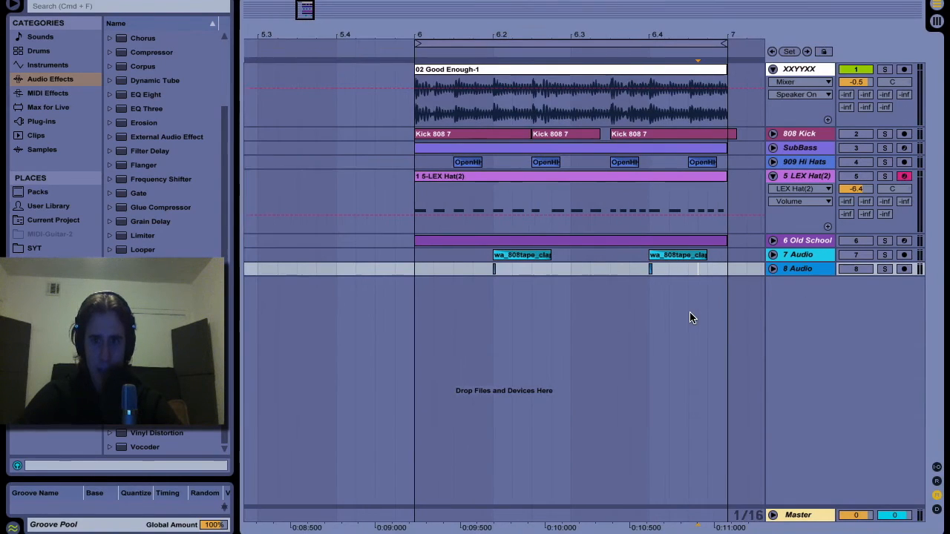
pyautogui.press('super+shift+t')
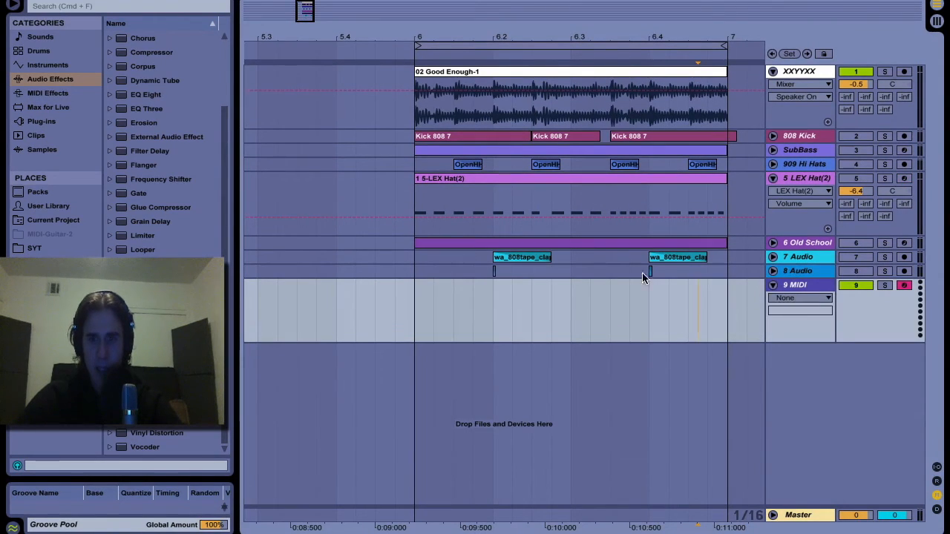
pyautogui.click(43, 51)
pyautogui.click(49, 65)
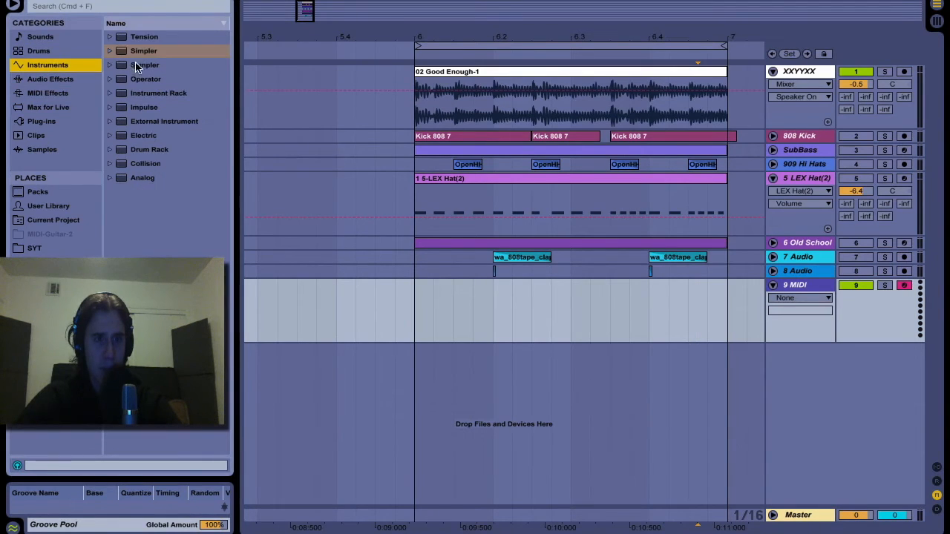
pyautogui.moveTo(142, 80); pyautogui.dragTo(573, 284)
pyautogui.moveTo(809, 287); pyautogui.dragTo(809, 287)
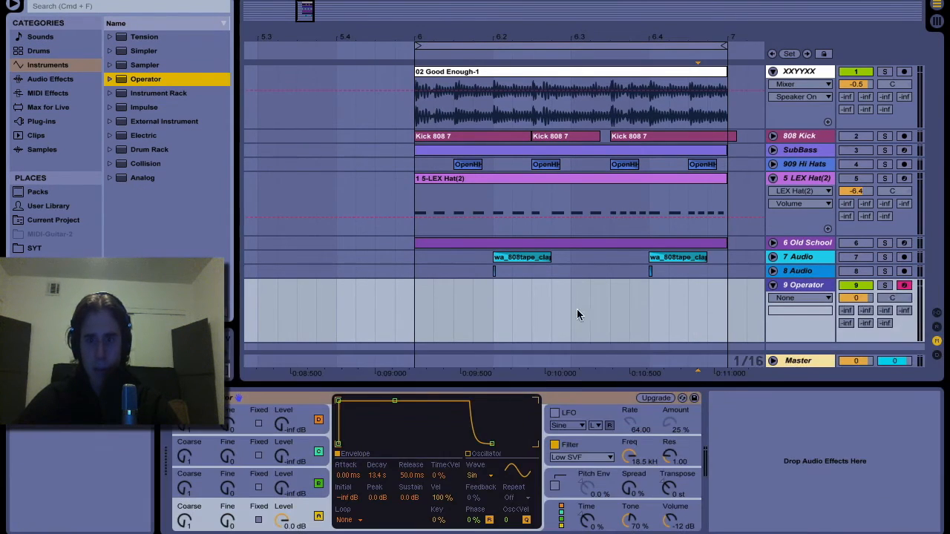
# - Lower the project tempo so the reference plays much slower
pyautogui.click(479, 300)
pyautogui.press('+')
pyautogui.hscroll(2, 480, 301)
pyautogui.press('-')
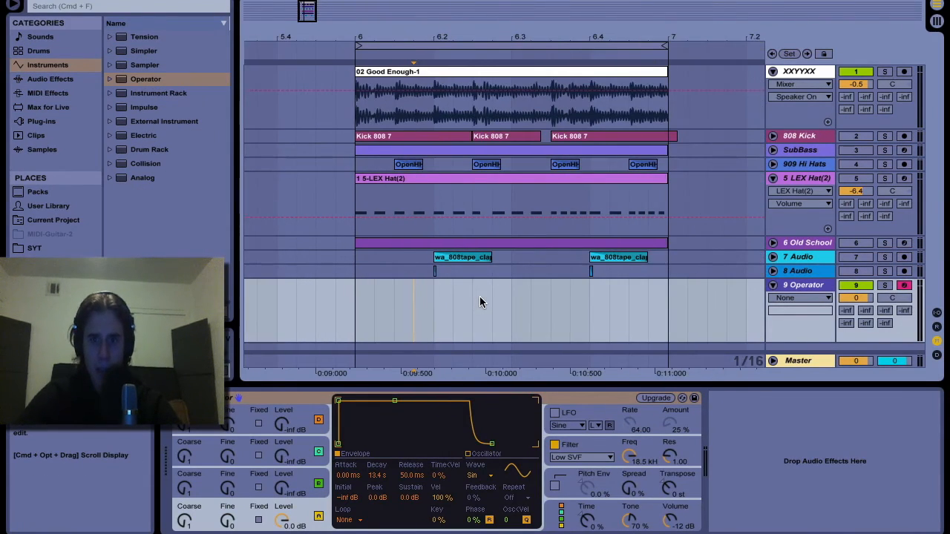
pyautogui.moveTo(53, 1); pyautogui.dragTo(54, 51)
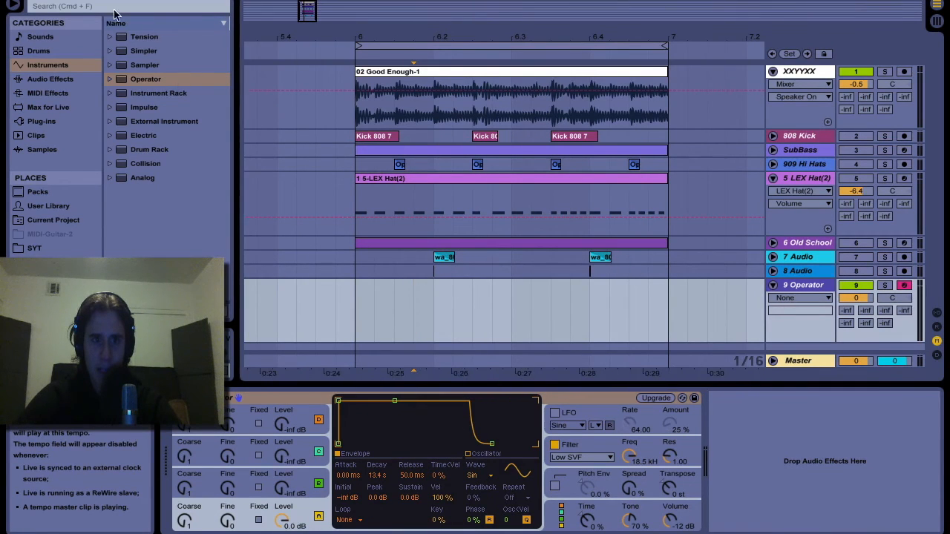
# - Play the opening beats of the slowed reference repeatedly from bar 6 to locate where the melody notes fall
pyautogui.click(361, 298)
pyautogui.press('+')
pyautogui.press('+')
pyautogui.hscroll(2, 362, 298)
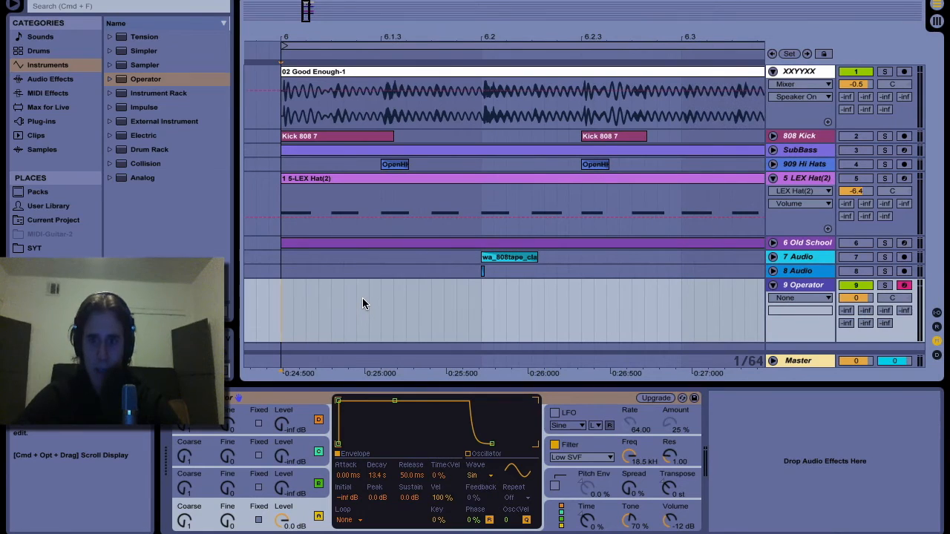
pyautogui.click(362, 298)
pyautogui.press('space')
pyautogui.hscroll(1, 502, 337)
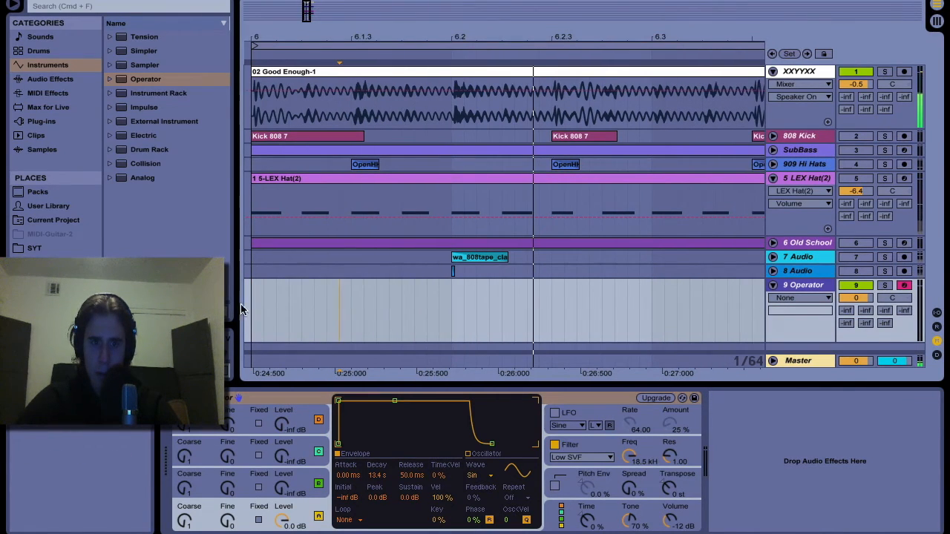
pyautogui.press('space')
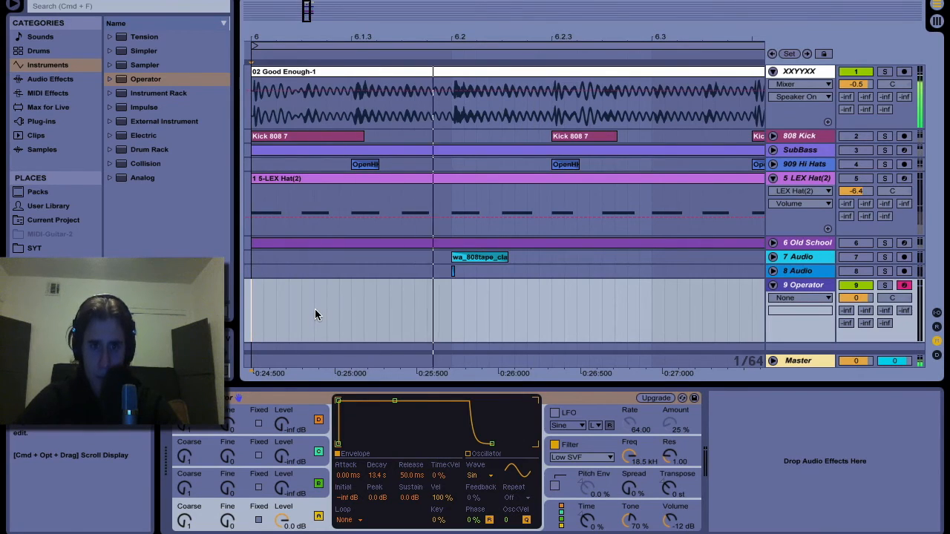
pyautogui.press('+')
pyautogui.press('space')
pyautogui.press('space')
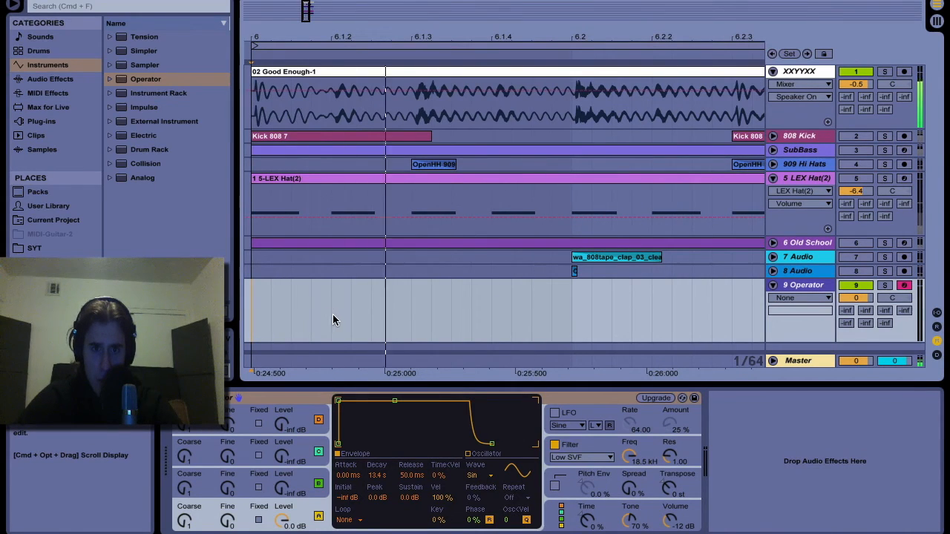
# - Record the Operator part by ear over the slowed reference from bar 6 to the end of the bar
pyautogui.moveTo(331, 316); pyautogui.dragTo(382, 316)
pyautogui.press('super+shift+m')
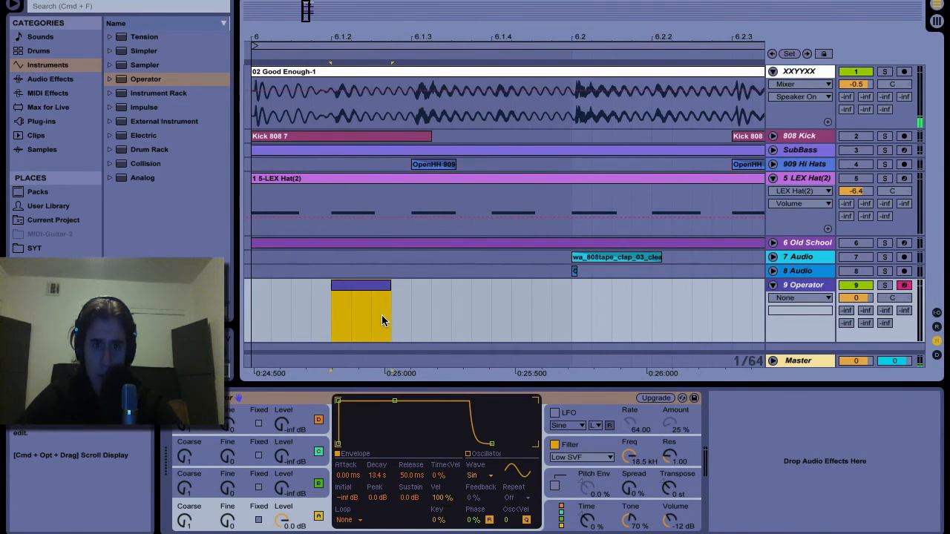
pyautogui.click(258, 296)
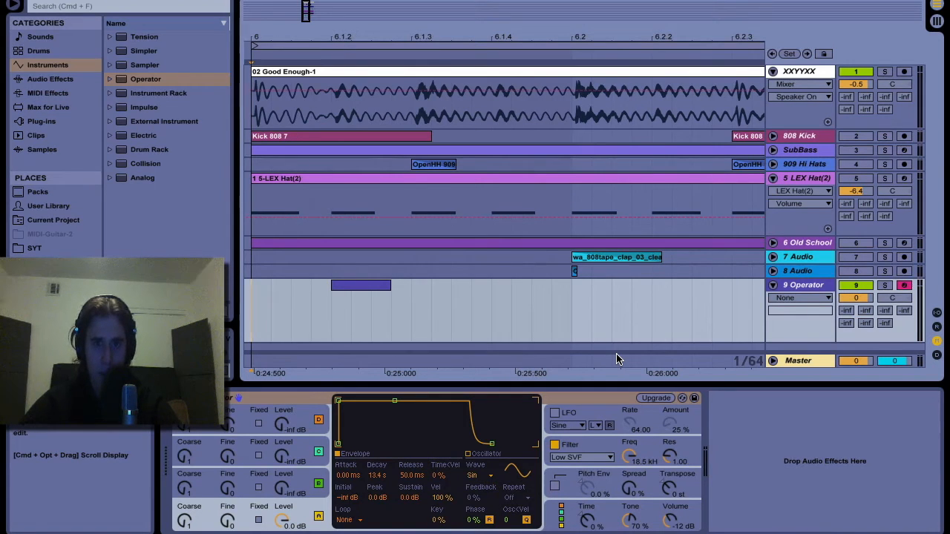
pyautogui.press('F9')
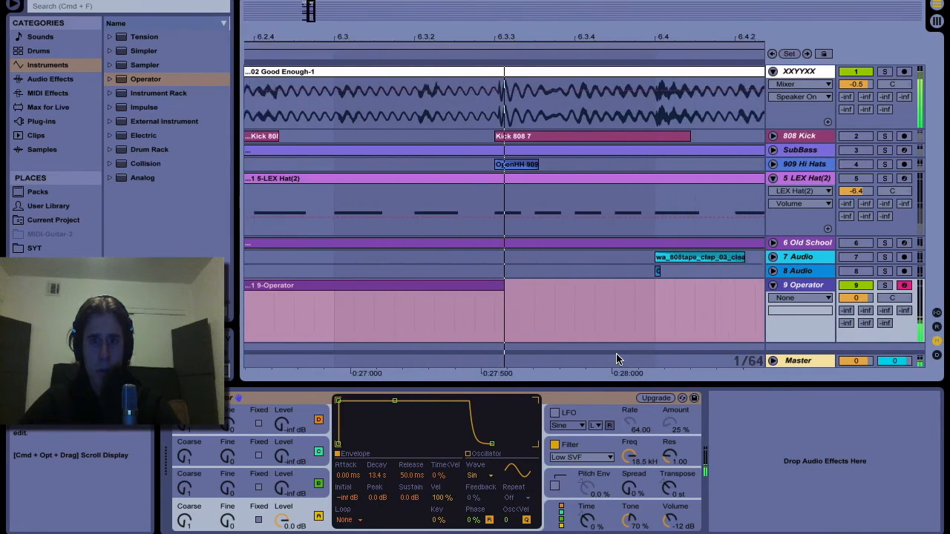
pyautogui.press('space')
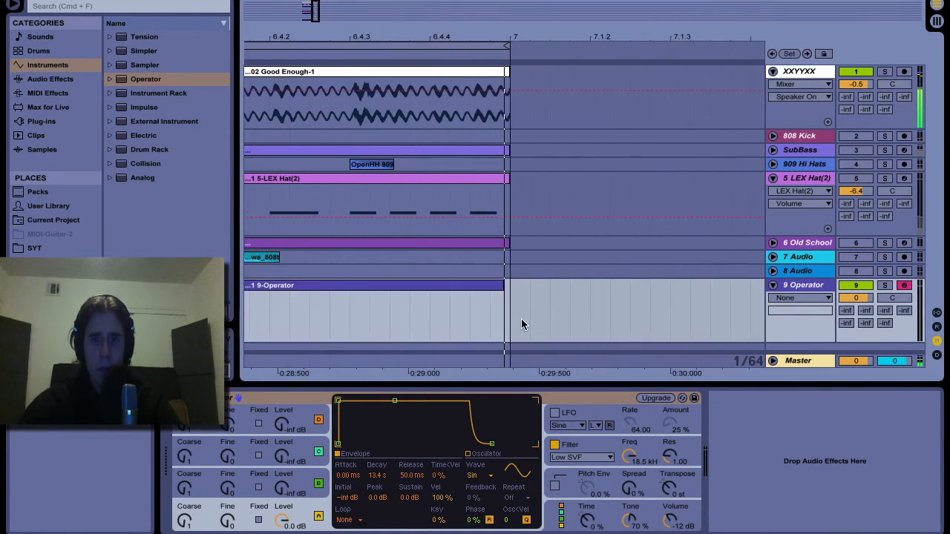
# - Play back the recorded Operator notes against the reference to check which notes of bar 6 are missing
pyautogui.press('-')
pyautogui.press('-')
pyautogui.press('-')
pyautogui.hscroll(-2, 345, 321)
pyautogui.click(323, 317)
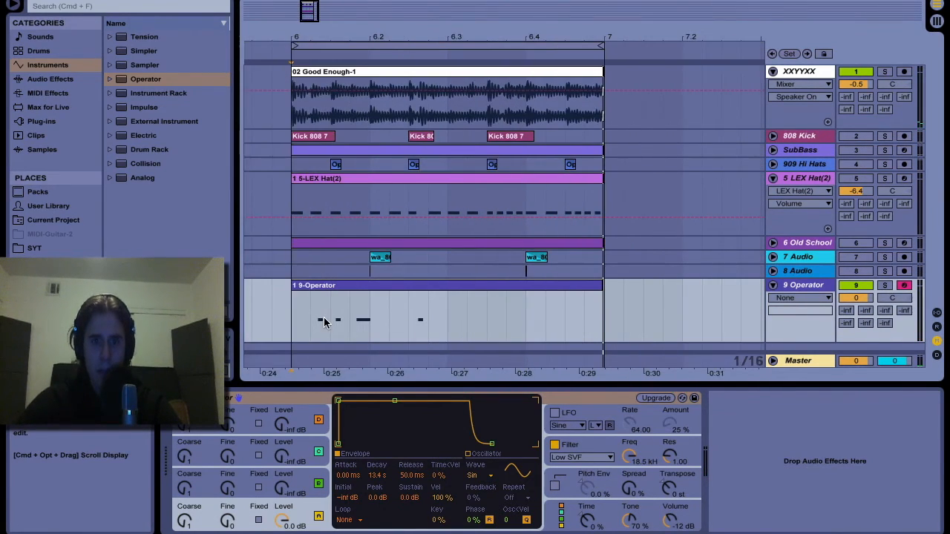
pyautogui.press('space')
pyautogui.press('+')
pyautogui.press('+')
pyautogui.press('+')
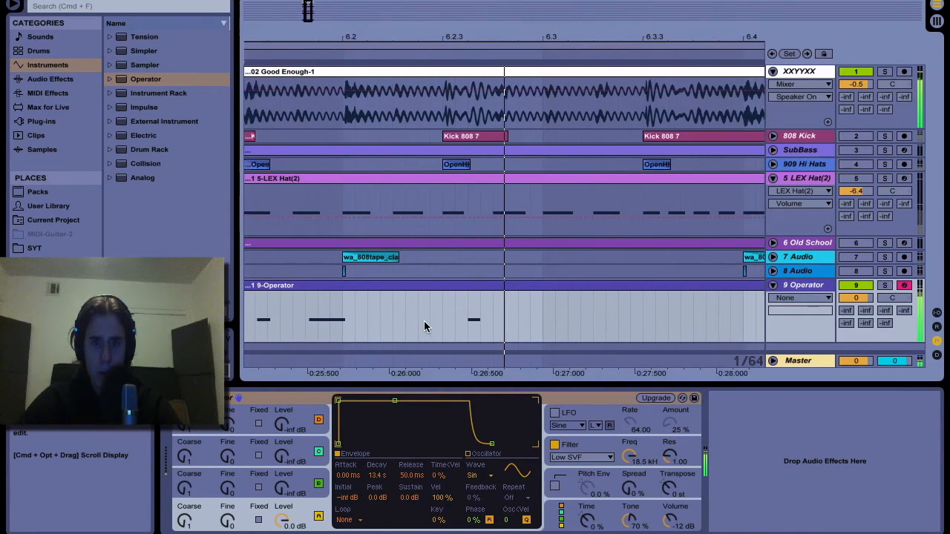
pyautogui.press('space')
pyautogui.moveTo(274, 312); pyautogui.dragTo(306, 314)
pyautogui.press('space')
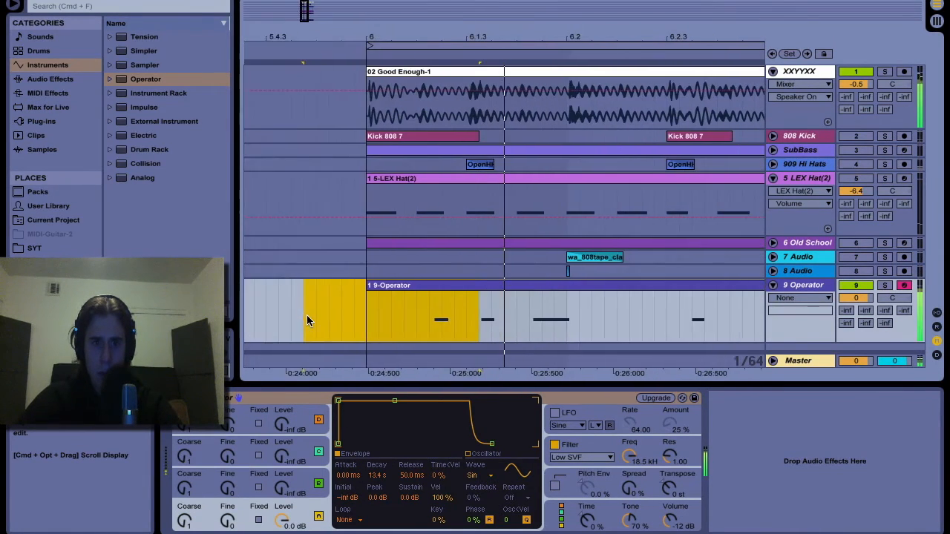
# - Copy the short Operator note near 6.1.3 with its surrounding clip section and paste it at 6.2.4
pyautogui.moveTo(382, 321); pyautogui.dragTo(404, 320)
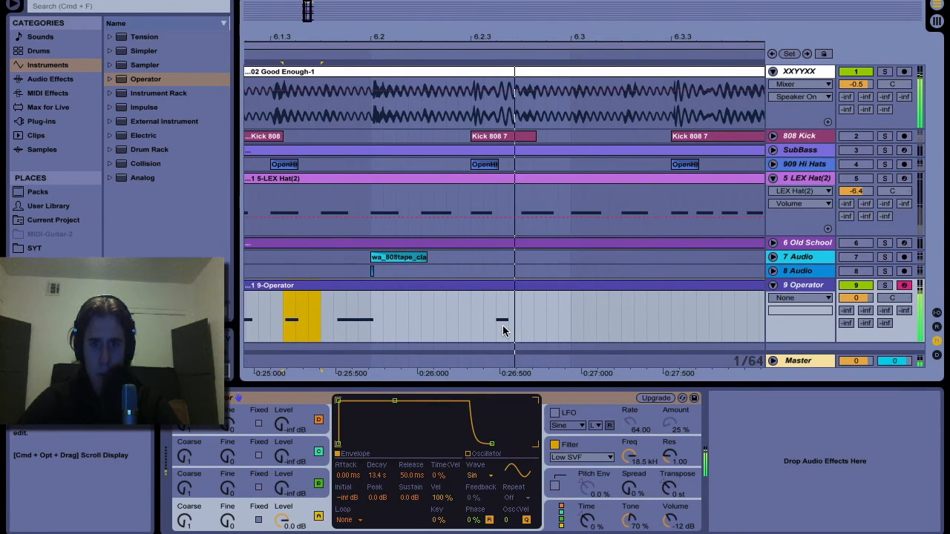
pyautogui.press('space')
pyautogui.click(531, 318)
pyautogui.press('+')
pyautogui.press('+')
pyautogui.click(436, 326)
pyautogui.press('space')
pyautogui.press('space')
pyautogui.click(494, 312)
pyautogui.press('super+v')
pyautogui.press('space')
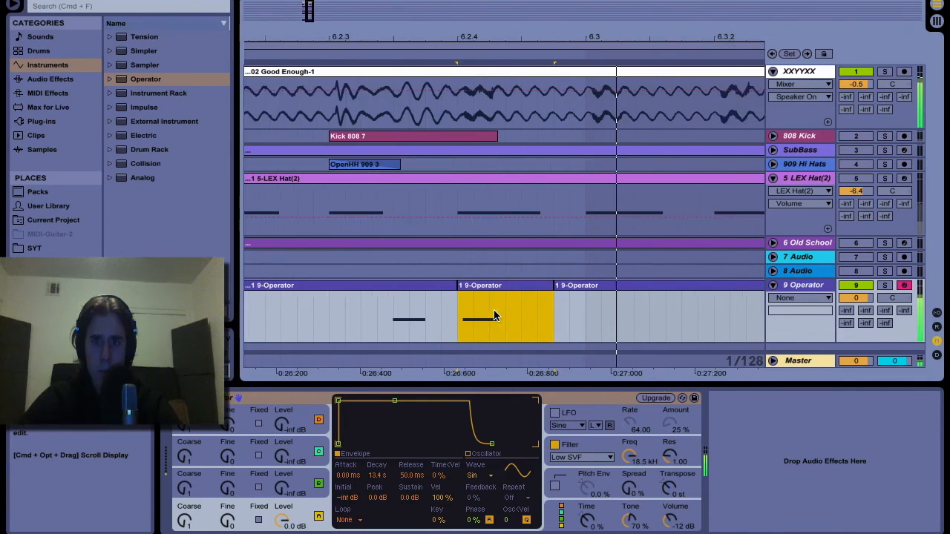
# - Paste the copied Operator note at 6.3 and 6.3.2, and listen to the rest of the bar
pyautogui.click(470, 313)
pyautogui.press('super+v')
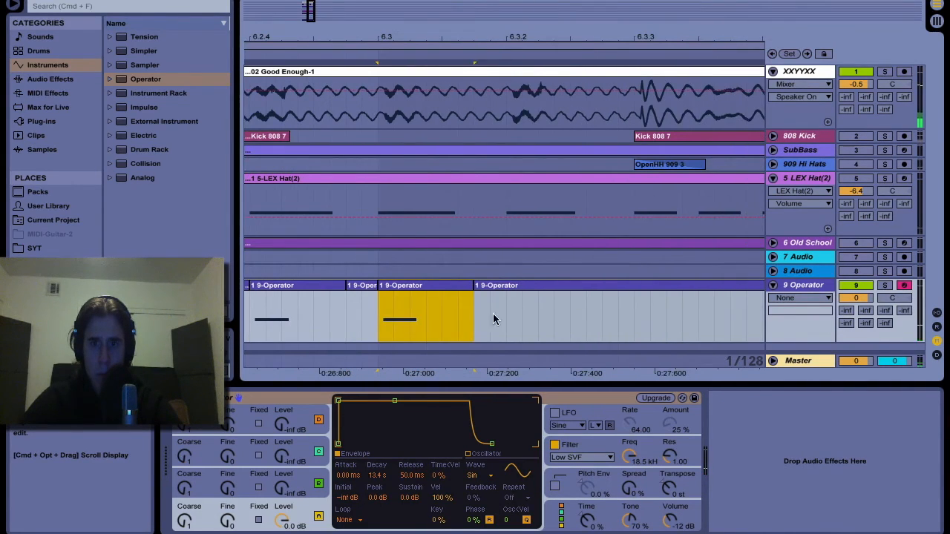
pyautogui.click(510, 310)
pyautogui.press('super+v')
pyautogui.click(461, 310)
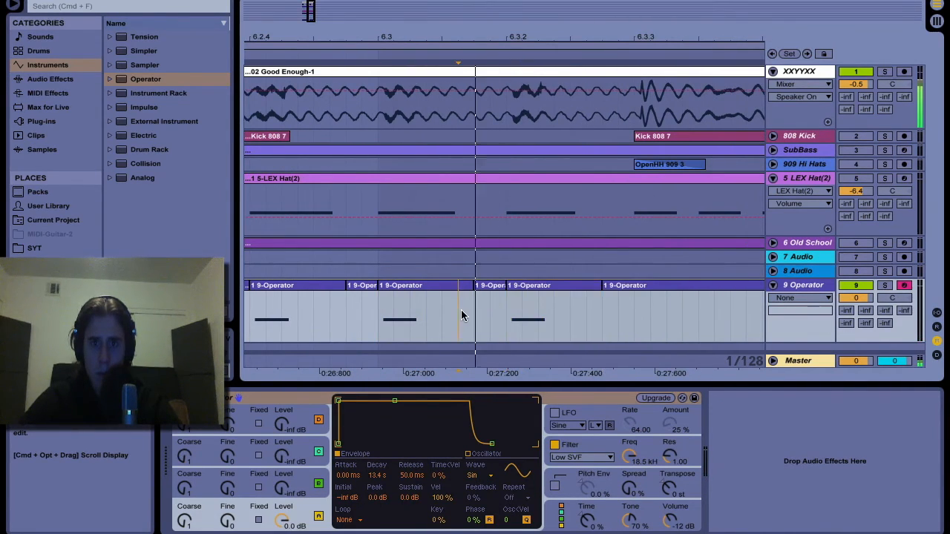
pyautogui.press('space')
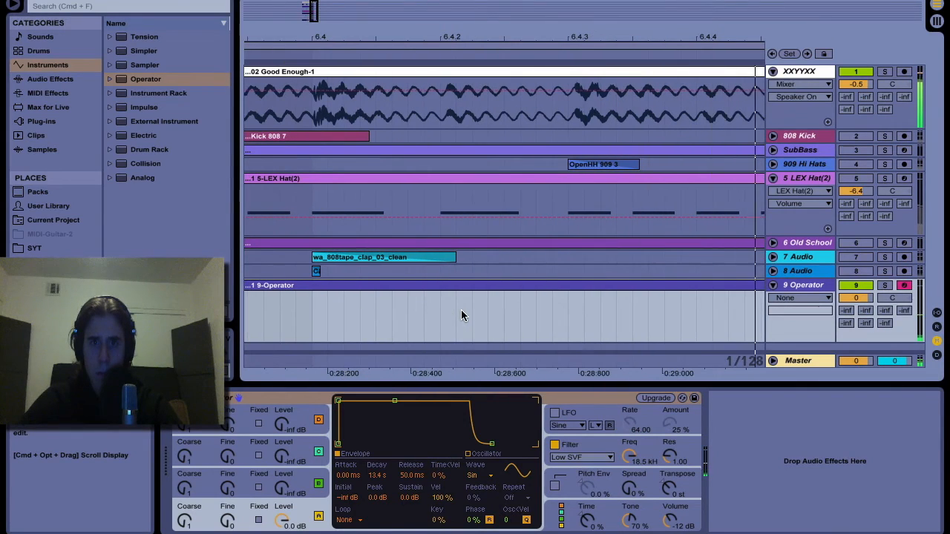
# - Paste the copied Operator note at 6.4.2, 6.4.3 and just after 6.4.4
pyautogui.click(442, 324)
pyautogui.press('super+v')
pyautogui.click(455, 323)
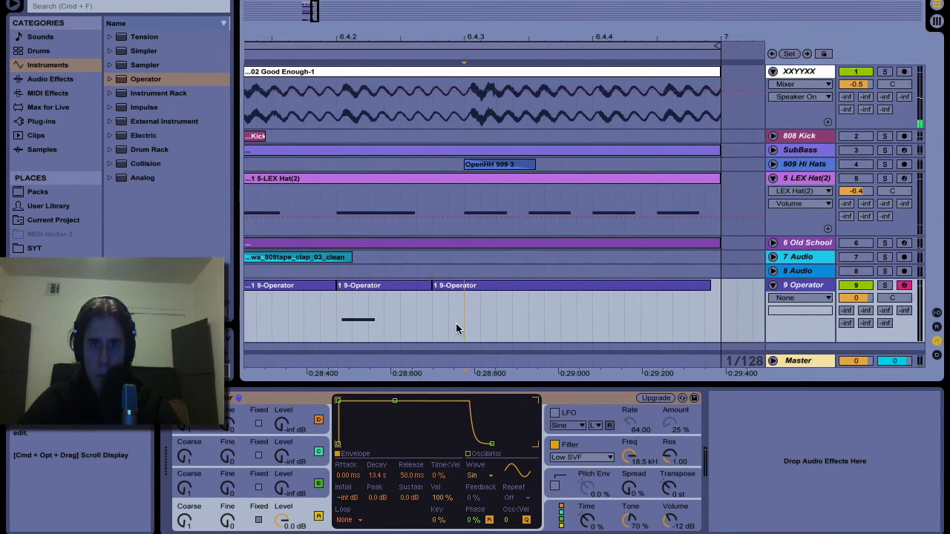
pyautogui.press('super+v')
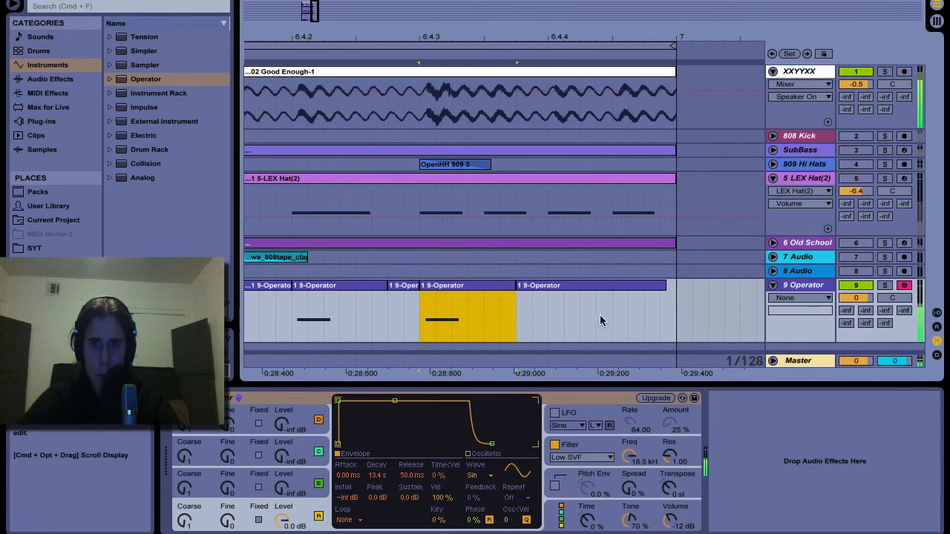
pyautogui.click(570, 323)
pyautogui.press('super+v')
# - Consolidate the separate Operator clip pieces across bar 6 into one clip
pyautogui.press('-')
pyautogui.press('-')
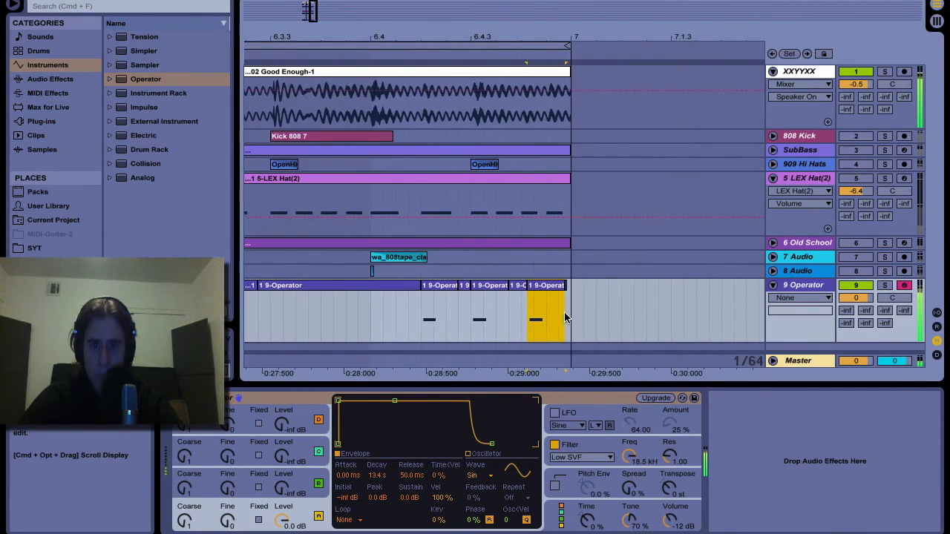
pyautogui.hscroll(-3, 555, 316)
pyautogui.press('-')
pyautogui.press('-')
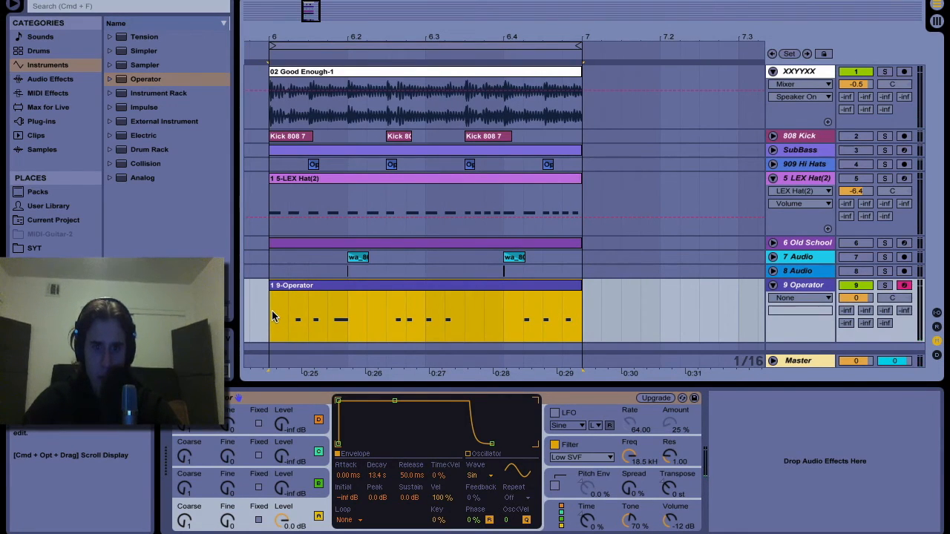
# - Quantize all notes of the consolidated Operator clip to the grid and return to the full arrangement
pyautogui.doubleClick(325, 287)
pyautogui.press('+')
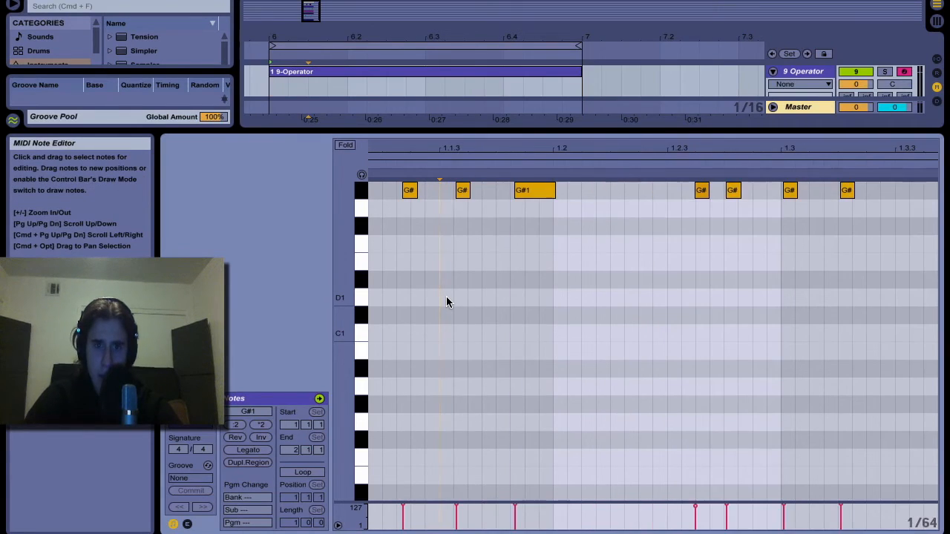
pyautogui.press('super+a')
pyautogui.press('super+u')
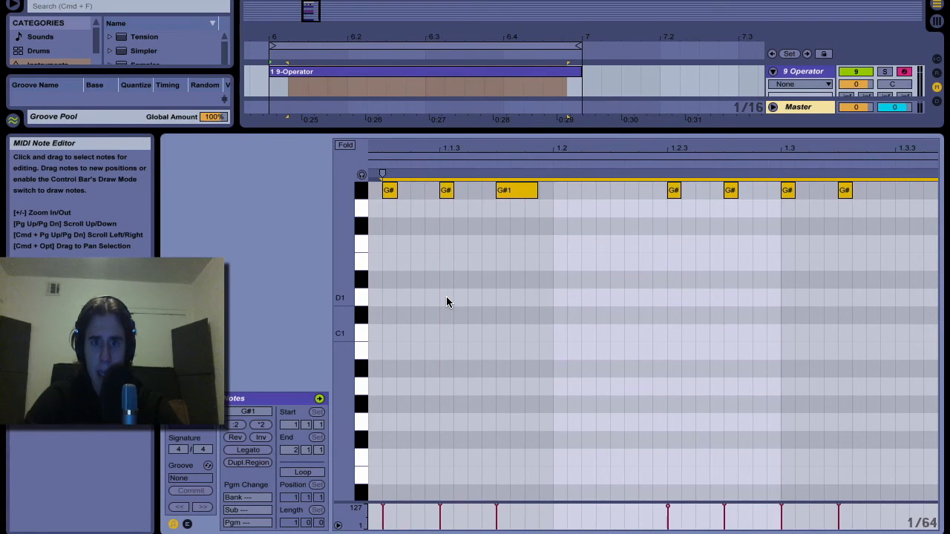
pyautogui.press('super+alt+l')
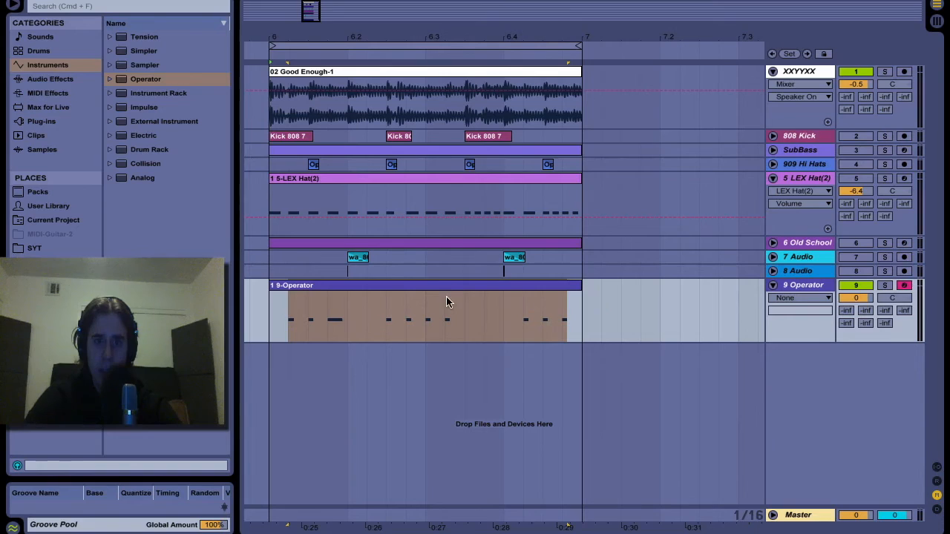
# - Play the quantized Operator part with the reference to check its timing through bar 6
pyautogui.press('+')
pyautogui.press('+')
pyautogui.press('+')
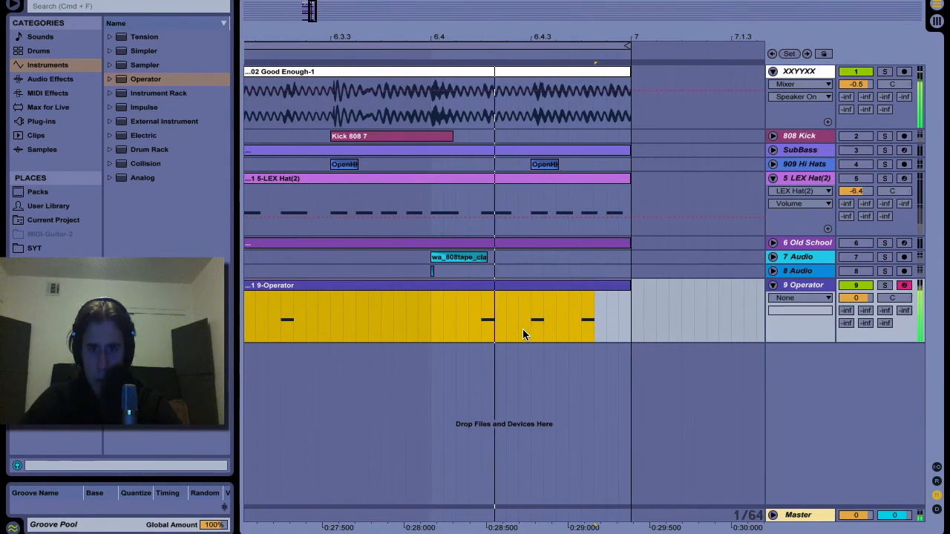
pyautogui.press('-')
pyautogui.press('-')
pyautogui.press('-')
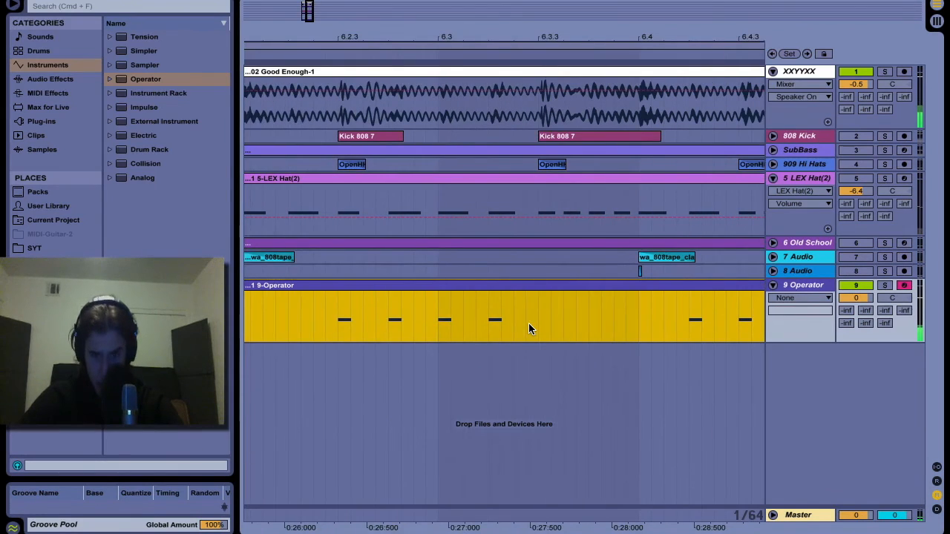
pyautogui.press('-')
pyautogui.press('-')
pyautogui.click(476, 317)
pyautogui.press('+')
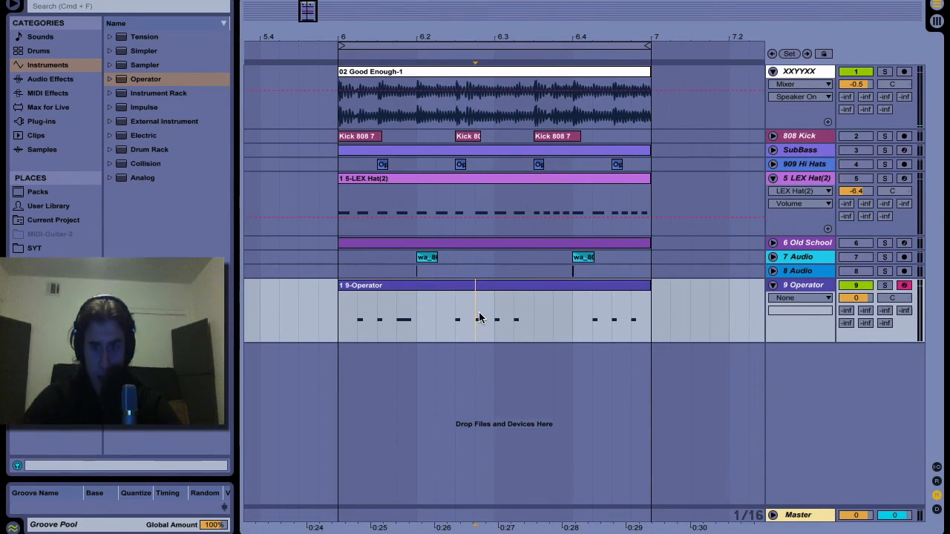
# - Inspect the Master track's effect chain, including EQ Eight and the Utility width
pyautogui.doubleClick(811, 513)
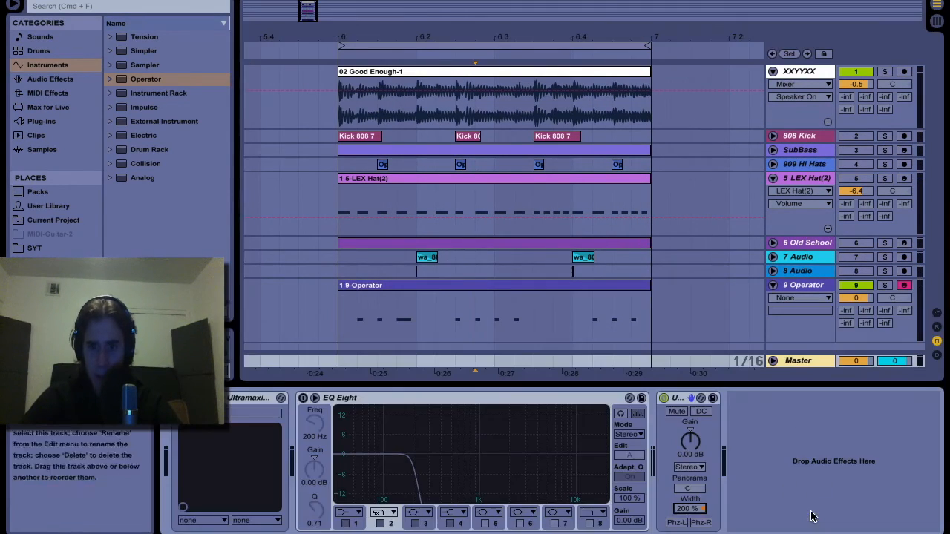
pyautogui.press('alt+super+l')
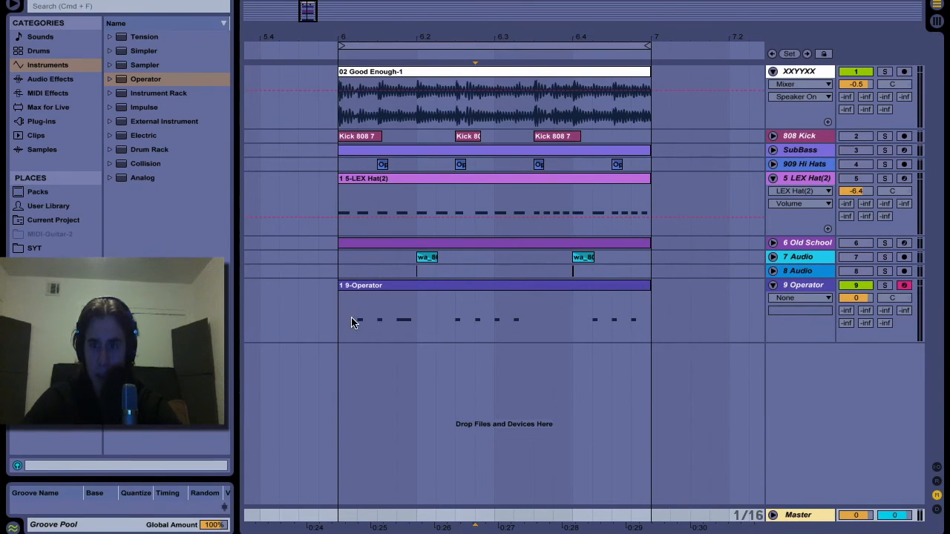
pyautogui.click(807, 294)
pyautogui.click(811, 283)
pyautogui.click(812, 283)
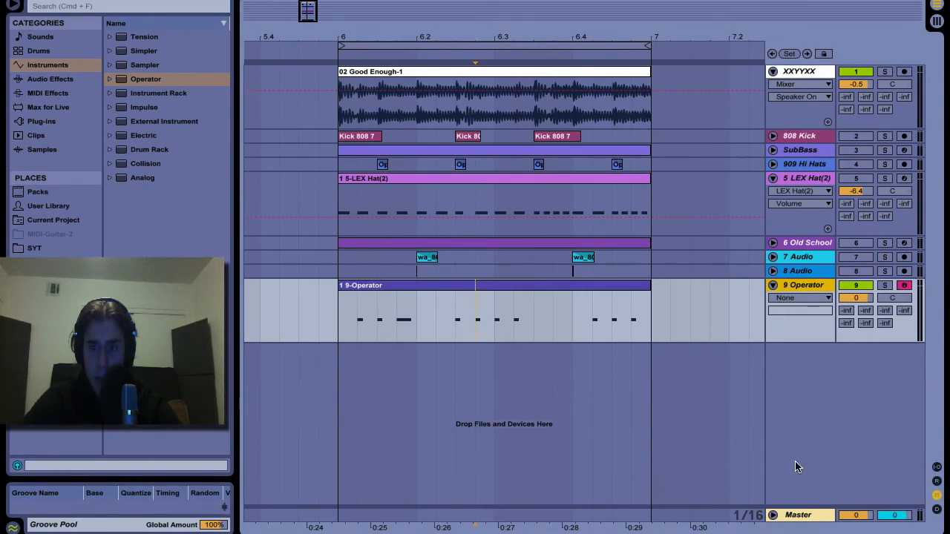
pyautogui.doubleClick(816, 516)
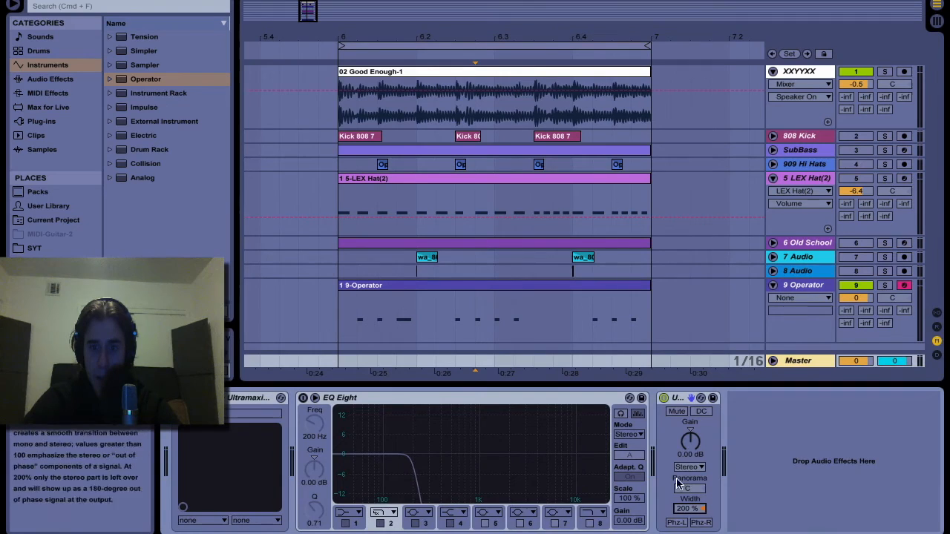
pyautogui.press('alt+super+l')
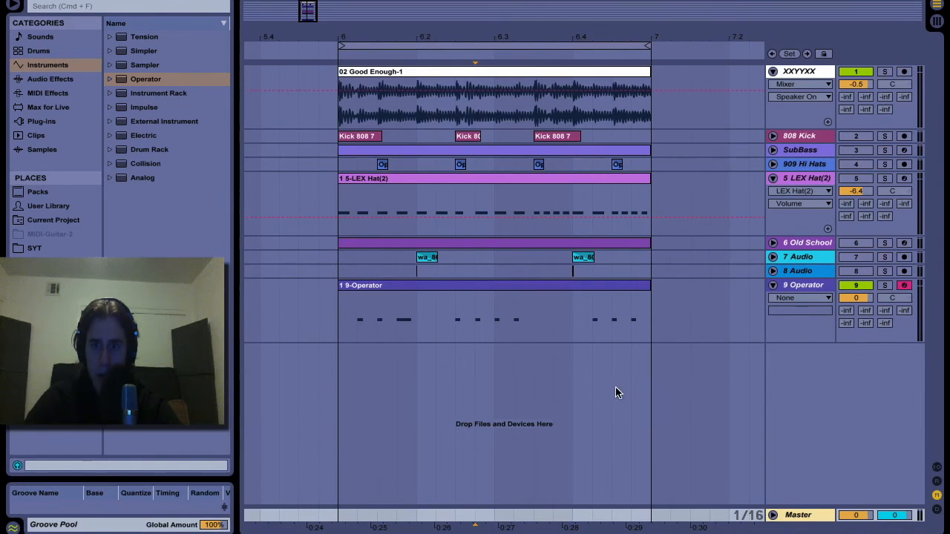
# - Play the Operator part against the reference from the start of bar 6 to compare their stereo placement
pyautogui.doubleClick(790, 286)
pyautogui.click(370, 328)
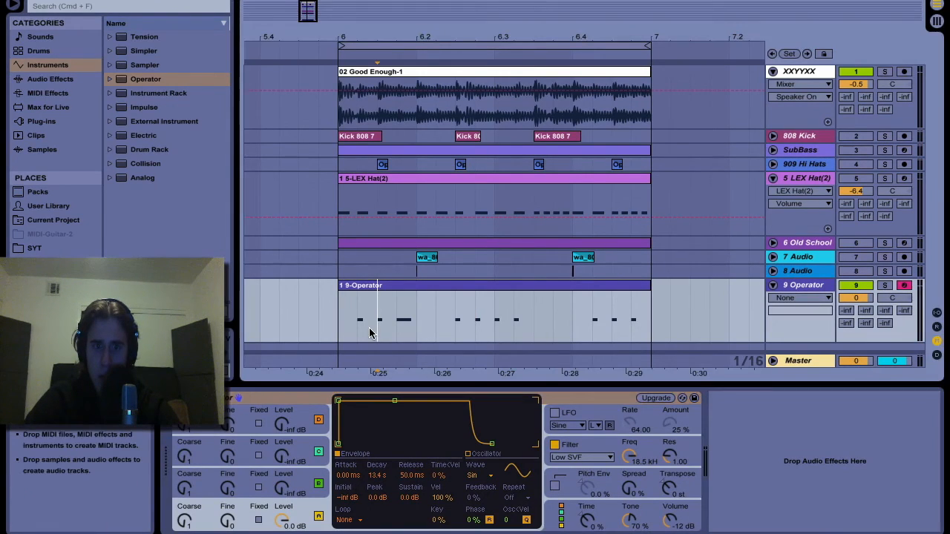
pyautogui.click(325, 318)
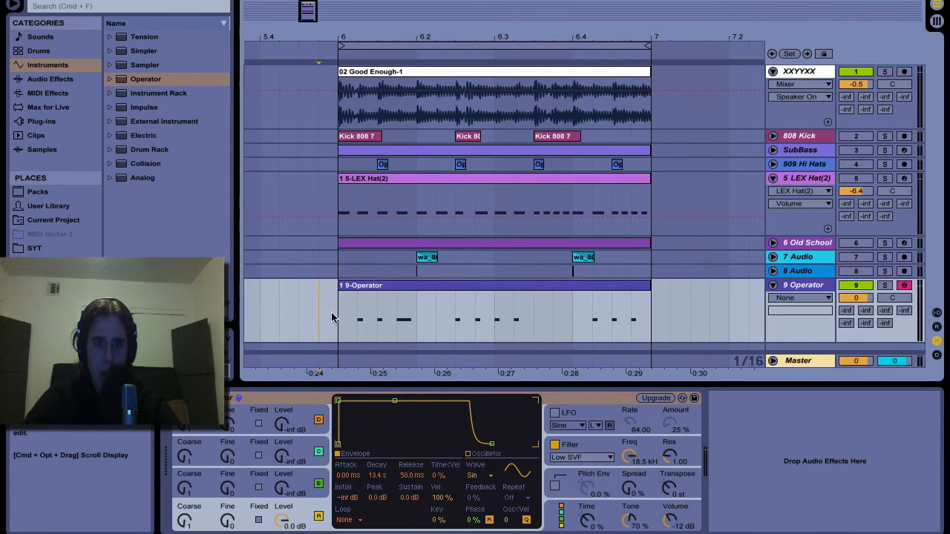
pyautogui.click(336, 317)
pyautogui.press('alt+super+l')
pyautogui.press('+')
pyautogui.press('+')
pyautogui.press('+')
pyautogui.hscroll(1, 335, 317)
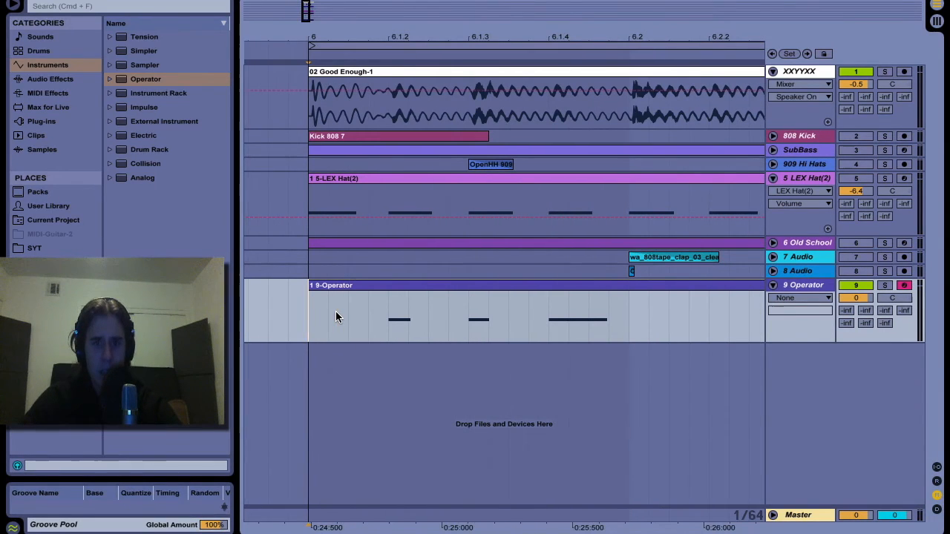
pyautogui.hscroll(1, 335, 311)
pyautogui.hscroll(1, 402, 309)
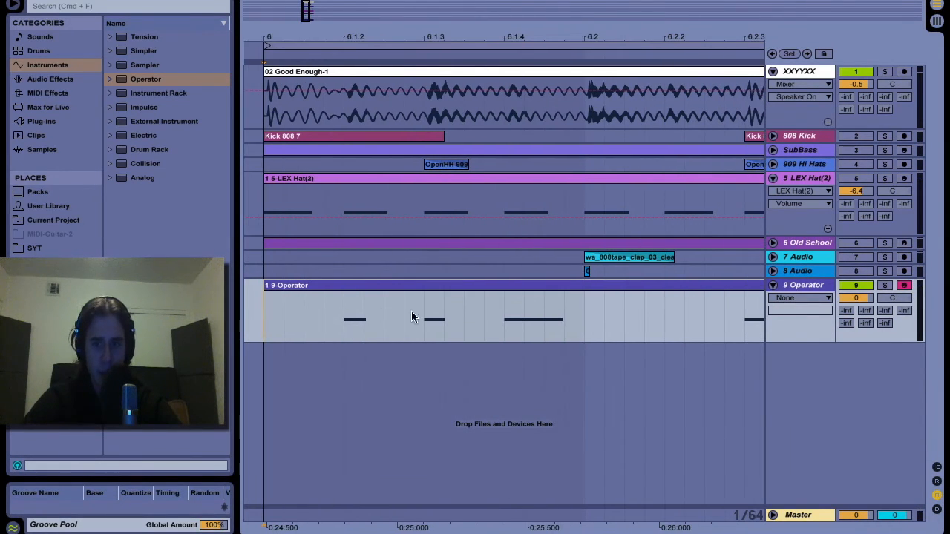
pyautogui.press('space')
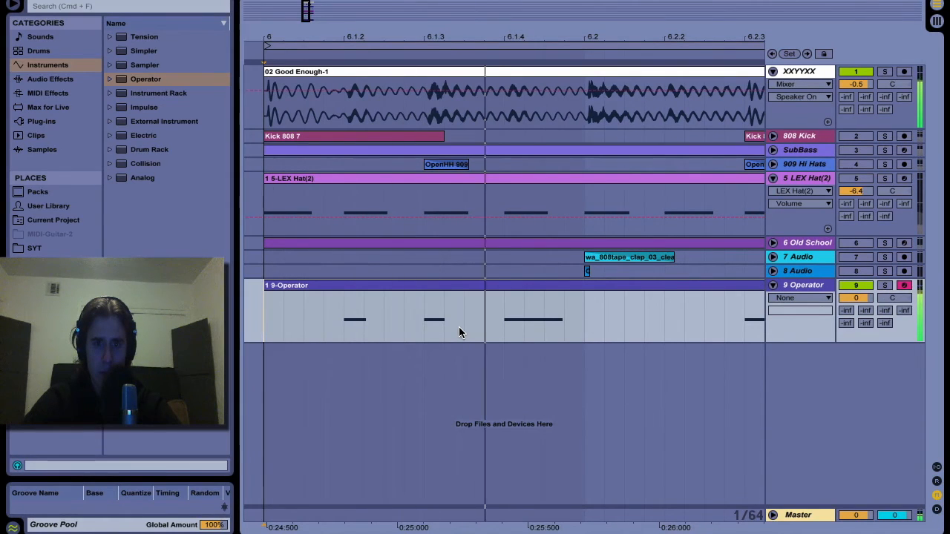
# - Automate the 9 Operator track's panning to 30L around the note at 6.2.4
pyautogui.click(894, 297)
pyautogui.moveTo(403, 327); pyautogui.dragTo(451, 342)
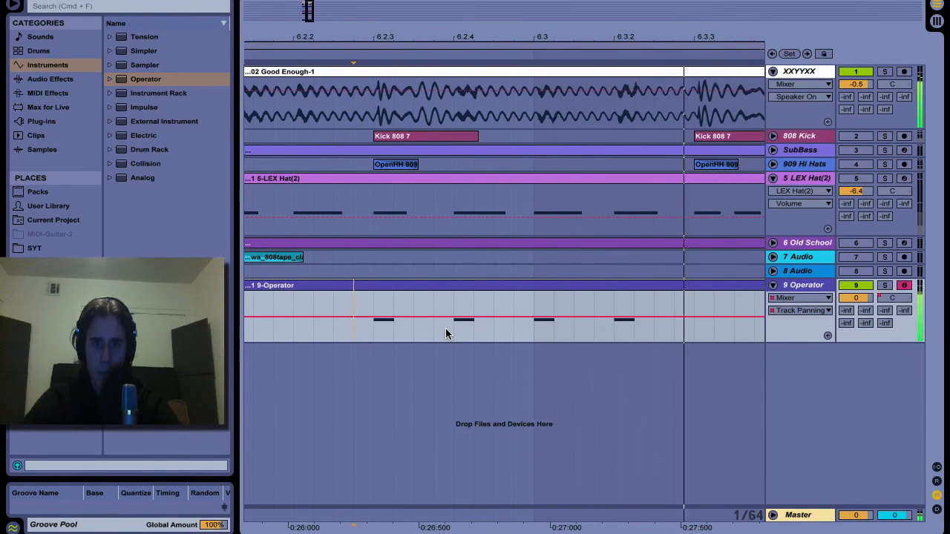
pyautogui.moveTo(472, 317); pyautogui.dragTo(473, 330)
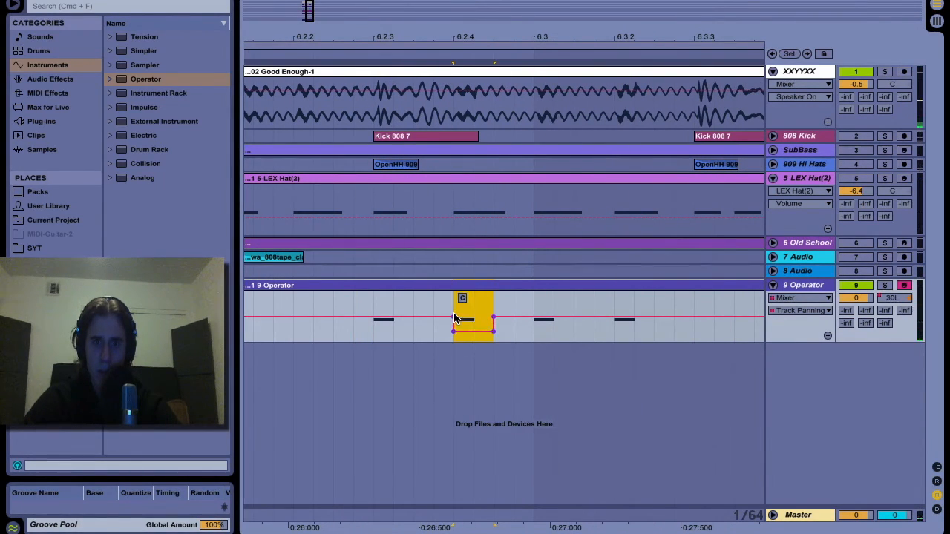
pyautogui.press('super+z')
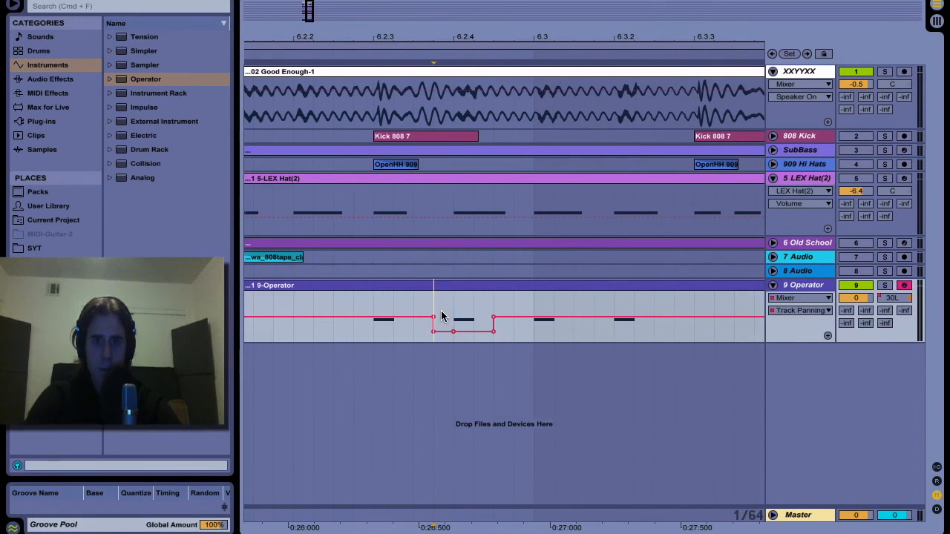
# - Play bar 6 to check the 9 Operator part with its left-panned notes
pyautogui.press('-')
pyautogui.press('-')
pyautogui.press('space')
pyautogui.hscroll(1, 445, 316)
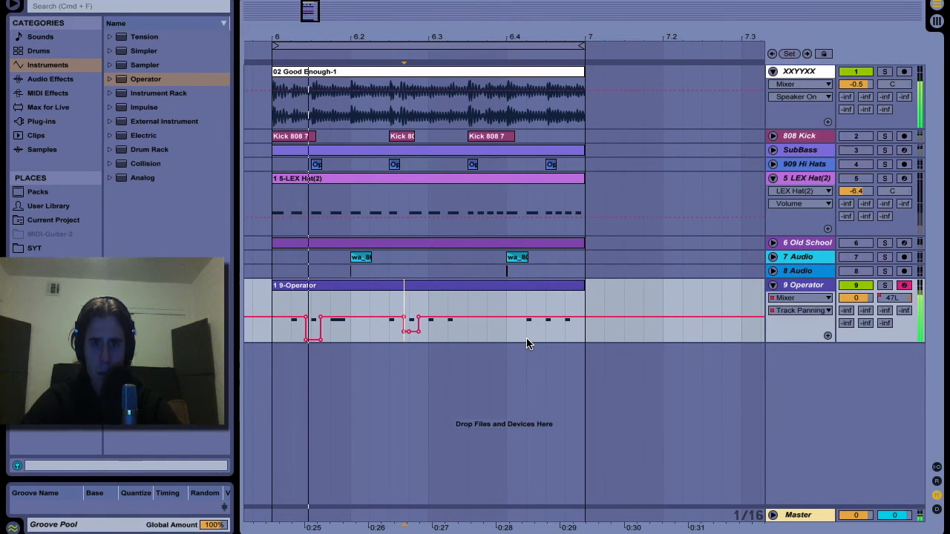
# - Set oscillator A of the 9 Operator track's Operator to the Noise White waveform and show its envelope
pyautogui.doubleClick(803, 288)
pyautogui.doubleClick(802, 288)
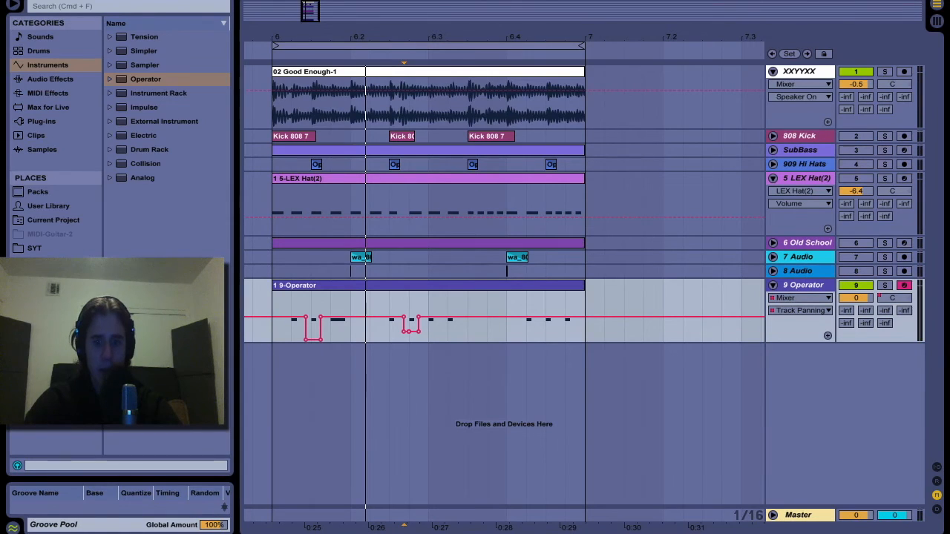
pyautogui.doubleClick(812, 289)
pyautogui.click(485, 477)
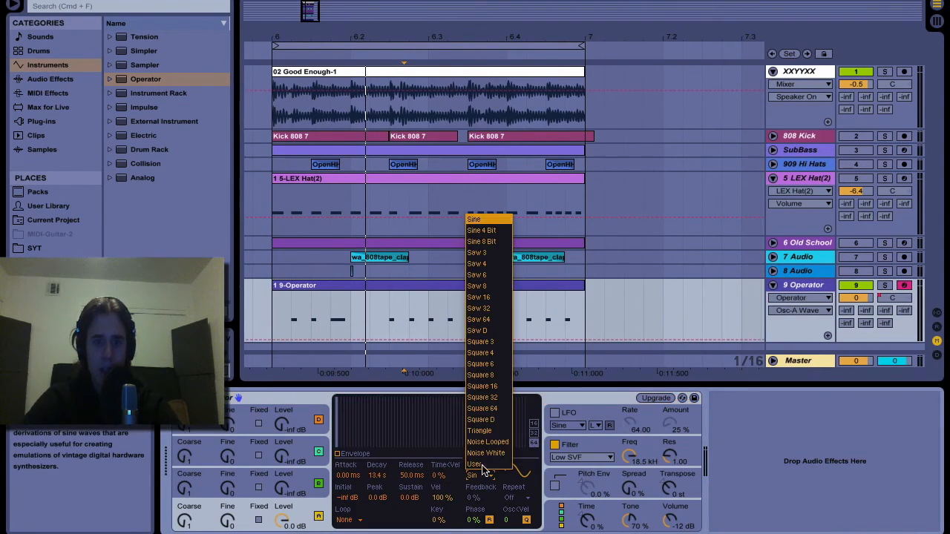
pyautogui.click(482, 459)
pyautogui.click(354, 454)
# - Lower the 9 Operator track's volume to -16.0 and shape oscillator A's envelope to a 588 ms decay during playback from bar 6
pyautogui.click(266, 308)
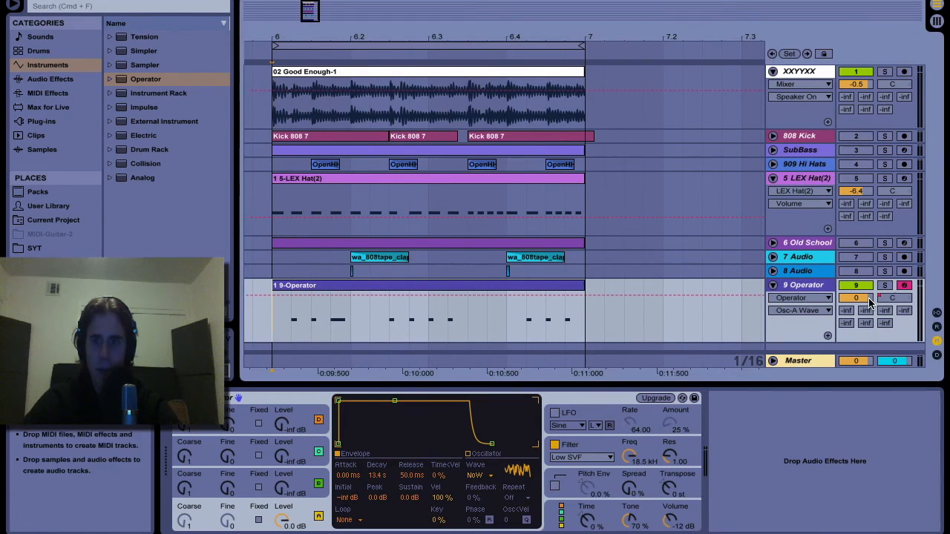
pyautogui.moveTo(852, 298); pyautogui.dragTo(851, 328)
pyautogui.press('space')
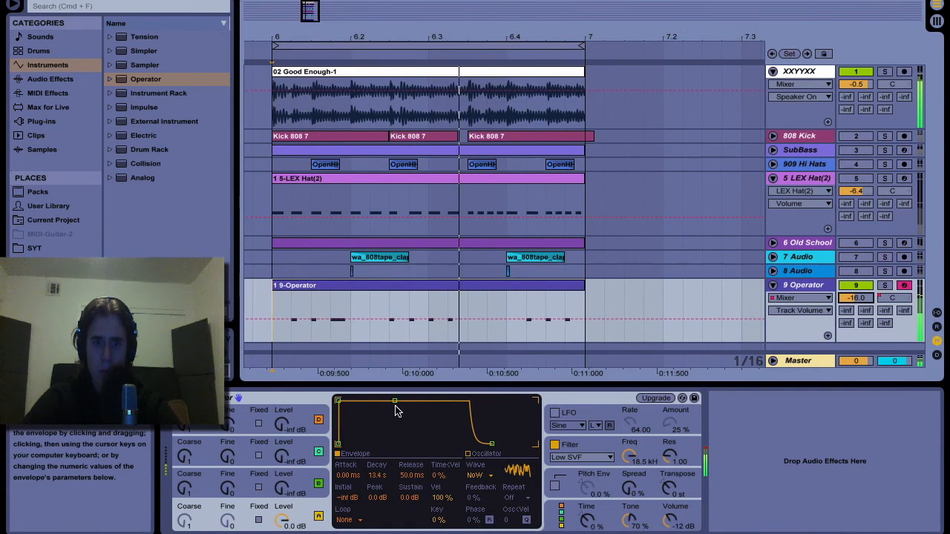
pyautogui.moveTo(394, 402); pyautogui.dragTo(376, 443)
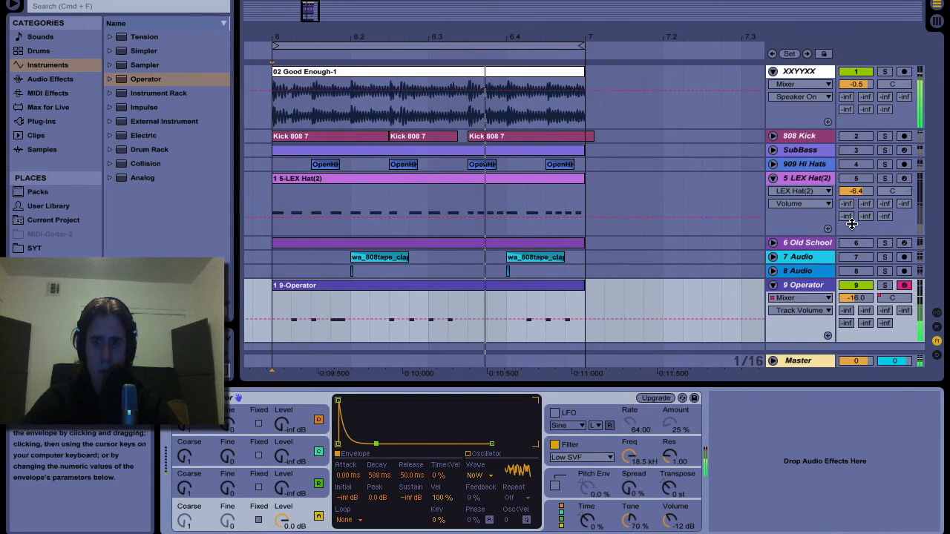
# - Set Operator's Spread to 13 % and hide the device view
pyautogui.click(630, 488)
pyautogui.moveTo(629, 488); pyautogui.dragTo(629, 482)
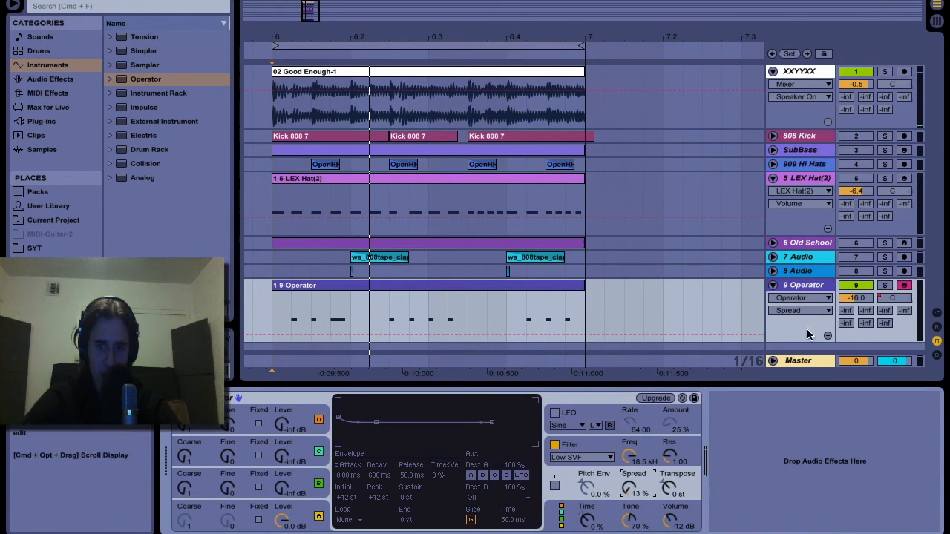
pyautogui.click(801, 361)
pyautogui.press('super+alt+l')
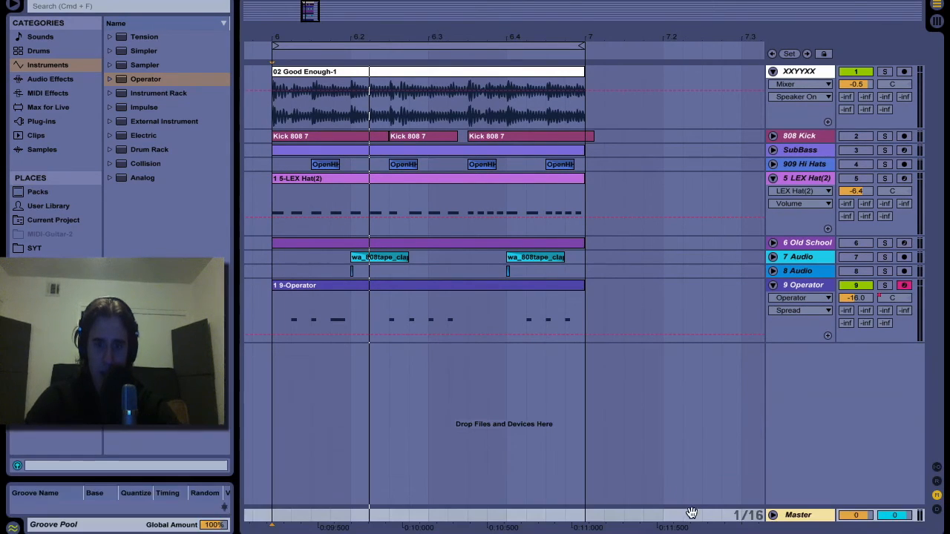
# - Play the Operator part from bar 6 with its track panning automation shown, and remove the clip section from 6.2.3 to 6.2.4
pyautogui.click(891, 300)
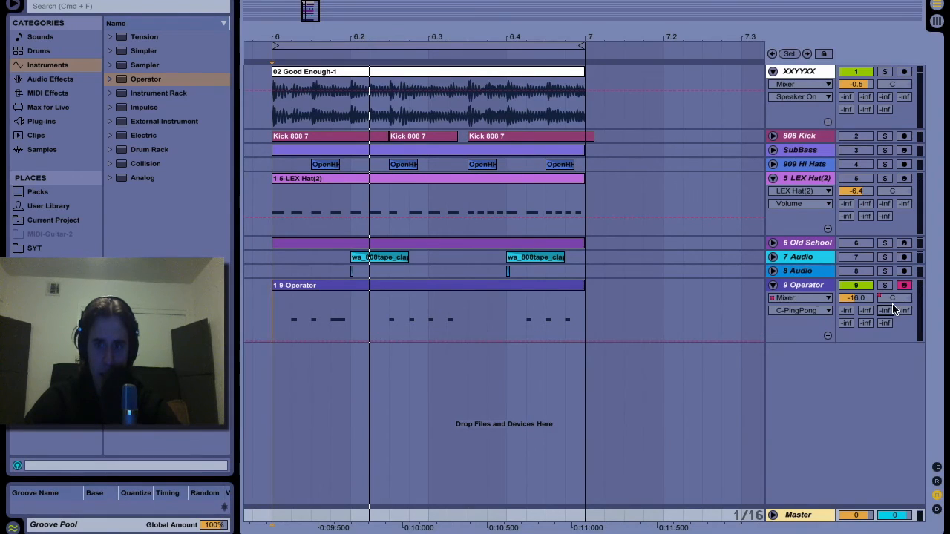
pyautogui.click(826, 288)
pyautogui.press('super+alt+l')
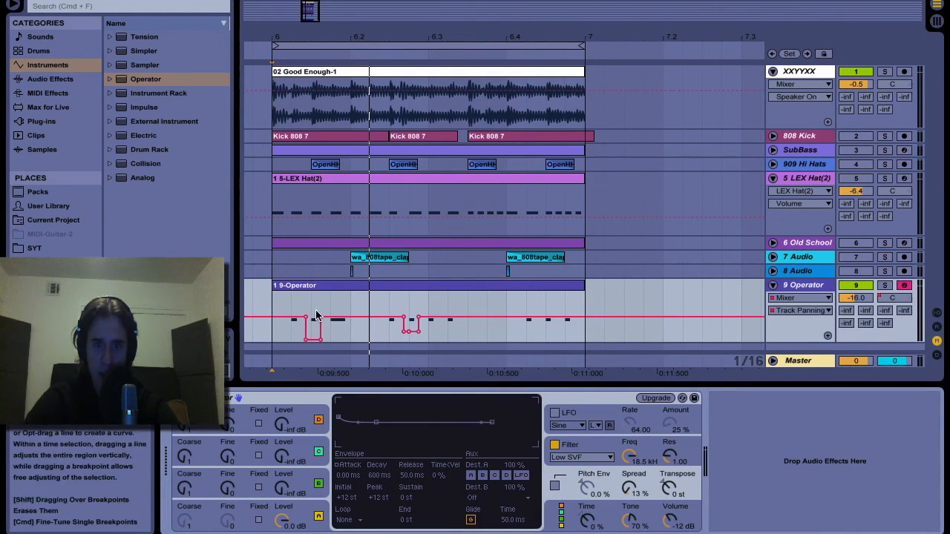
pyautogui.click(282, 302)
pyautogui.press('space')
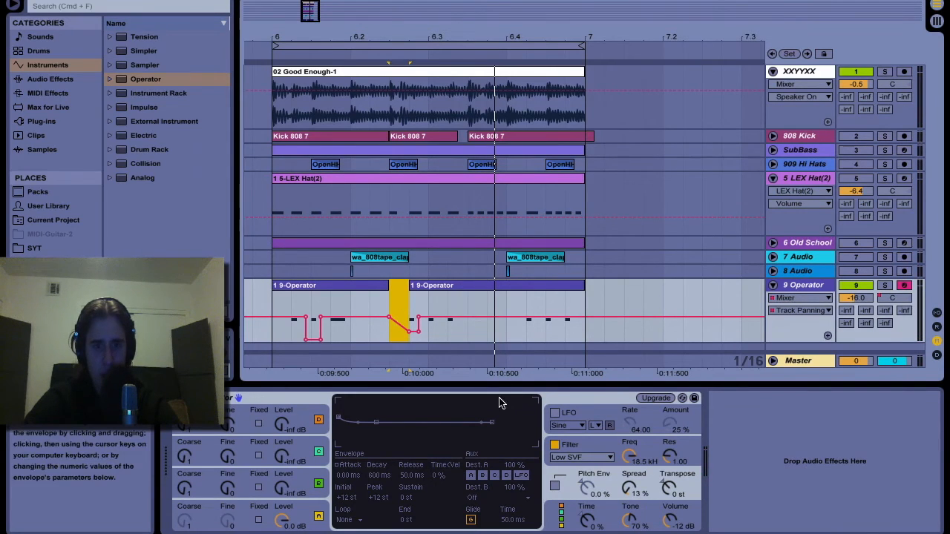
# - Adjust the attack of Operator's oscillator A envelope and hide the device view
pyautogui.click(306, 521)
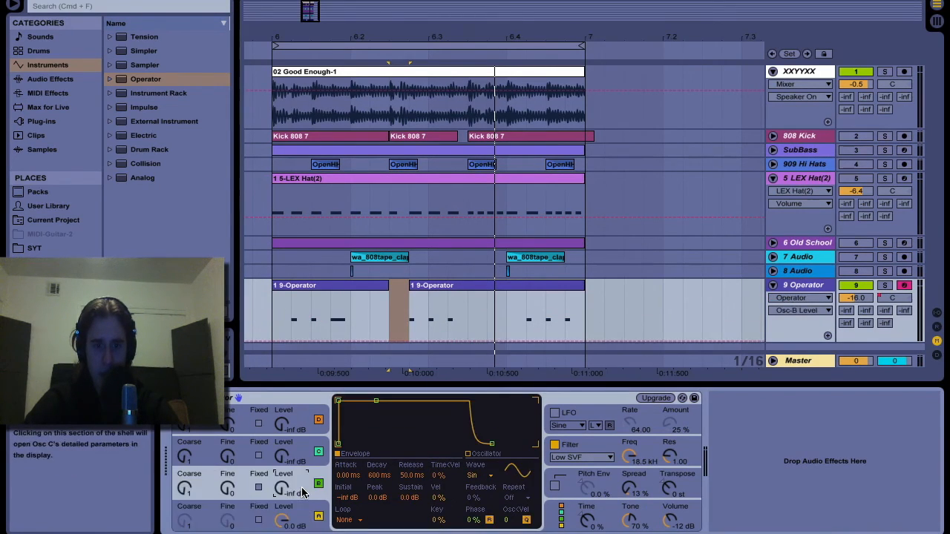
pyautogui.moveTo(345, 475)
pyautogui.mouseDown()
pyautogui.moveTo(345, 460)
pyautogui.moveTo(345, 471)
pyautogui.mouseUp()
pyautogui.press('super+alt+l')
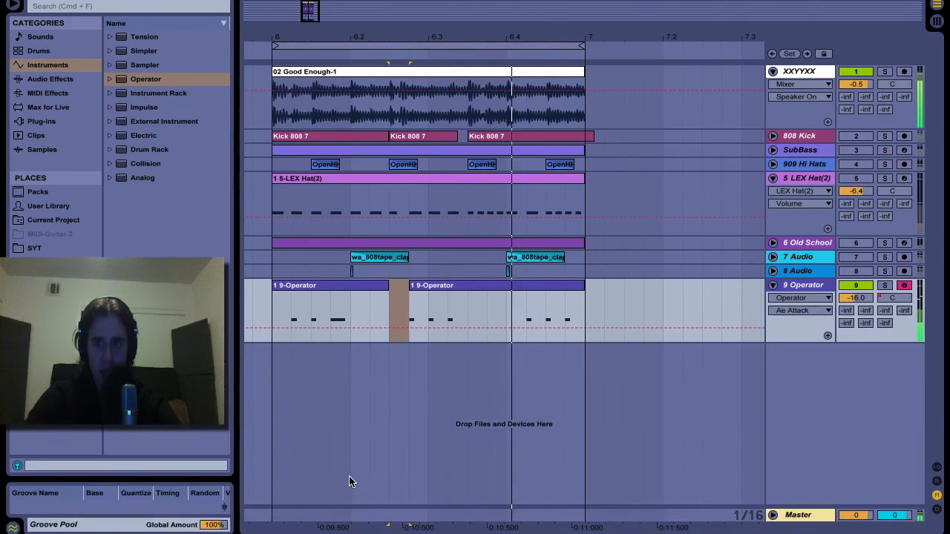
# - Check the Width setting of the Utility on the Master track
pyautogui.click(794, 523)
pyautogui.doubleClick(794, 519)
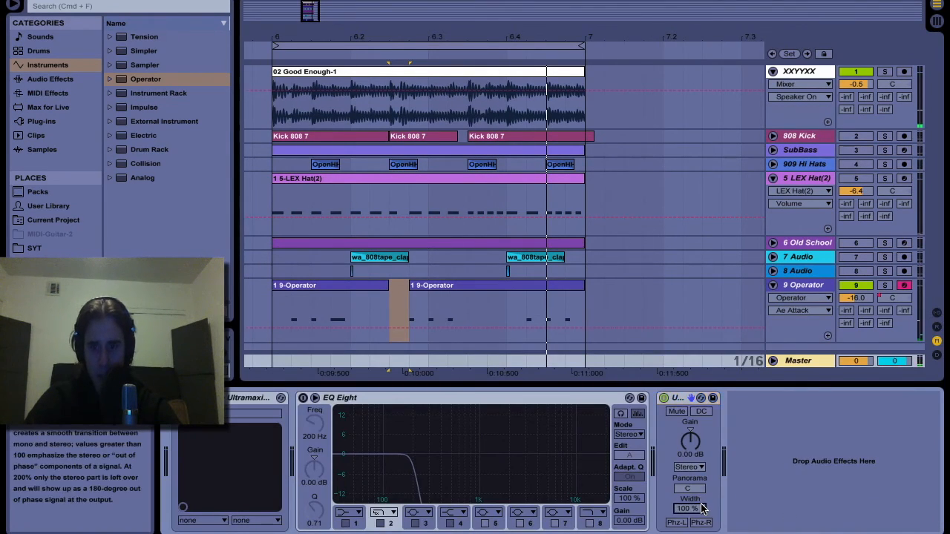
pyautogui.press('super+alt+l')
# - Play the XXYYXX reference alone from the start of bar 6 with the 9 Operator track muted
pyautogui.click(273, 271)
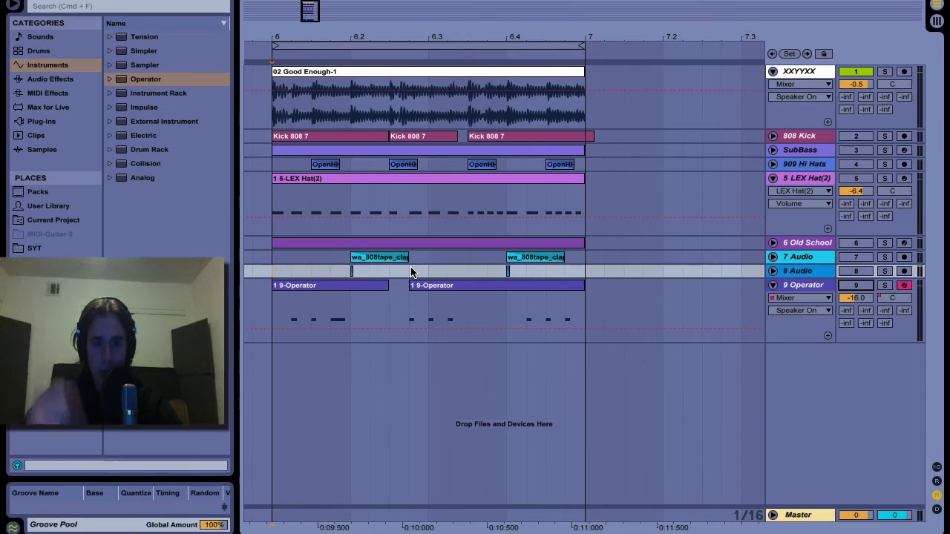
pyautogui.click(272, 259)
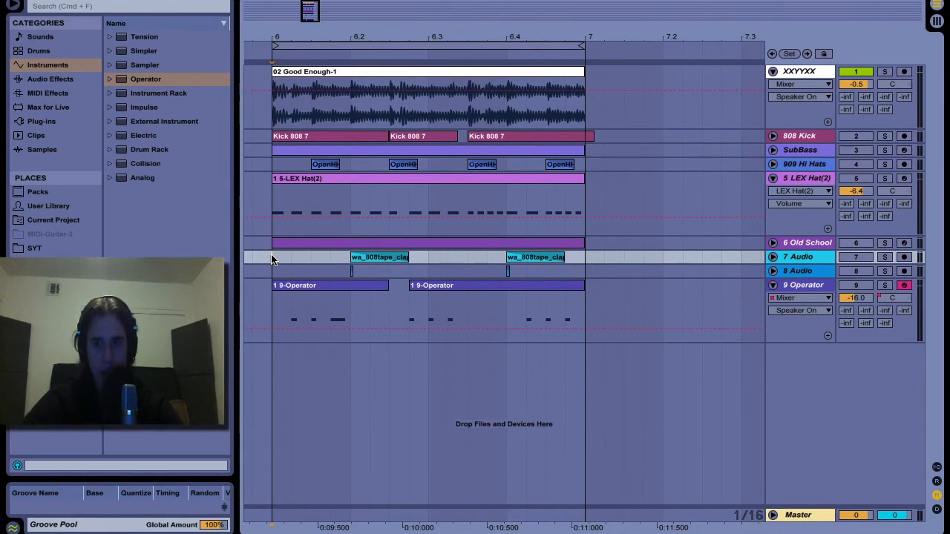
pyautogui.press('space')
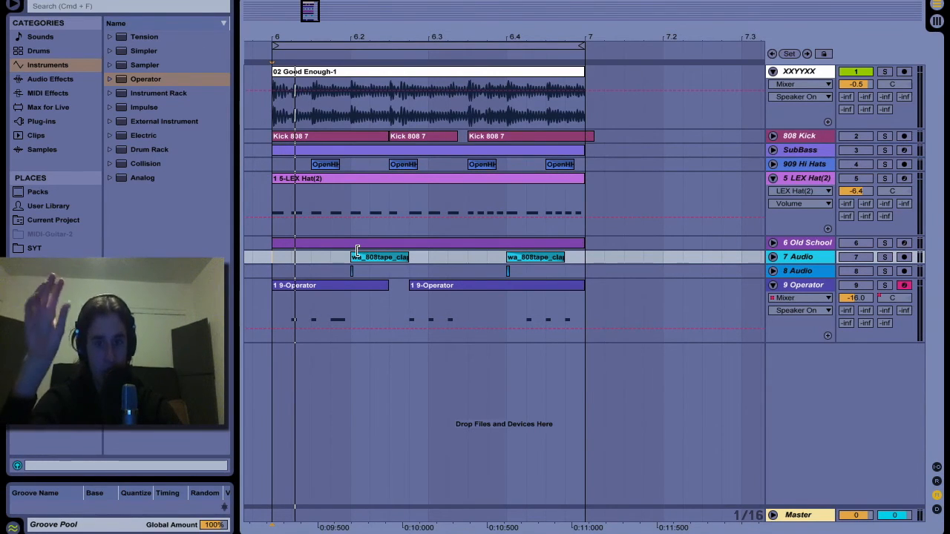
# - Search This Mac for "xxyyxx" and open XXYYXX - Good Enough.als, saving the changes to the current set
pyautogui.press('super+o')
pyautogui.click(473, 22)
pyautogui.click(350, 172)
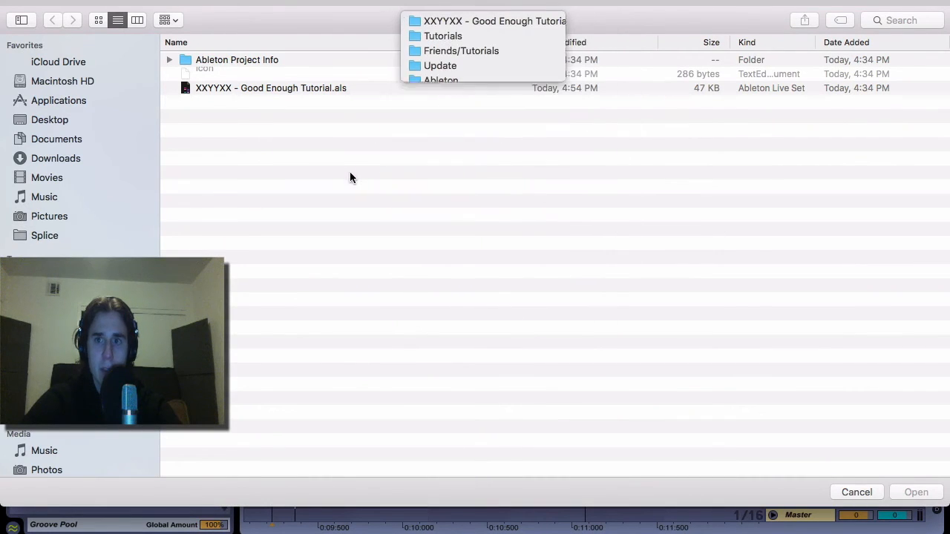
pyautogui.click(896, 16)
pyautogui.write('xxyyxx')
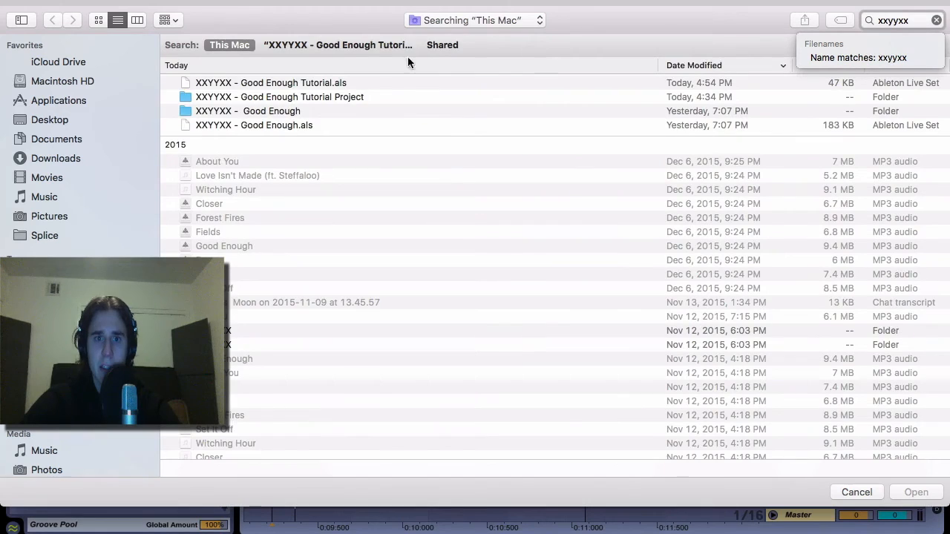
pyautogui.click(372, 46)
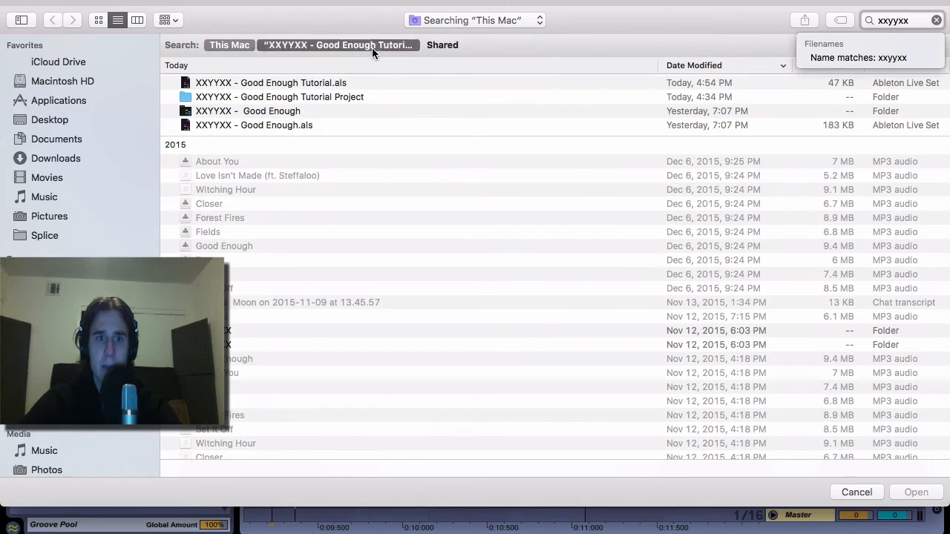
pyautogui.click(208, 44)
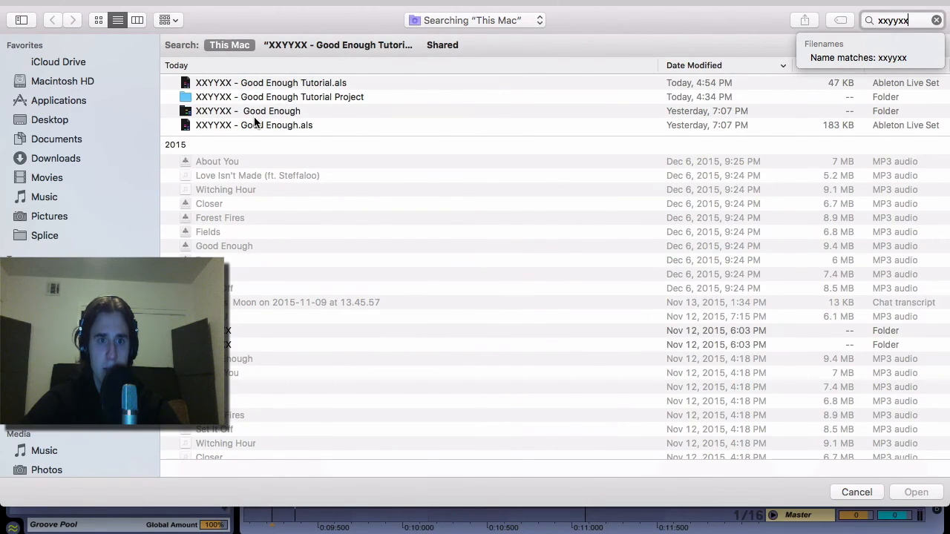
pyautogui.doubleClick(254, 124)
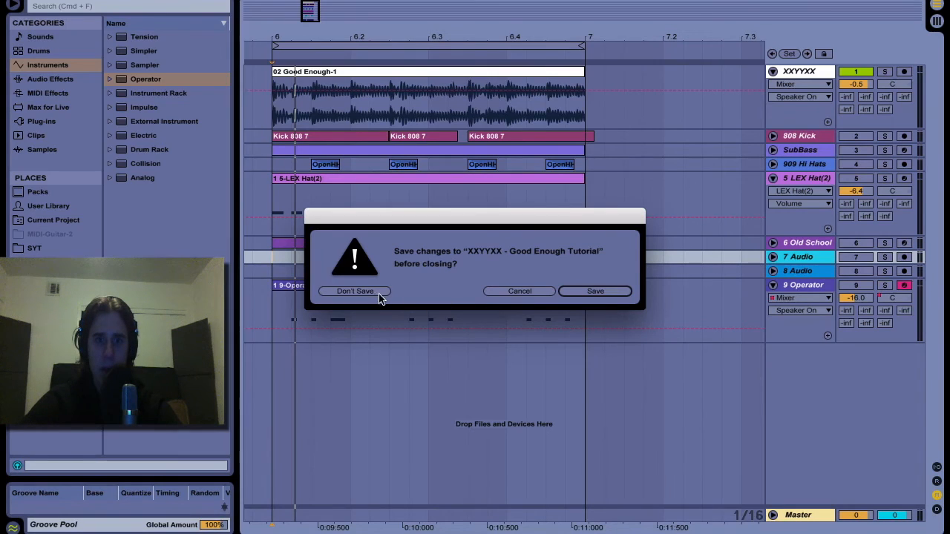
pyautogui.click(599, 291)
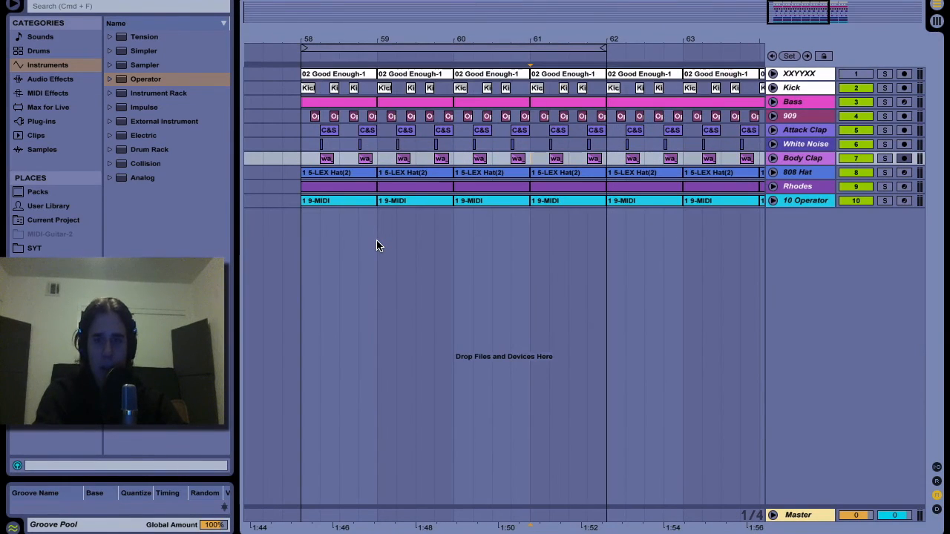
# - Unfold the 909 track at bar 58 and display the fades on its OpenHH 909X clips
pyautogui.click(302, 129)
pyautogui.press('+')
pyautogui.press('+')
pyautogui.press('+')
pyautogui.press('+')
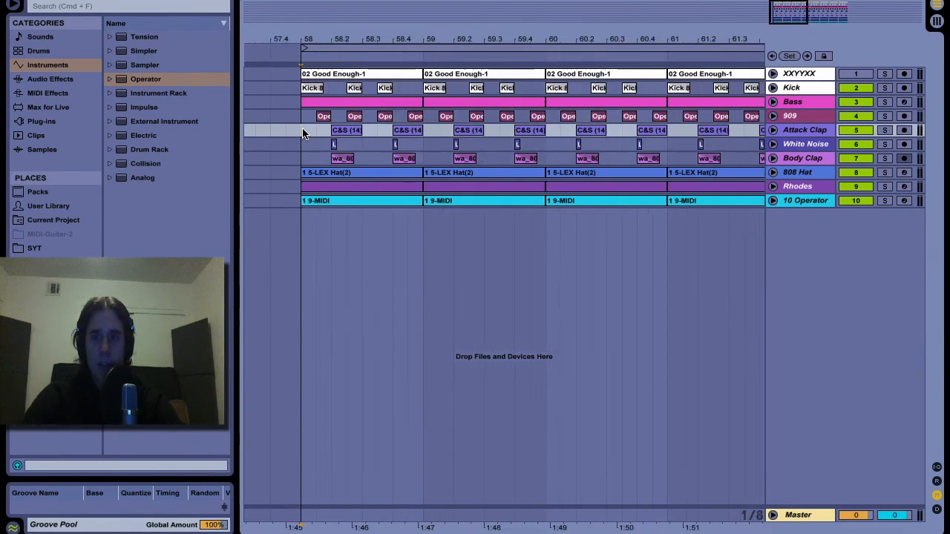
pyautogui.press('+')
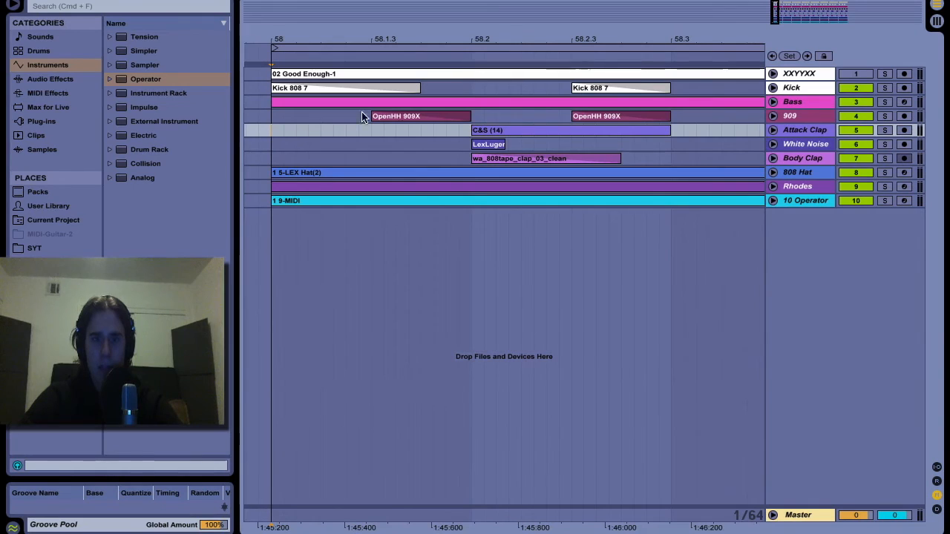
pyautogui.click(408, 117)
pyautogui.click(773, 116)
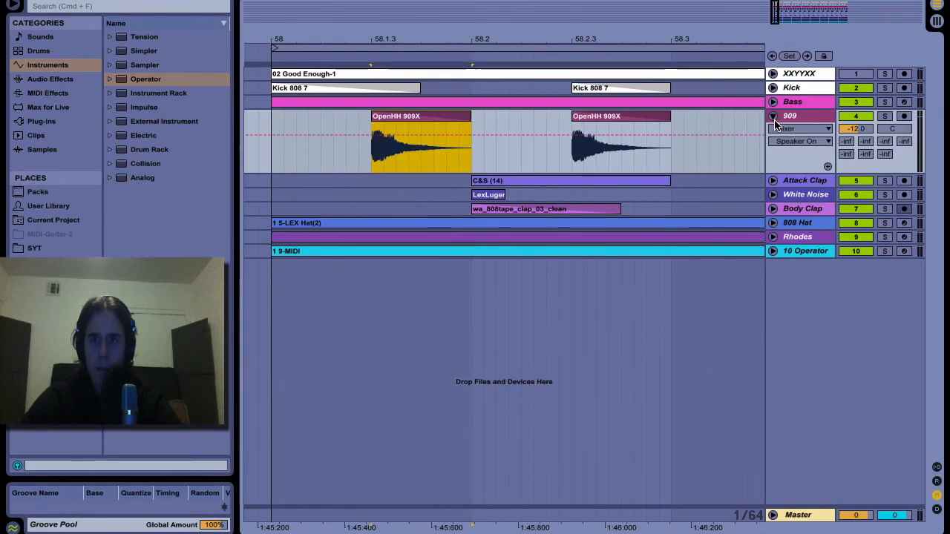
pyautogui.click(309, 152)
pyautogui.press('-')
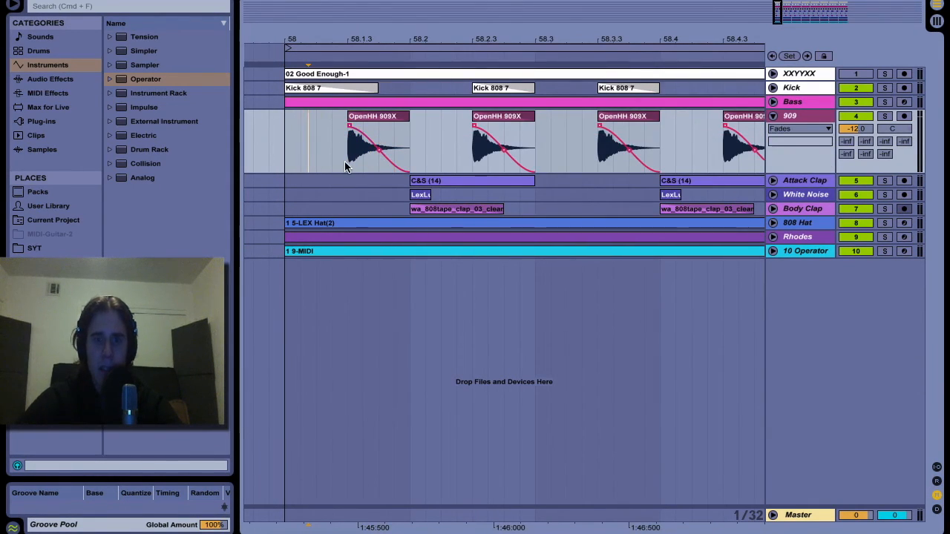
pyautogui.click(282, 155)
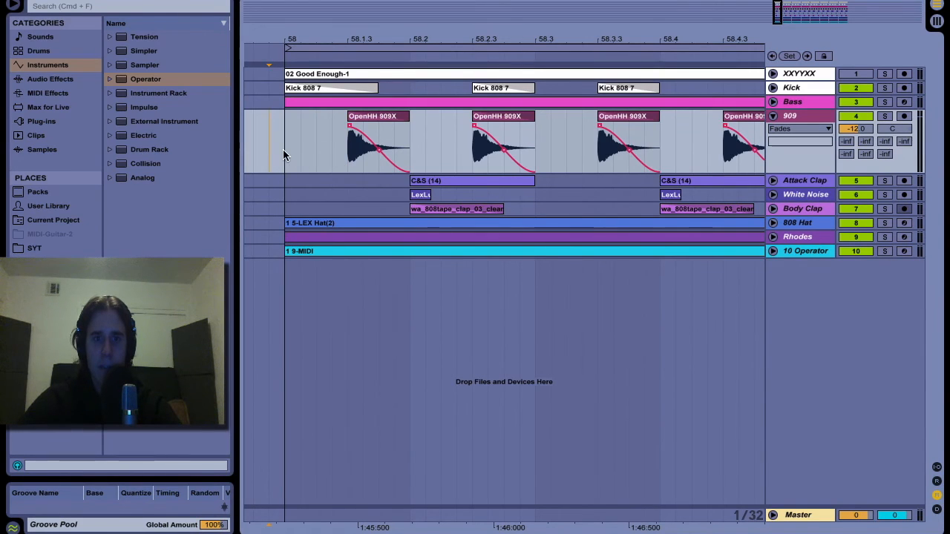
# - Play the full beat from bar 58 and compare it with the XXYYXX reference on its own
pyautogui.press('space')
pyautogui.doubleClick(798, 515)
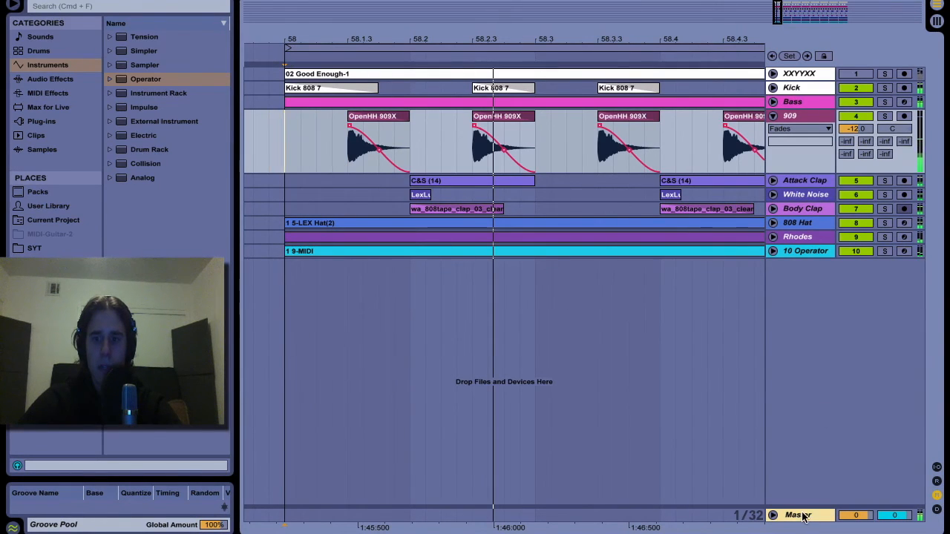
pyautogui.press('super+alt+l')
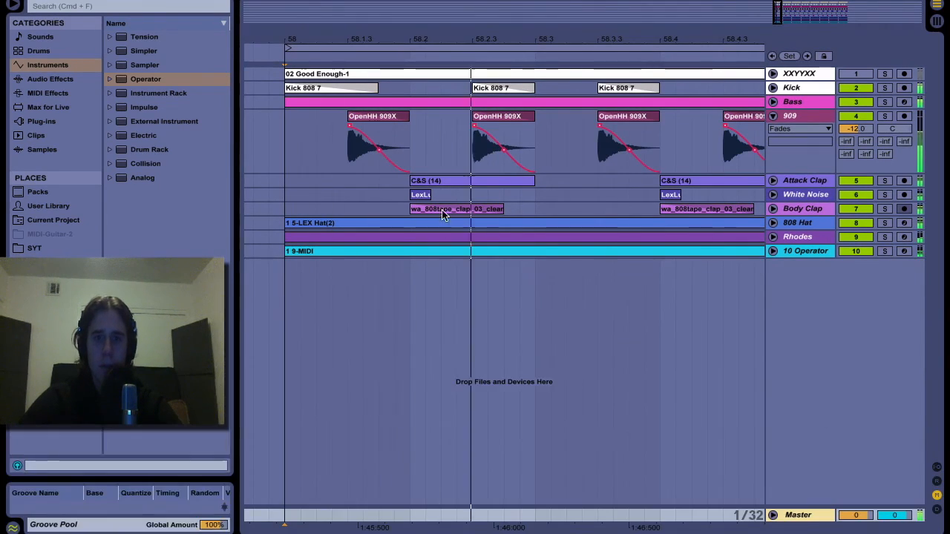
pyautogui.press('-')
pyautogui.press('-')
pyautogui.press('-')
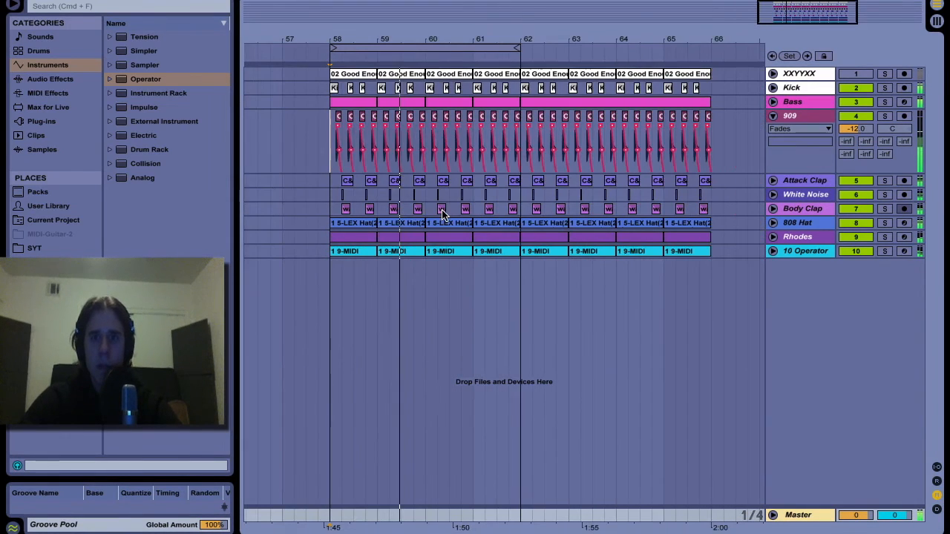
pyautogui.press('super+alt+f')
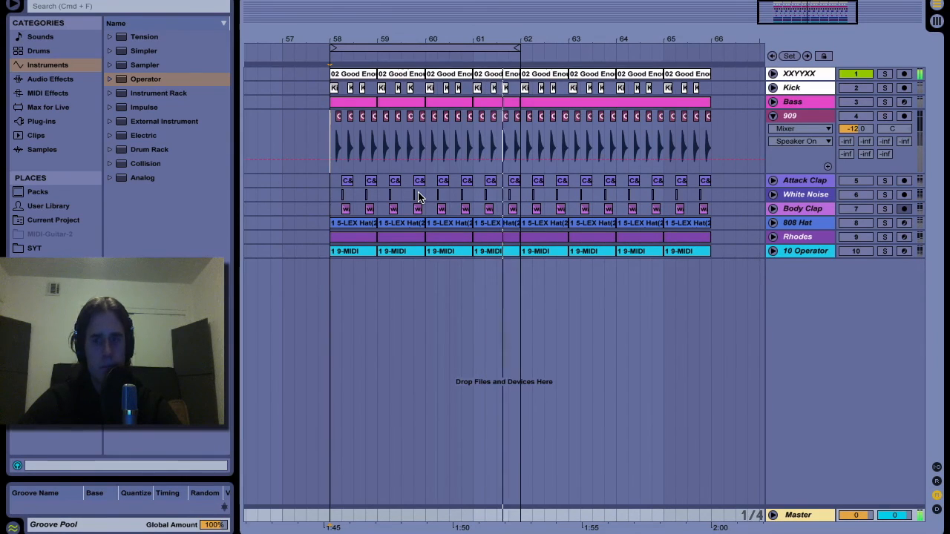
# - Show the OpenHH 909X fades again from bar 58 and open the 909 track's effect chain for inspection
pyautogui.click(319, 145)
pyautogui.press('+')
pyautogui.press('+')
pyautogui.hscroll(2, 320, 144)
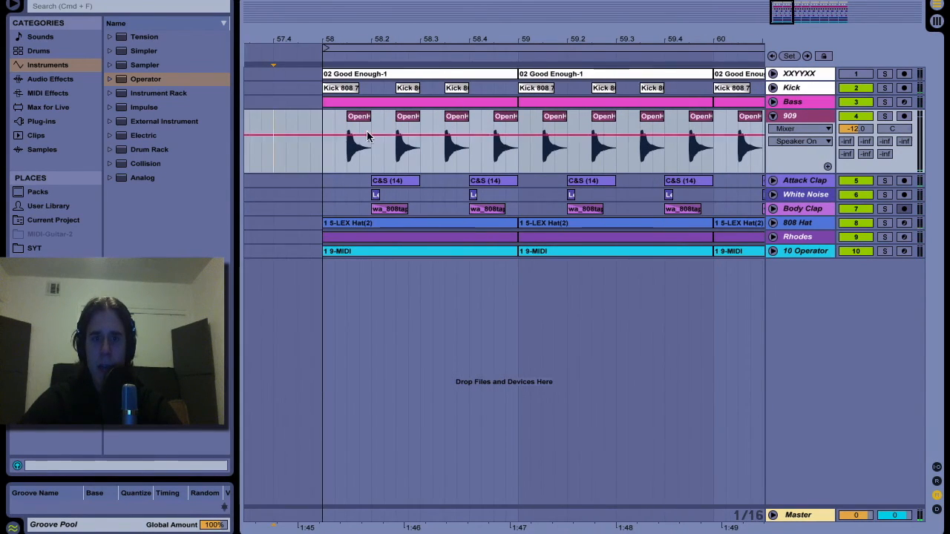
pyautogui.press('alt+super+f')
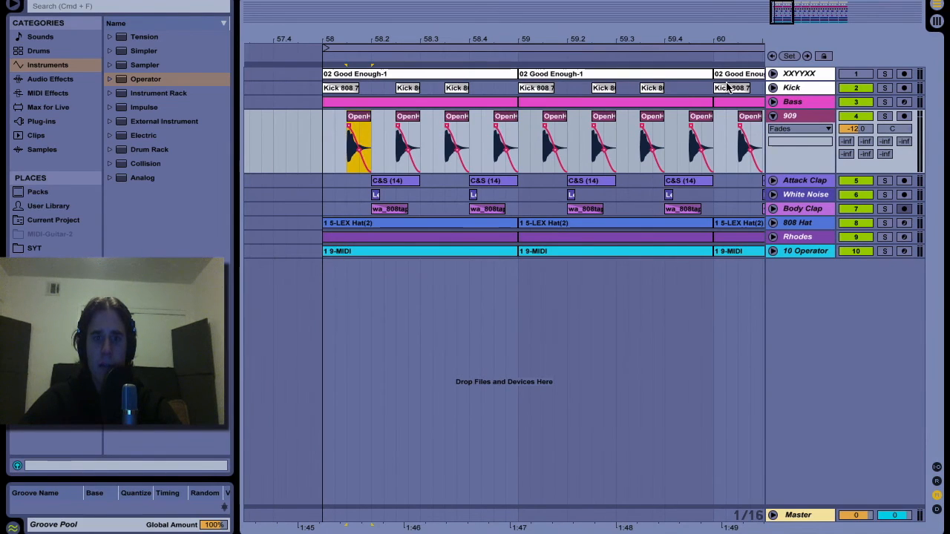
pyautogui.doubleClick(807, 121)
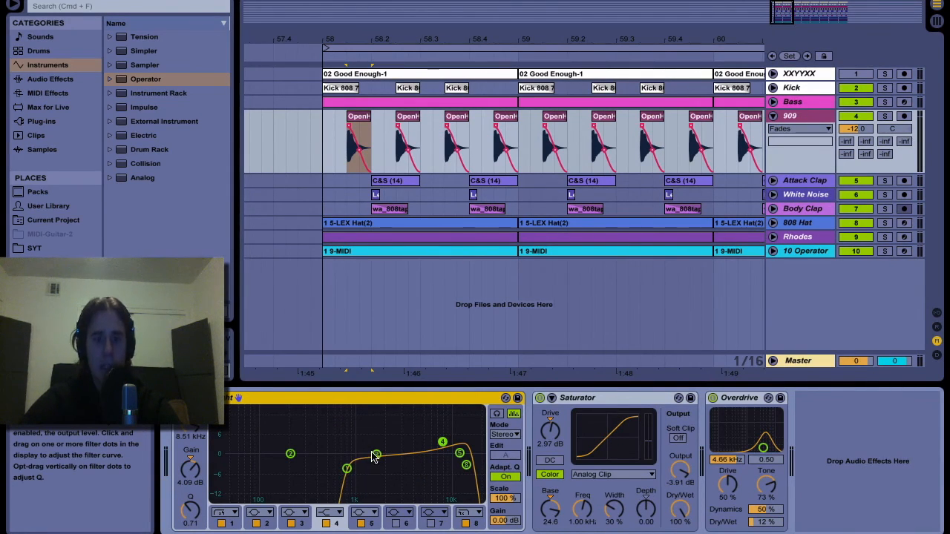
# - Select bar 58 on the 909 track, loop it, and play the track soloed
pyautogui.click(331, 126)
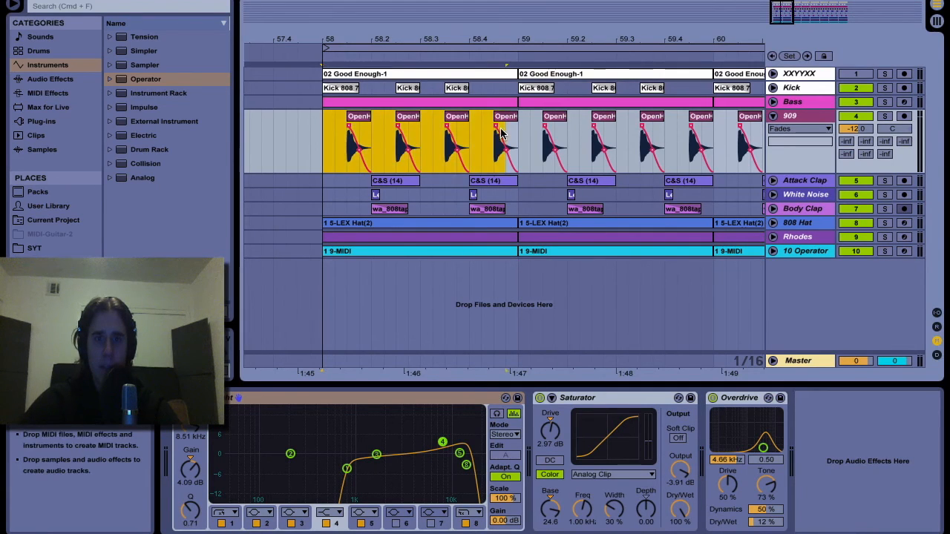
pyautogui.moveTo(501, 132); pyautogui.dragTo(516, 134)
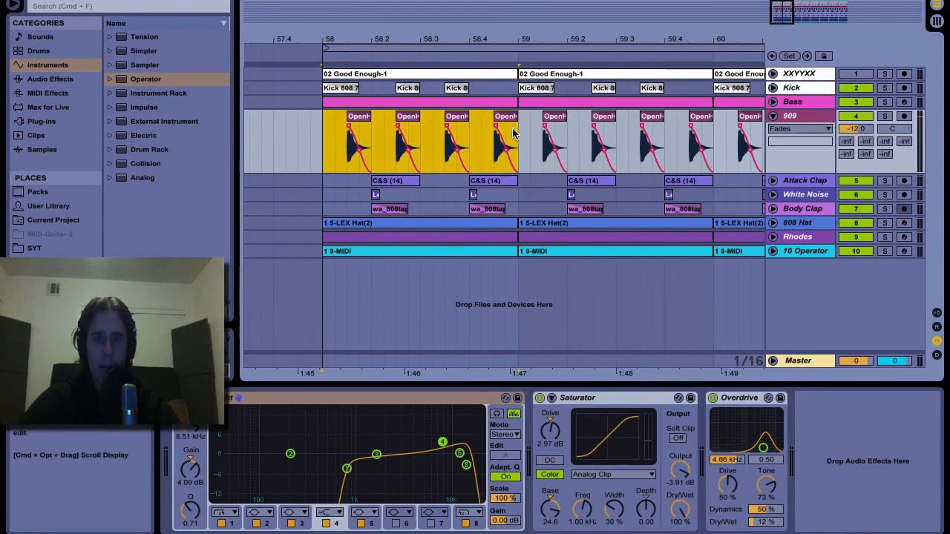
pyautogui.click(885, 115)
pyautogui.press('space')
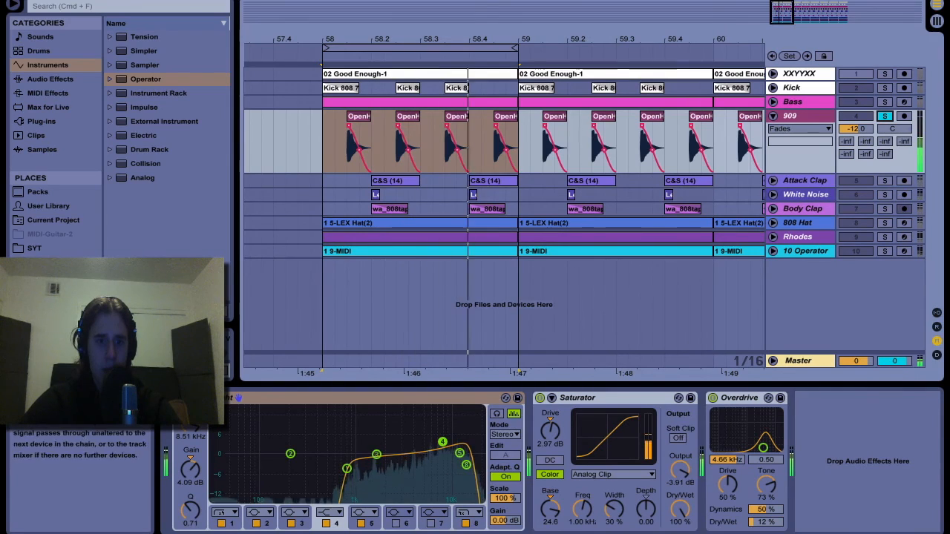
# - Bypass the EQ Eight, Saturator and Overdrive on the 909 track to hear the dry open hats
pyautogui.click(180, 398)
pyautogui.click(552, 398)
pyautogui.click(541, 397)
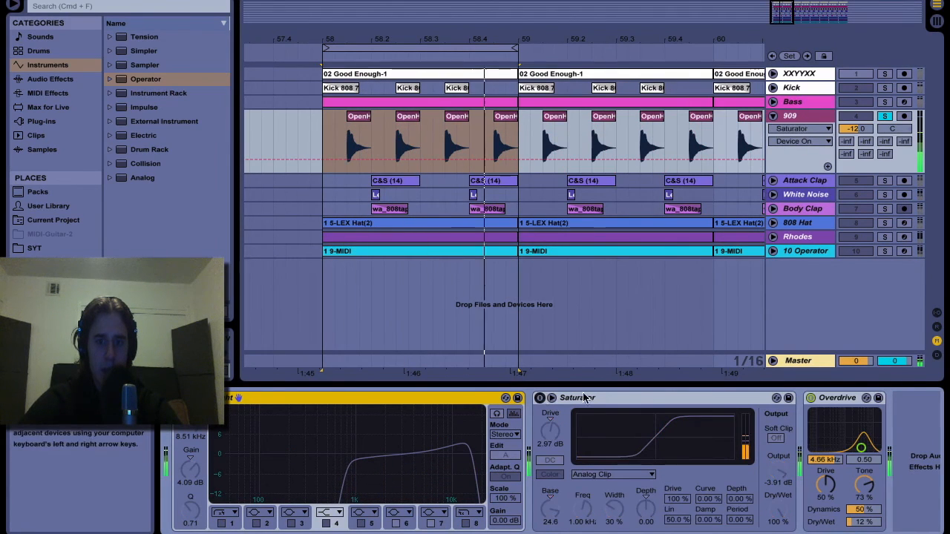
pyautogui.click(811, 397)
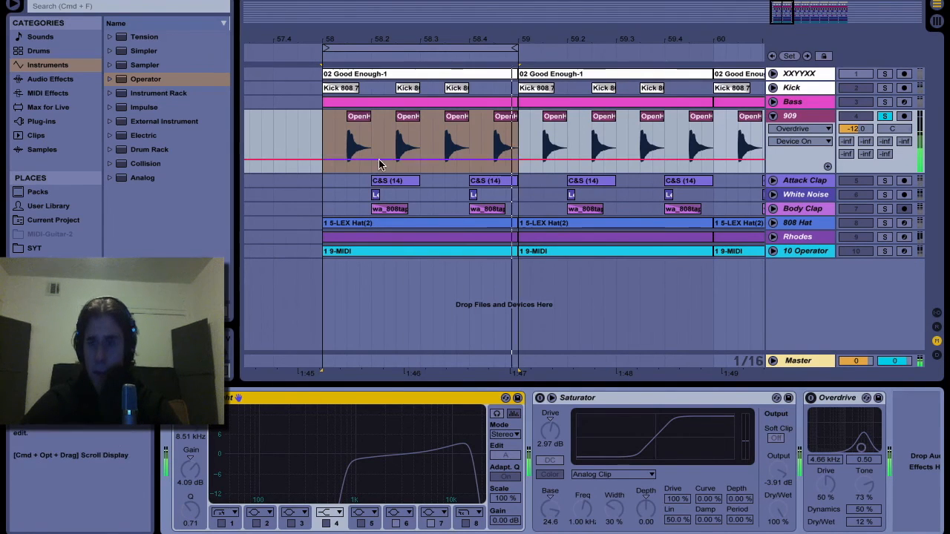
# - Display the fades on the first OpenHH clip of bar 58 and replay the unprocessed 909 loop
pyautogui.click(364, 117)
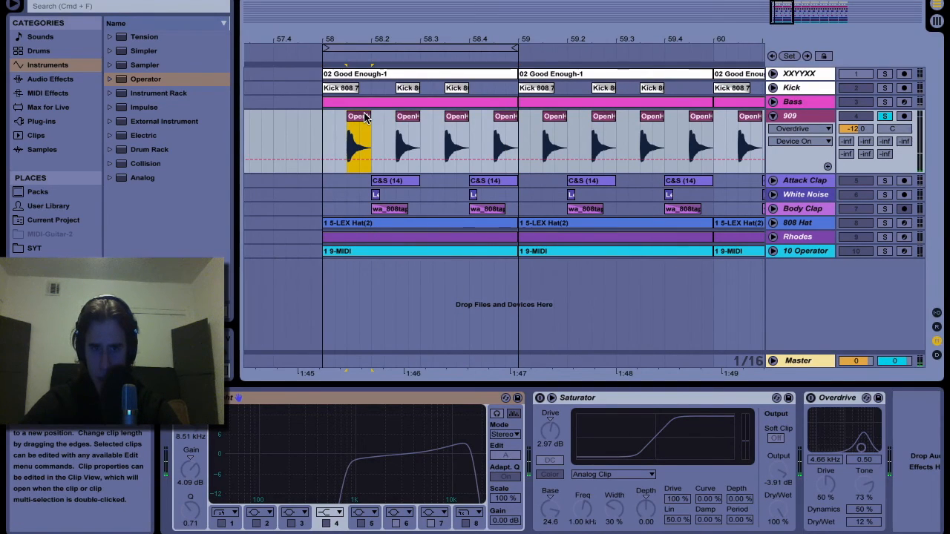
pyautogui.press('super+alt+f')
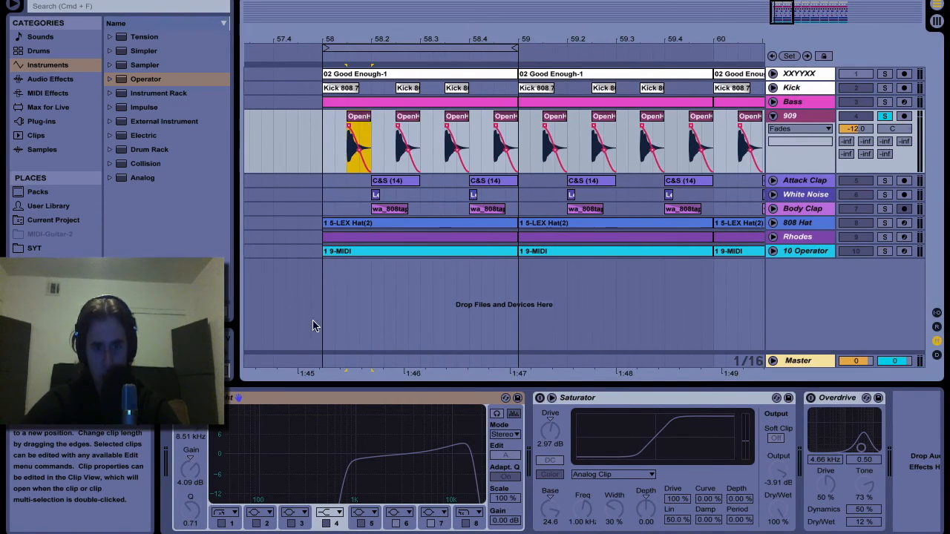
pyautogui.press('space')
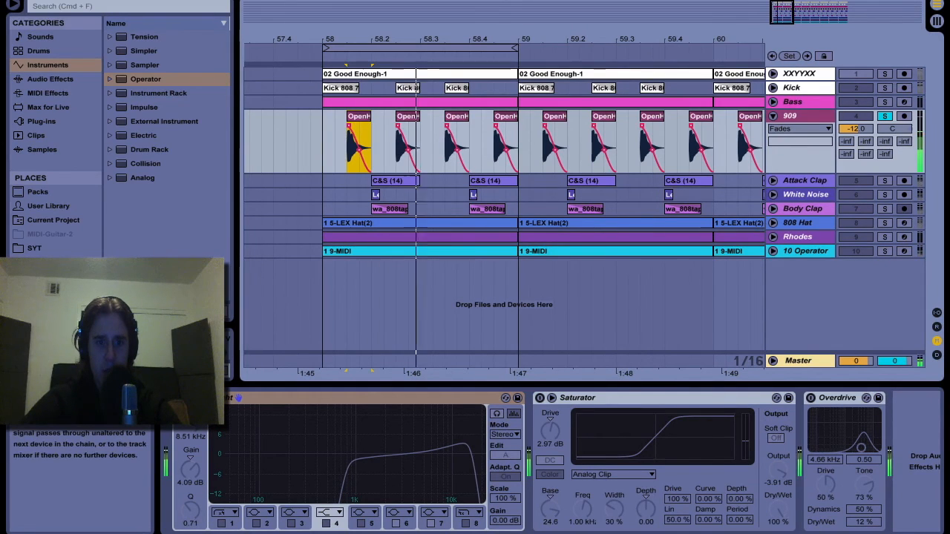
# - Re-enable EQ Eight, Saturator and Overdrive one by one while listening, and unsolo the 909 track
pyautogui.click(238, 398)
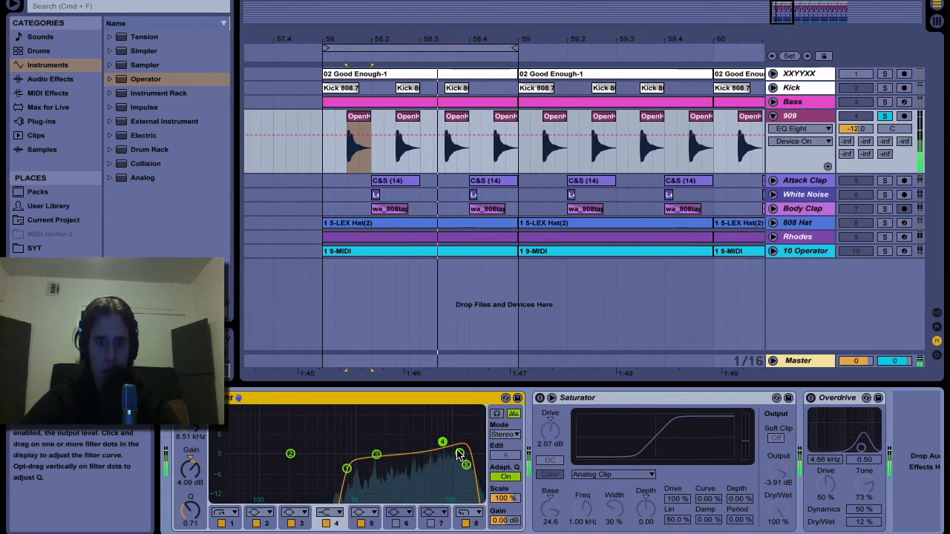
pyautogui.hscroll(2, 530, 461)
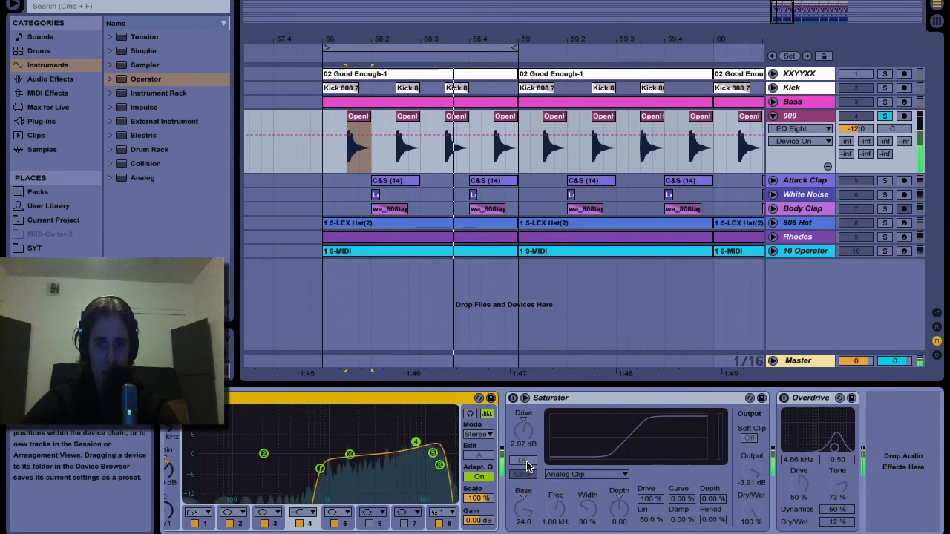
pyautogui.click(514, 398)
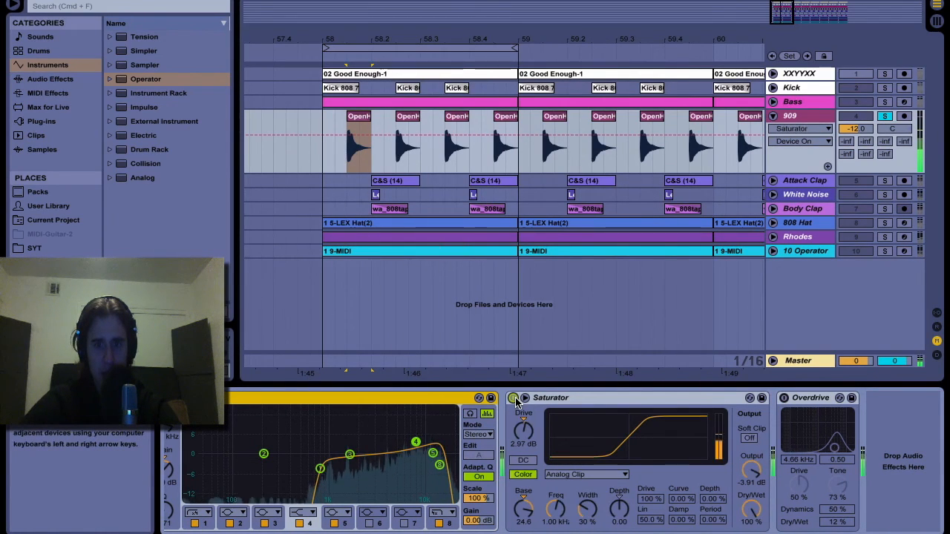
pyautogui.click(784, 399)
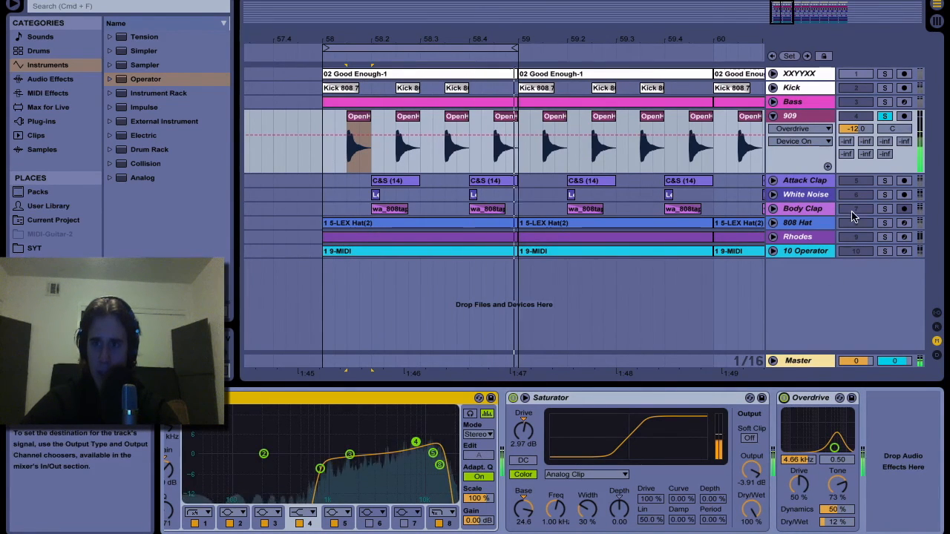
pyautogui.click(886, 119)
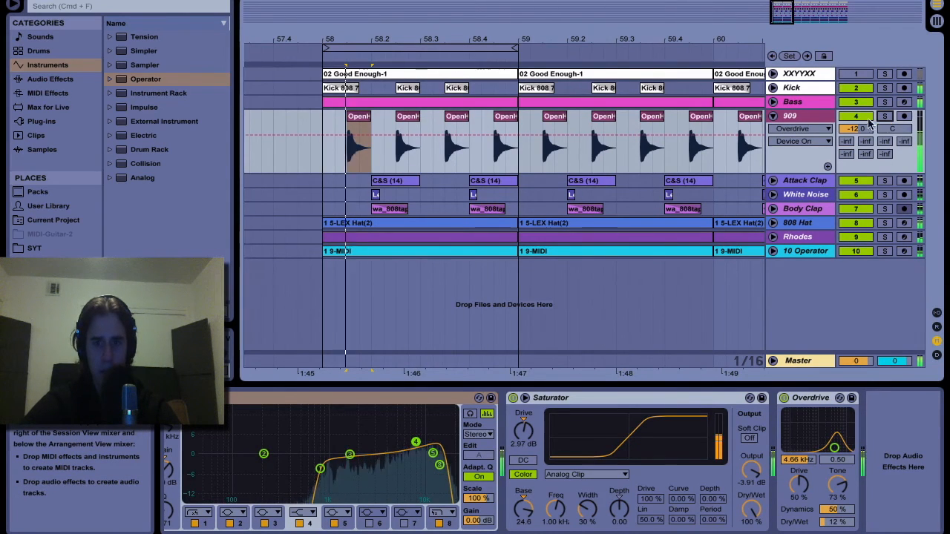
# - Unfold all tracks to show the Attack Clap, White Noise and Body Clap waveforms
pyautogui.press('Down')
pyautogui.press('Down')
pyautogui.press('Down')
pyautogui.press('Down')
pyautogui.press('Down')
pyautogui.press('Down')
pyautogui.keyDown('alt'); pyautogui.click(776, 192); pyautogui.keyUp('alt')
pyautogui.click(583, 195)
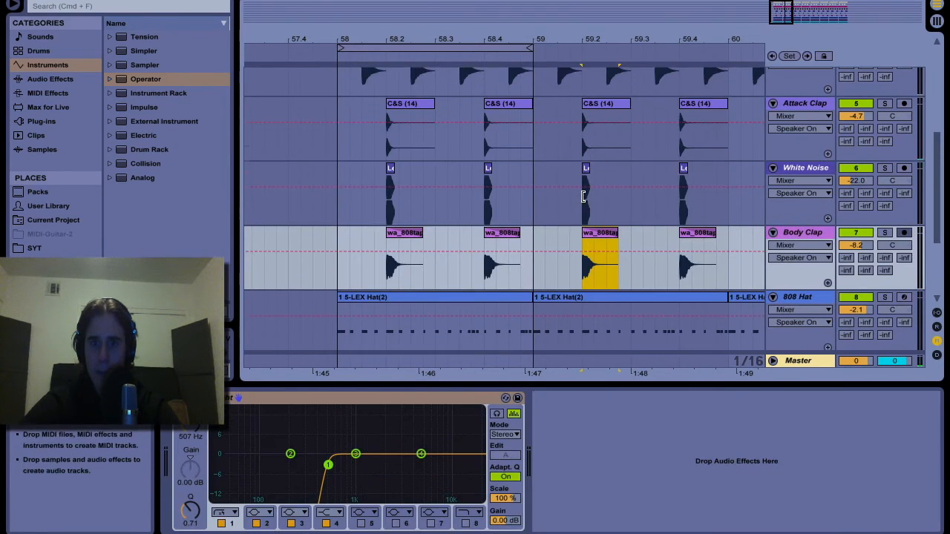
# - Magnify the three clap layers at 58.2 and set the insert marker just ahead of them on the White Noise track
pyautogui.click(400, 202)
pyautogui.press('+')
pyautogui.press('+')
pyautogui.press('+')
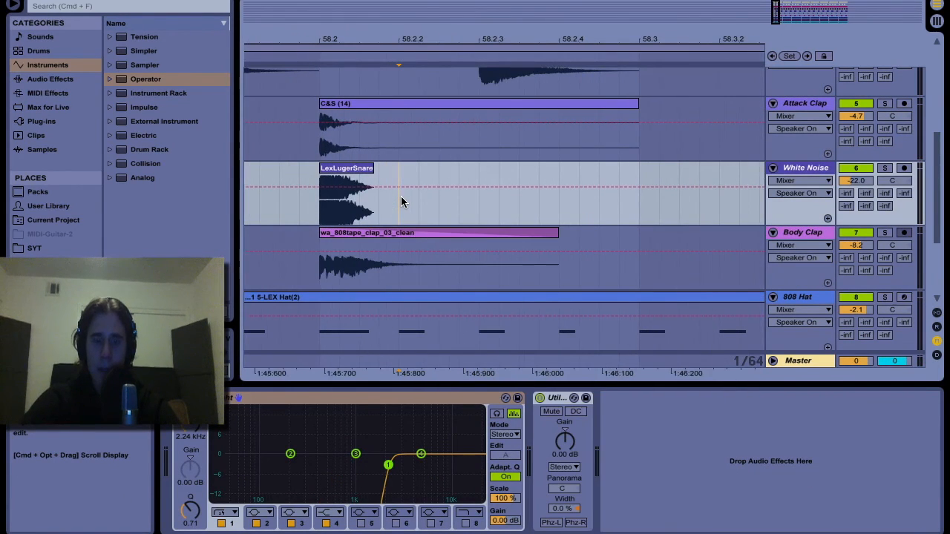
pyautogui.click(338, 192)
pyautogui.click(279, 189)
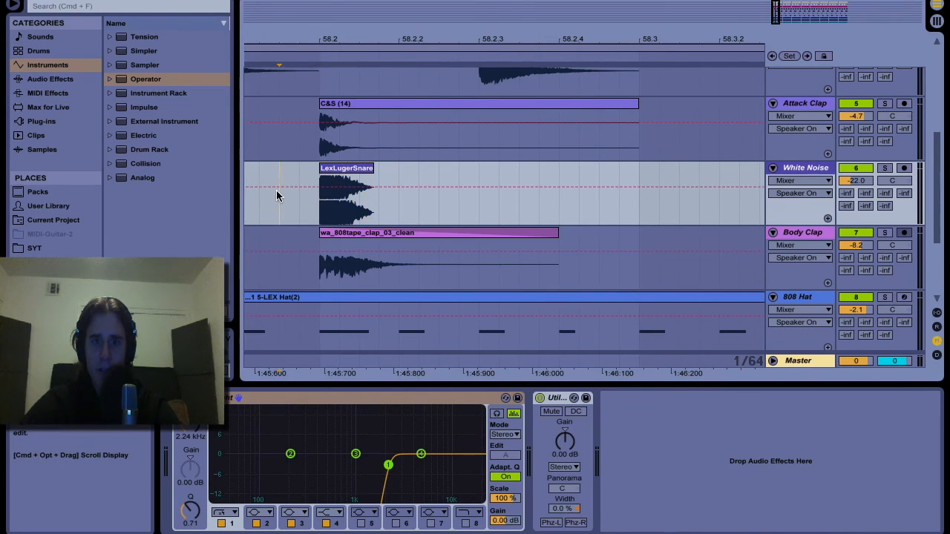
# - Play the Attack Clap soloed and compare it with and without the White Noise layer
pyautogui.click(884, 103)
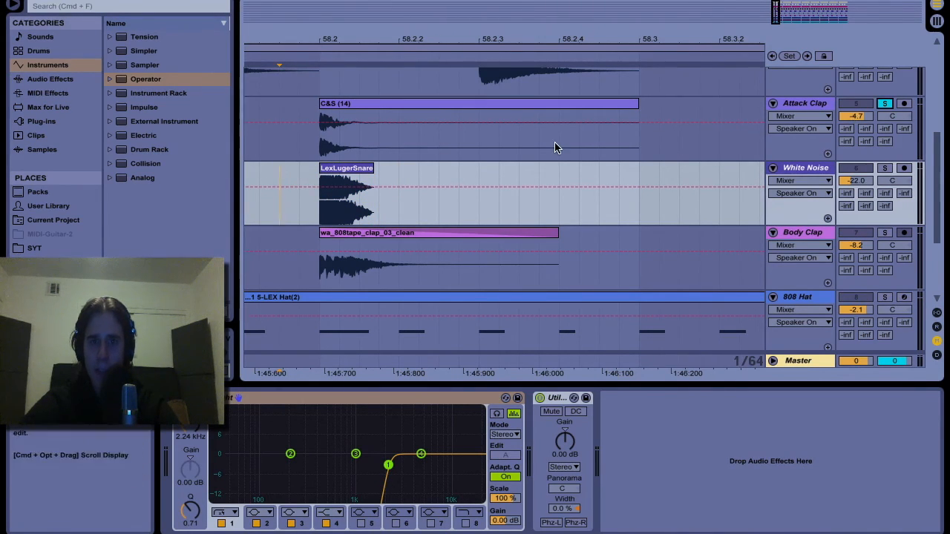
pyautogui.press('space')
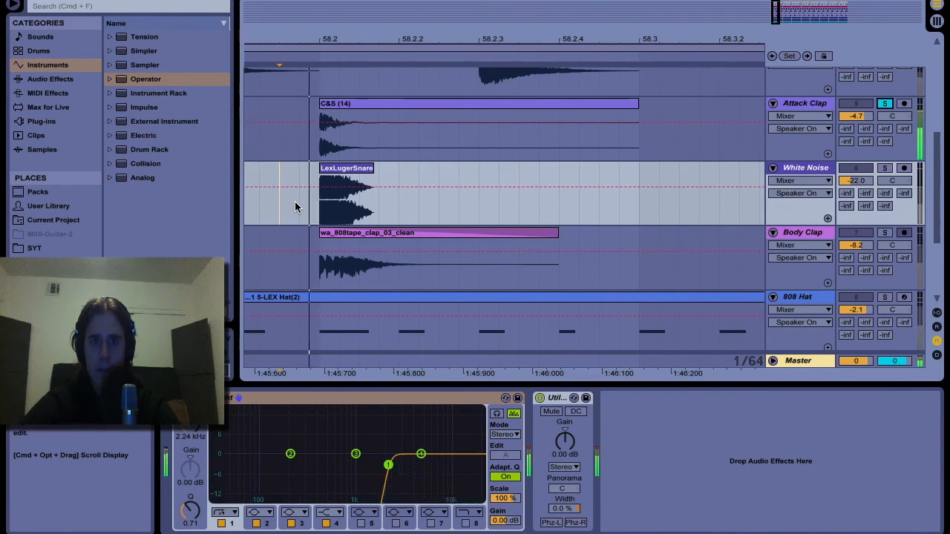
pyautogui.click(885, 168)
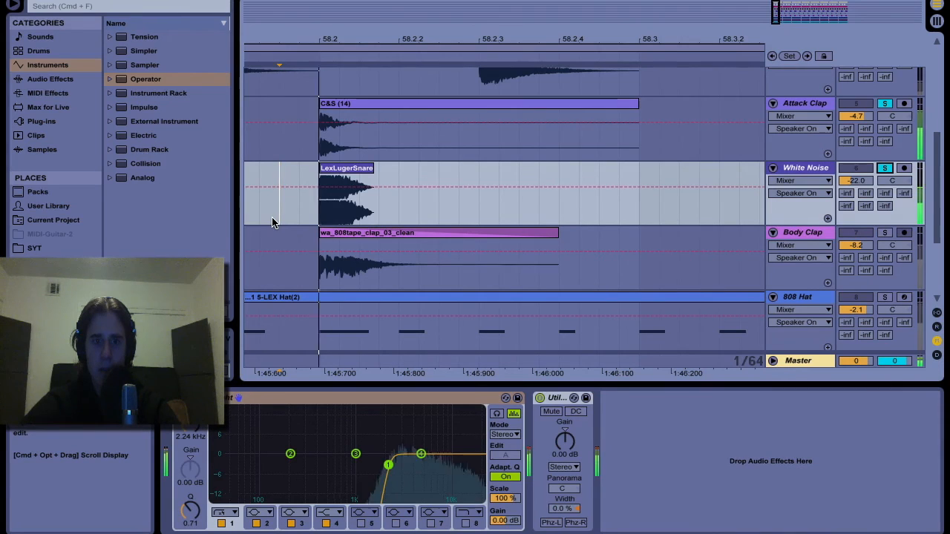
pyautogui.click(884, 168)
pyautogui.click(884, 168)
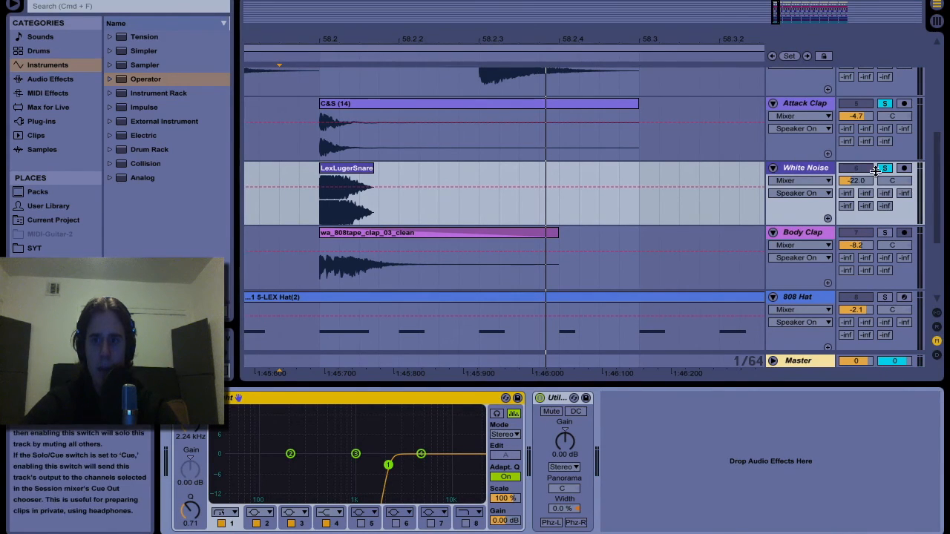
# - Add the Body Clap to the solo and play all three clap layers together
pyautogui.click(886, 234)
pyautogui.press('space')
pyautogui.press('-')
pyautogui.press('-')
pyautogui.press('-')
pyautogui.press('-')
pyautogui.press('-')
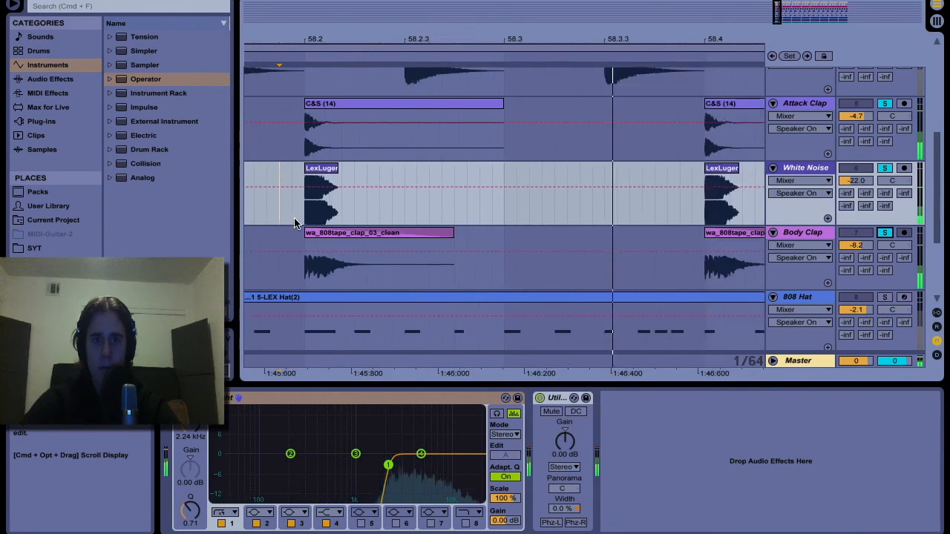
# - Unsolo the clap tracks and review the remaining tracks down to 10 Operator while the full beat plays
pyautogui.hscroll(-2, 297, 221)
pyautogui.scroll(4, 297, 220)
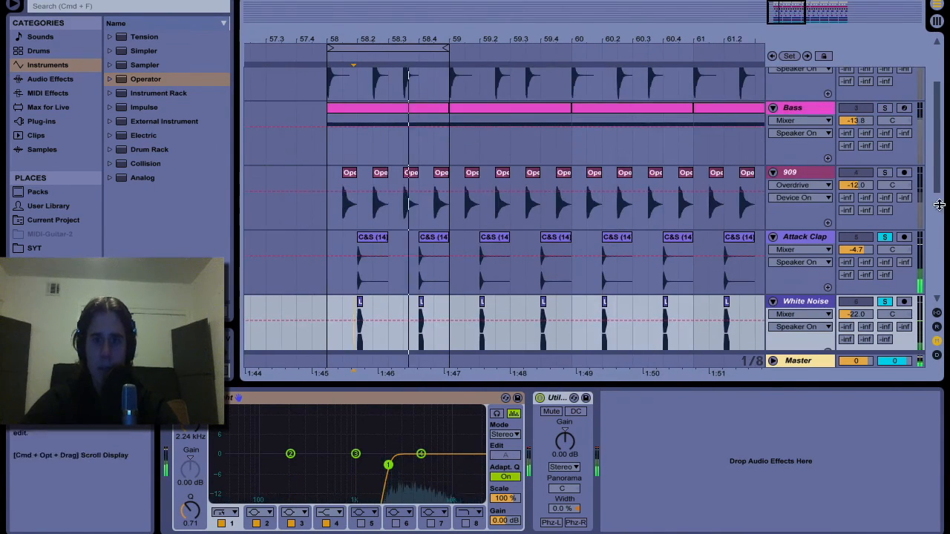
pyautogui.scroll(-4, 569, 265)
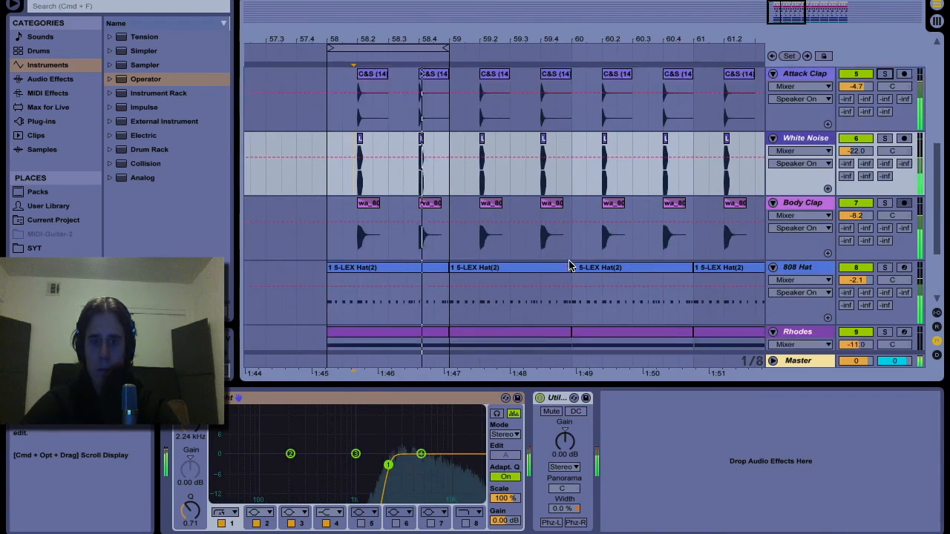
pyautogui.scroll(2, 569, 265)
pyautogui.scroll(-3, 569, 265)
pyautogui.scroll(-3, 569, 265)
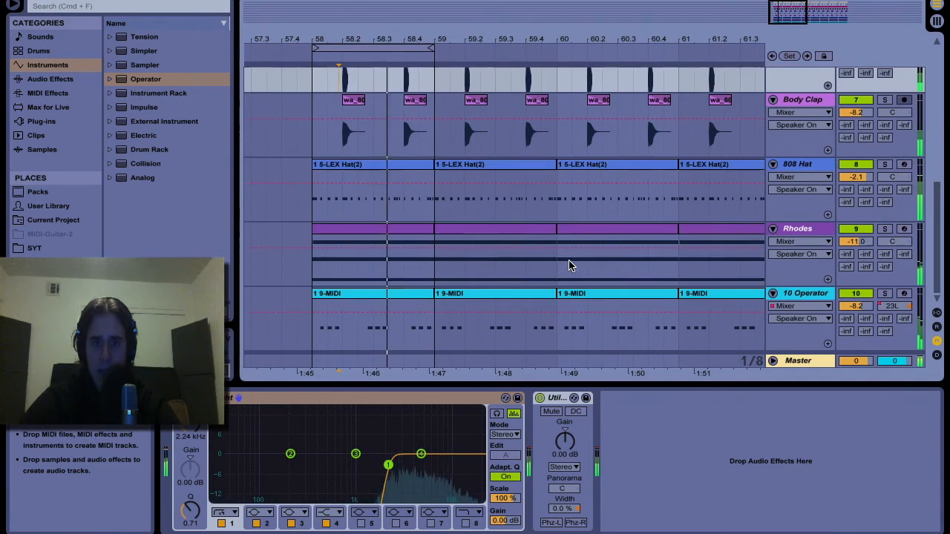
# - Magnify the 808 Hat pattern in bar 58 and open the track's device chain
pyautogui.click(393, 208)
pyautogui.press('+')
pyautogui.press('+')
pyautogui.press('super+alt+l')
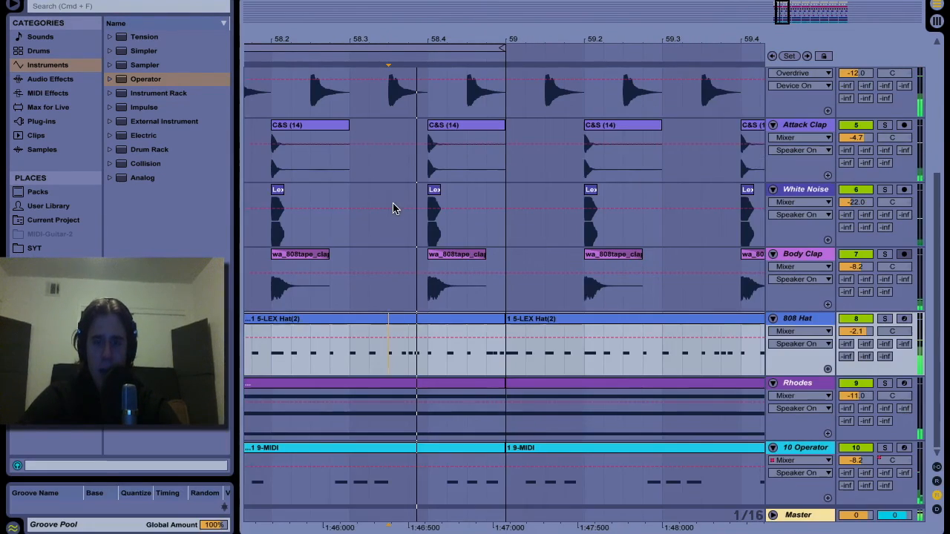
pyautogui.hscroll(-3, 373, 318)
pyautogui.doubleClick(810, 319)
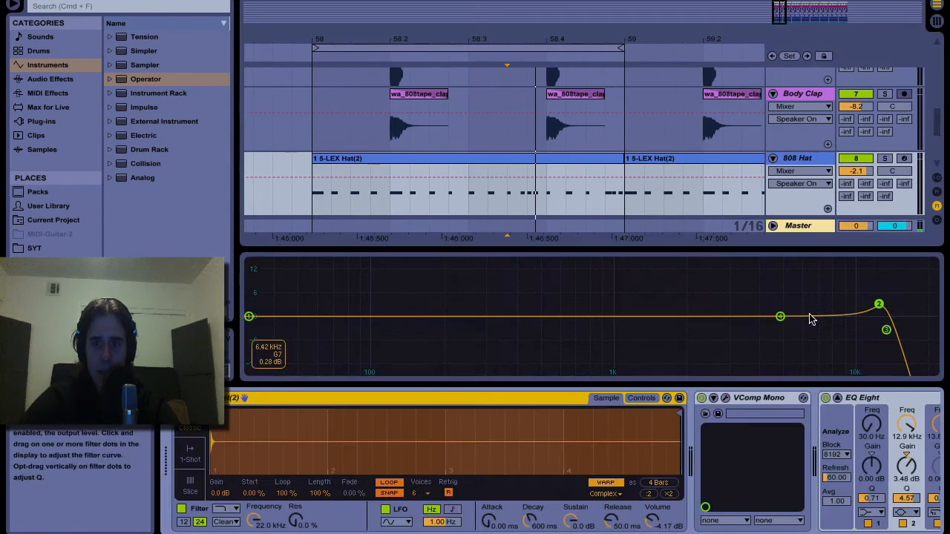
# - Inspect the 808 Hat's VComp Mono plug-in window and EQ Eight curve, and hide the device view
pyautogui.hscroll(3, 638, 446)
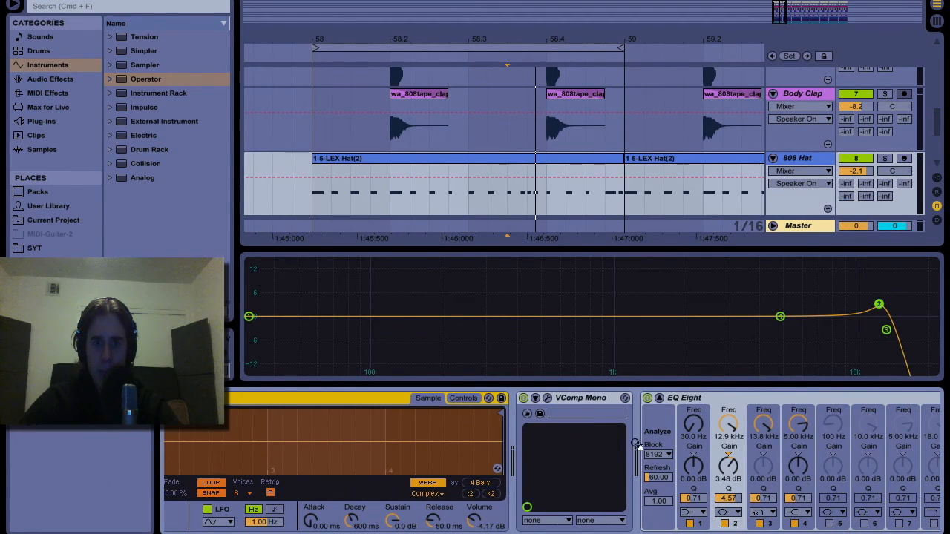
pyautogui.click(548, 398)
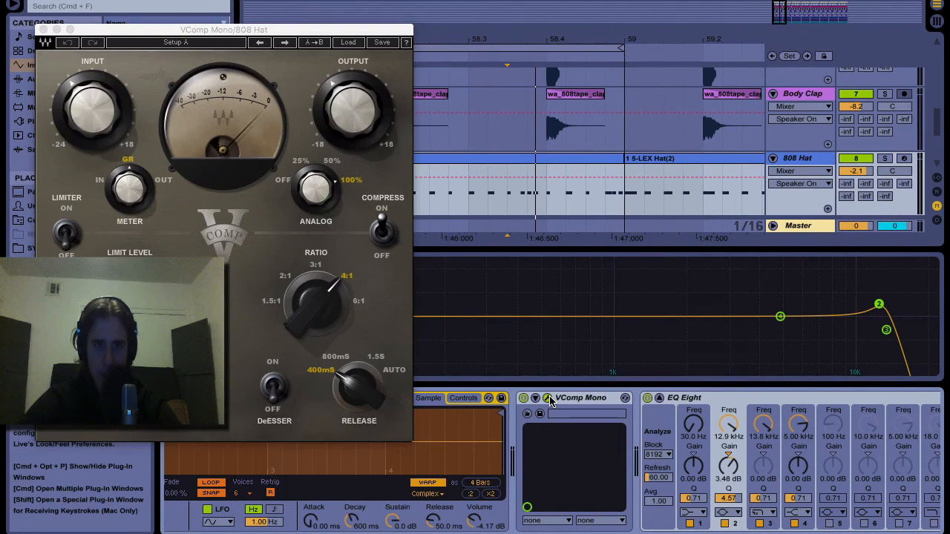
pyautogui.click(549, 399)
pyautogui.hscroll(-3, 632, 428)
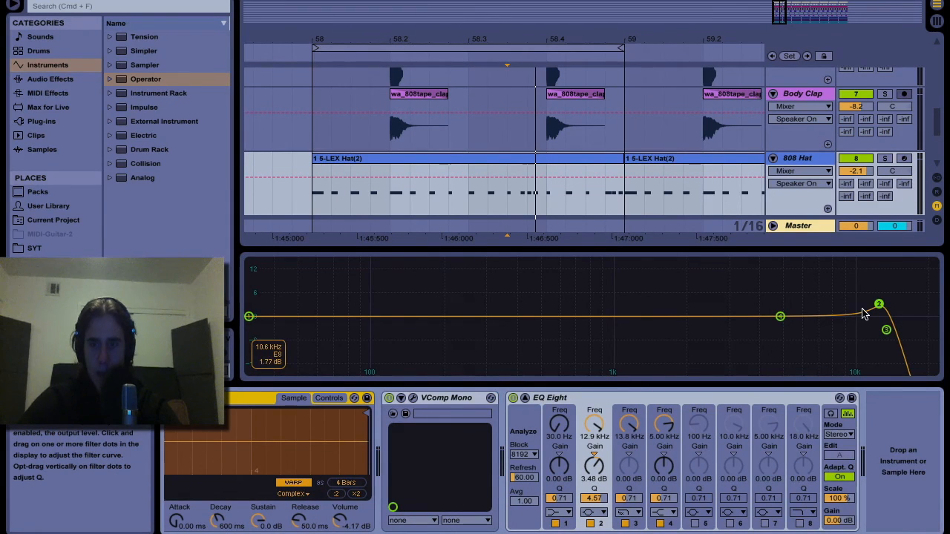
pyautogui.press('alt+super+l')
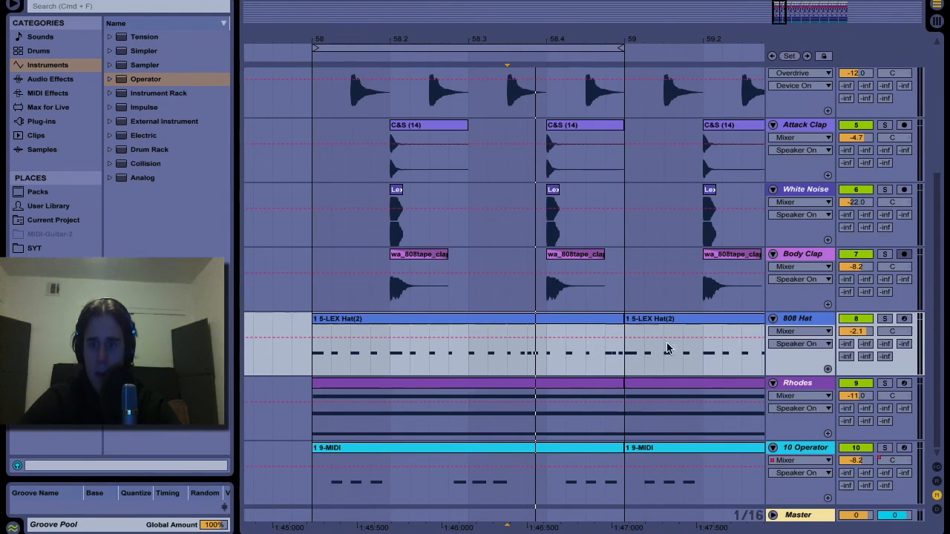
# - Inspect the Rhodes track's device chain, return to the start of bar 58, and hide the device view
pyautogui.doubleClick(794, 383)
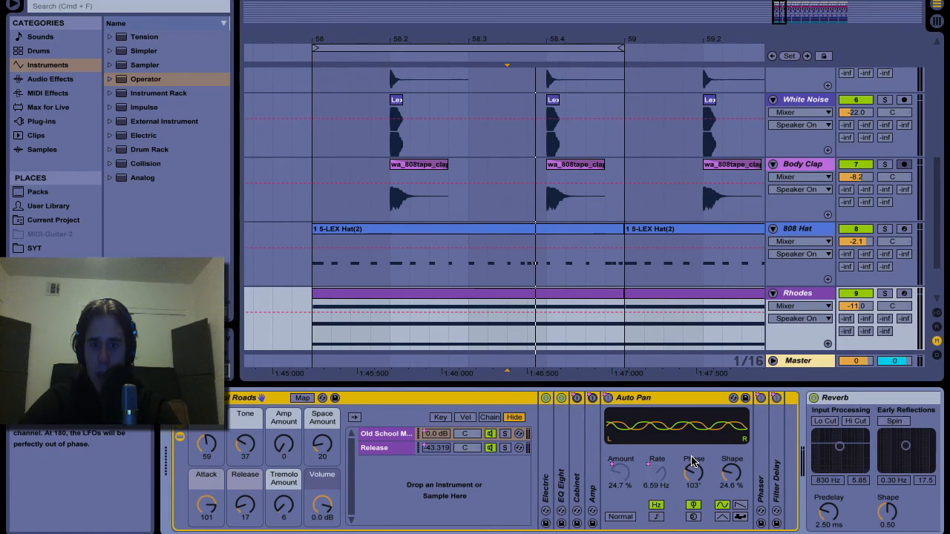
pyautogui.click(311, 327)
pyautogui.press('alt+super+l')
pyautogui.hscroll(1, 313, 328)
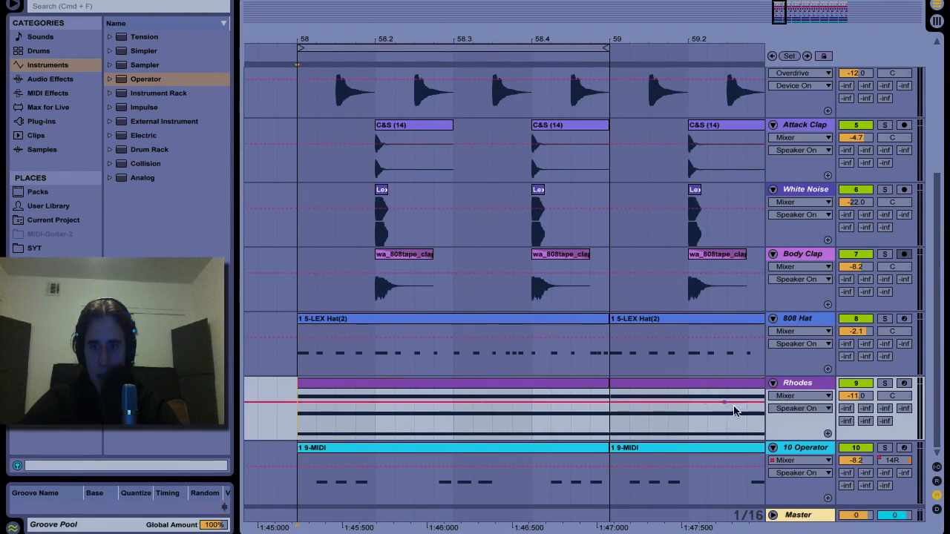
# - Inspect the 10 Operator track's Operator and Reverb settings, and solo the track briefly
pyautogui.doubleClick(792, 449)
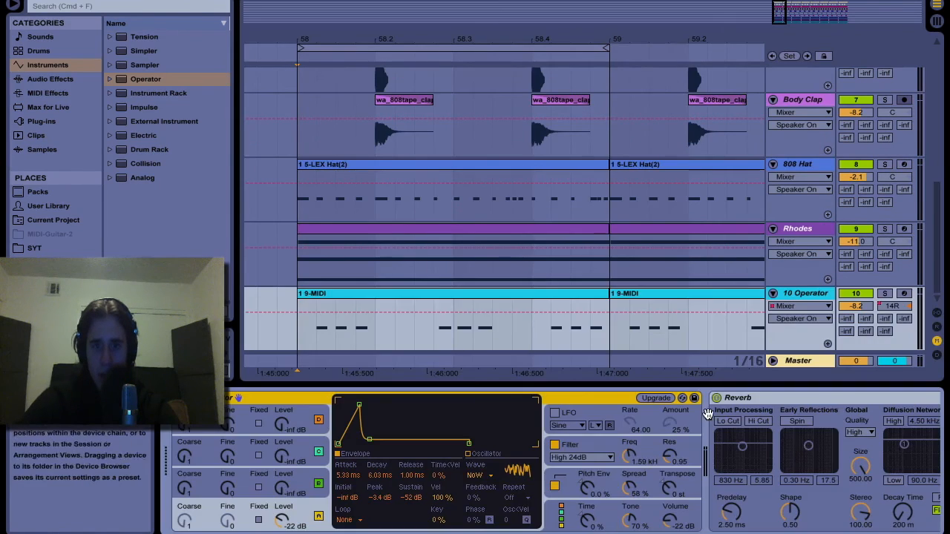
pyautogui.press('alt+super+l')
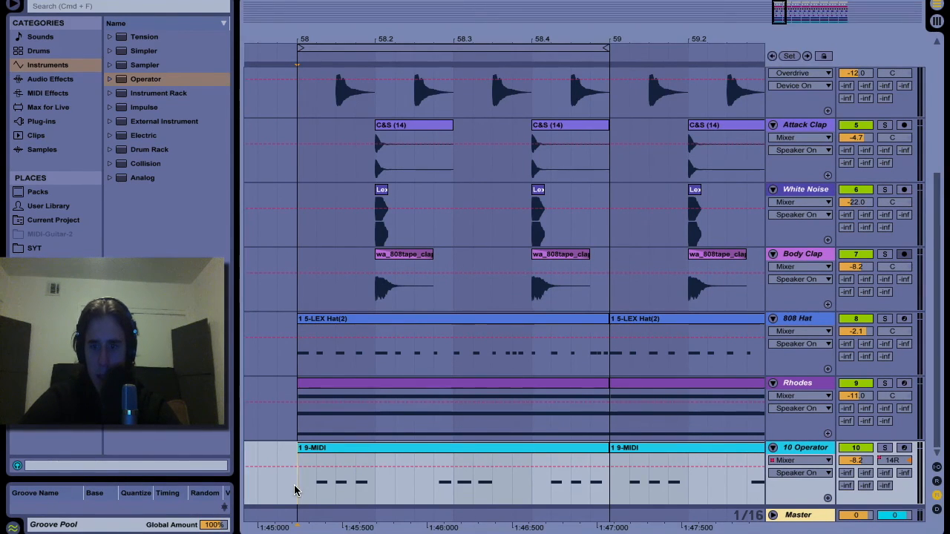
pyautogui.click(885, 449)
pyautogui.click(884, 449)
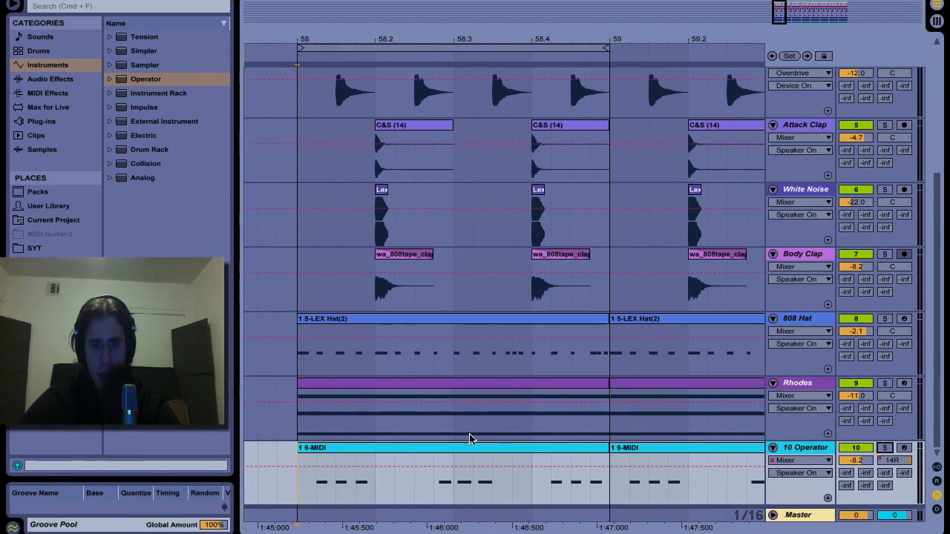
# - Play the loop at bar 58 with the 10 Operator track soloed and its MIDI pattern magnified
pyautogui.press('-')
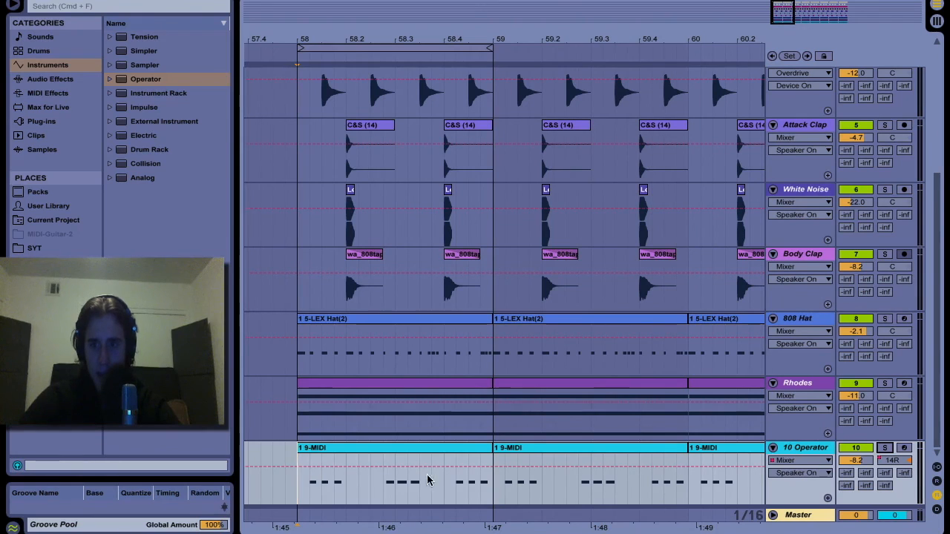
pyautogui.press('space')
pyautogui.click(885, 448)
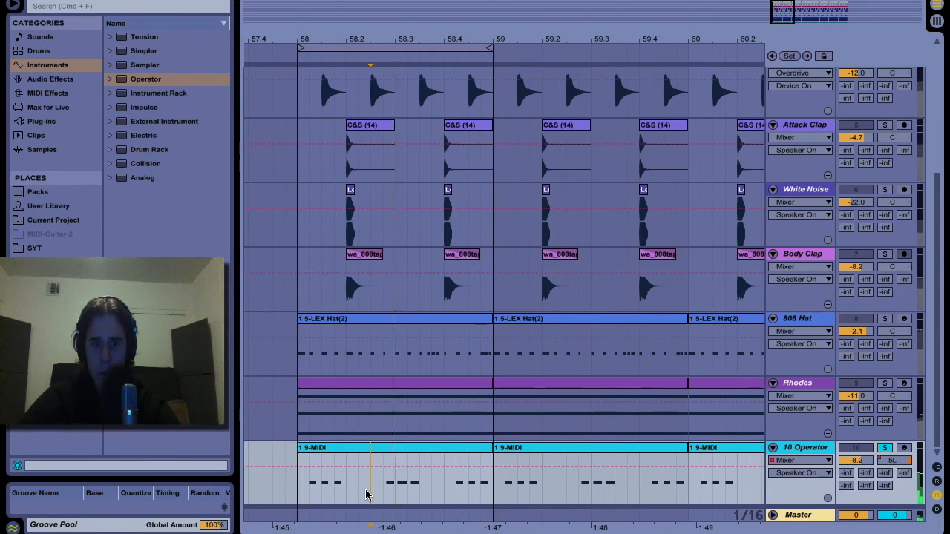
pyautogui.scroll(4, 365, 495)
pyautogui.scroll(-2, 401, 475)
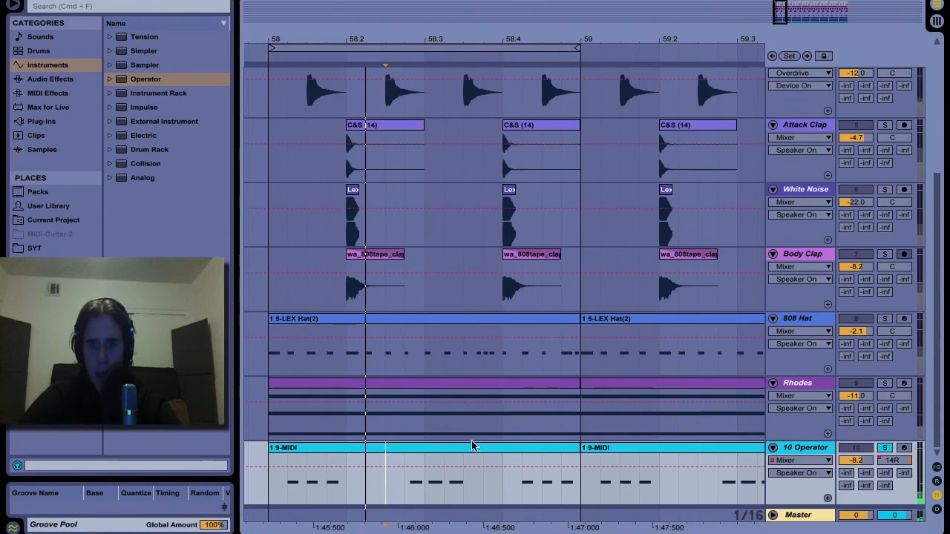
# - Open the 10 Operator track's device chain and compare the sound with the Reverb bypassed and enabled twice
pyautogui.doubleClick(796, 447)
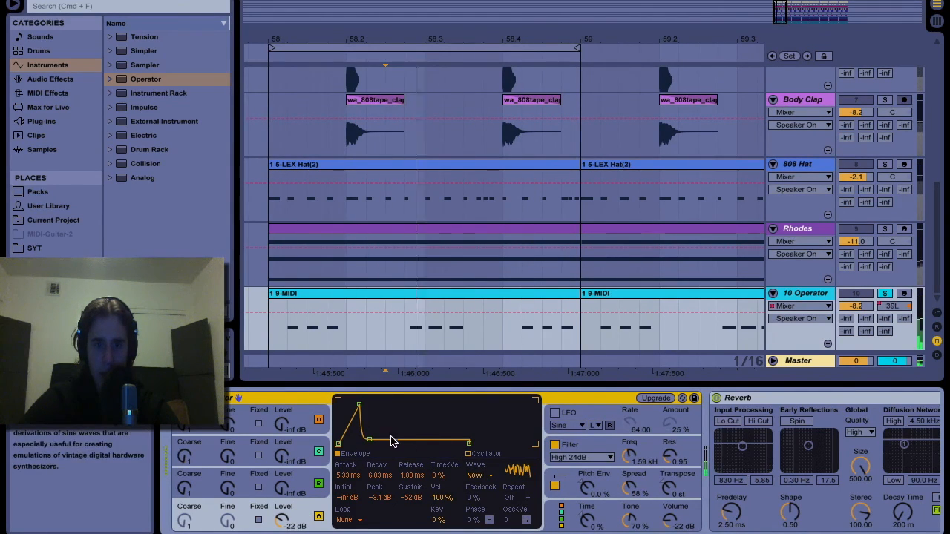
pyautogui.scroll(-3, 458, 451)
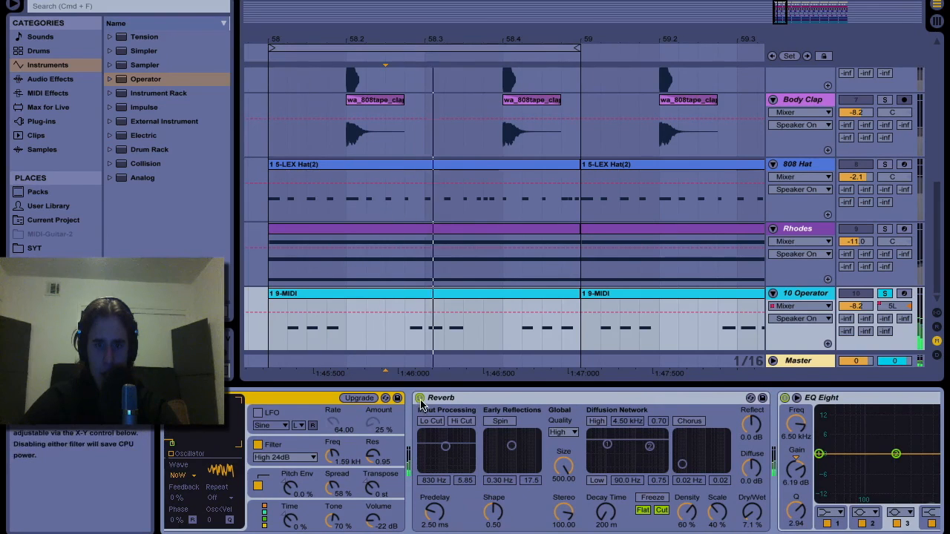
pyautogui.click(419, 398)
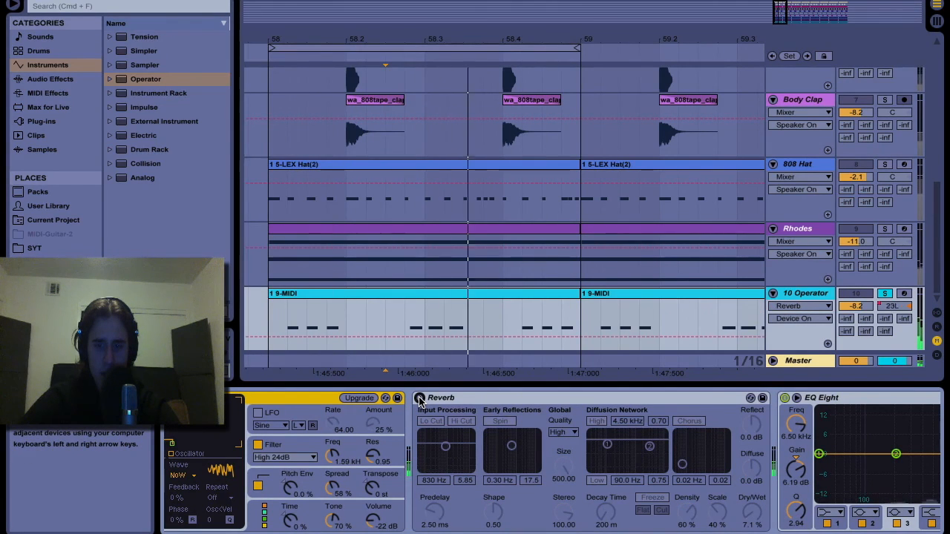
pyautogui.click(419, 398)
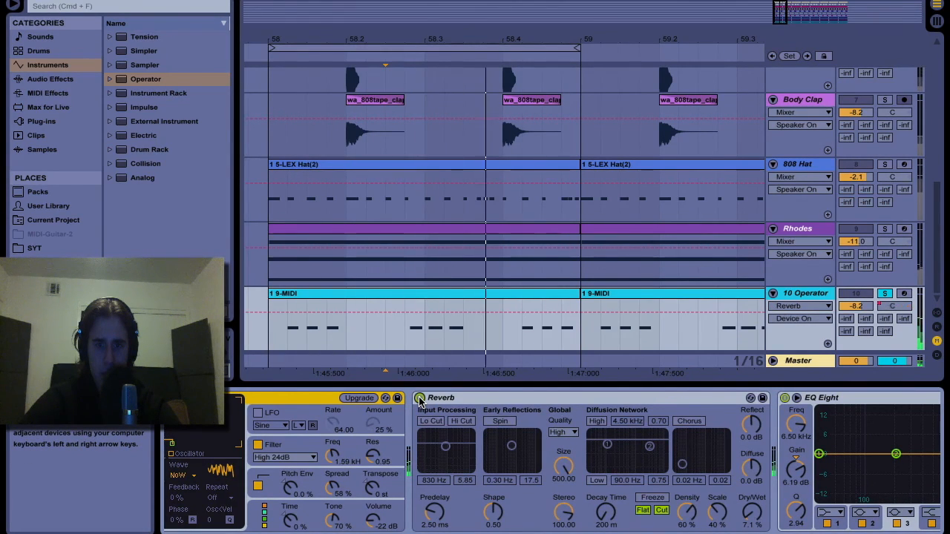
pyautogui.click(419, 398)
pyautogui.click(420, 398)
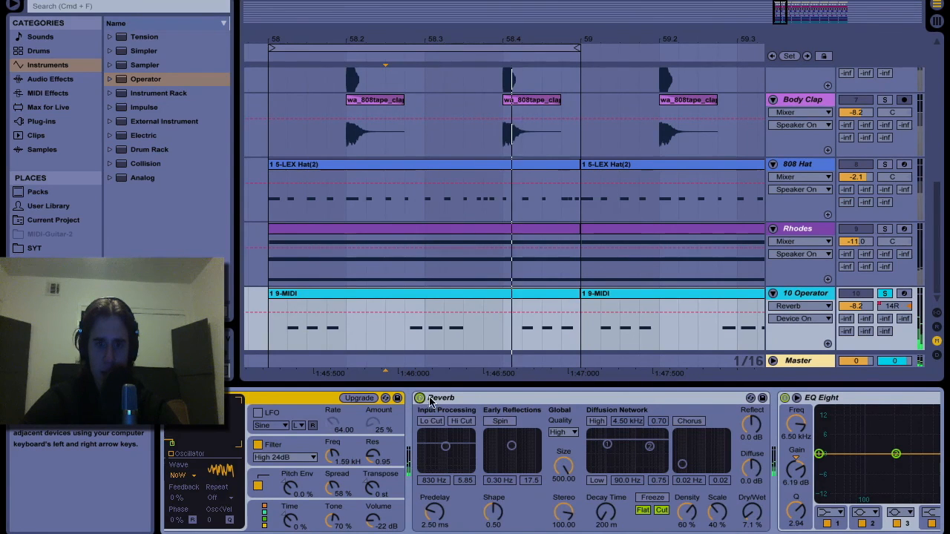
# - Inspect the 10 Operator track's EQ Eight curve and display the Operator's filter settings
pyautogui.hscroll(5, 537, 418)
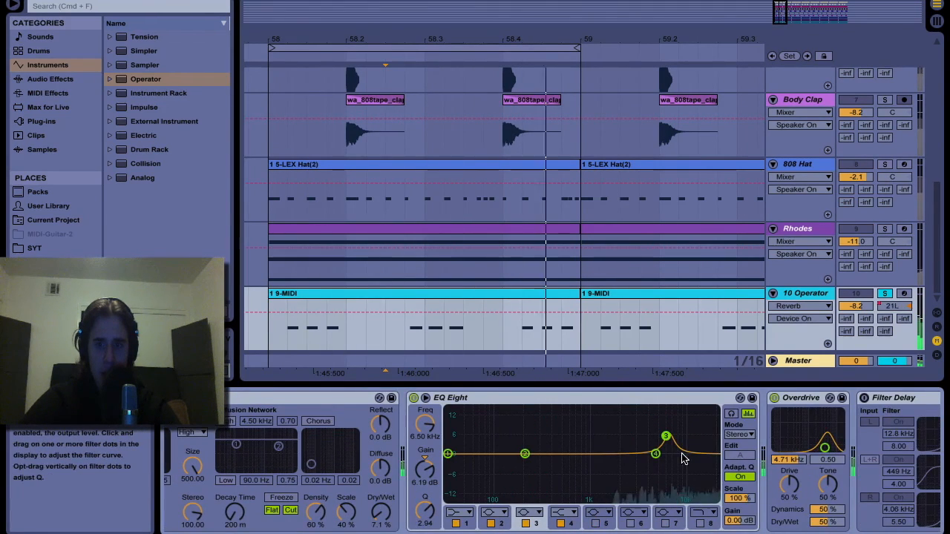
pyautogui.hscroll(-5, 392, 481)
pyautogui.click(450, 460)
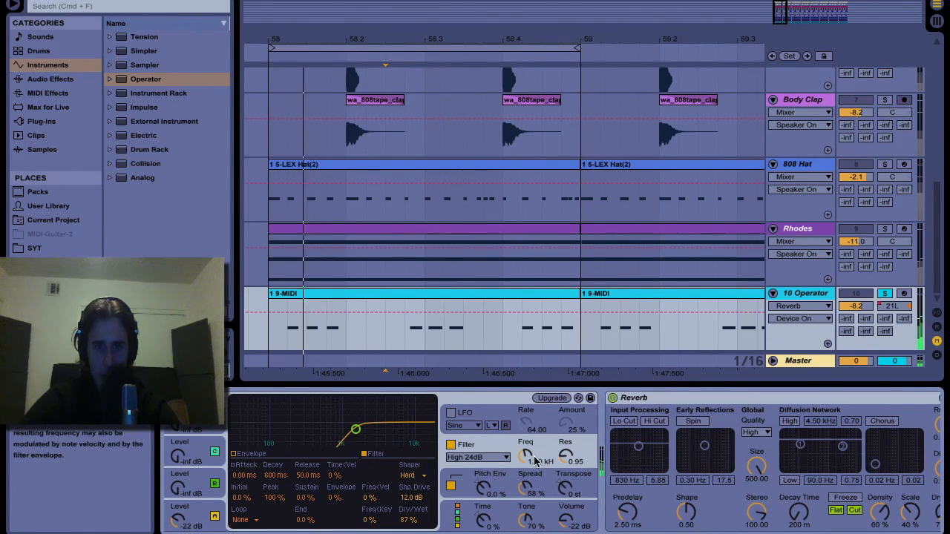
# - Compare the 10 Operator sound with EQ Eight and Overdrive each bypassed in turn and re-enabled
pyautogui.hscroll(4, 456, 447)
pyautogui.hscroll(8, 466, 451)
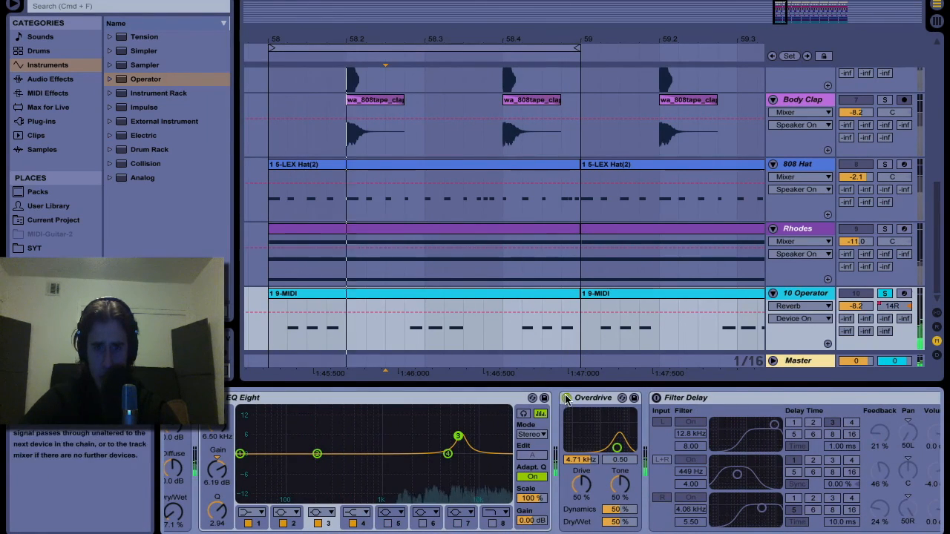
pyautogui.click(207, 398)
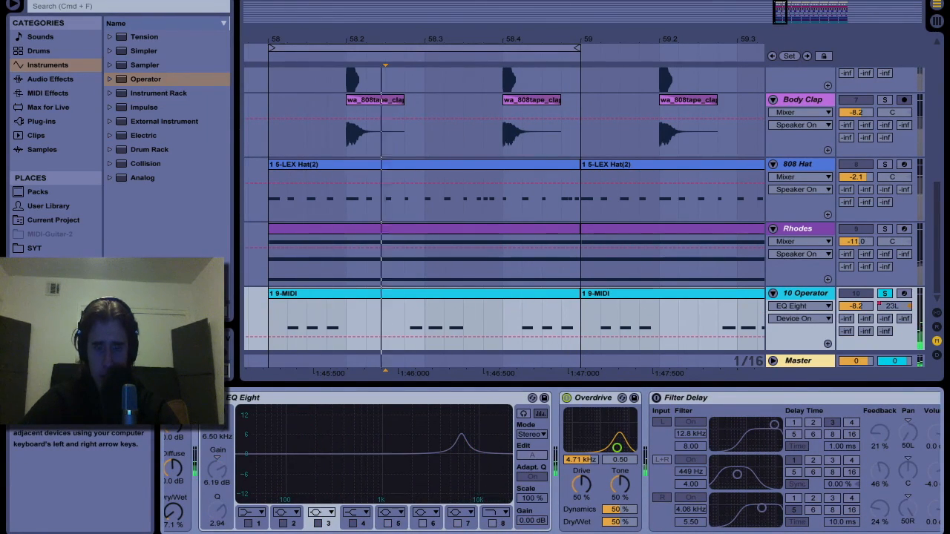
pyautogui.click(207, 398)
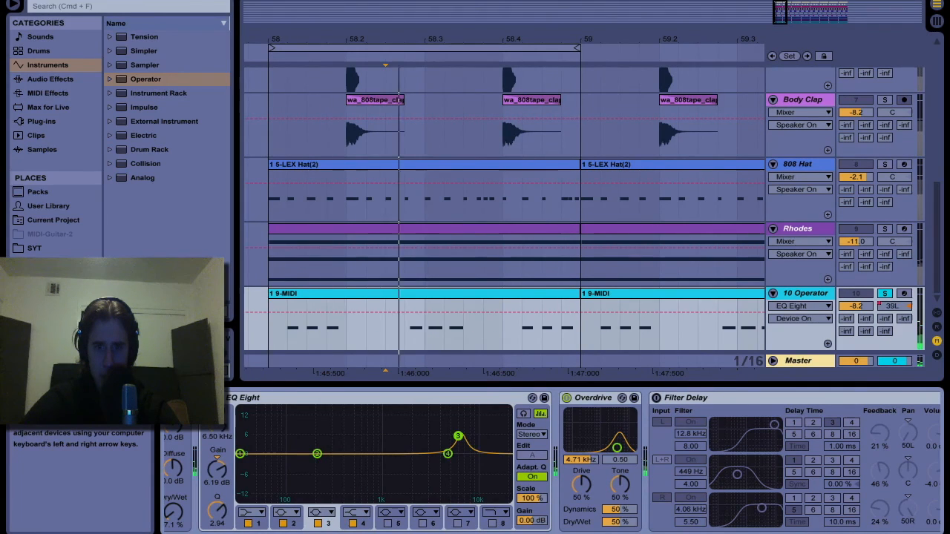
pyautogui.click(566, 400)
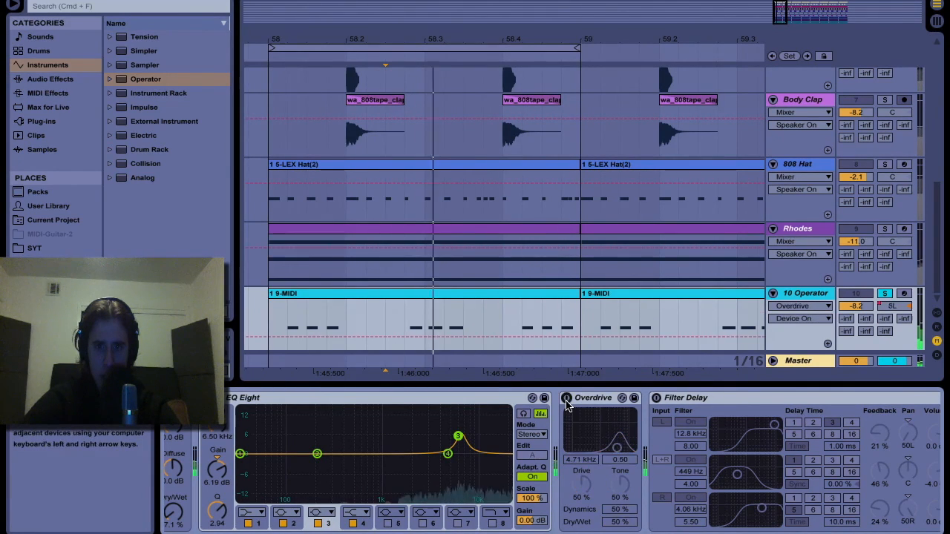
pyautogui.click(566, 400)
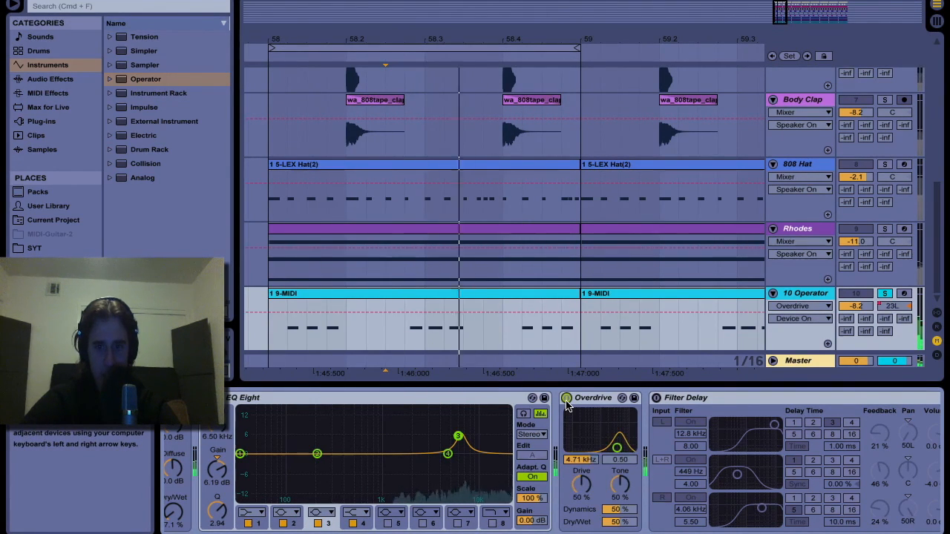
# - Hide the device view, display the 10 Operator track's Track Panning automation, and unsolo the track
pyautogui.hscroll(4, 631, 434)
pyautogui.hscroll(-4, 632, 434)
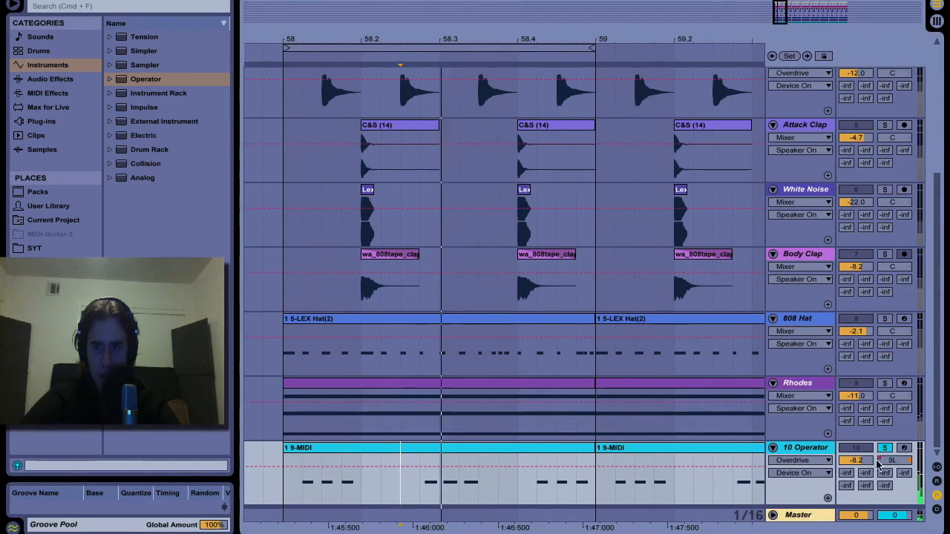
pyautogui.click(893, 461)
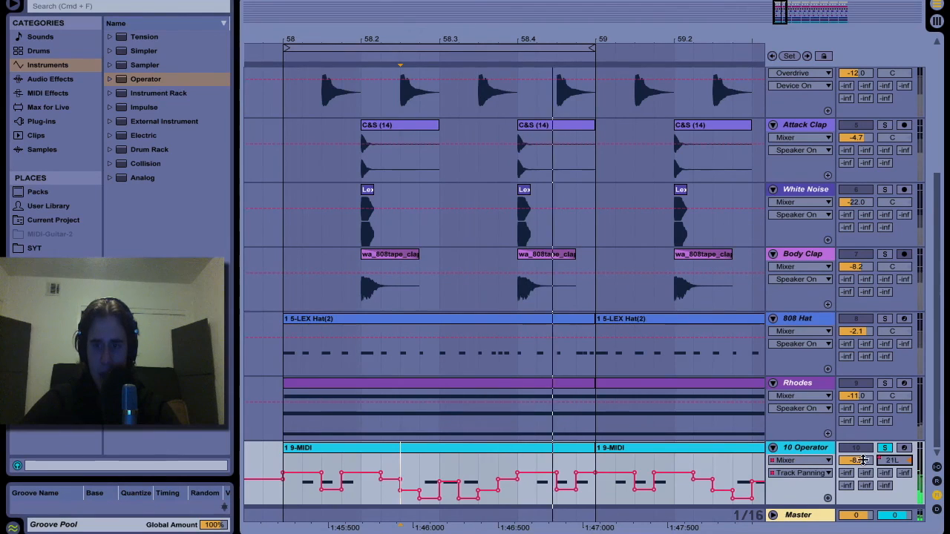
pyautogui.click(884, 448)
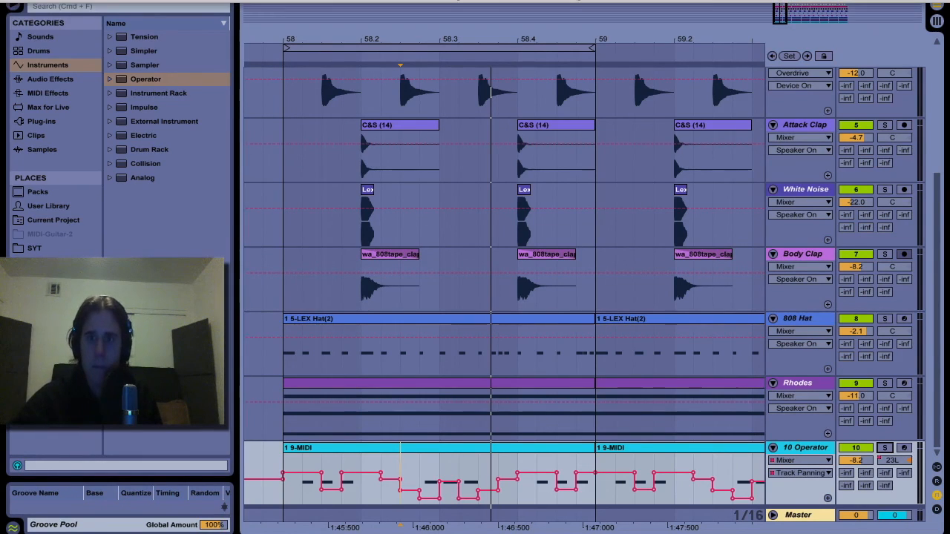
pyautogui.click(671, 6)
pyautogui.click(692, 12)
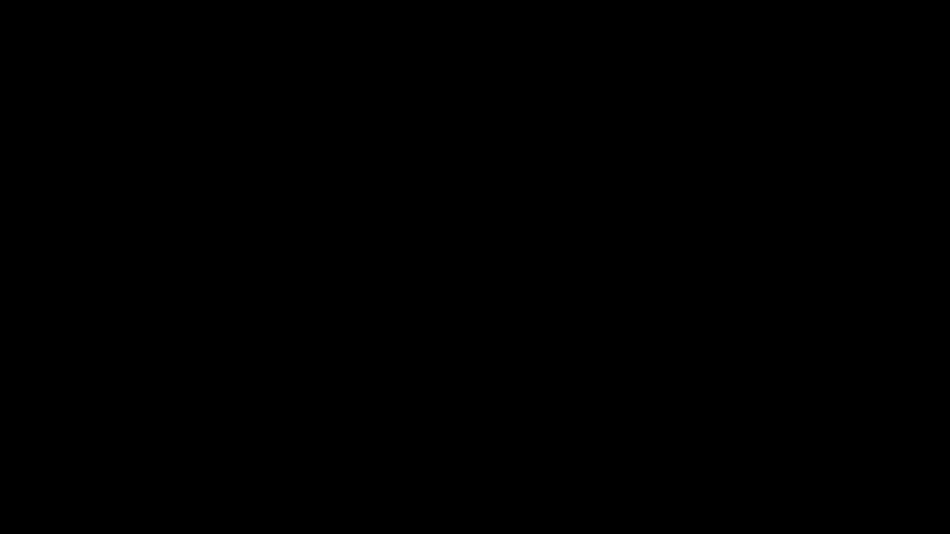